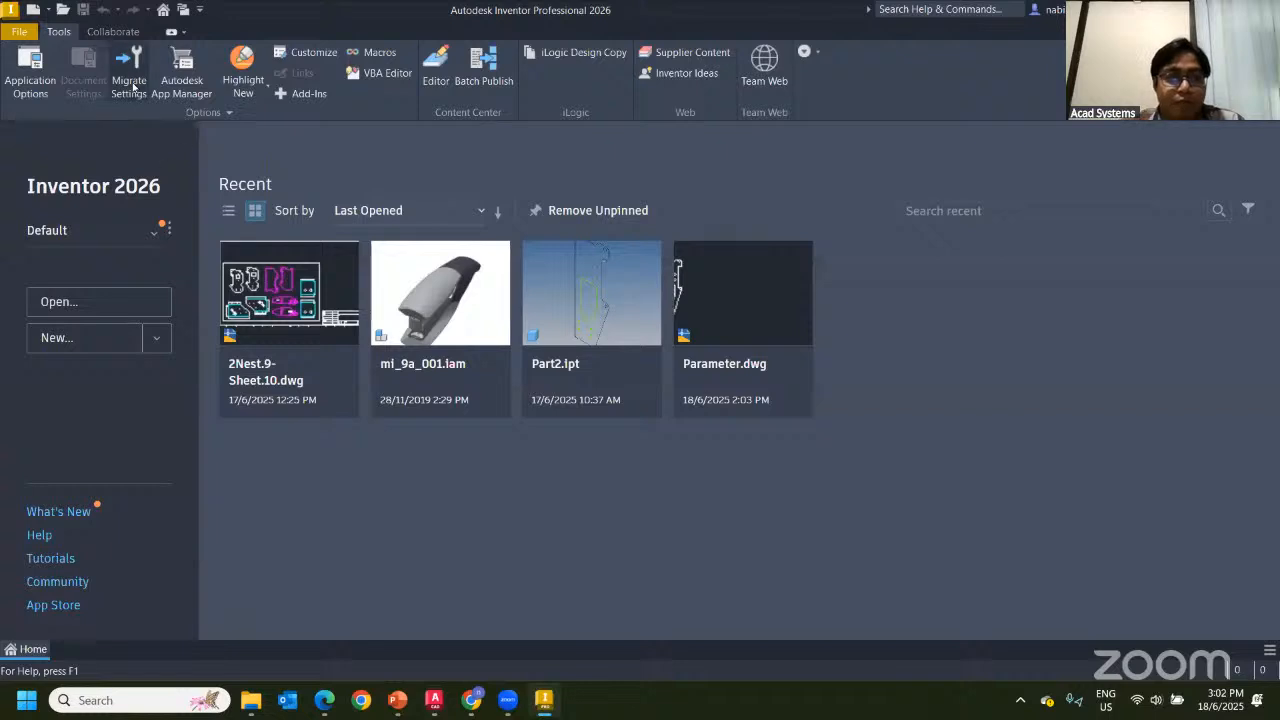
# Open the 2Nest.9-Sheet.10.dwg drawing from the Open dialog
pyautogui.click(62, 12)
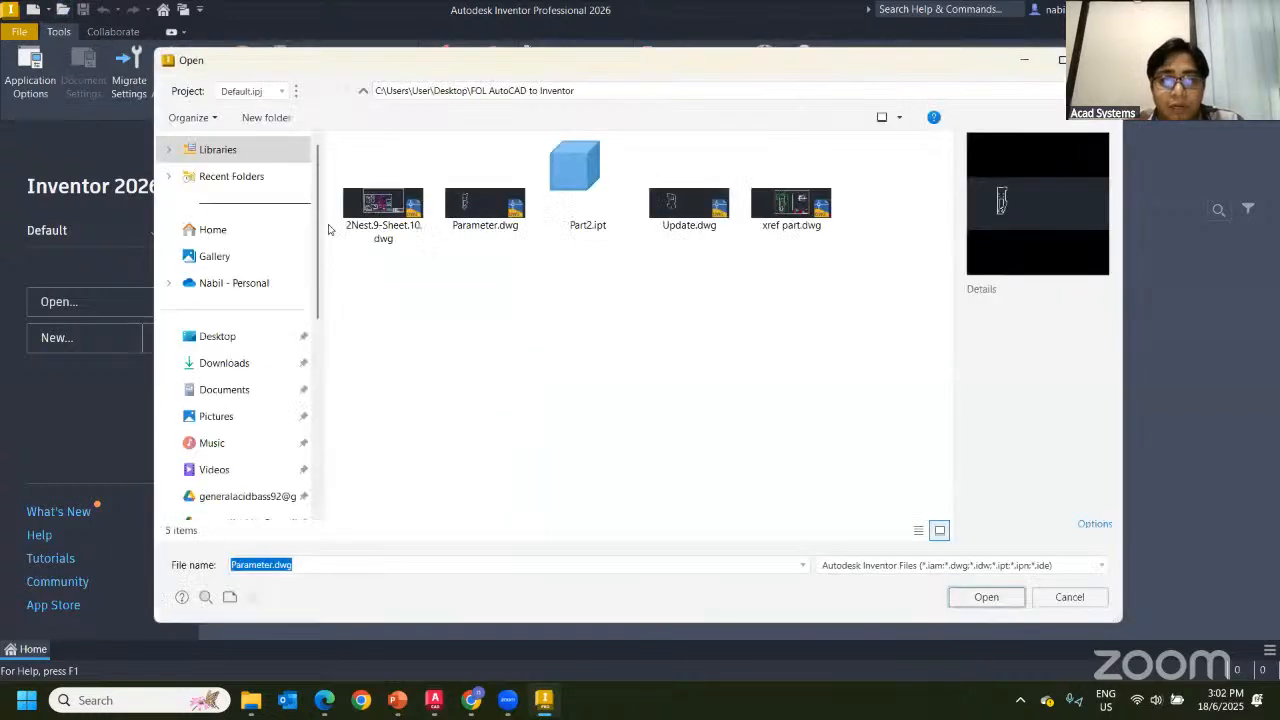
pyautogui.click(401, 212)
pyautogui.click(980, 600)
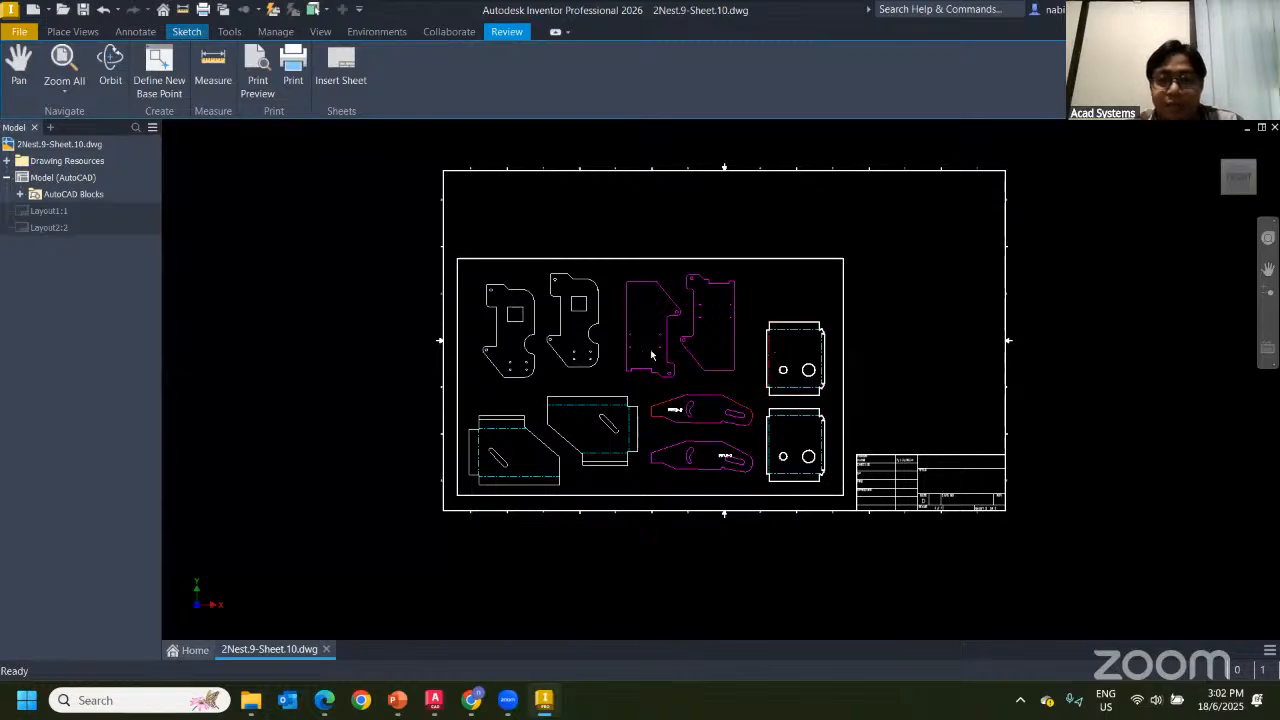
# Pan the sheet and measure the distance between two edges of the left plate part
pyautogui.scroll(-2, 739, 353)
pyautogui.scroll(4, 620, 374)
pyautogui.scroll(2, 560, 398)
pyautogui.scroll(-2, 670, 370)
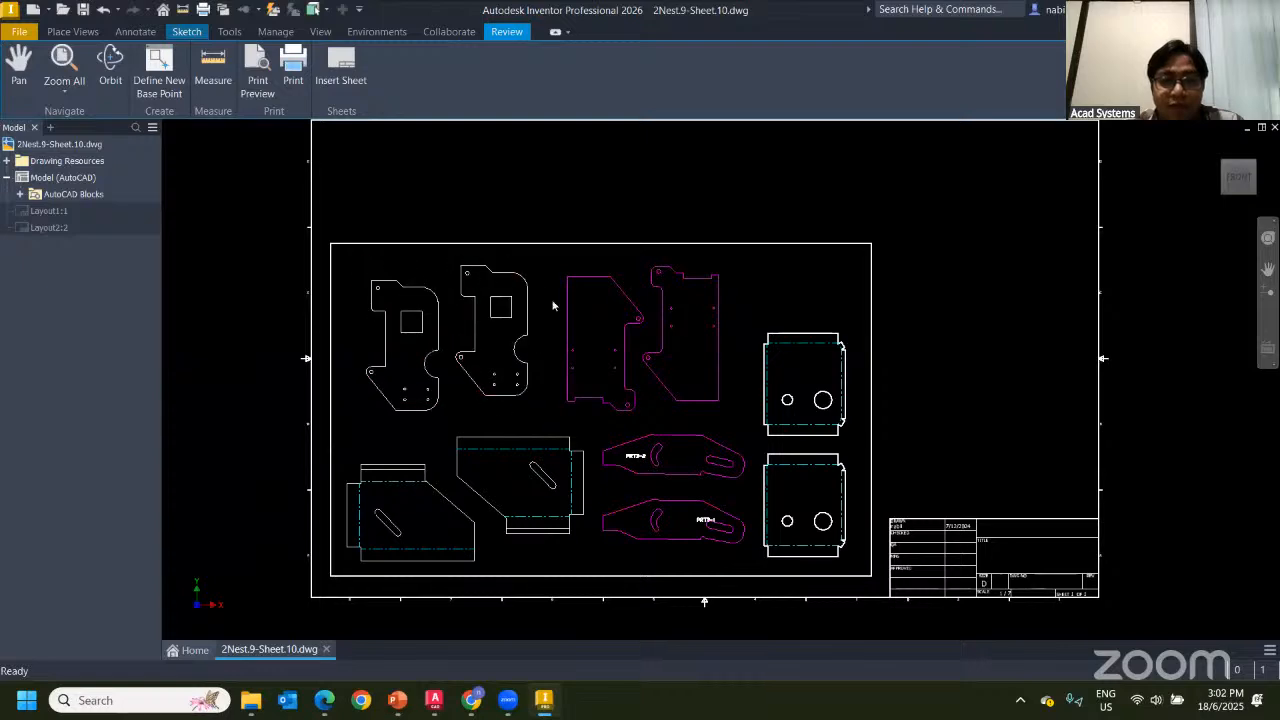
pyautogui.moveTo(632, 374); pyautogui.dragTo(564, 382, button='middle')
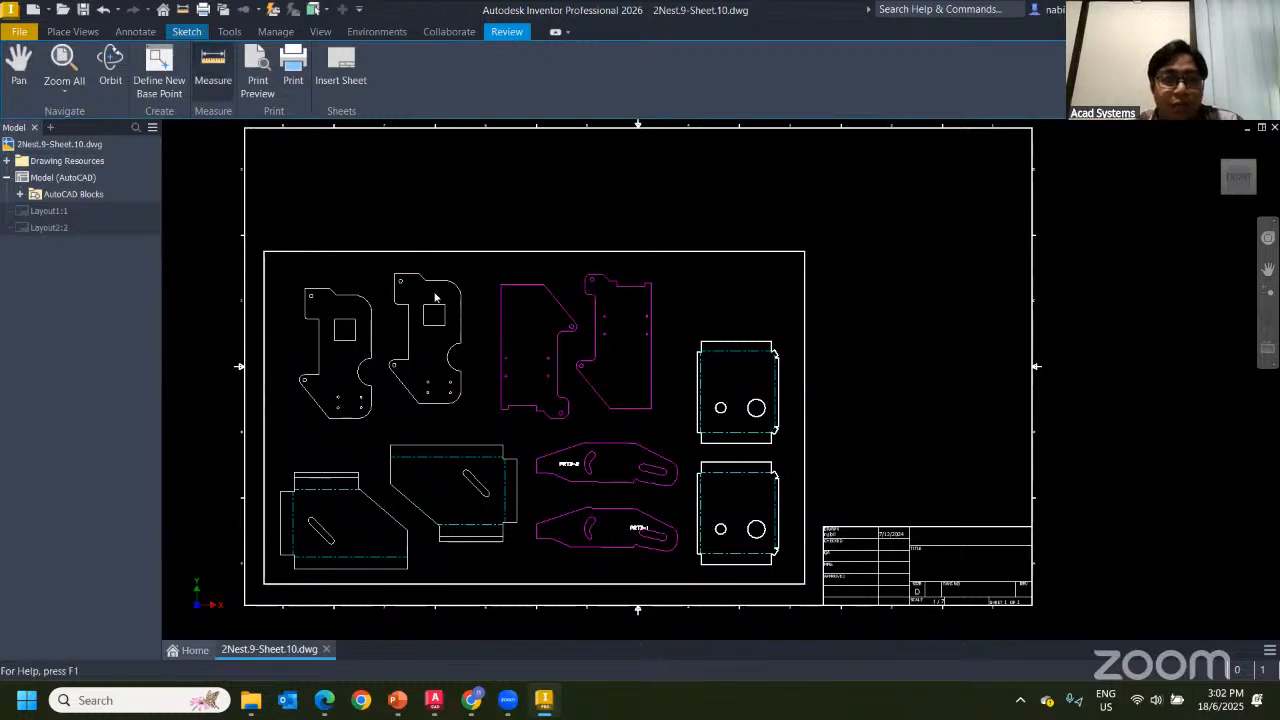
pyautogui.click(213, 66)
pyautogui.click(321, 292)
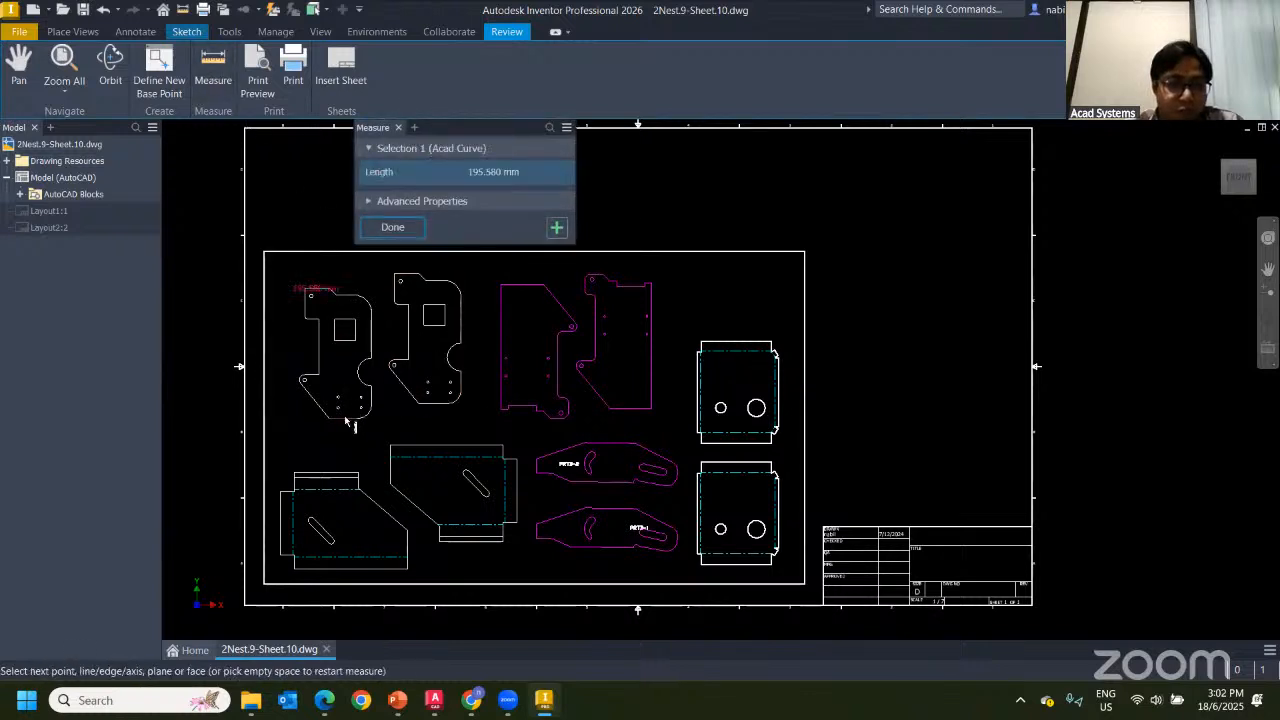
pyautogui.click(318, 402)
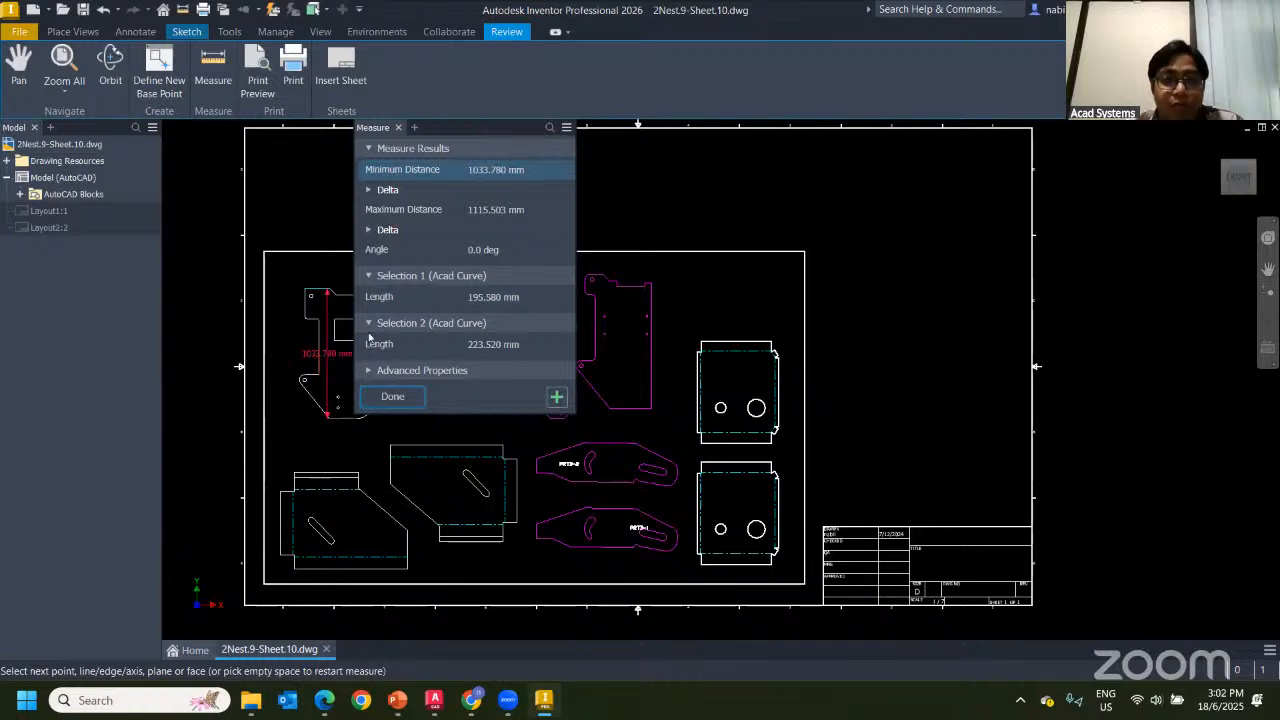
pyautogui.click(392, 397)
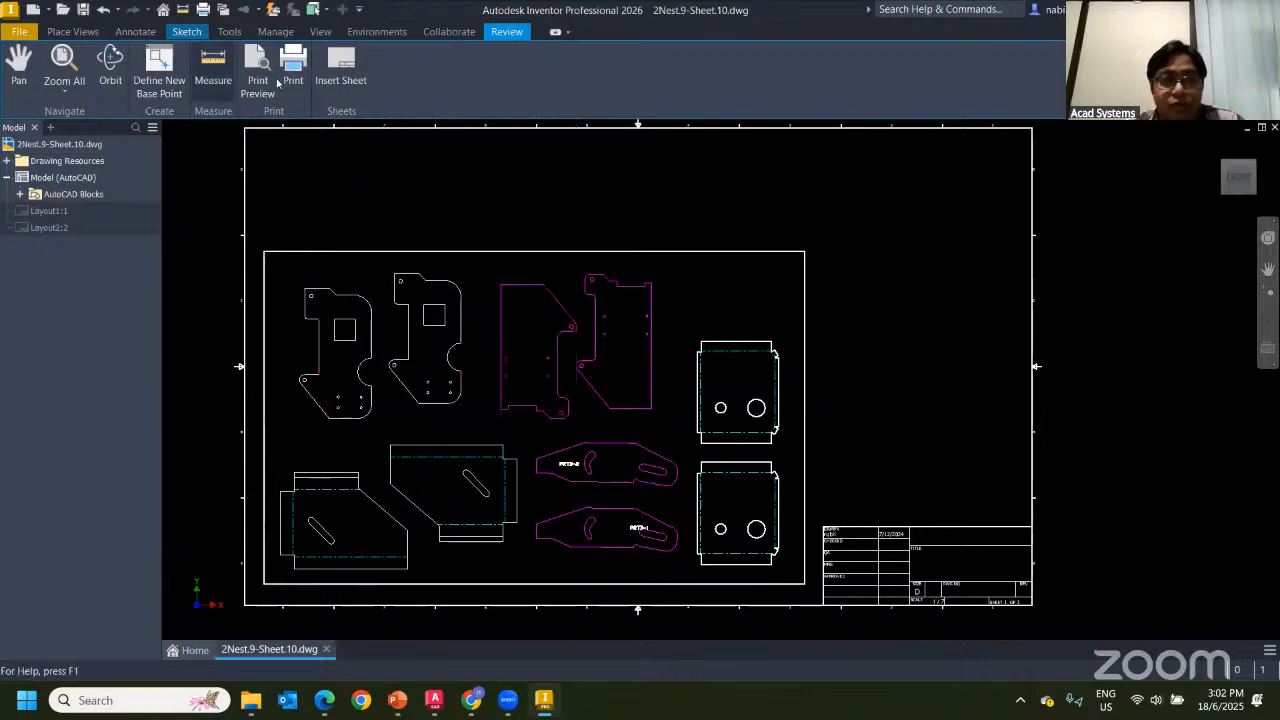
# Orbit the sheet in 3D, then restore the flat Front view
pyautogui.click(110, 62)
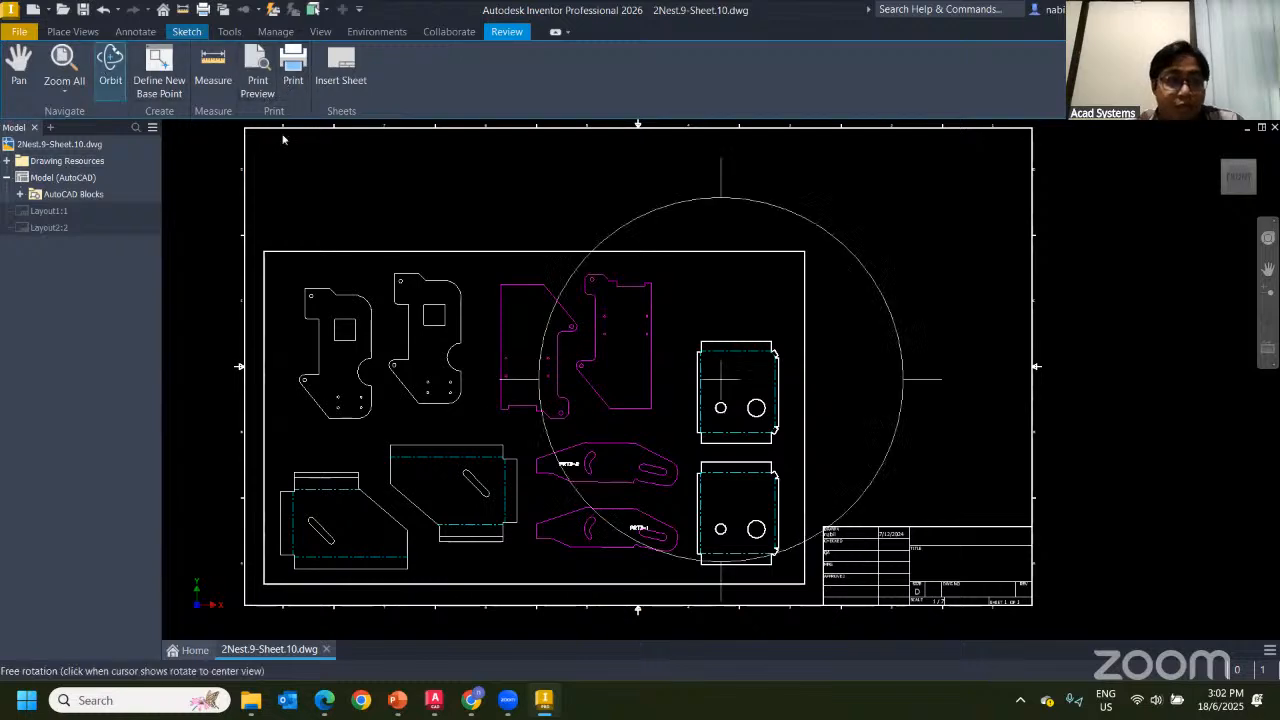
pyautogui.moveTo(592, 401)
pyautogui.mouseDown()
pyautogui.moveTo(635, 337)
pyautogui.moveTo(1058, 223)
pyautogui.mouseUp()
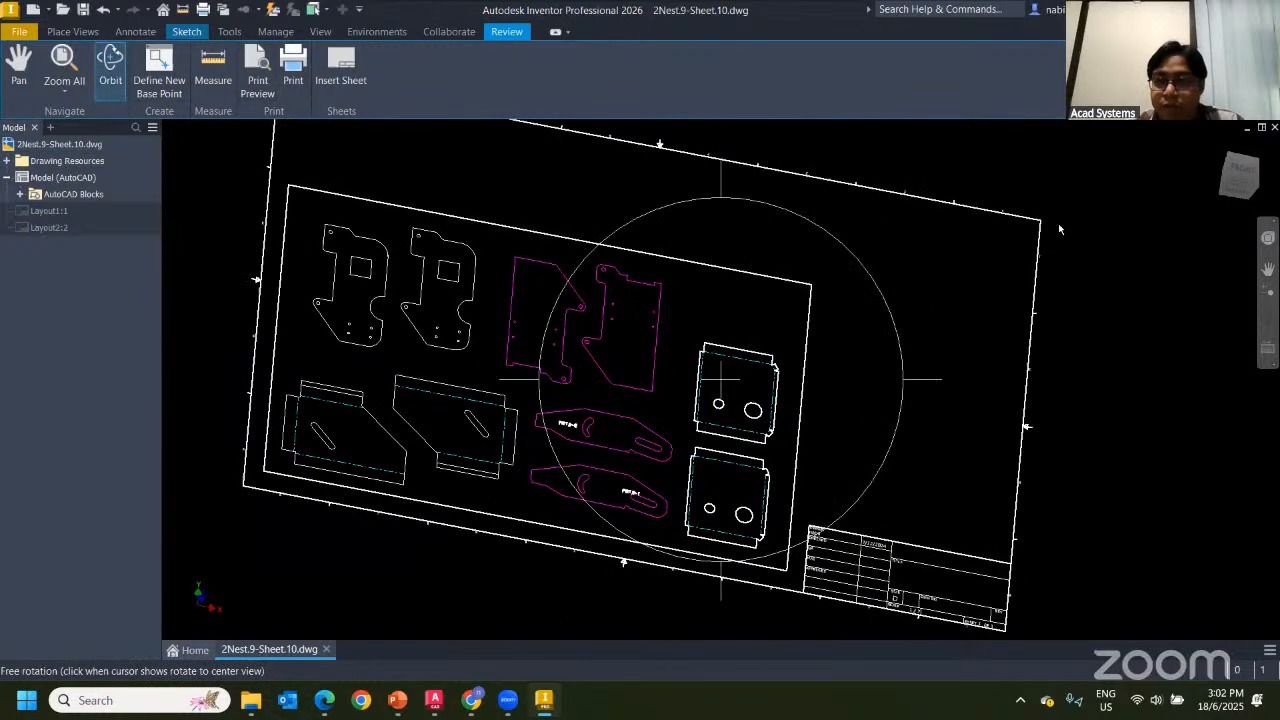
pyautogui.click(1244, 177)
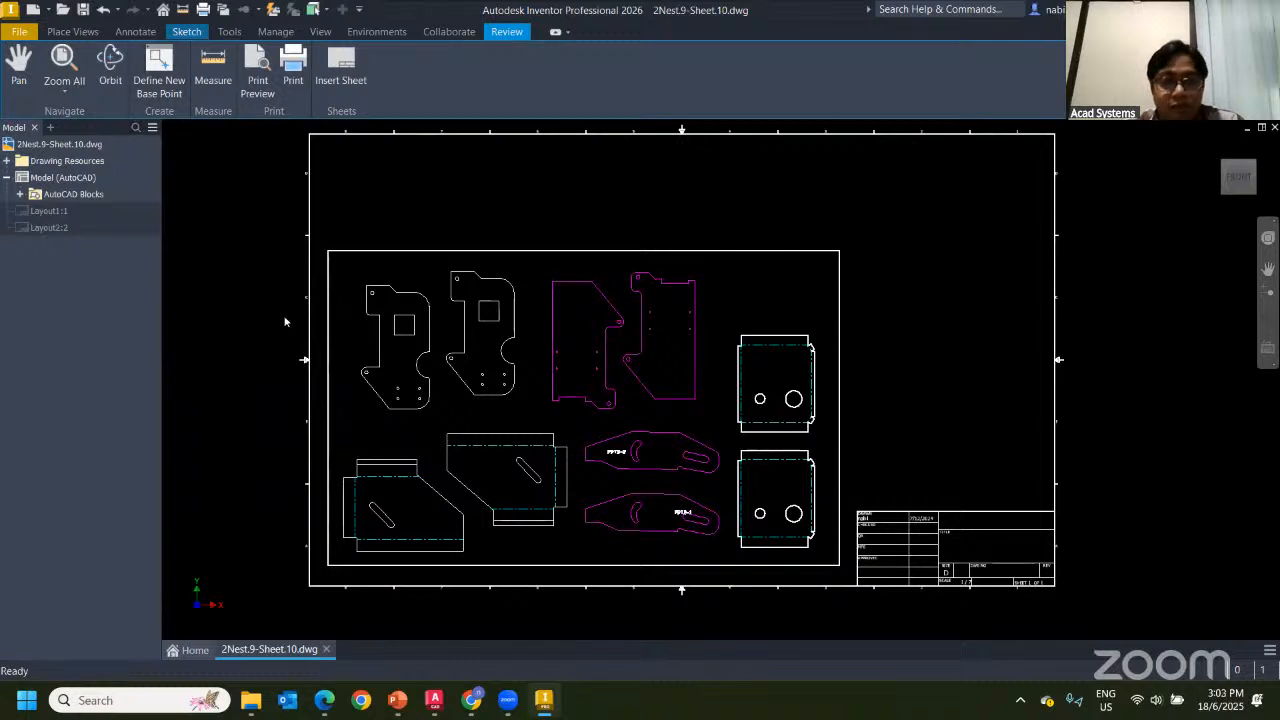
# Close 2Nest.9-Sheet.10.dwg and glance at the 'AutoCAD to Inventor' presentation
pyautogui.click(327, 650)
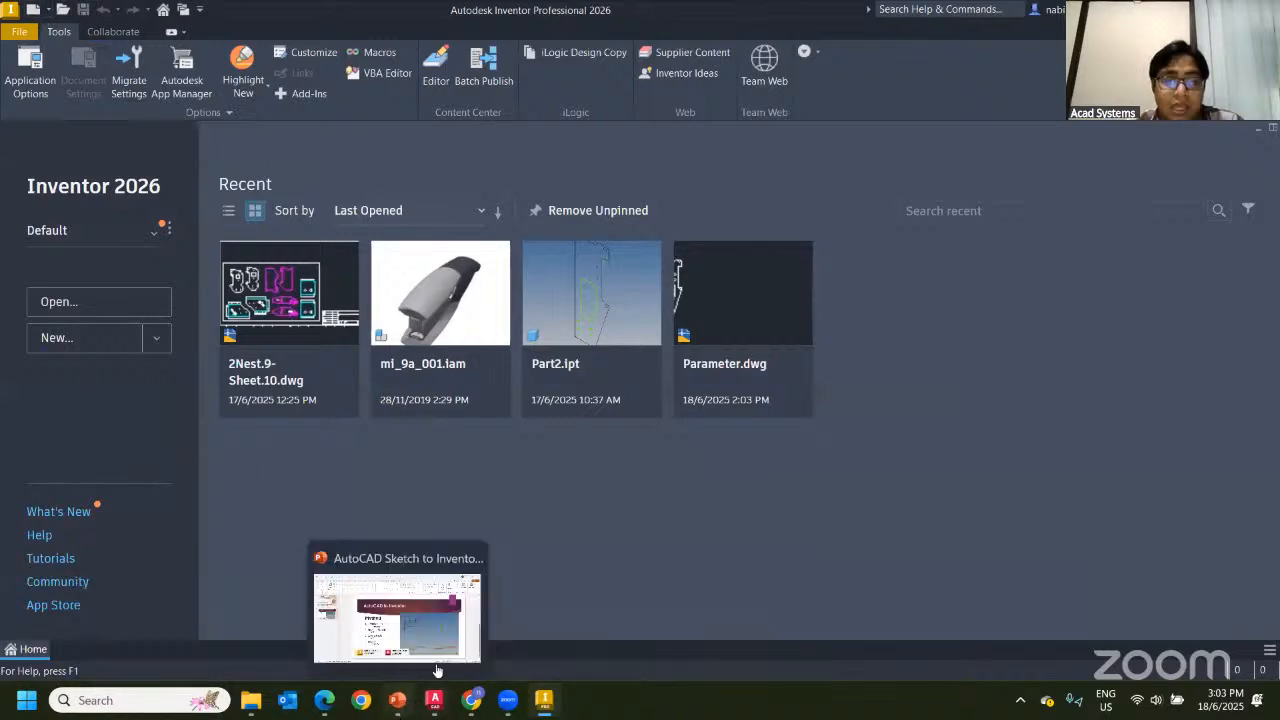
pyautogui.click(397, 700)
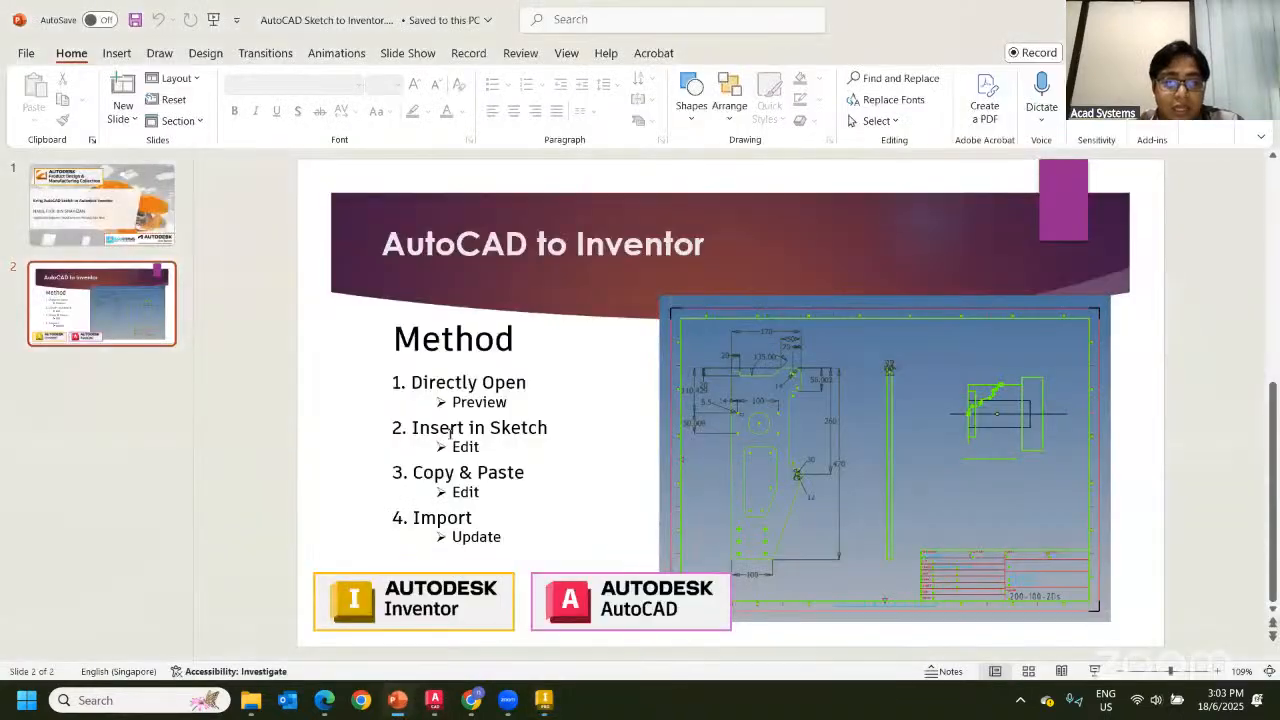
pyautogui.click(400, 702)
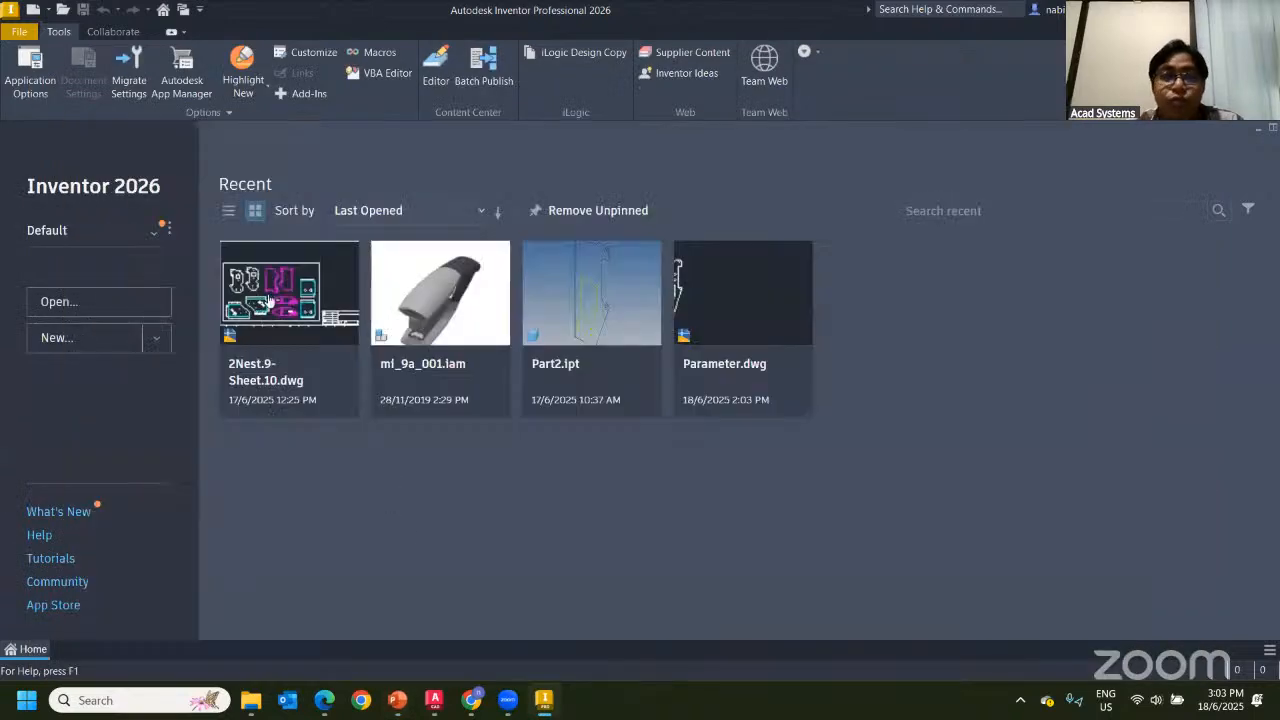
# Create a new Standard.ipt part and start a 2D sketch on an origin plane
pyautogui.click(35, 12)
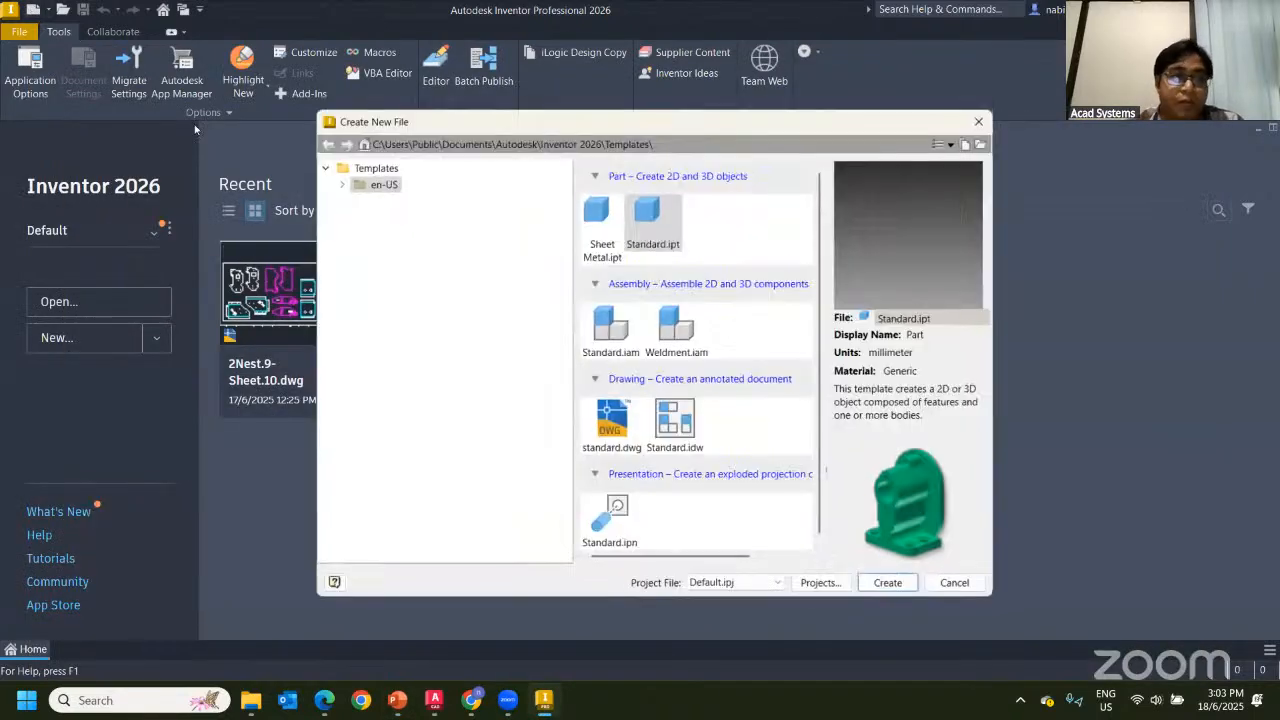
pyautogui.doubleClick(645, 224)
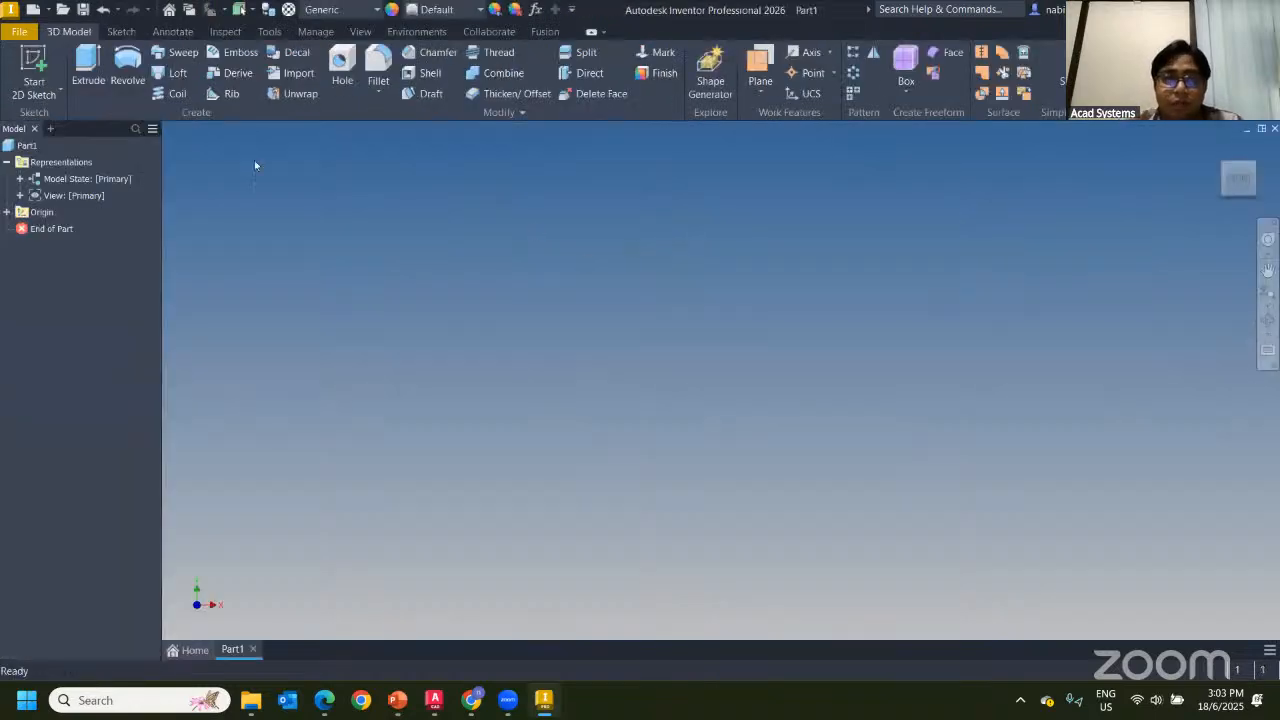
pyautogui.click(42, 66)
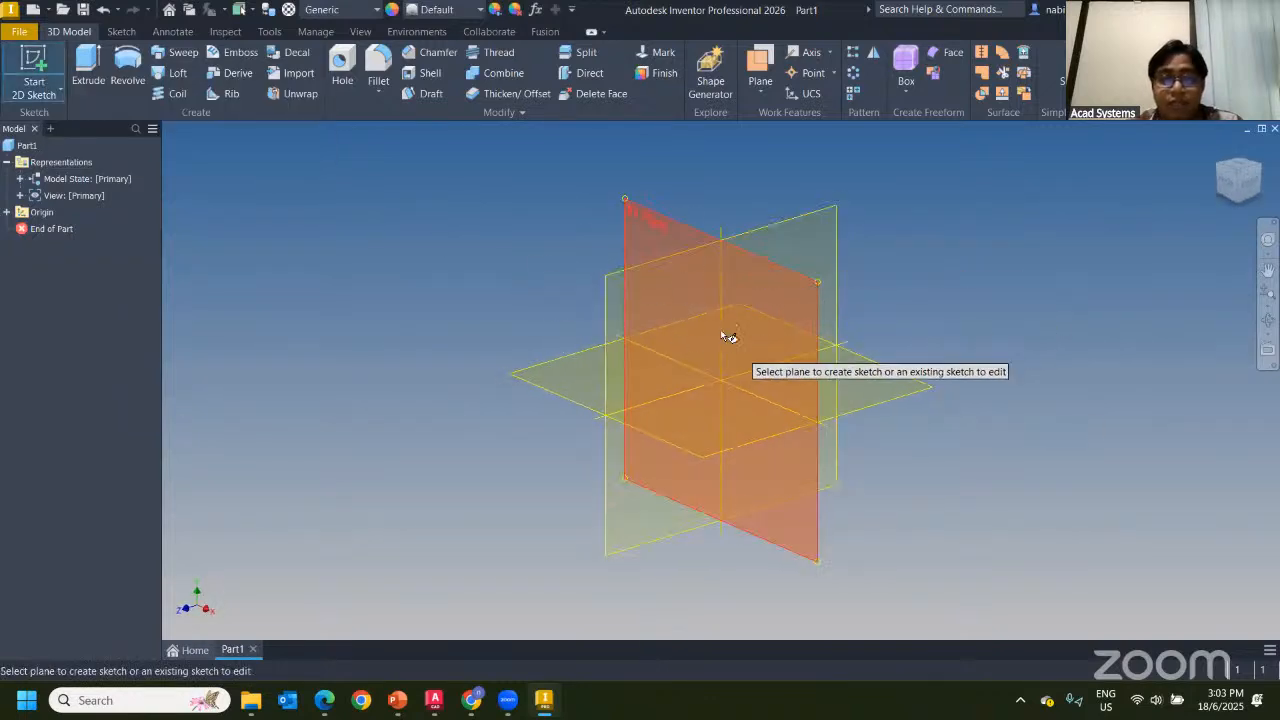
pyautogui.click(766, 300)
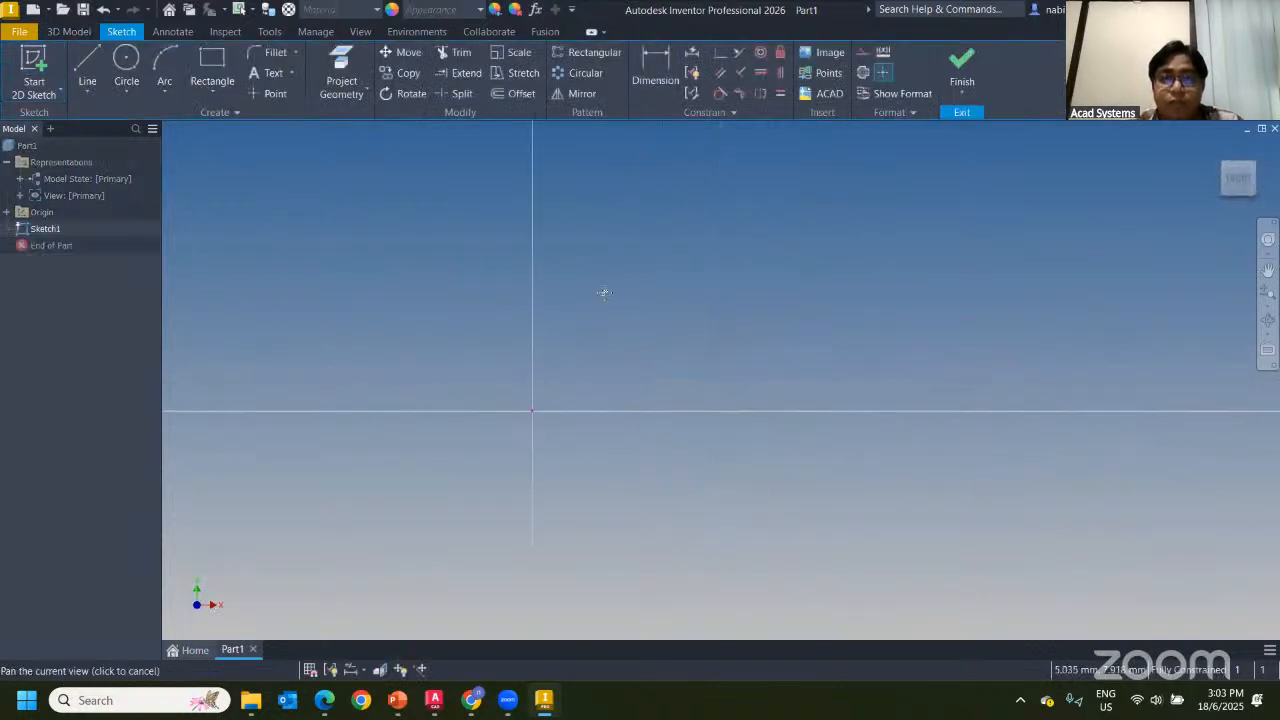
# Start inserting AutoCAD data, then view the xref part drawing in AutoCAD
pyautogui.click(828, 96)
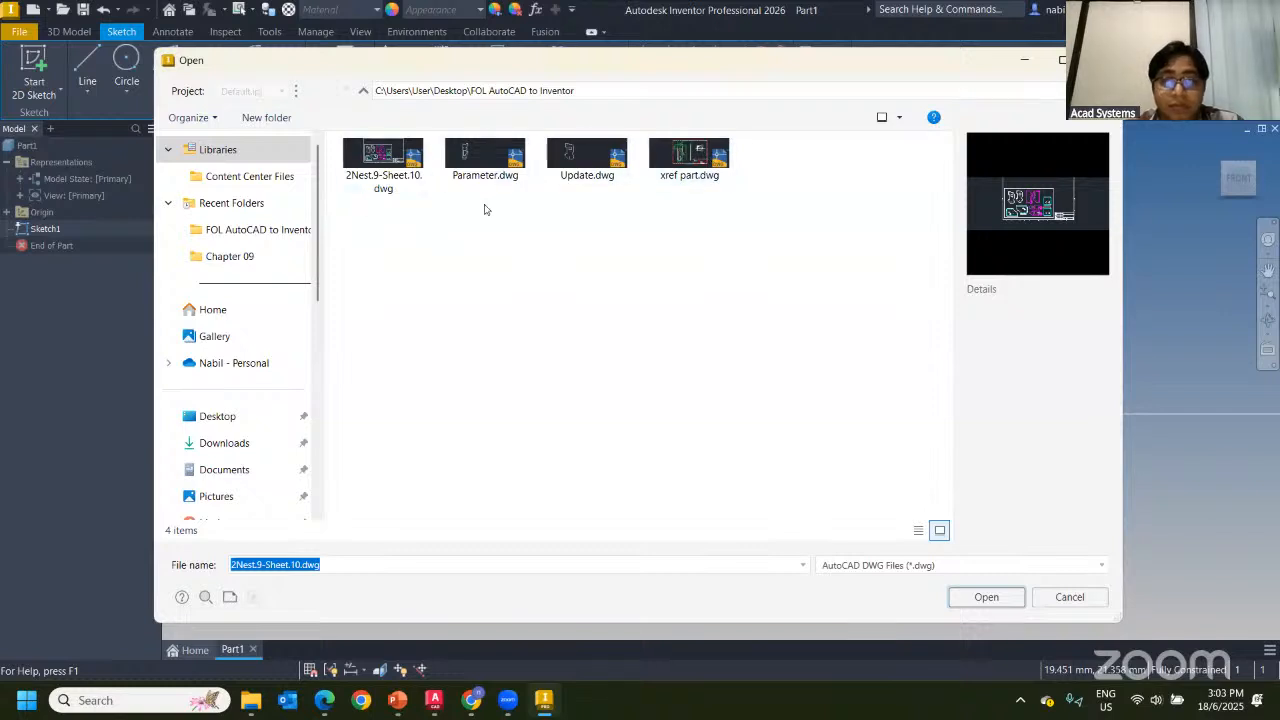
pyautogui.click(434, 700)
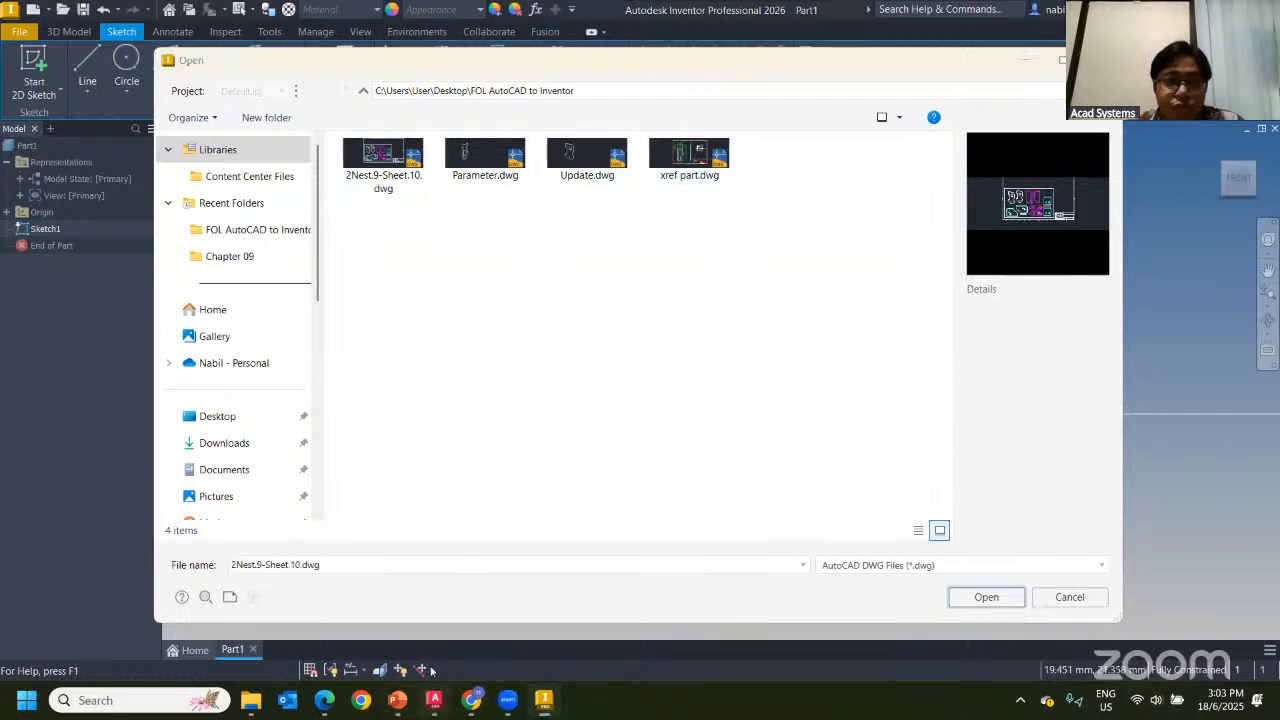
pyautogui.click(212, 155)
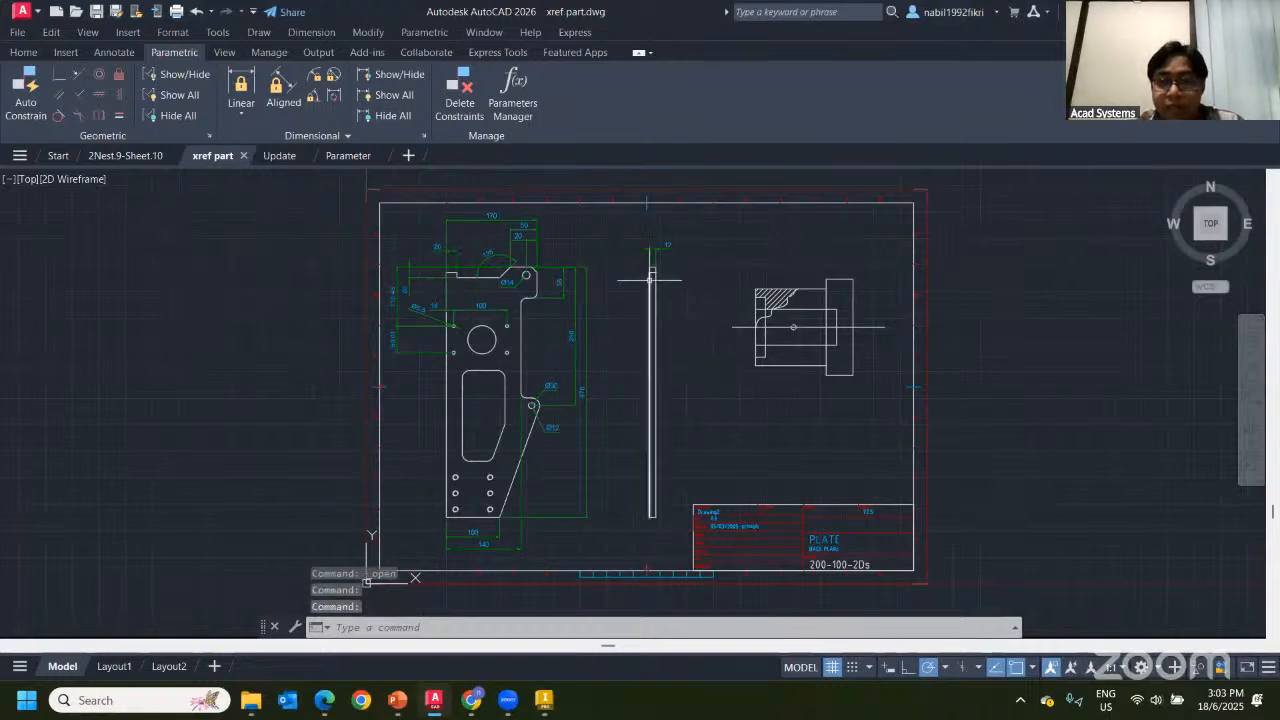
# Zoom into the plate and select its 170 and 135° dimensions, then cancel
pyautogui.scroll(4, 487, 218)
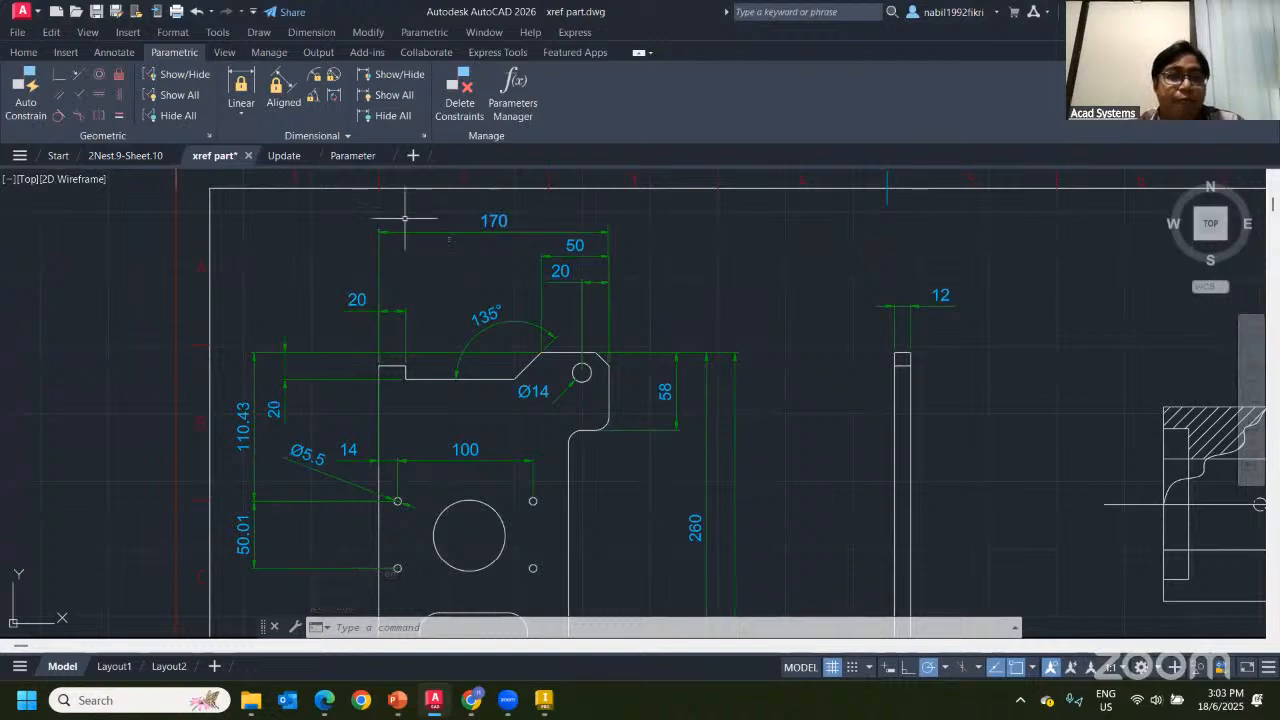
pyautogui.click(476, 227)
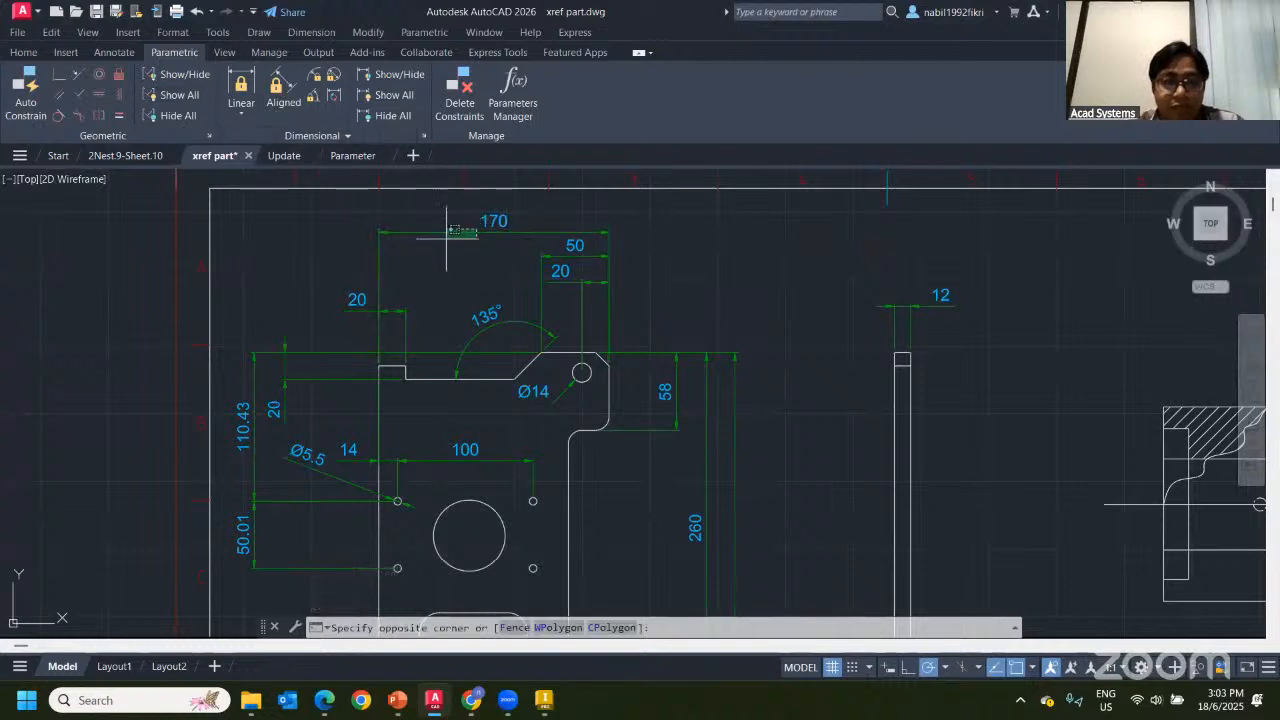
pyautogui.click(414, 317)
pyautogui.scroll(-3, 700, 420)
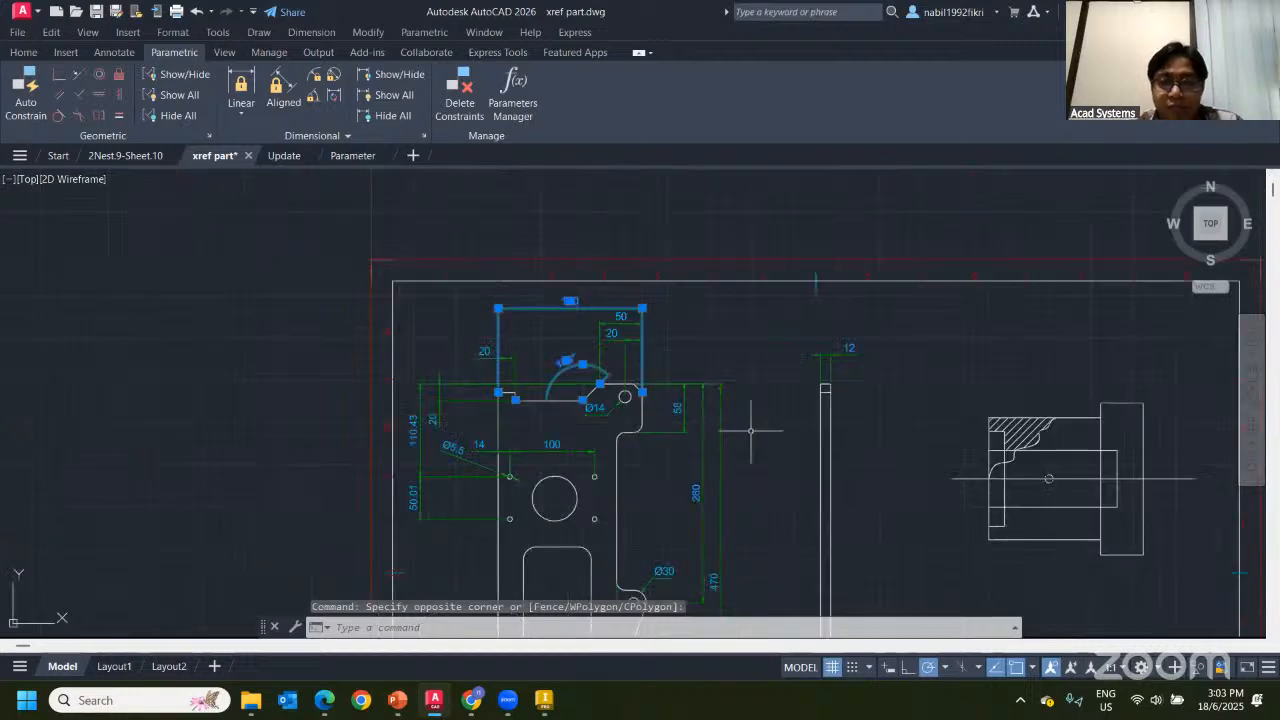
pyautogui.press('Escape')
# Select the right-hand hatched block, zoom back out, and return to Inventor's file picker
pyautogui.click(748, 320)
pyautogui.click(938, 531)
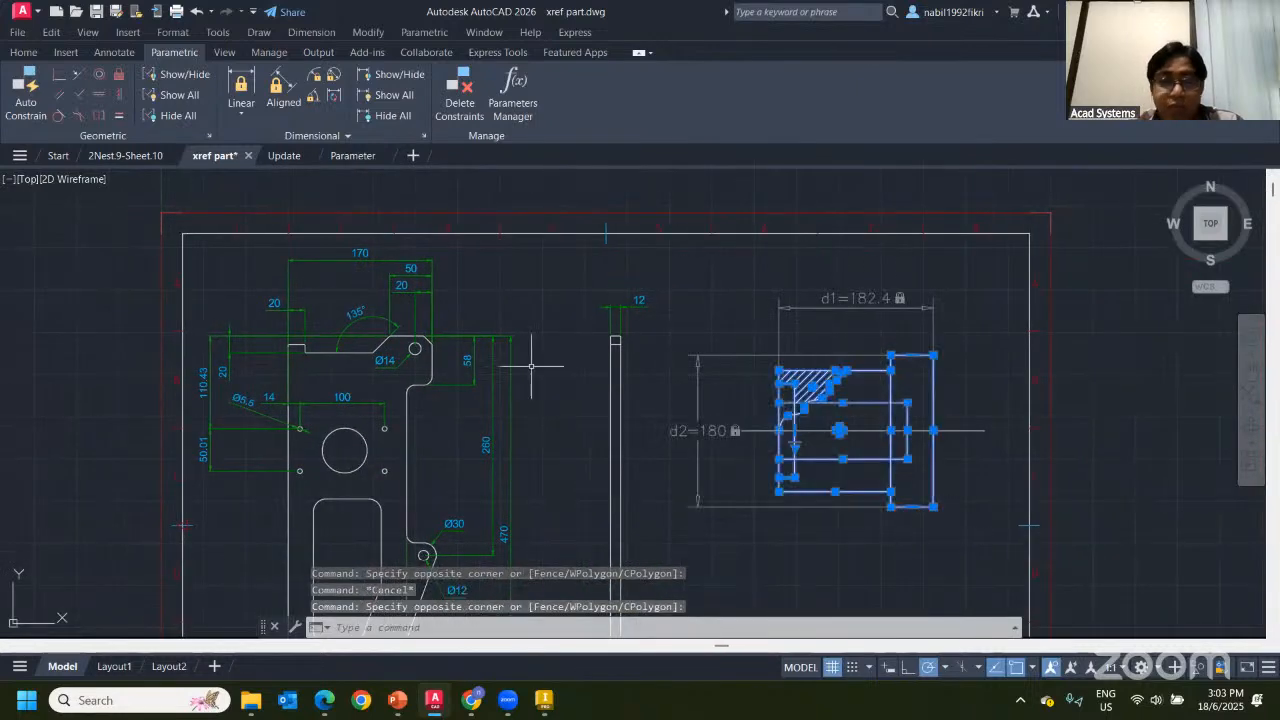
pyautogui.press('Escape')
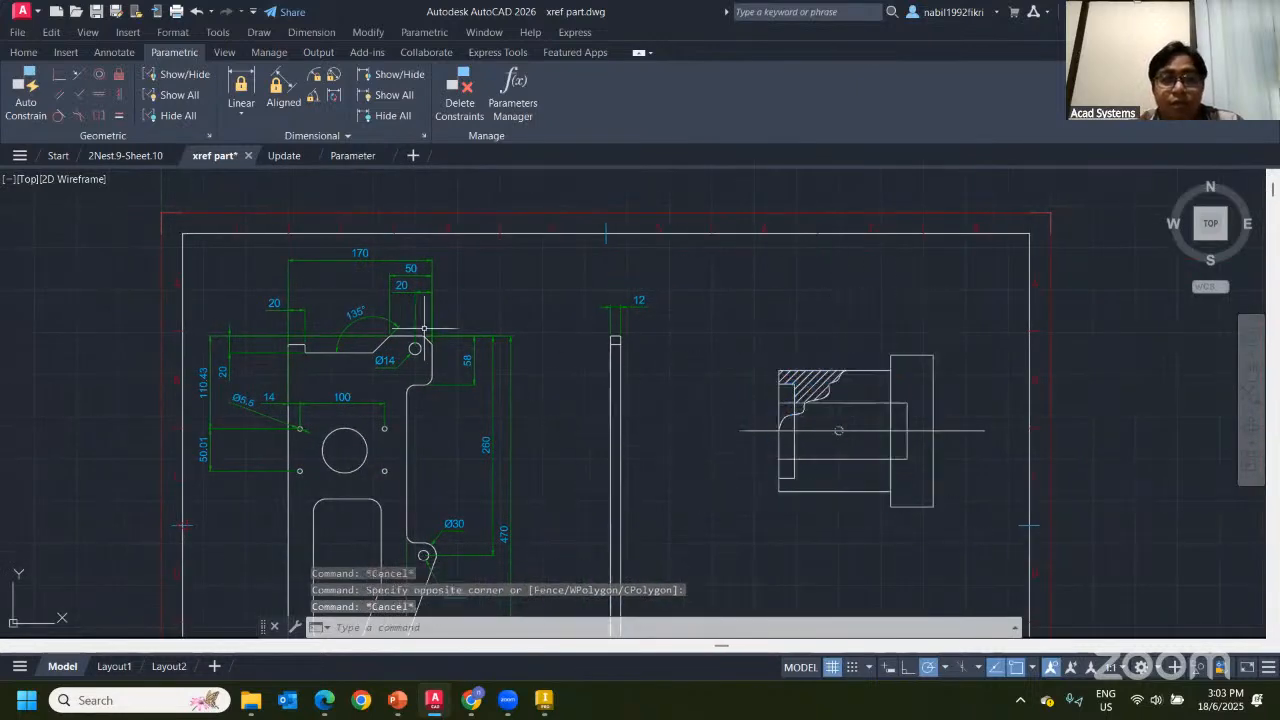
pyautogui.moveTo(411, 322); pyautogui.dragTo(511, 302, button='middle')
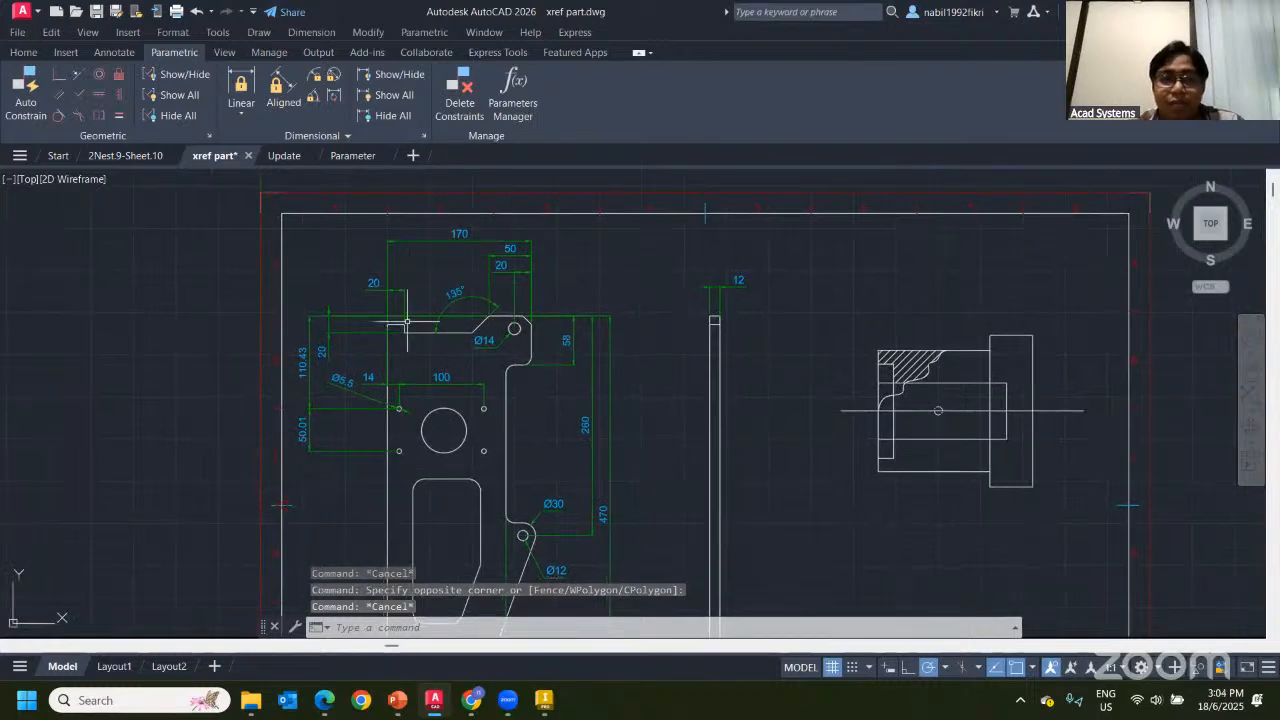
pyautogui.scroll(-3, 489, 280)
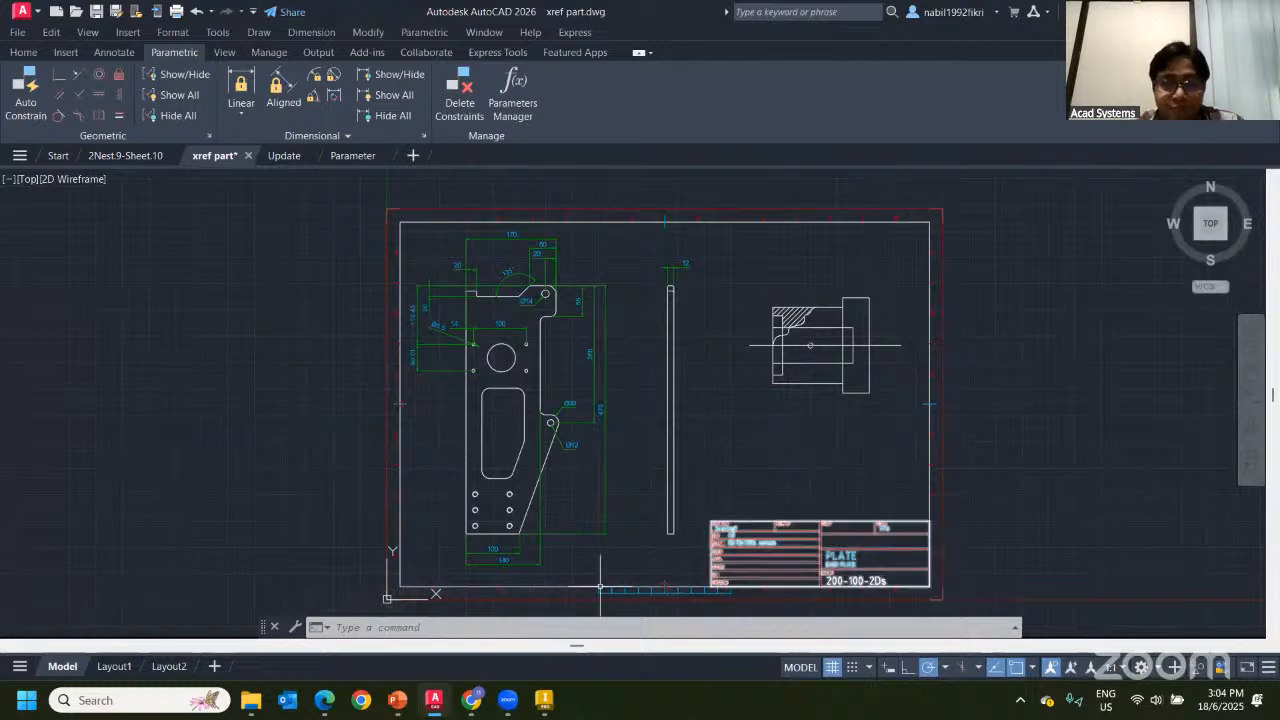
pyautogui.click(543, 700)
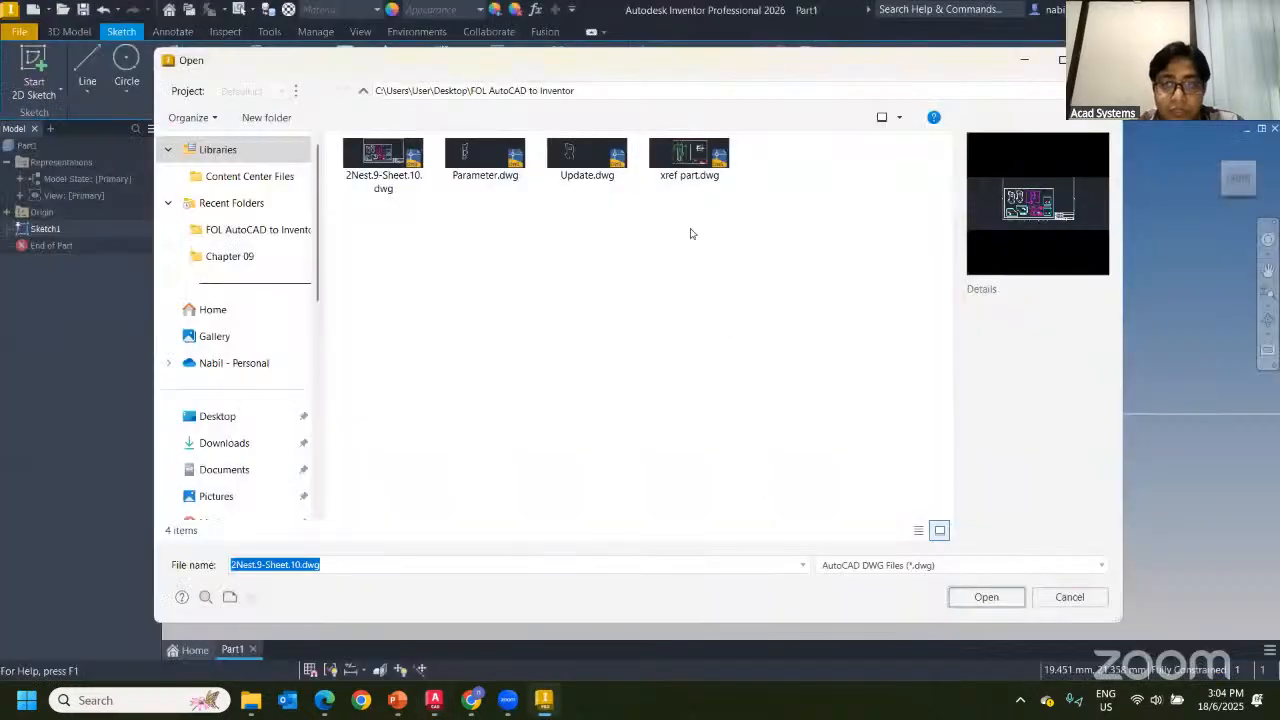
# Choose xref part.dwg in the Open dialog for import
pyautogui.click(665, 170)
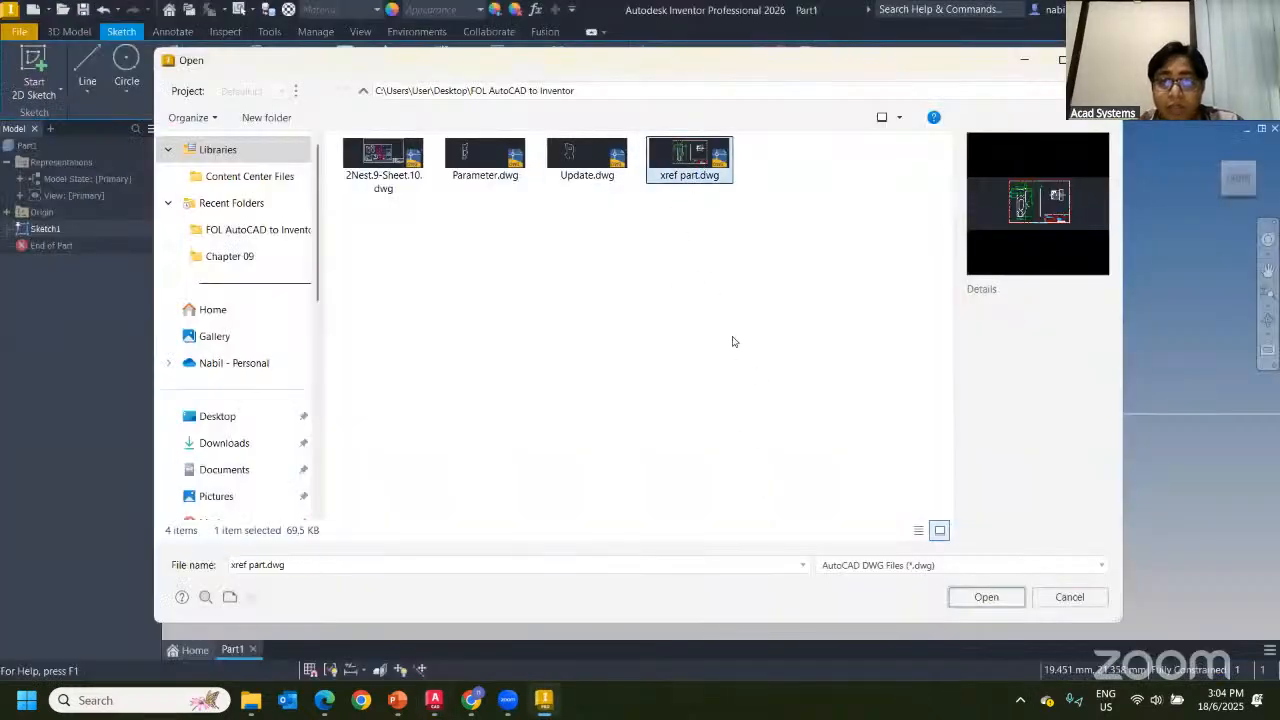
pyautogui.click(968, 604)
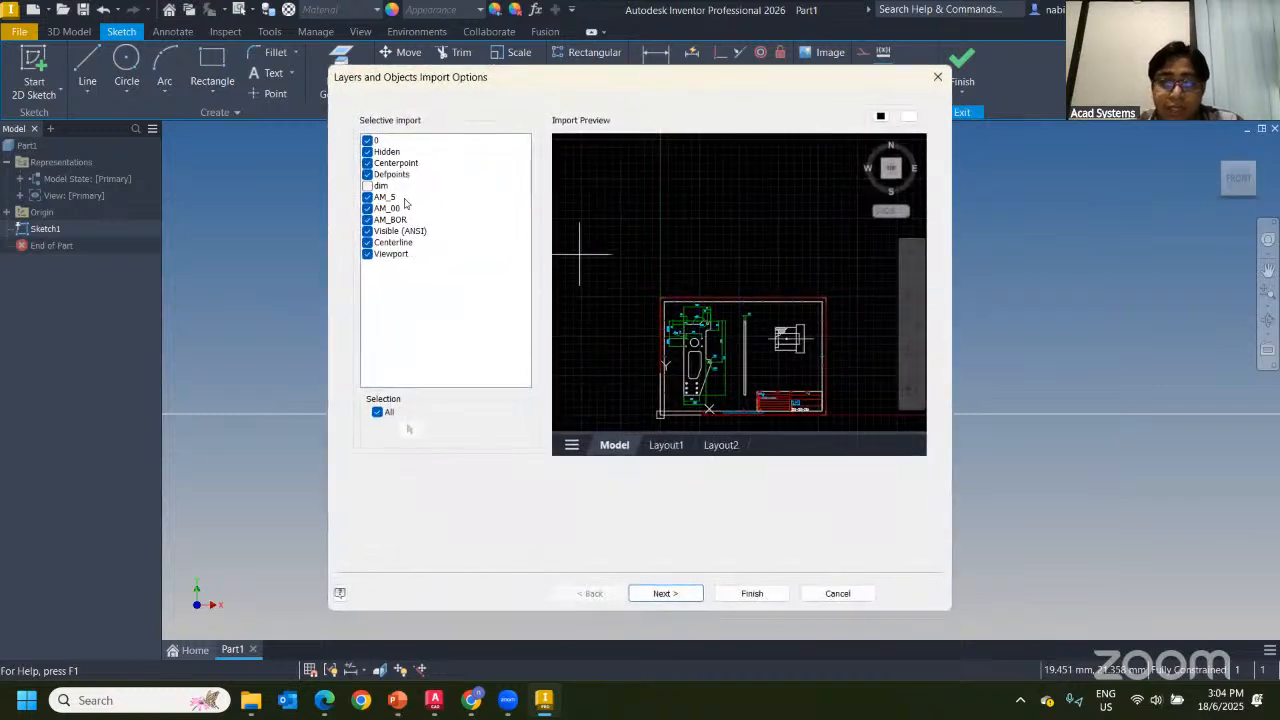
# Exclude the AM_BOR border layer from the import, leaving Hidden checked
pyautogui.scroll(4, 740, 340)
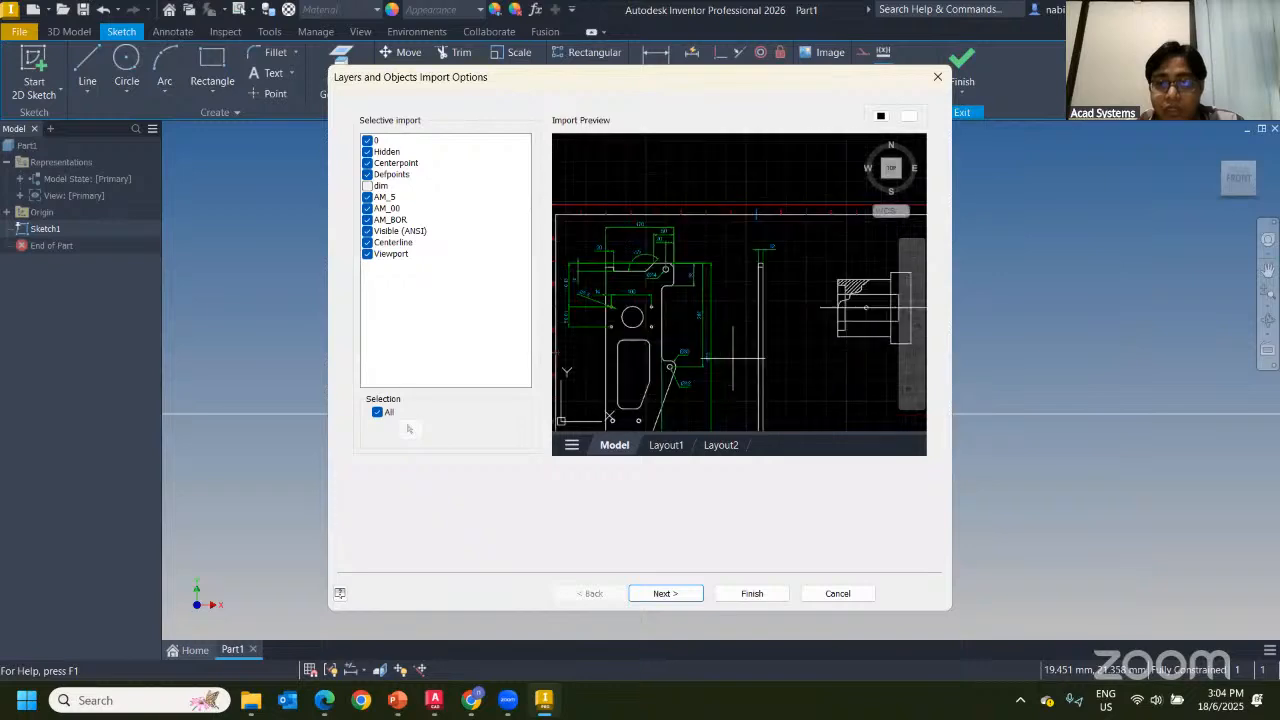
pyautogui.moveTo(745, 330); pyautogui.dragTo(798, 332, button='middle')
pyautogui.scroll(2, 690, 241)
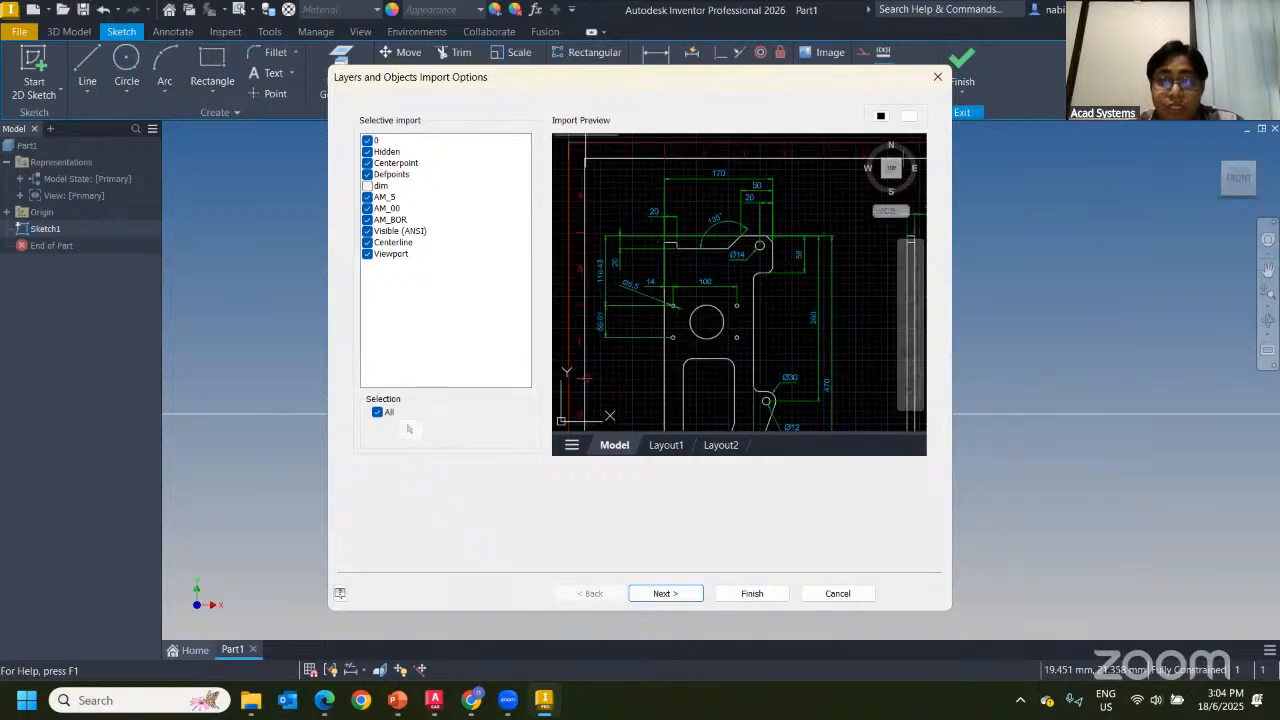
pyautogui.scroll(-2, 589, 145)
pyautogui.scroll(2, 654, 175)
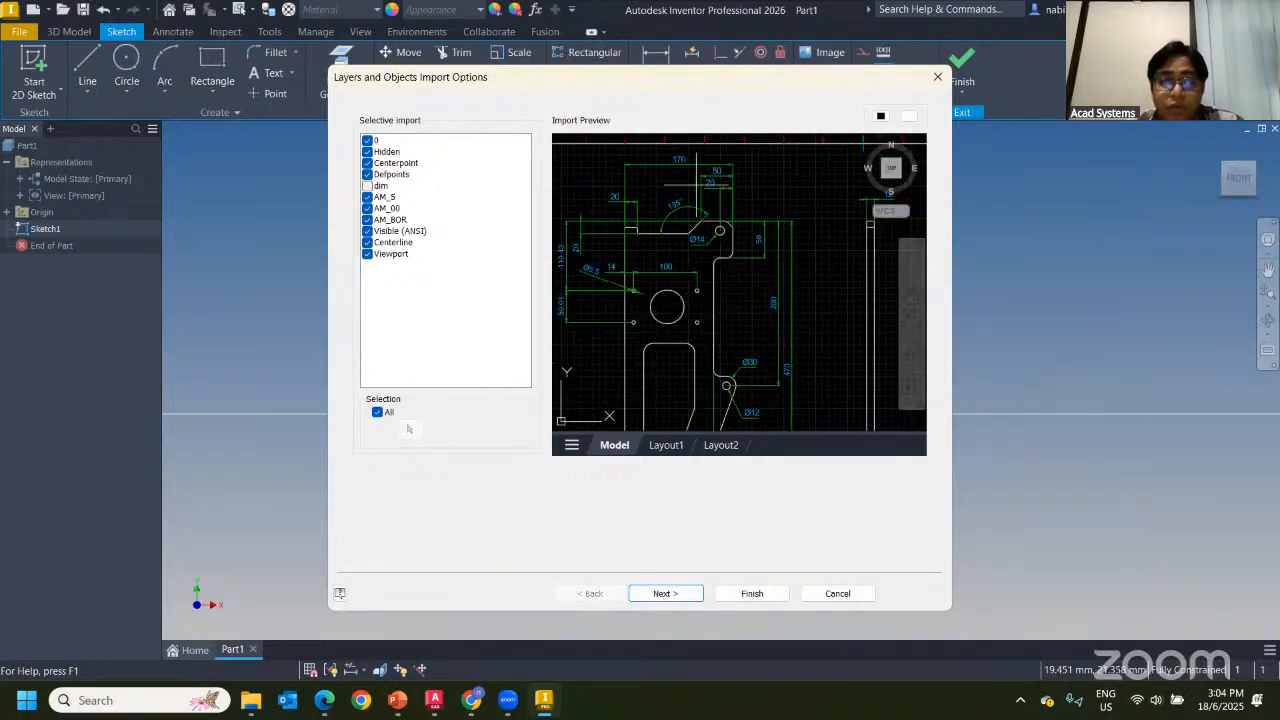
pyautogui.scroll(-3, 575, 220)
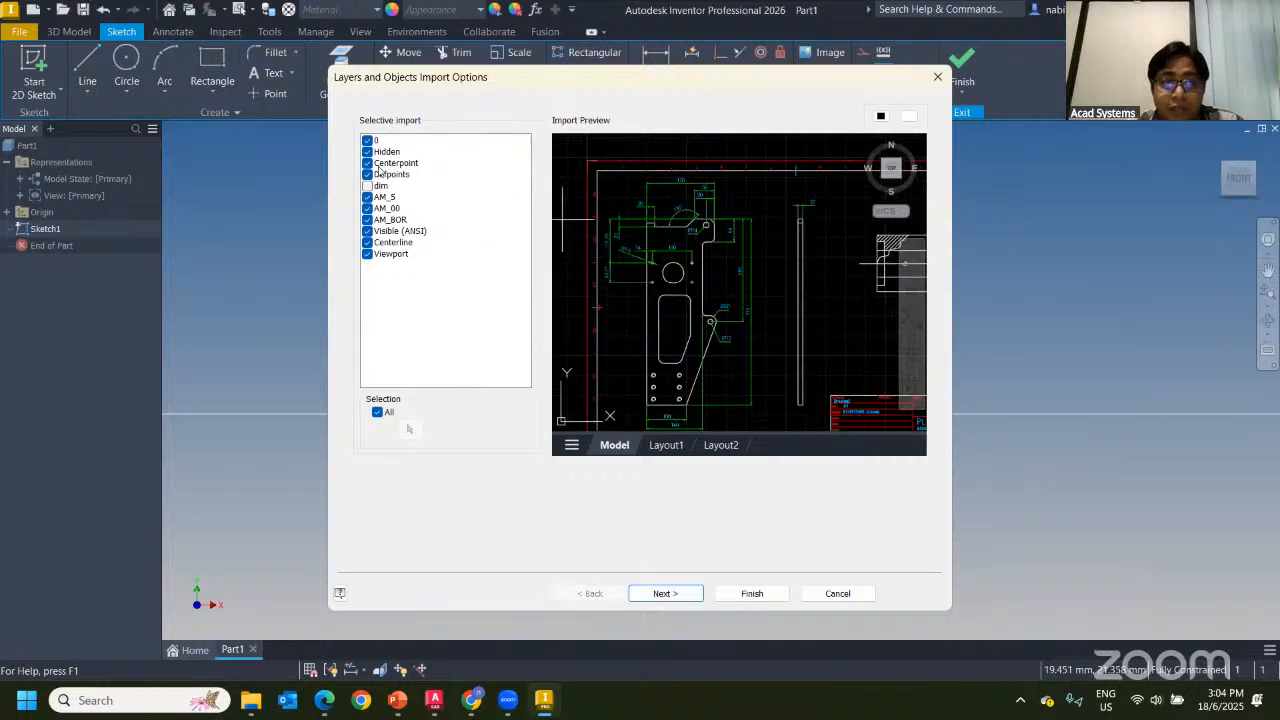
pyautogui.click(372, 197)
pyautogui.click(368, 219)
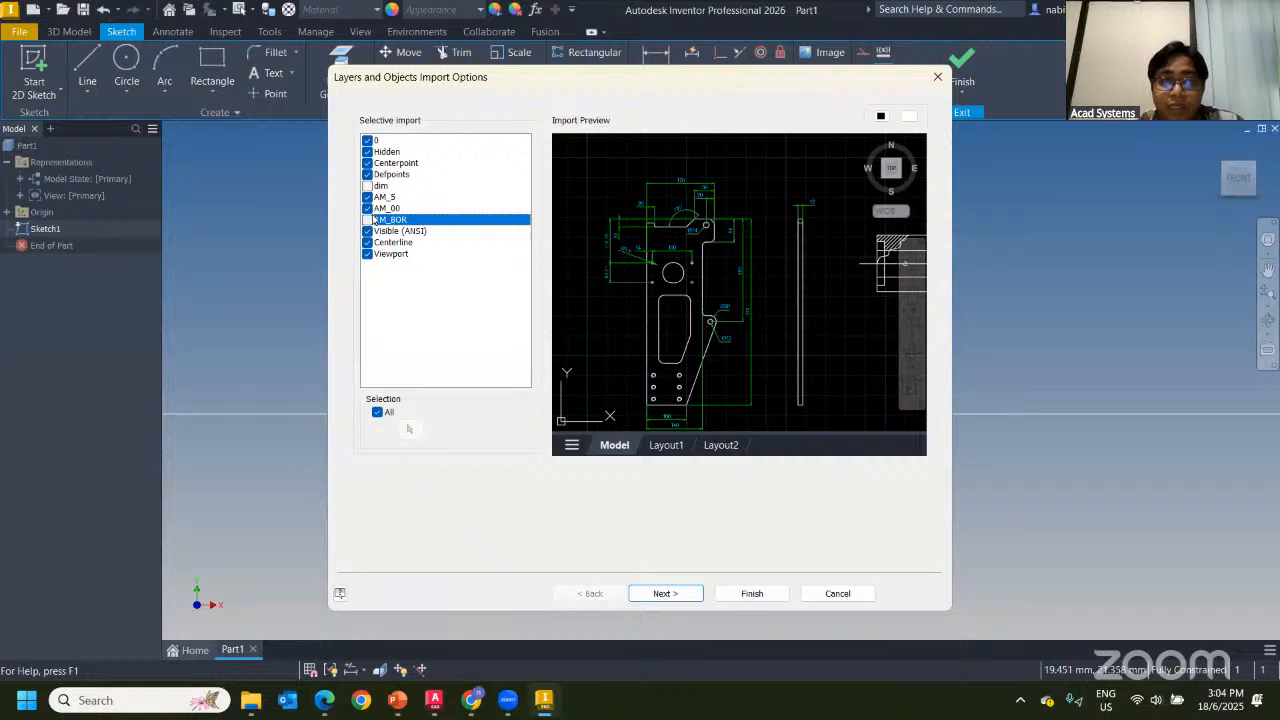
pyautogui.click(368, 152)
pyautogui.click(368, 152)
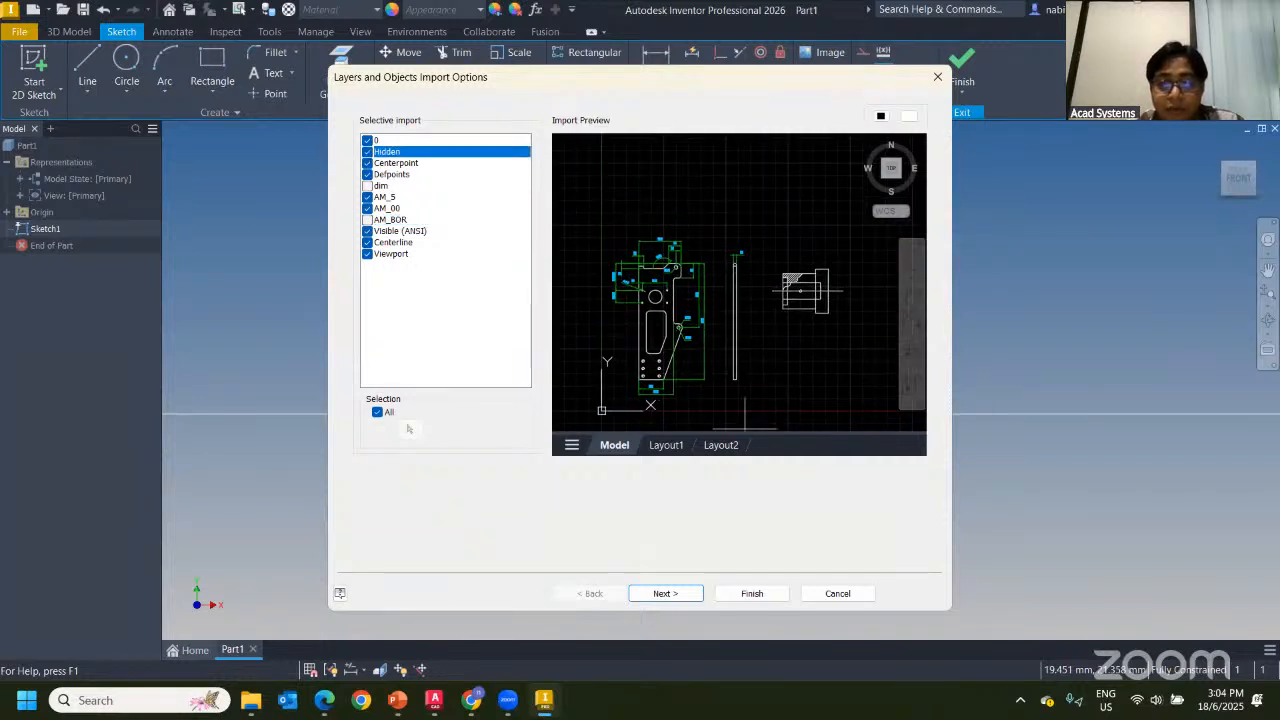
# Preview the Layout1 and Layout2 sheets, then switch over to AutoCAD
pyautogui.click(668, 446)
pyautogui.click(714, 447)
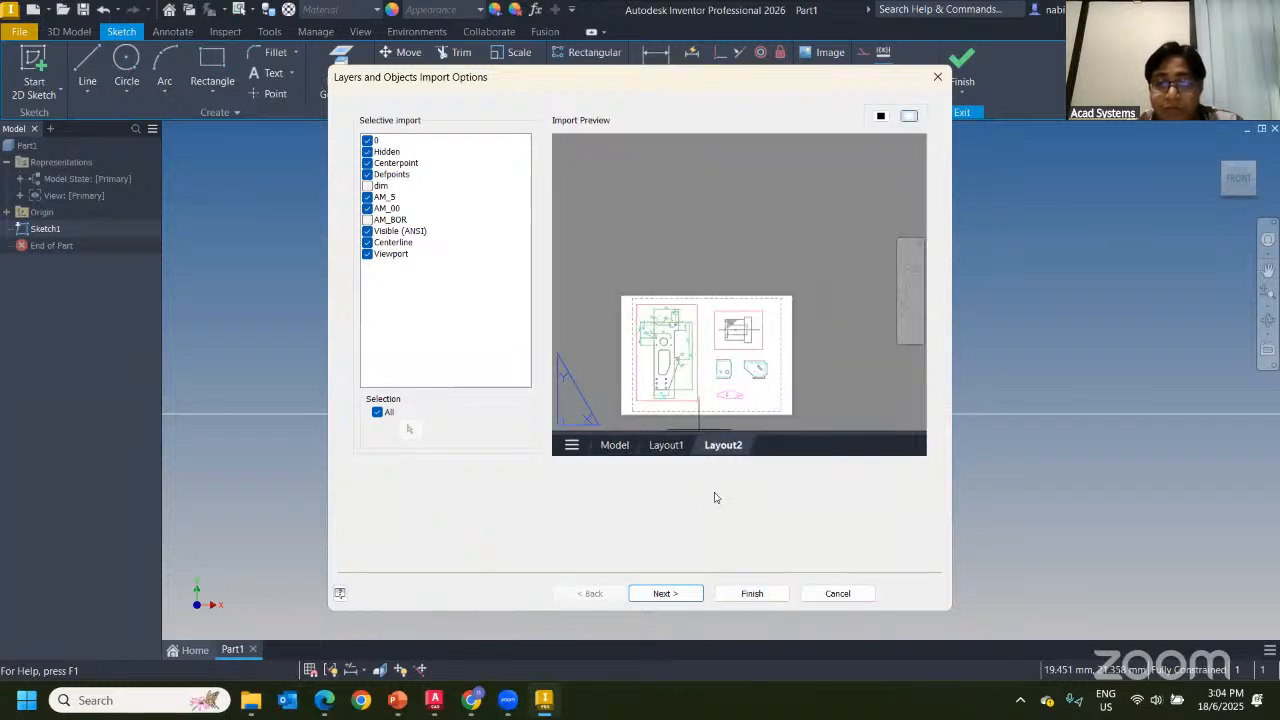
pyautogui.scroll(3, 725, 426)
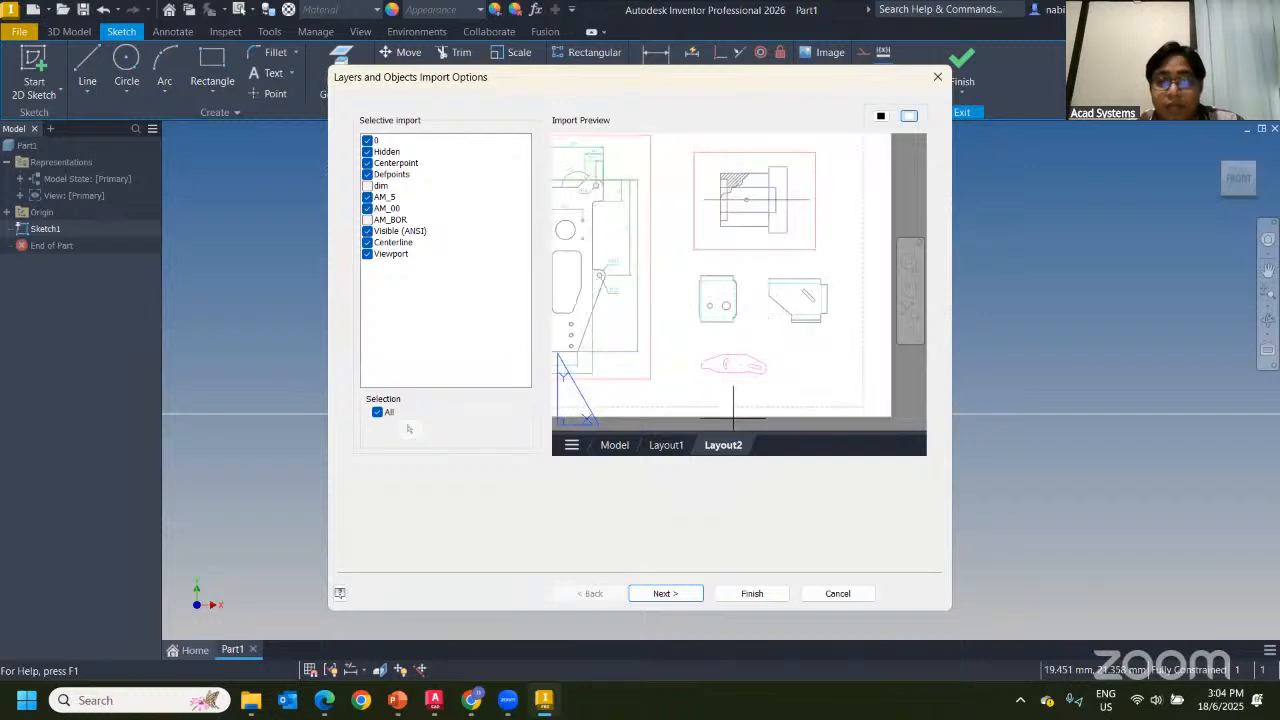
pyautogui.scroll(-1, 700, 420)
pyautogui.scroll(1, 722, 366)
pyautogui.scroll(-1, 722, 366)
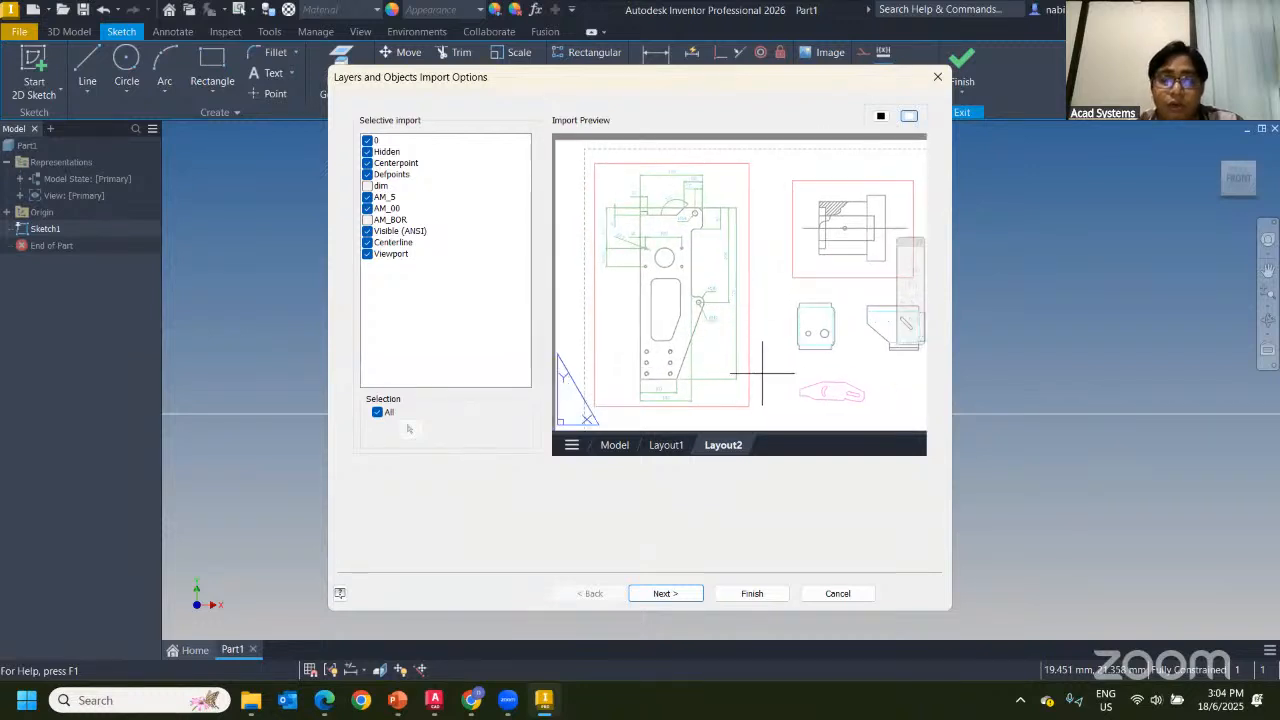
pyautogui.moveTo(745, 357); pyautogui.dragTo(723, 349, button='middle')
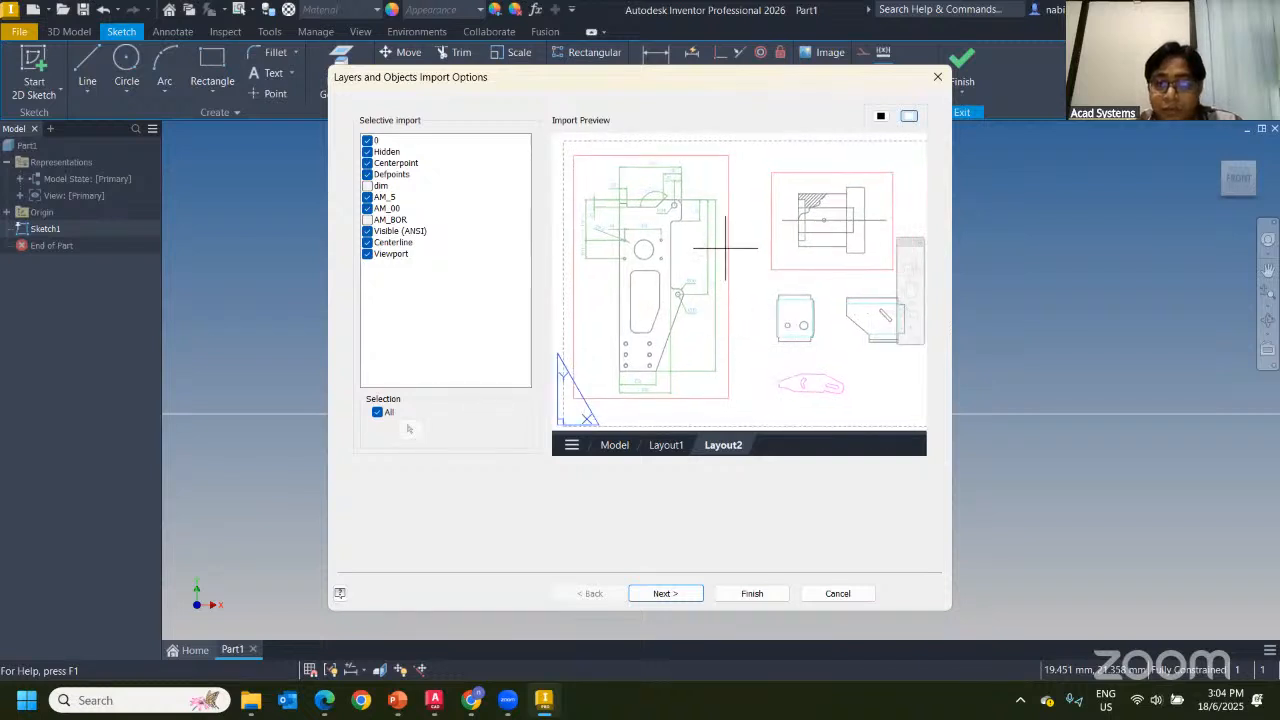
pyautogui.click(434, 700)
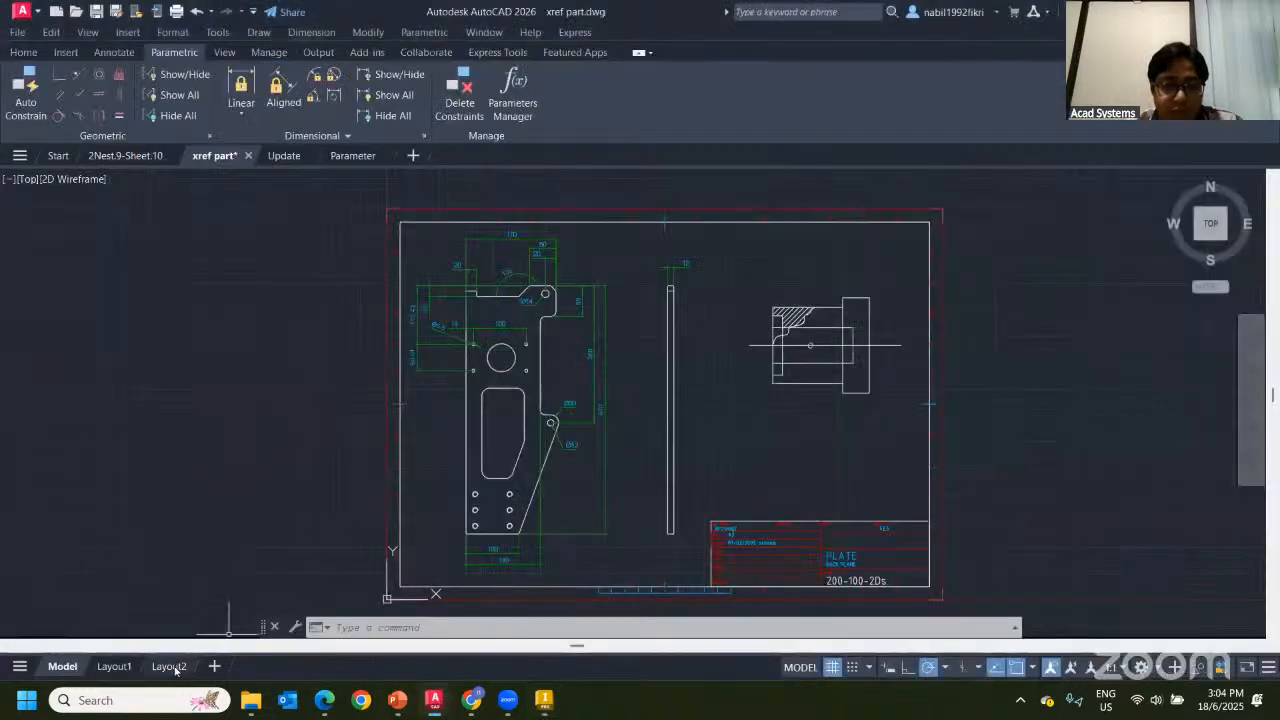
# Delete the plate's viewport from the Layout2 sheet
pyautogui.click(169, 666)
pyautogui.click(490, 253)
pyautogui.click(497, 269)
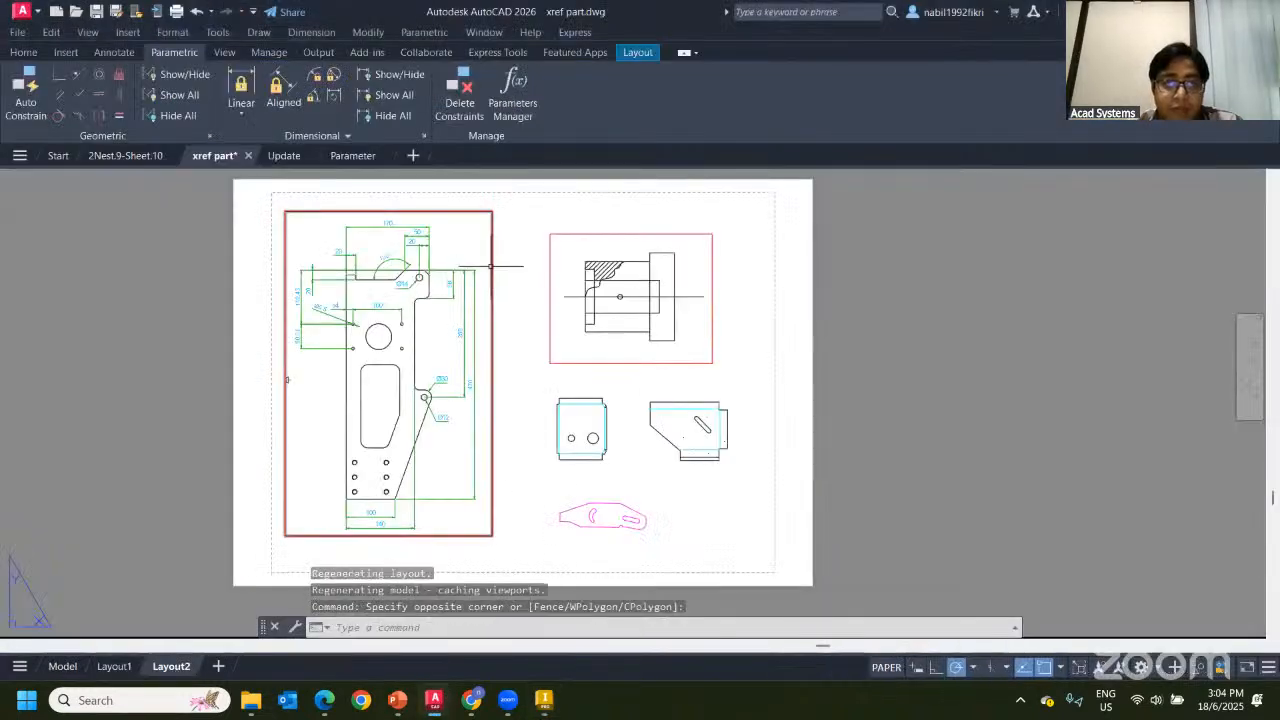
pyautogui.click(493, 269)
pyautogui.press('Delete')
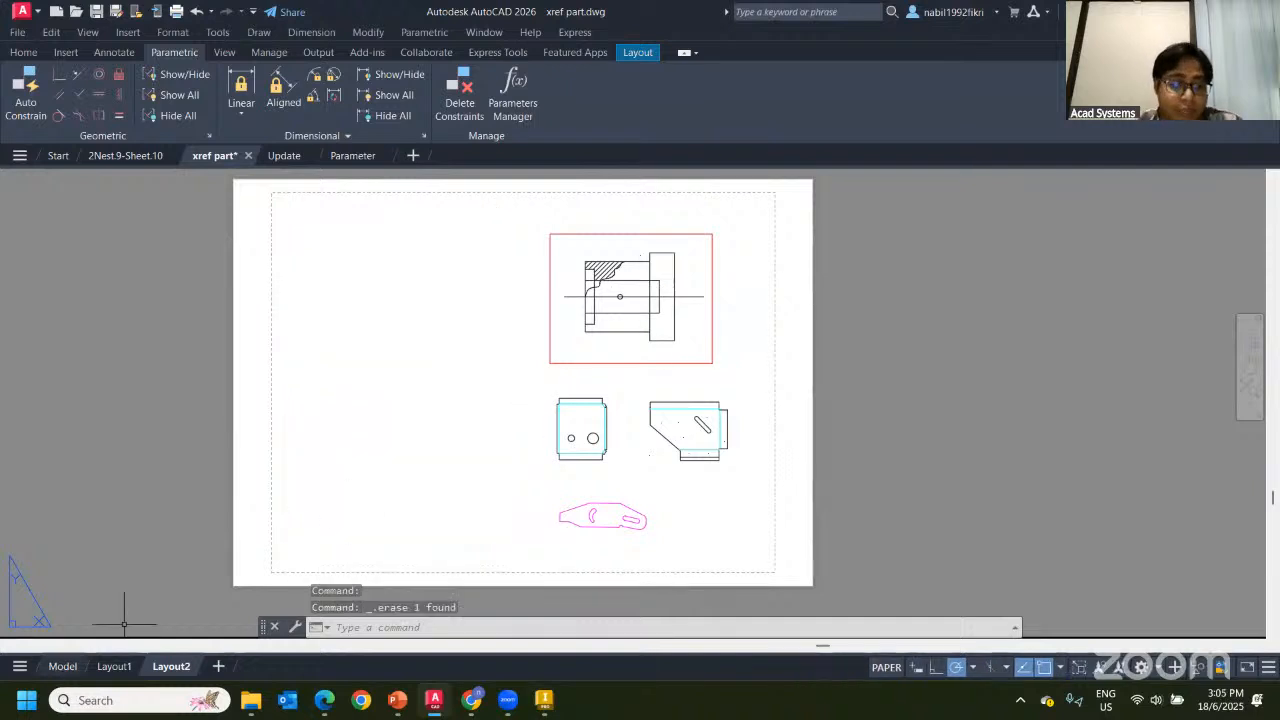
pyautogui.click(60, 667)
pyautogui.click(171, 666)
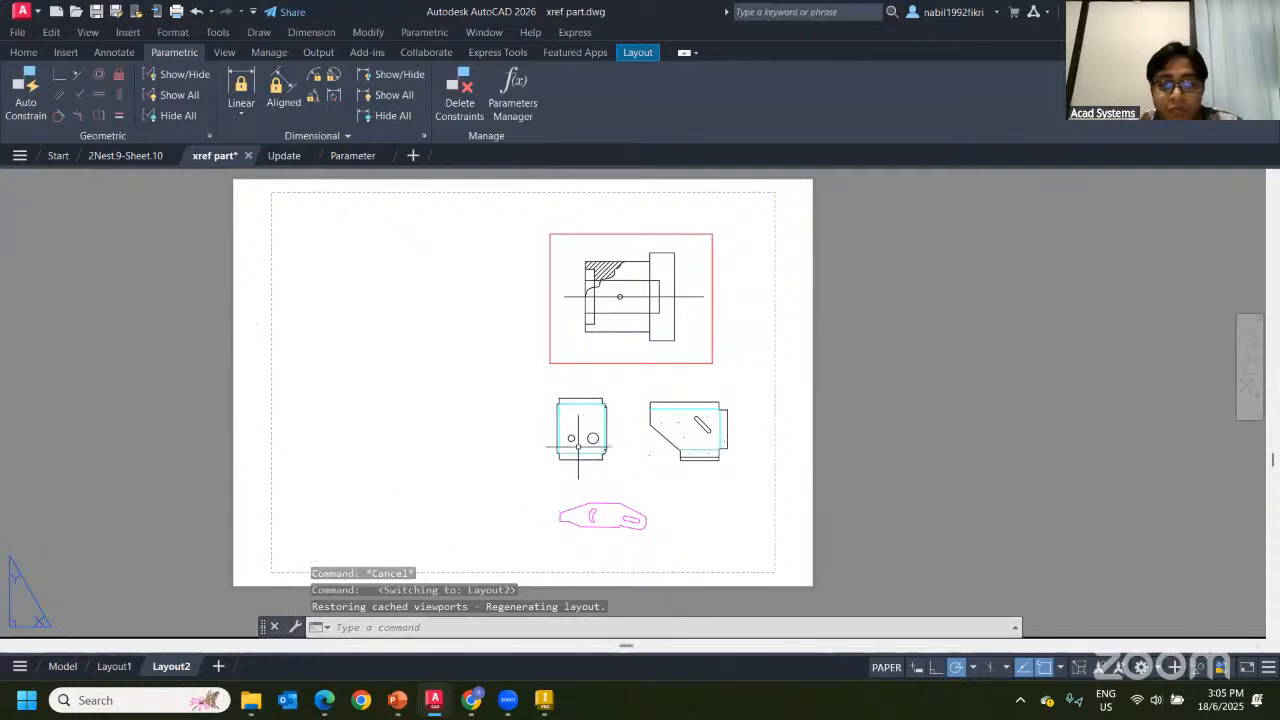
# Check the side-view and top viewports on Layout2, then return to Inventor
pyautogui.click(558, 415)
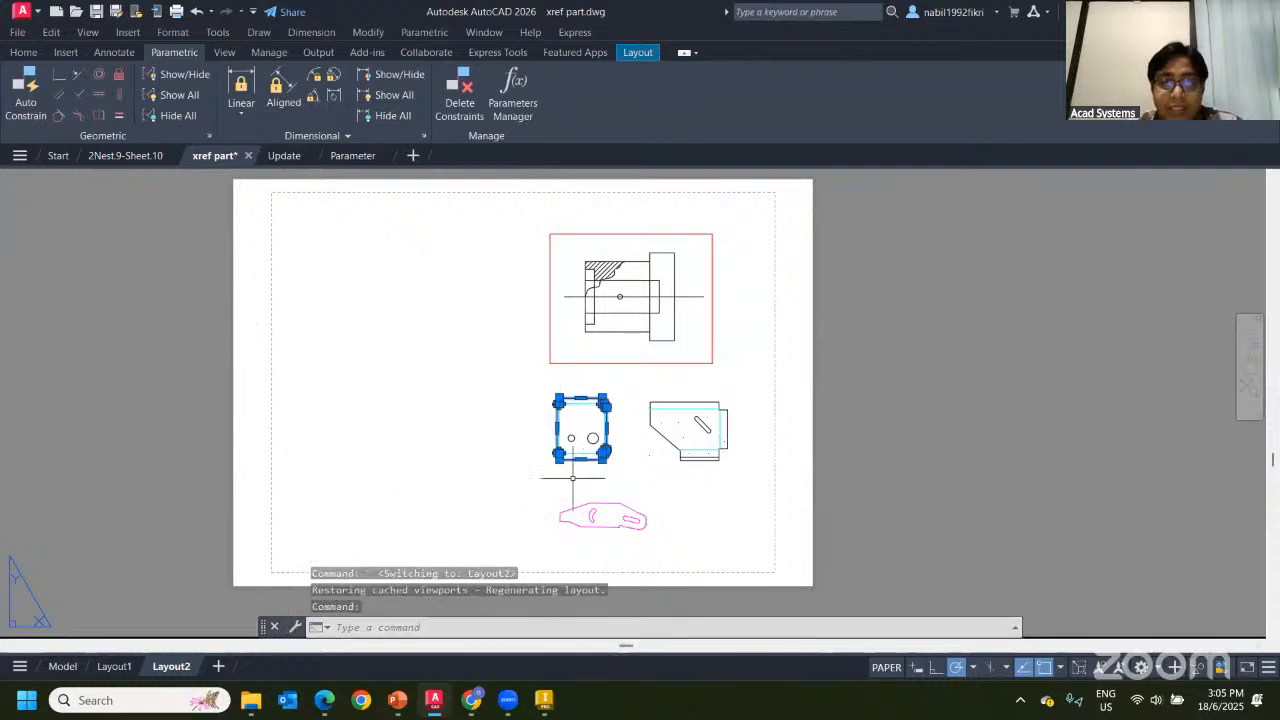
pyautogui.press('Escape')
pyautogui.click(620, 234)
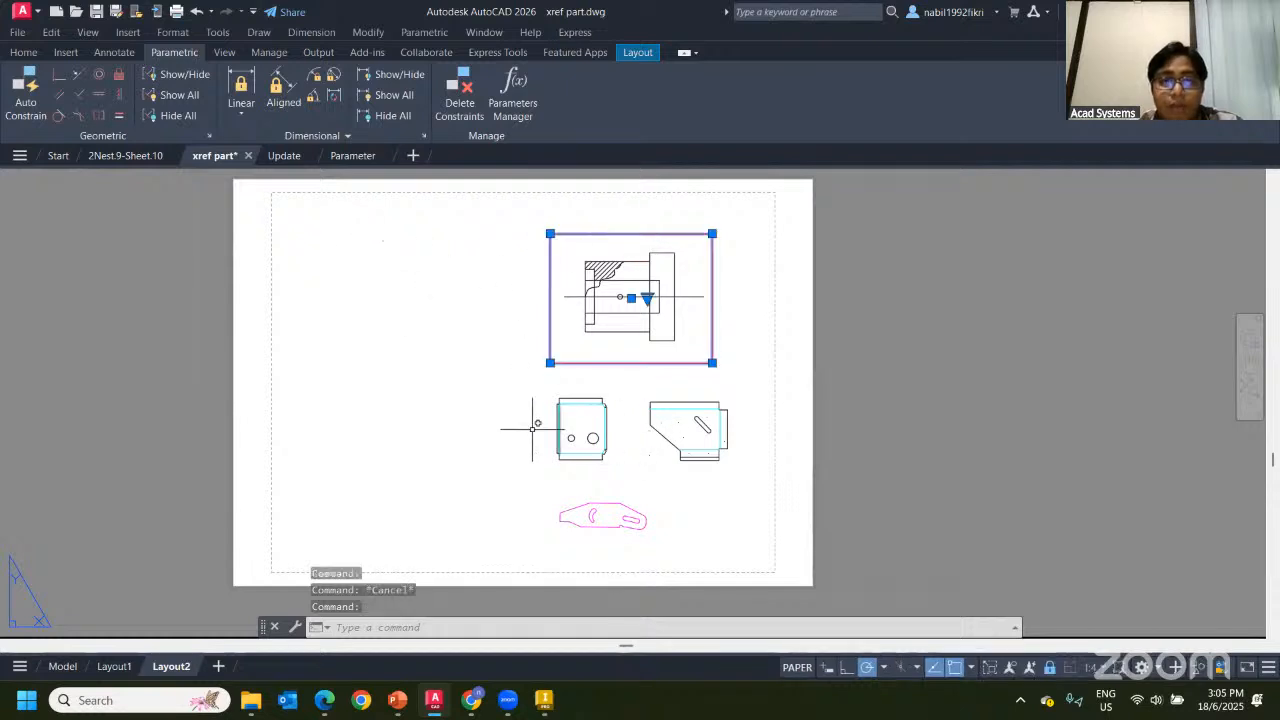
pyautogui.press('Escape')
pyautogui.click(552, 706)
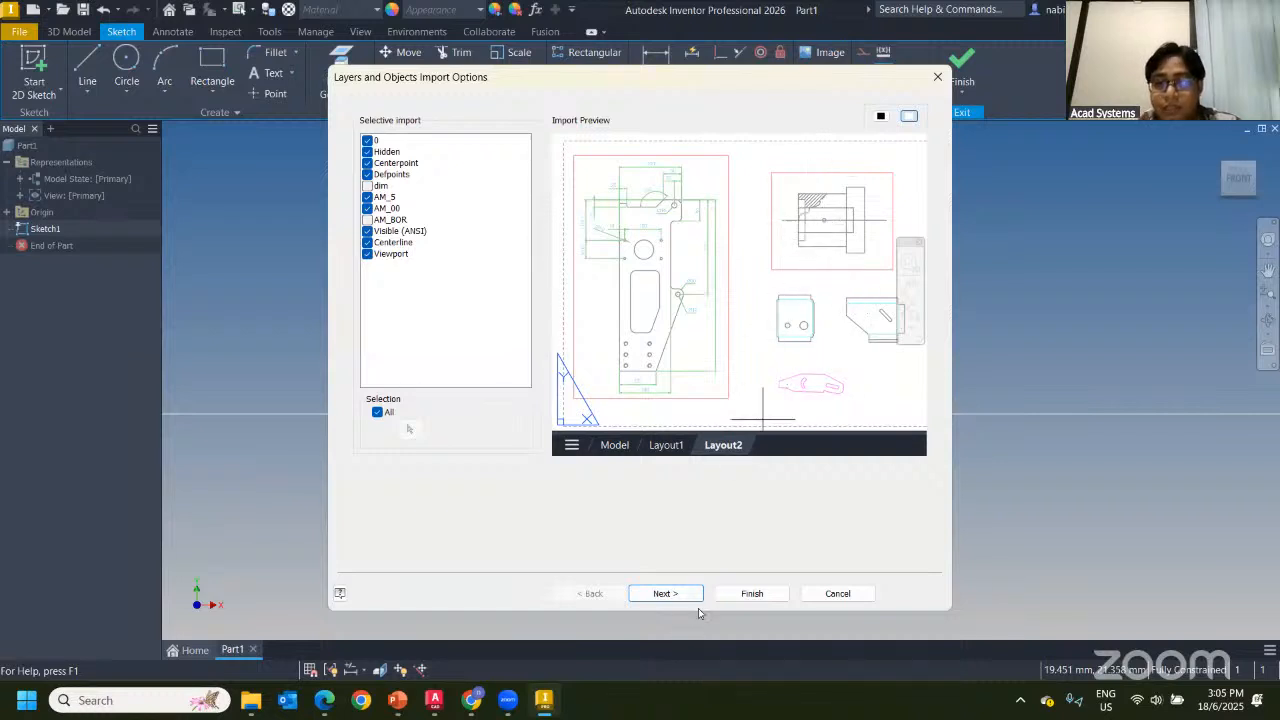
# Finish the import and dismiss the 'Error Opening File' message
pyautogui.click(738, 596)
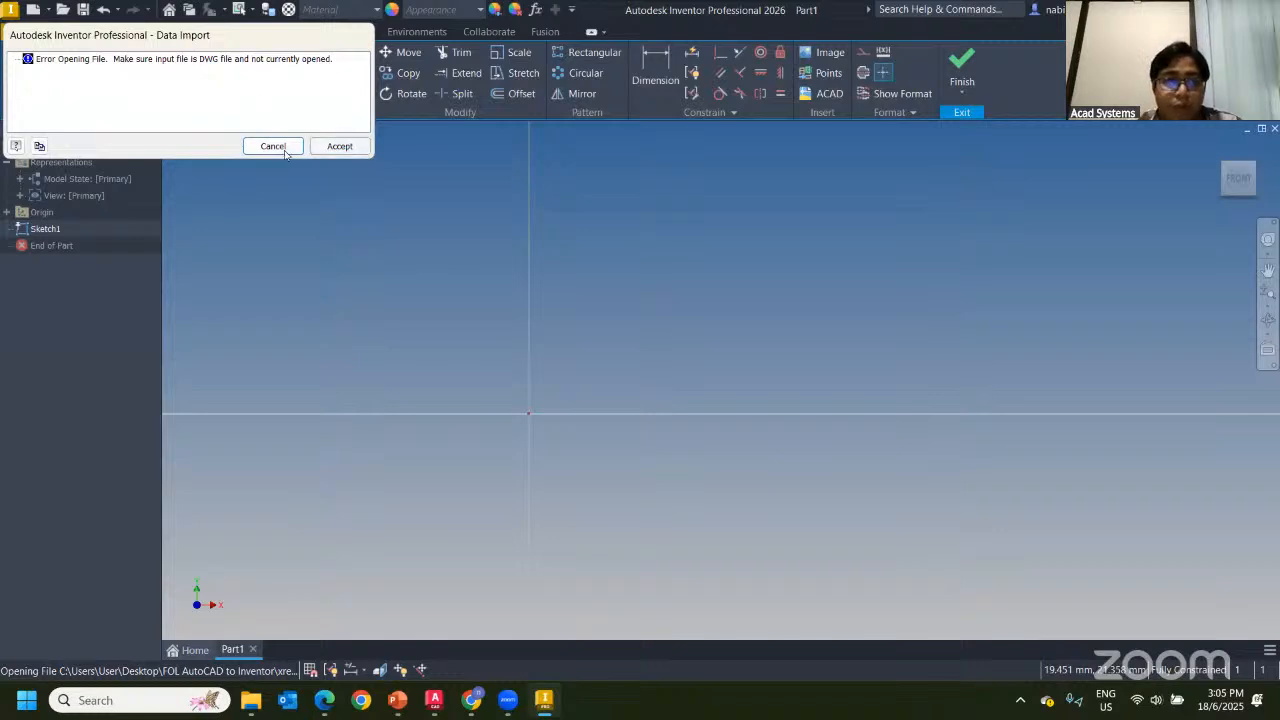
pyautogui.moveTo(143, 37); pyautogui.dragTo(540, 199)
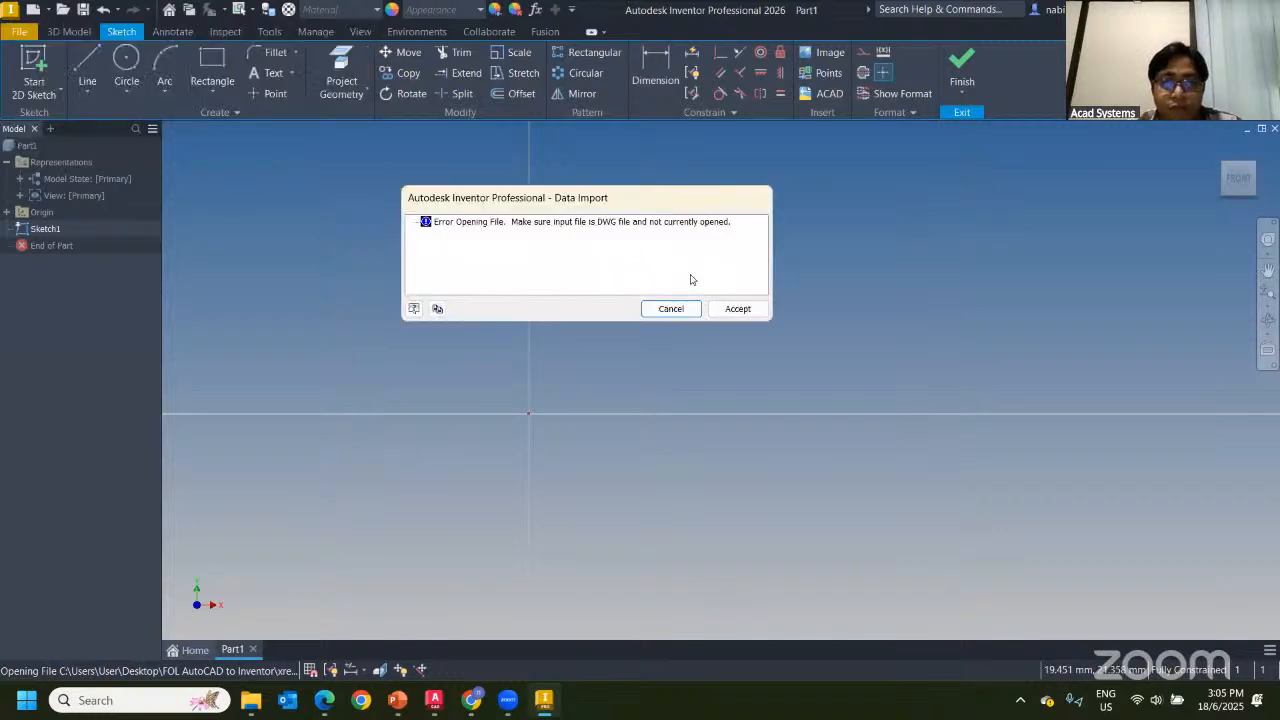
pyautogui.click(673, 308)
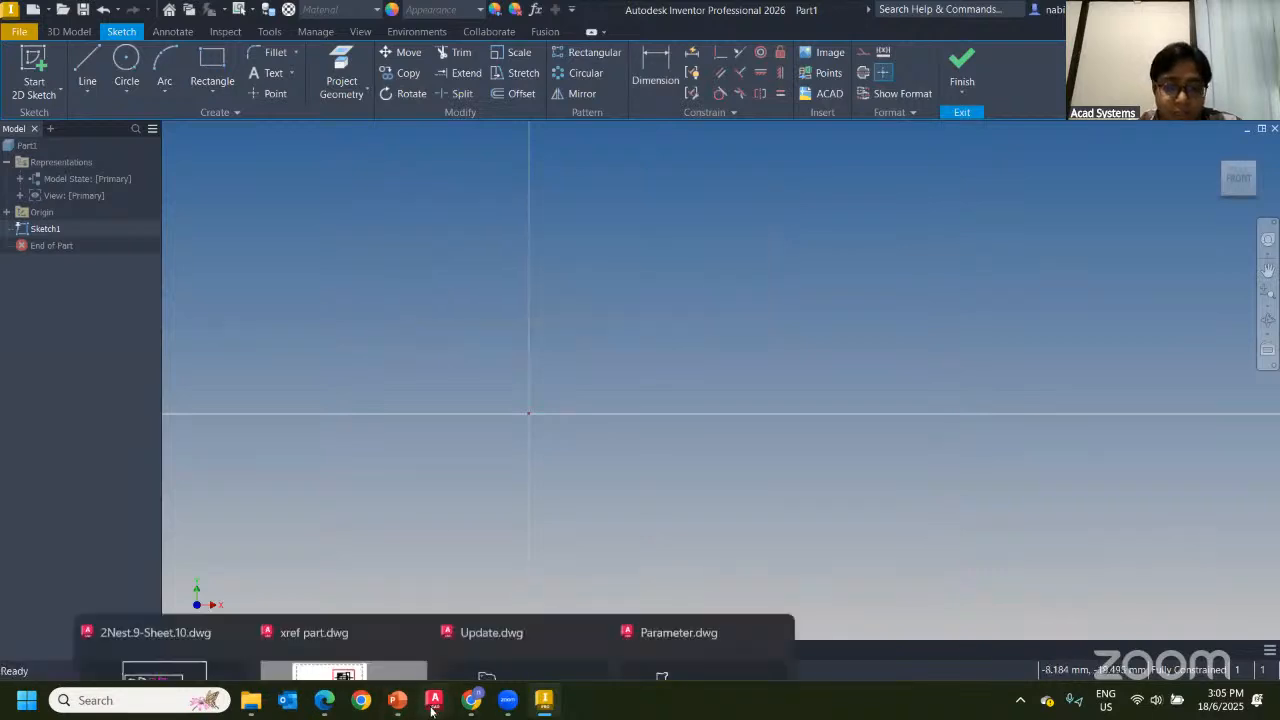
# Close xref part.dwg in AutoCAD saving changes, then return to Inventor
pyautogui.click(433, 702)
pyautogui.click(248, 156)
pyautogui.click(605, 388)
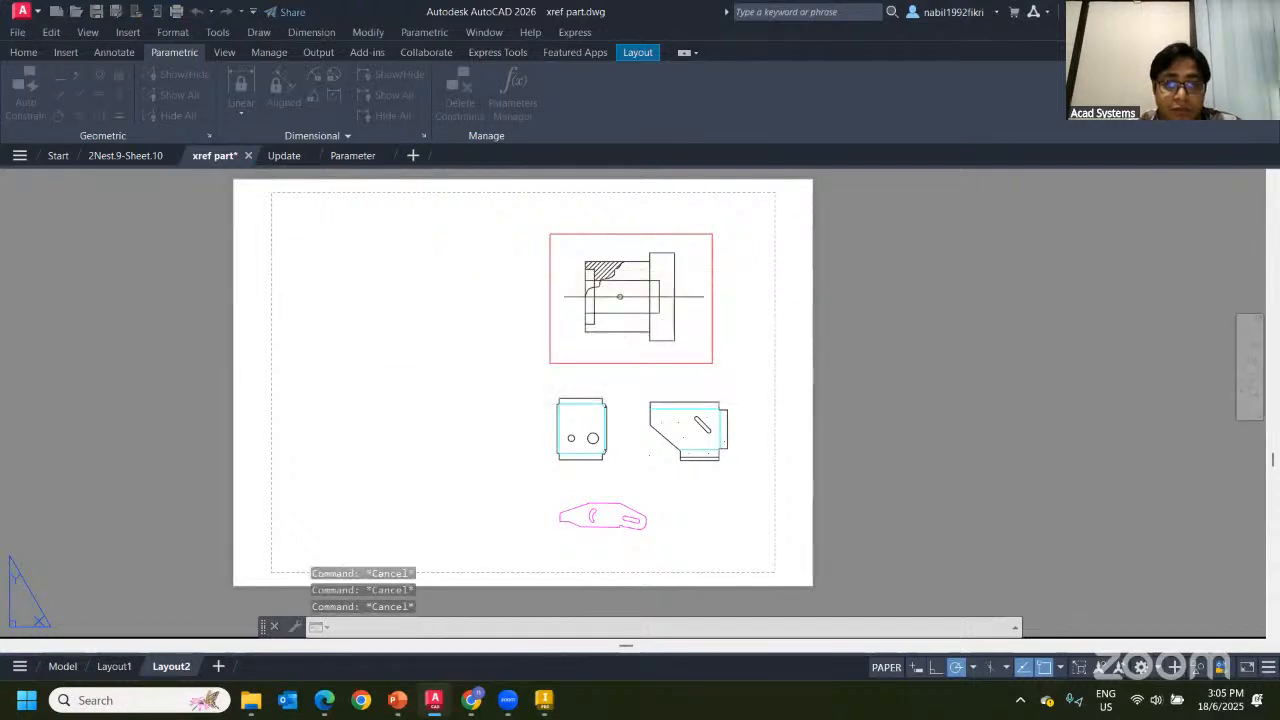
pyautogui.click(552, 705)
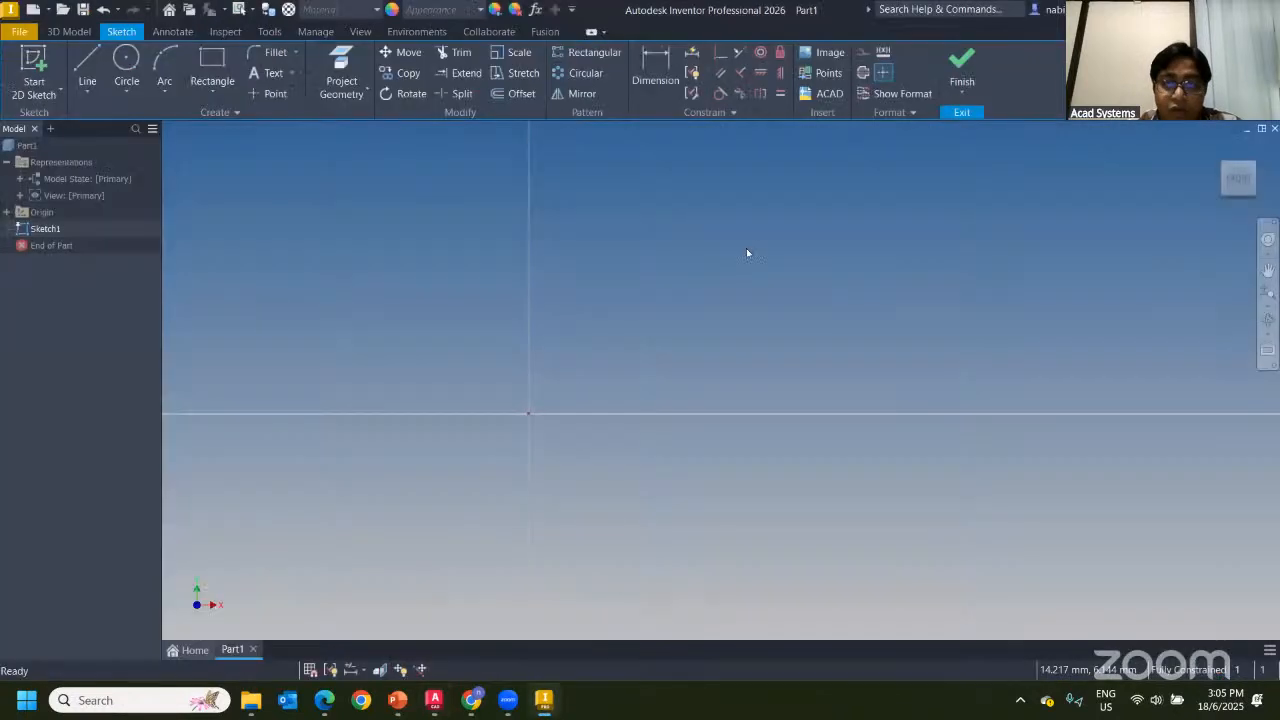
# Import xref part.dwg into the sketch again, keeping the import units at mm
pyautogui.click(828, 95)
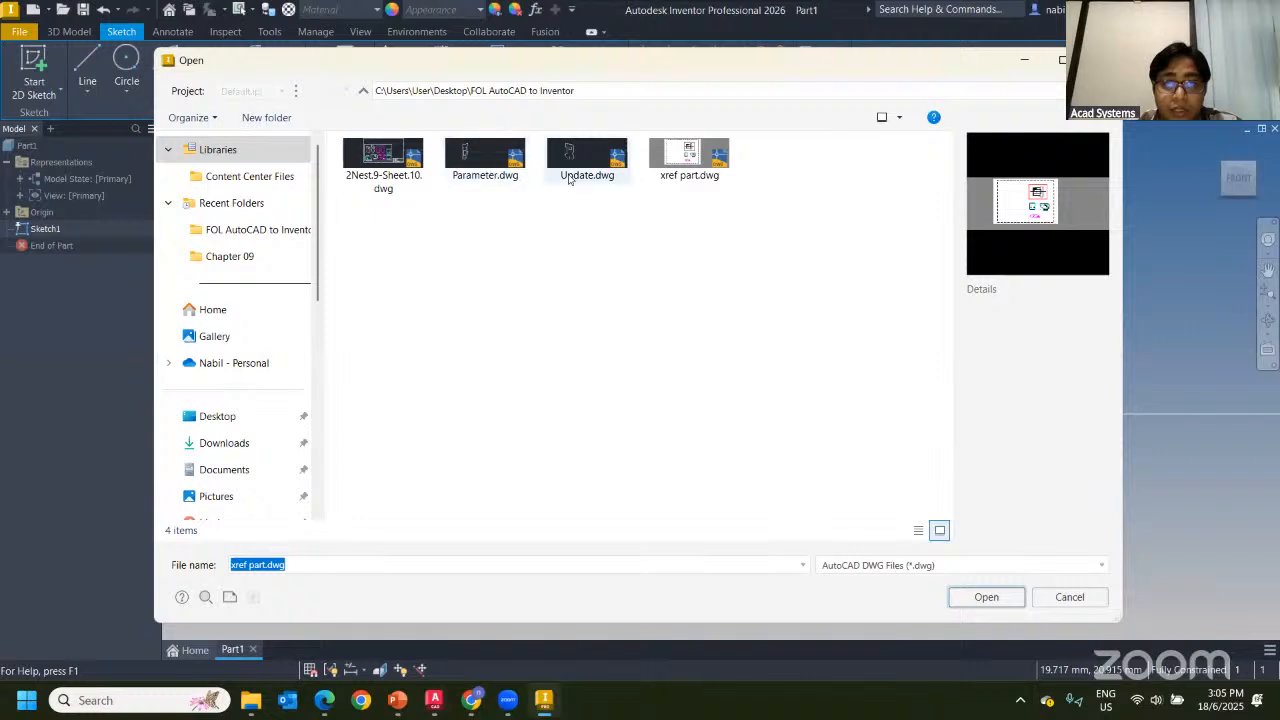
pyautogui.click(689, 168)
pyautogui.click(984, 597)
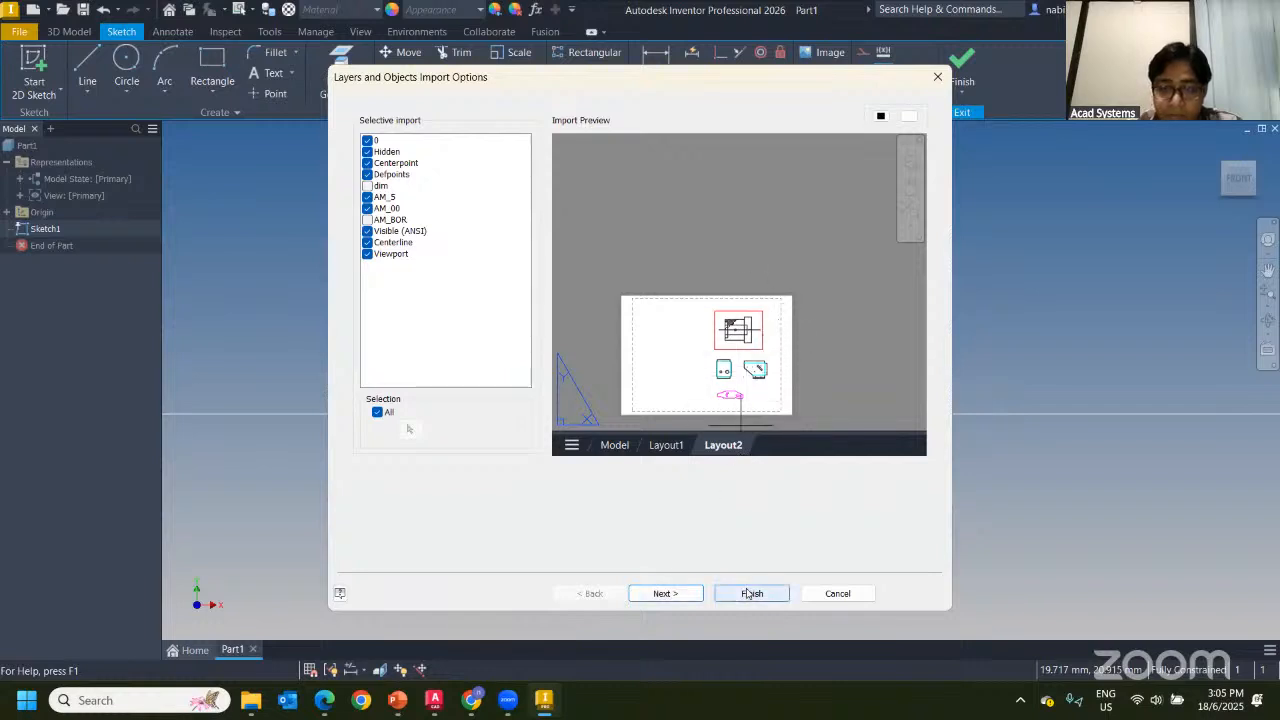
pyautogui.click(663, 593)
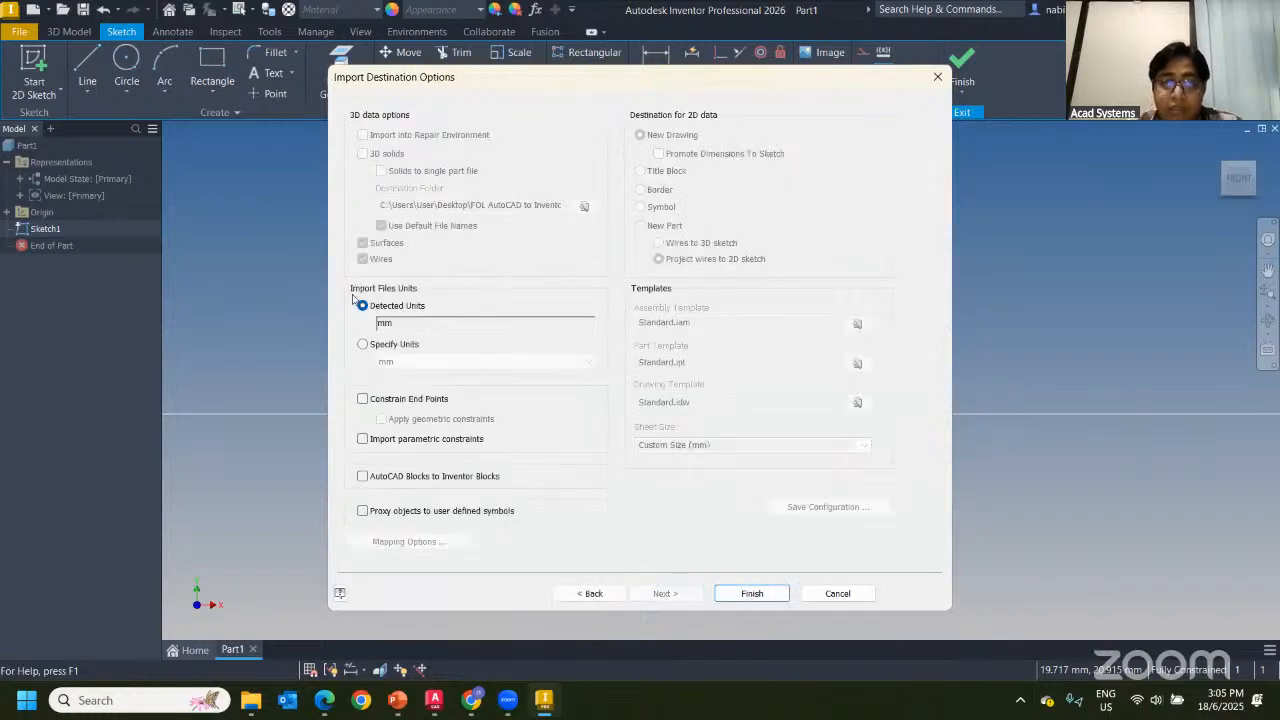
pyautogui.click(363, 344)
pyautogui.click(434, 361)
pyautogui.click(434, 361)
pyautogui.click(386, 307)
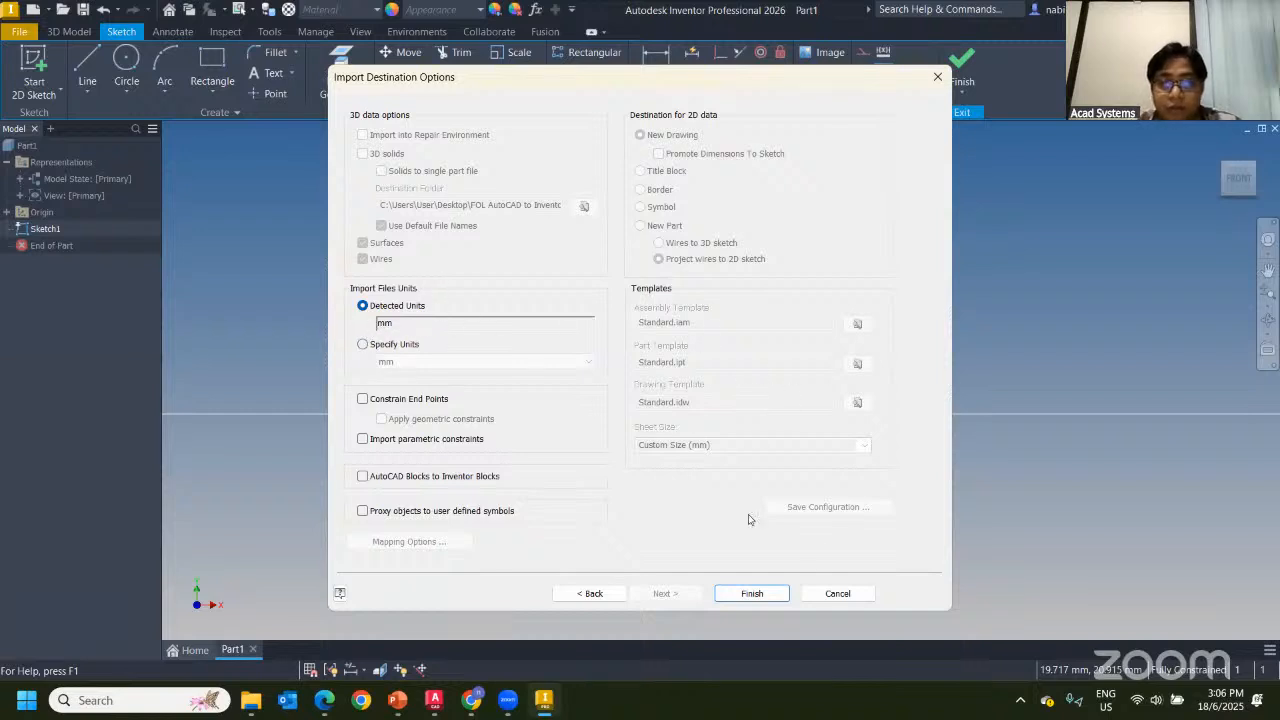
pyautogui.click(758, 594)
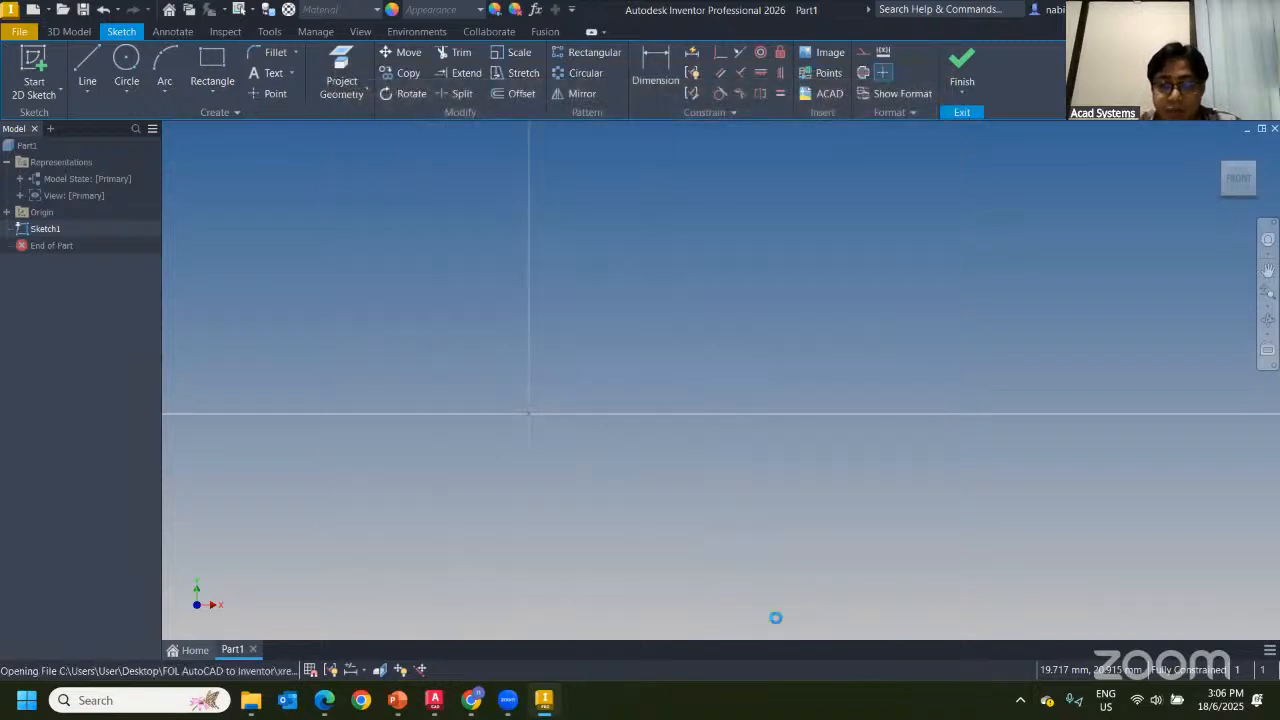
# Zoom and pan so all three imported profiles are visible, then switch to AutoCAD
pyautogui.scroll(3, 732, 430)
pyautogui.scroll(-5, 836, 408)
pyautogui.moveTo(948, 258); pyautogui.dragTo(659, 295, button='middle')
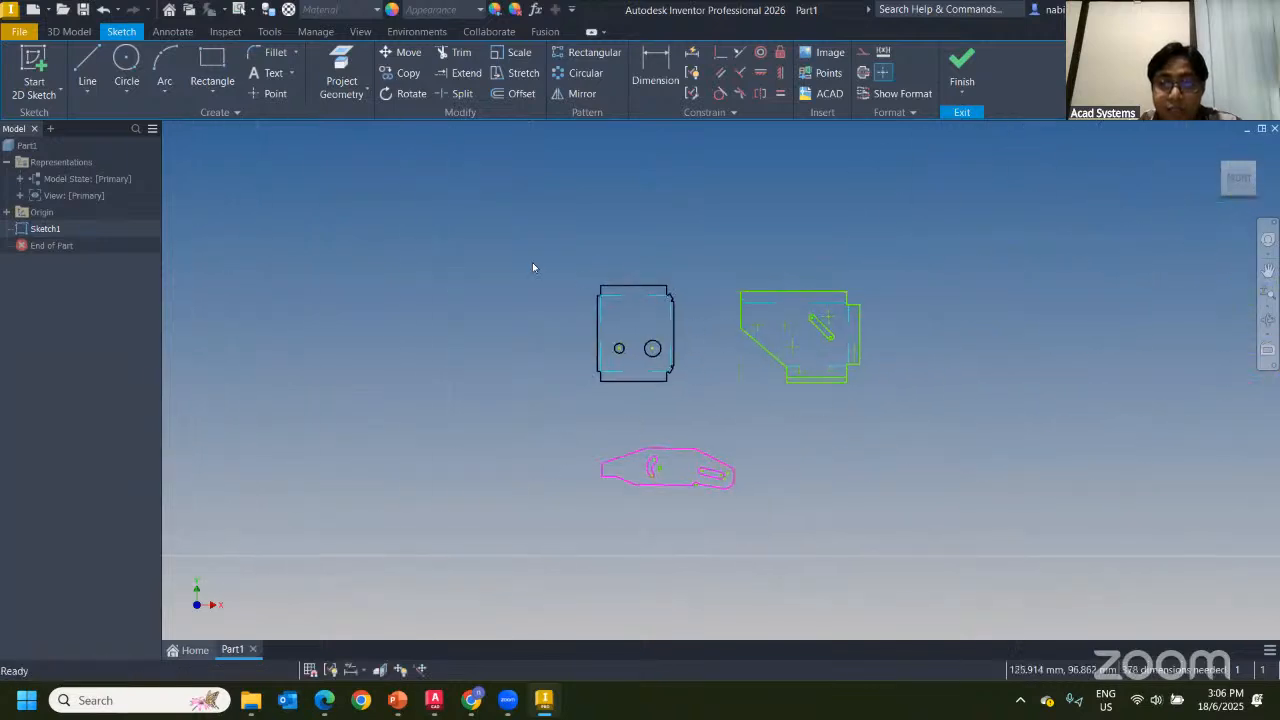
pyautogui.scroll(-3, 700, 306)
pyautogui.moveTo(700, 306); pyautogui.dragTo(677, 409, button='middle')
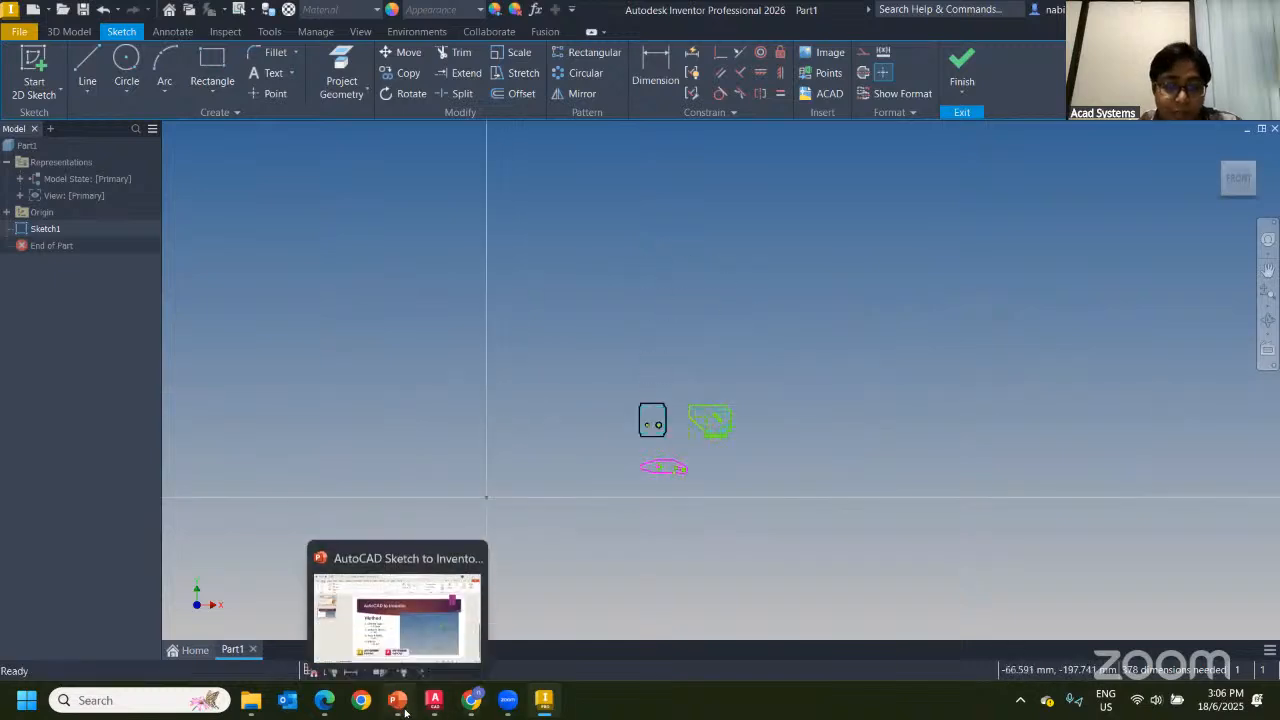
pyautogui.click(434, 700)
# Browse the project's DWG files in AutoCAD's Select File dialog, cancel, and return to Inventor
pyautogui.scroll(-2, 566, 374)
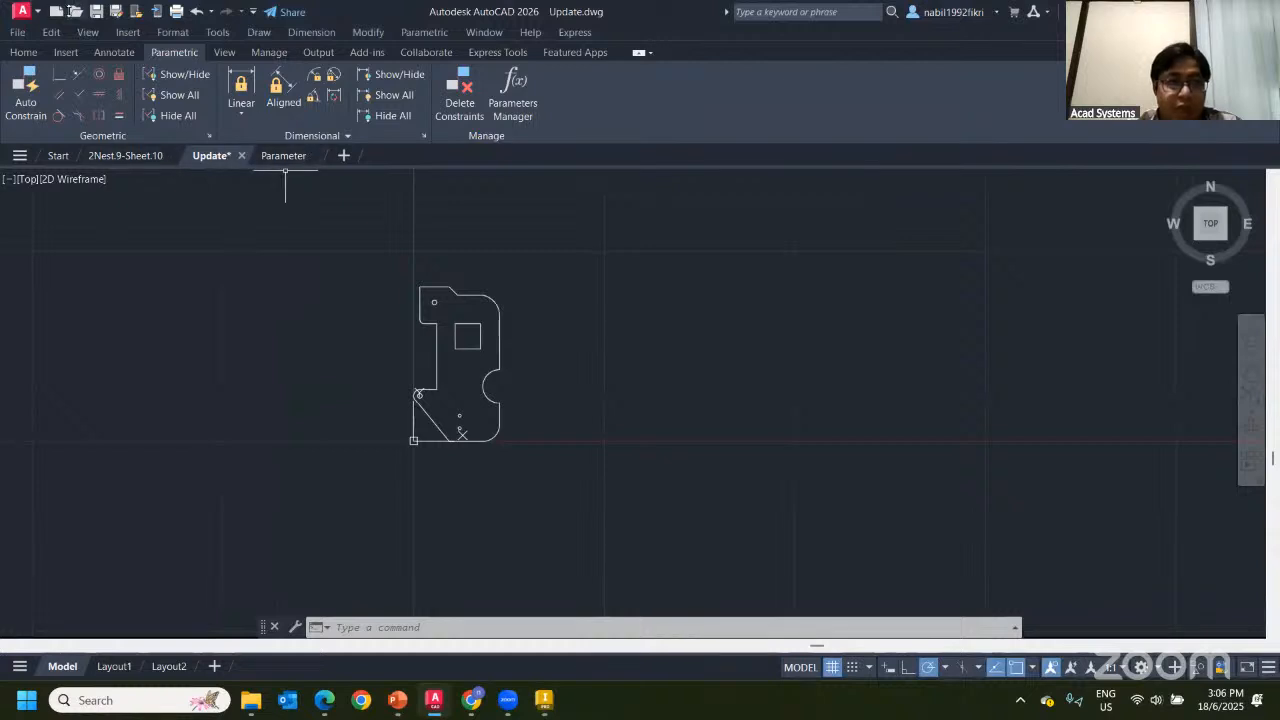
pyautogui.hotkey('ctrl', 'o')
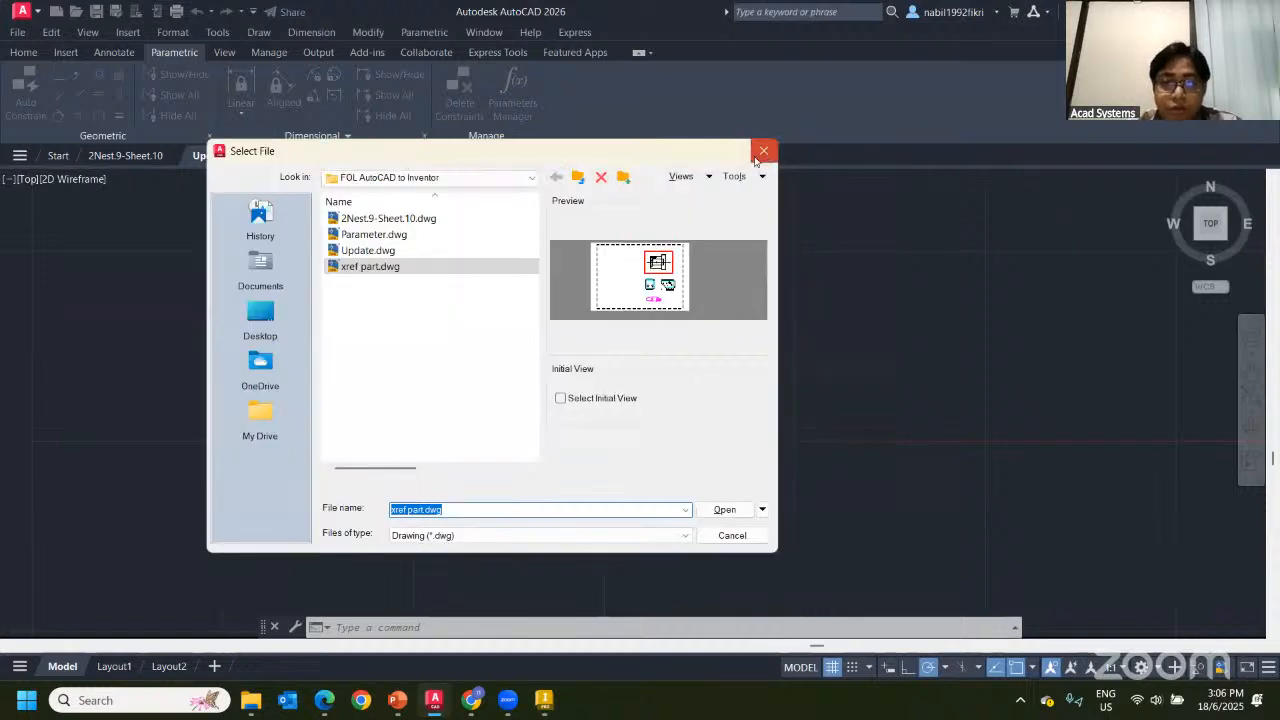
pyautogui.press('Escape')
pyautogui.click(541, 704)
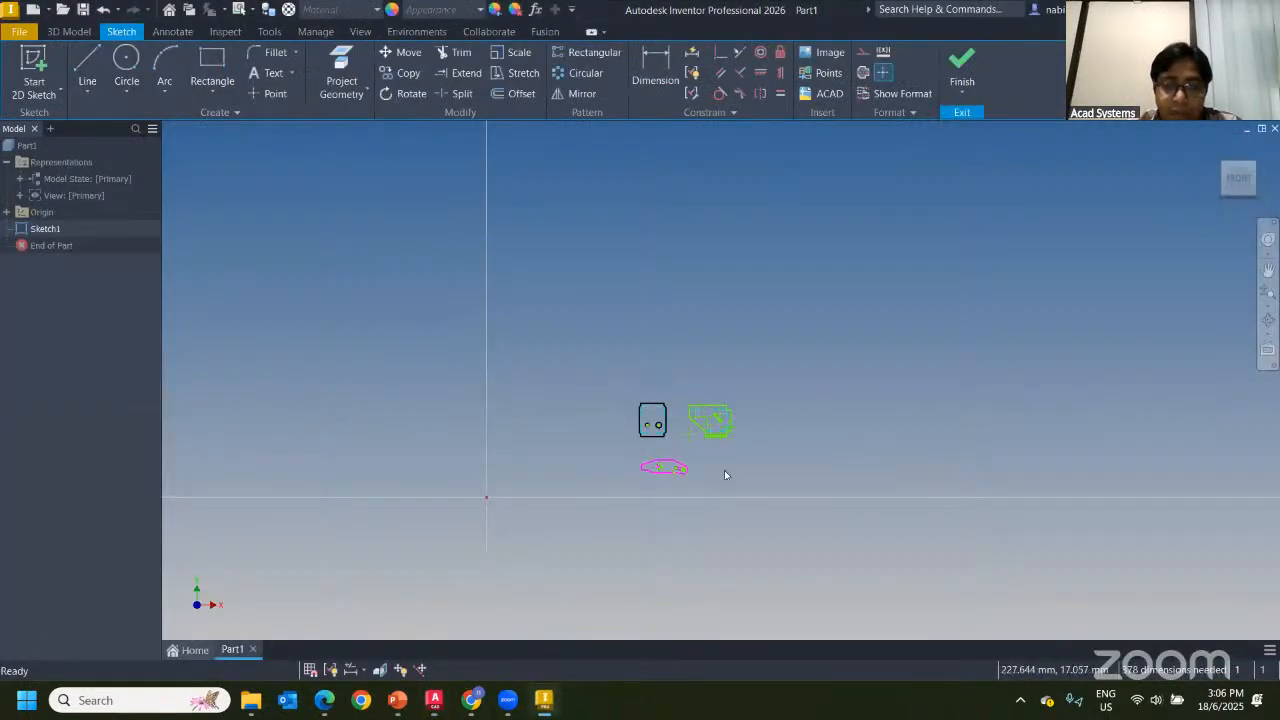
# Delete the old sketch geometry and import xref part.dwg's model-space plate and hub profiles via ACAD
pyautogui.press('Delete')
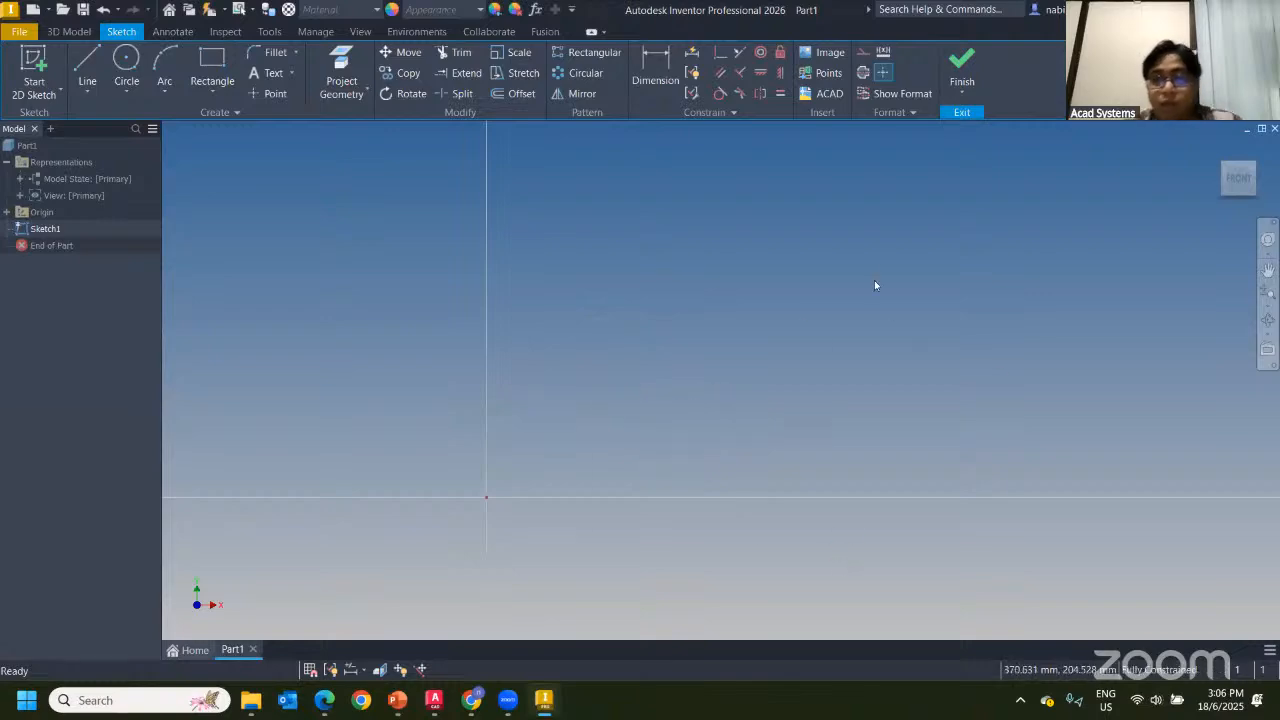
pyautogui.click(822, 98)
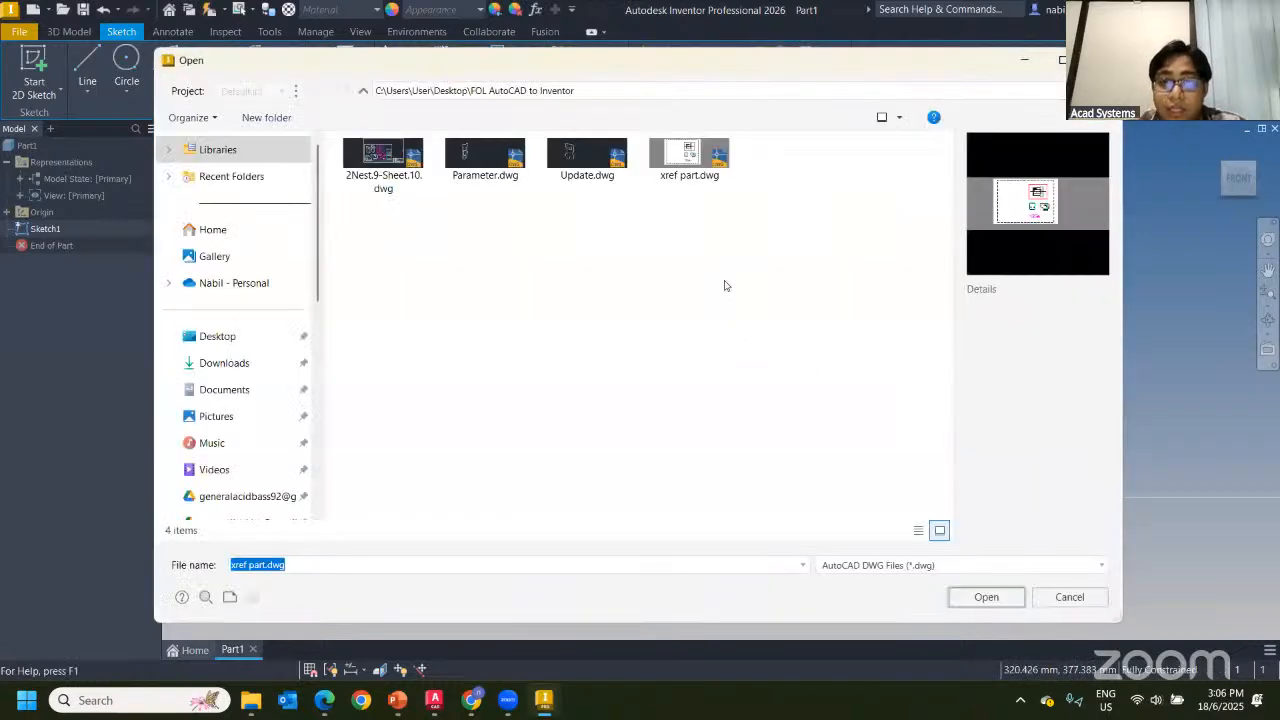
pyautogui.click(688, 165)
pyautogui.doubleClick(688, 170)
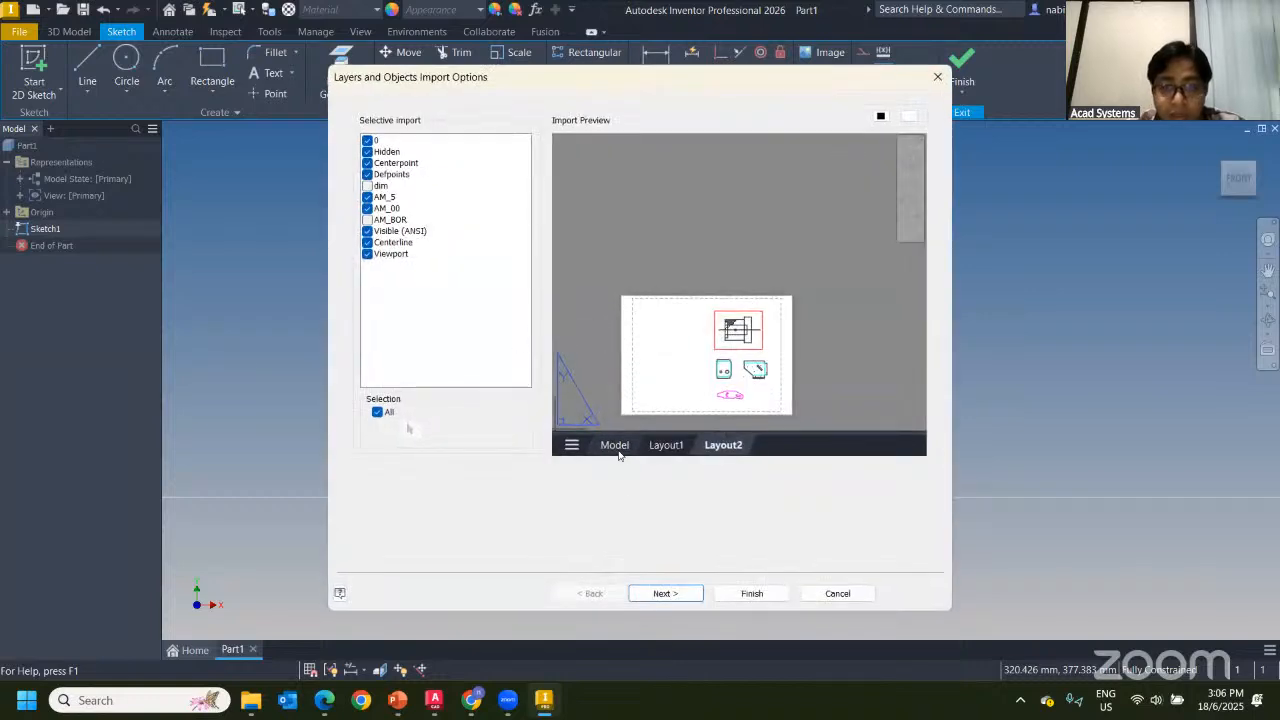
pyautogui.click(614, 446)
pyautogui.scroll(3, 771, 237)
pyautogui.scroll(-4, 766, 257)
pyautogui.scroll(2, 780, 303)
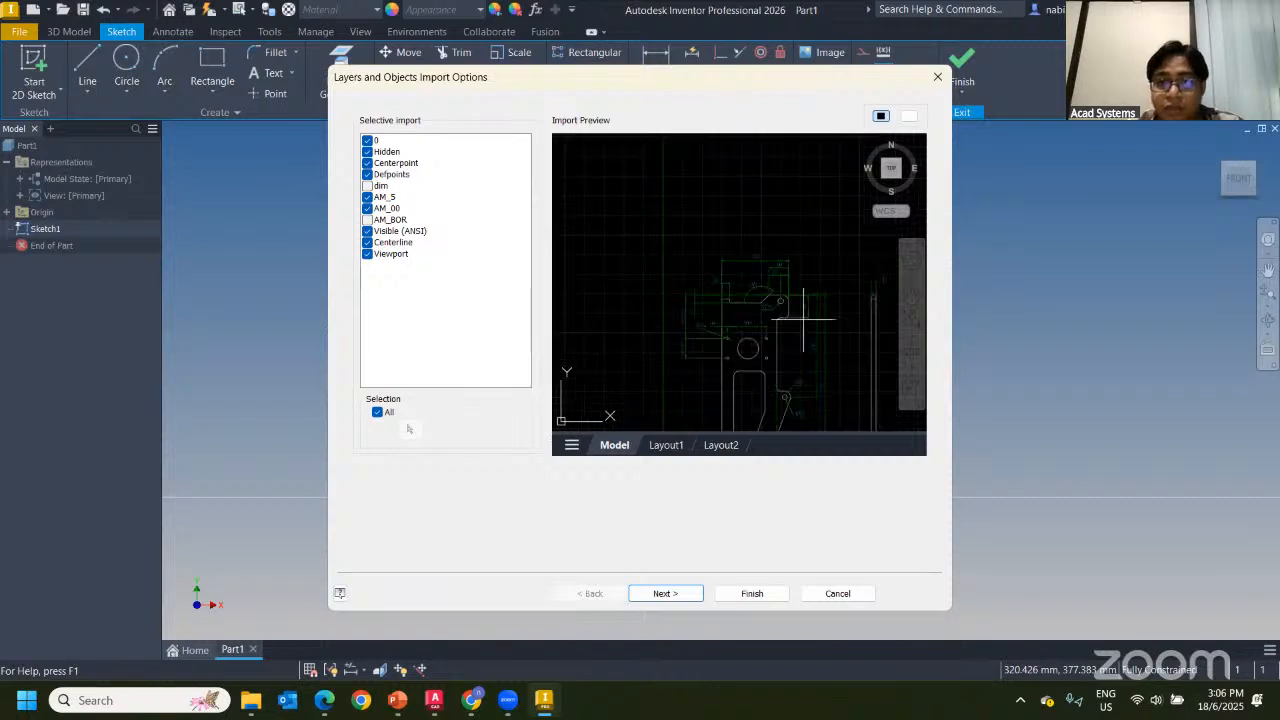
pyautogui.moveTo(787, 369); pyautogui.dragTo(667, 293, button='middle')
pyautogui.click(741, 595)
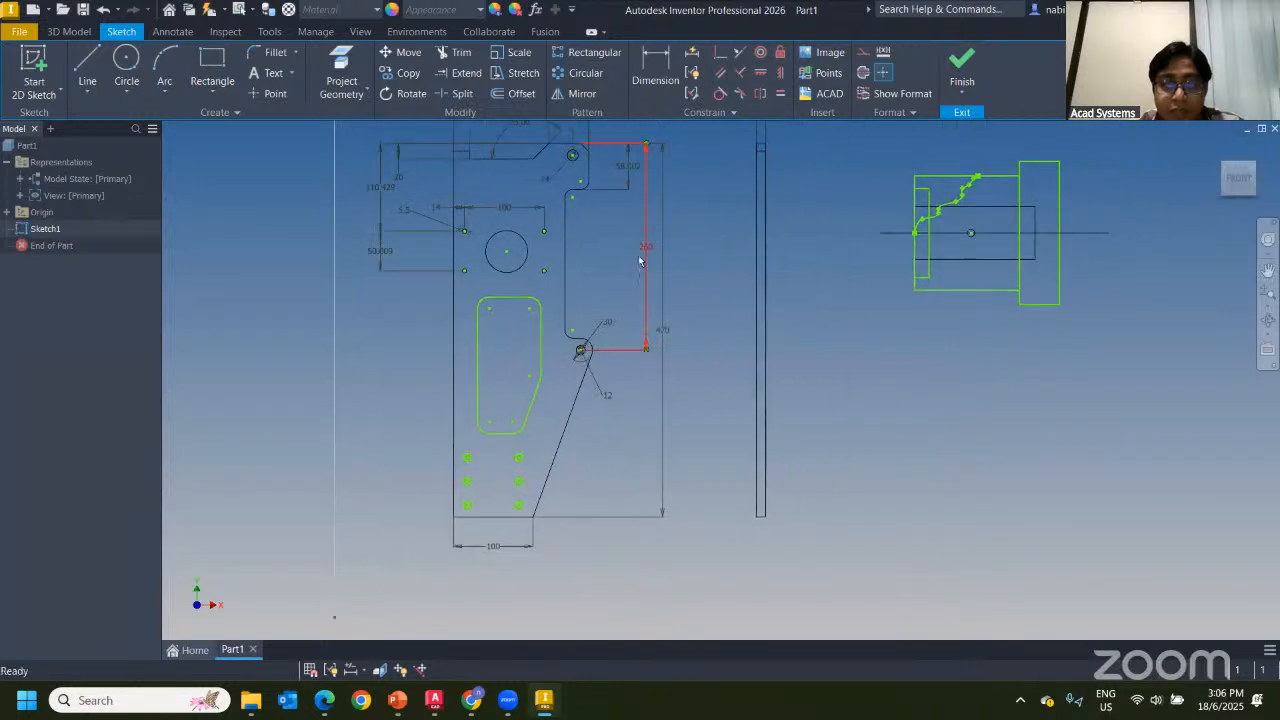
# Set the small circle's diameter dimension d3 to 25 mm
pyautogui.moveTo(680, 270)
pyautogui.mouseDown(button='middle')
pyautogui.moveTo(571, 331)
pyautogui.moveTo(691, 340)
pyautogui.moveTo(679, 338)
pyautogui.mouseUp(button='middle')
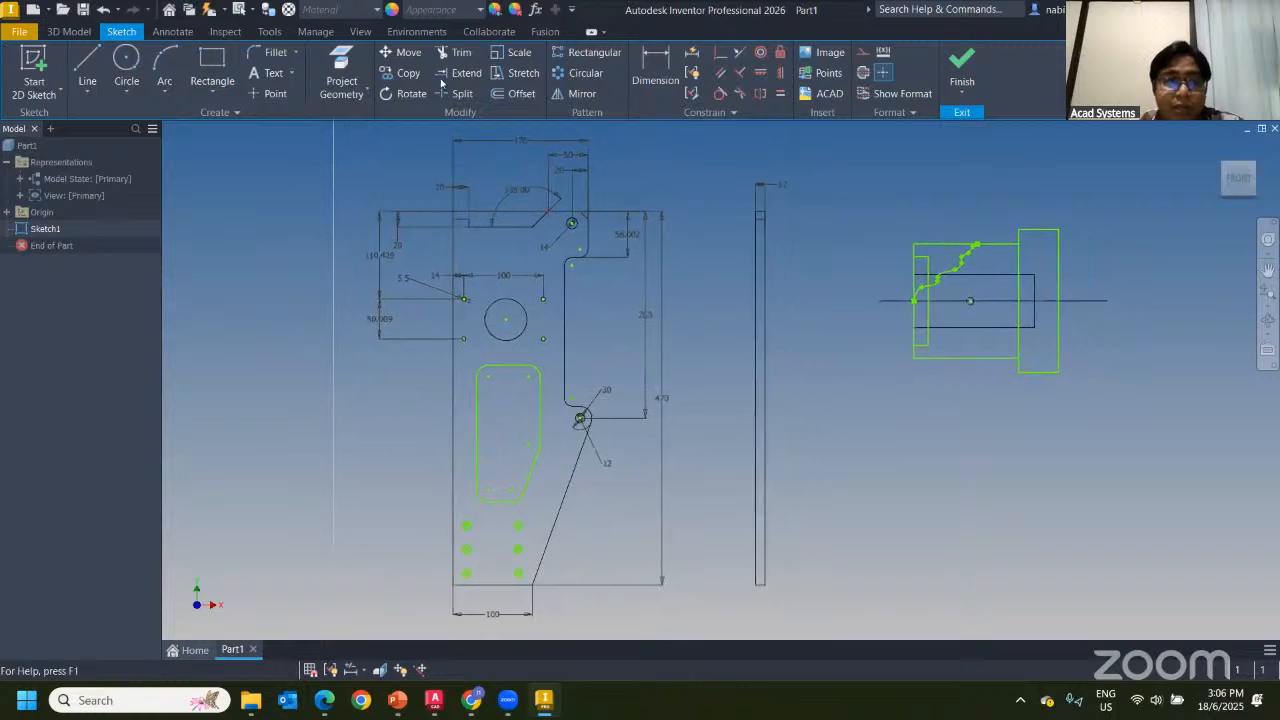
pyautogui.moveTo(562, 267); pyautogui.dragTo(743, 321, button='middle')
pyautogui.moveTo(773, 451); pyautogui.dragTo(728, 321, button='middle')
pyautogui.scroll(-3, 728, 321)
pyautogui.scroll(8, 677, 243)
pyautogui.doubleClick(531, 391)
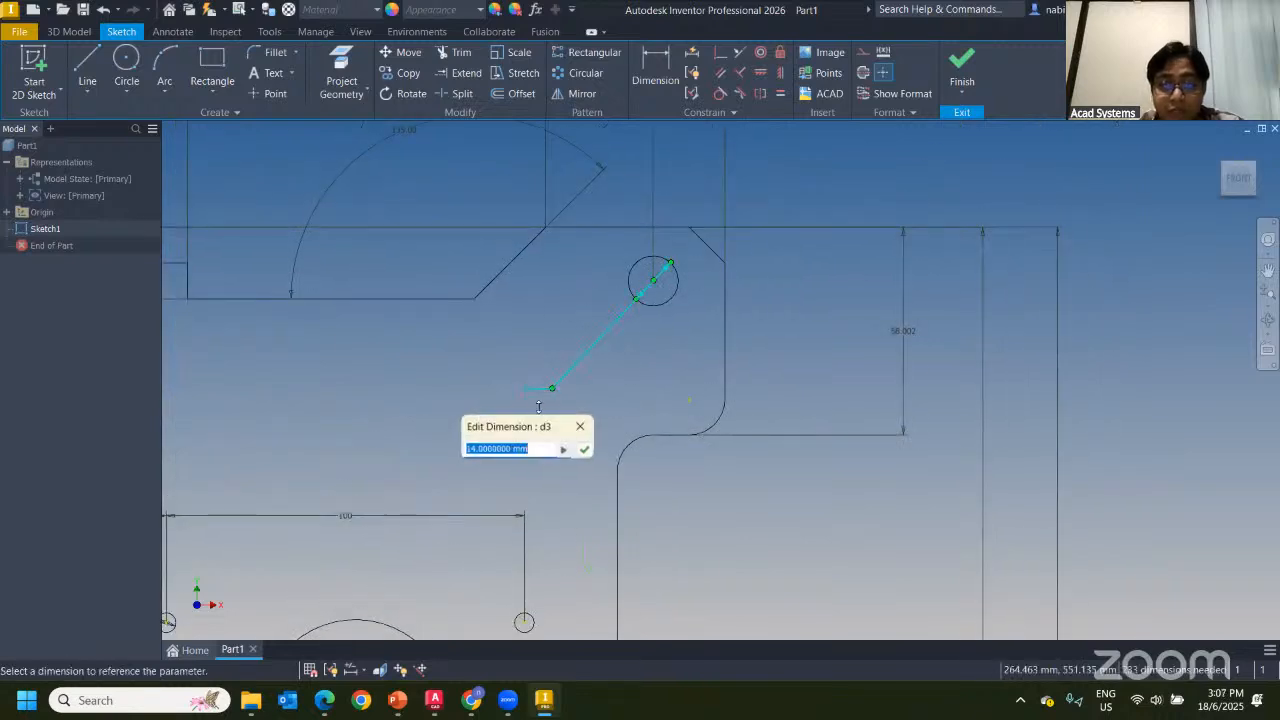
pyautogui.write('2')
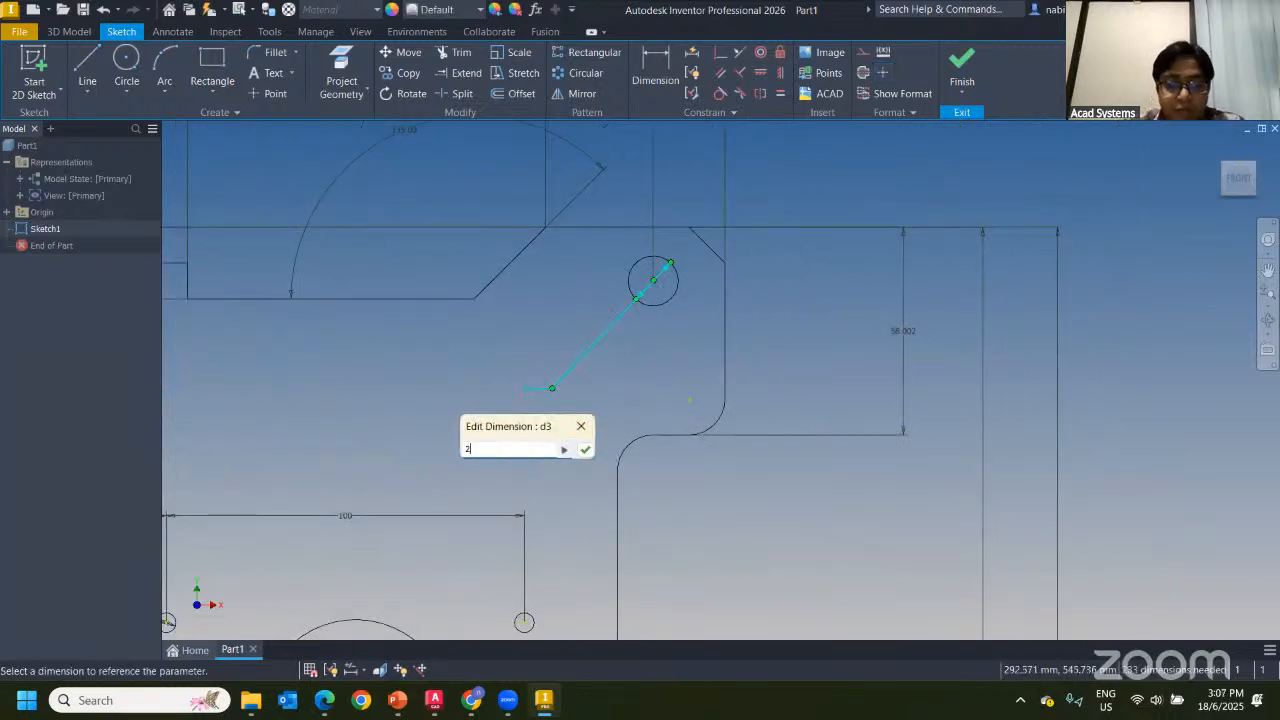
pyautogui.write('5')
pyautogui.press('Return')
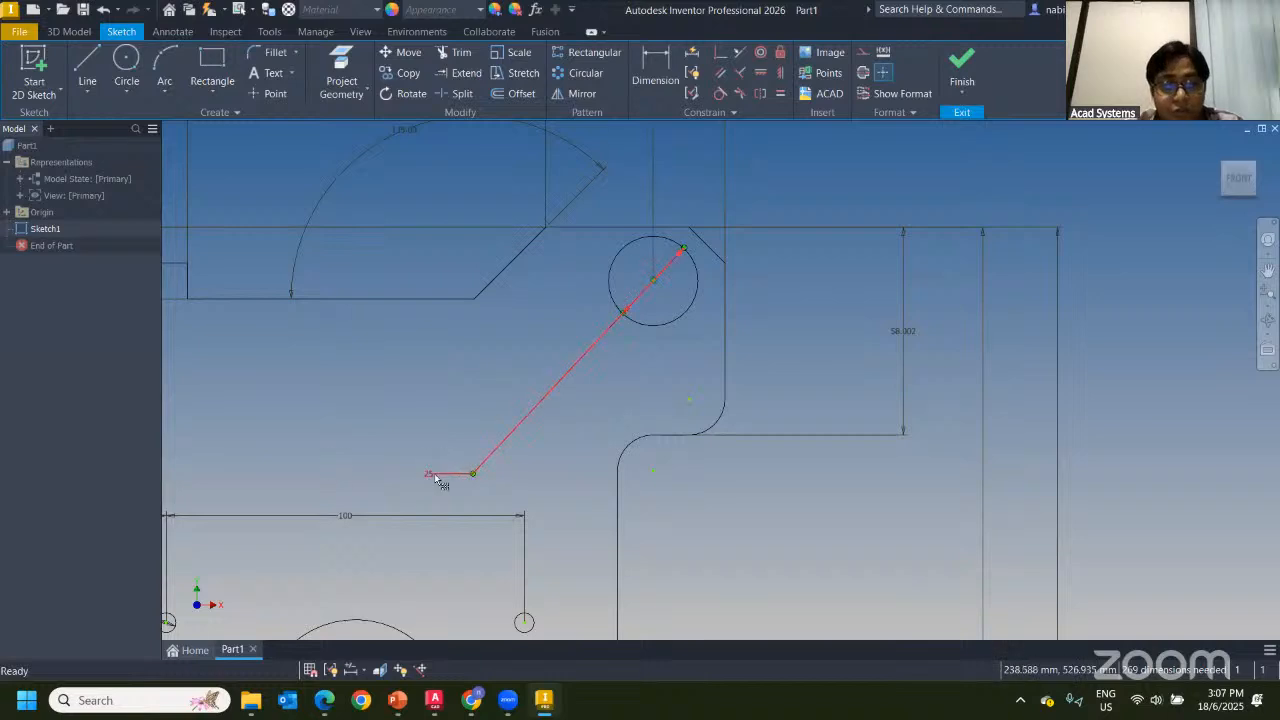
# Change the circle's diameter dimension d3 again, to 20 mm
pyautogui.doubleClick(438, 476)
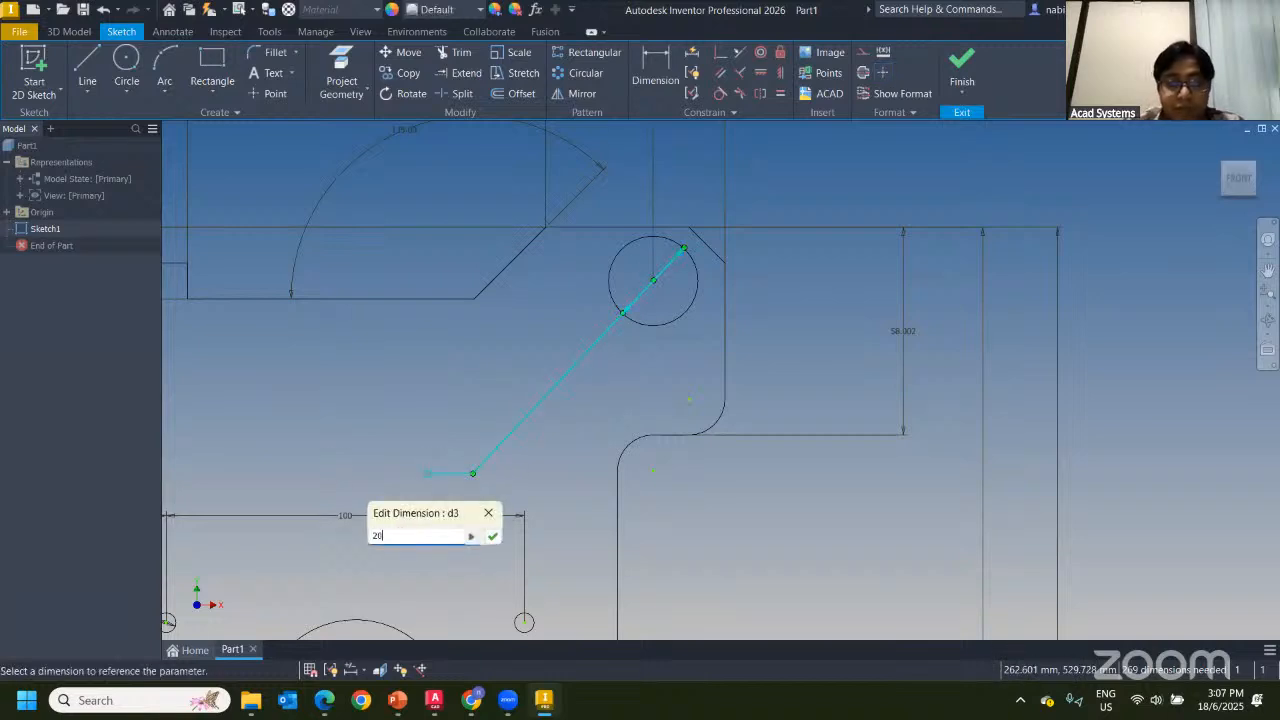
pyautogui.write('20')
pyautogui.press('Return')
pyautogui.scroll(5, 748, 226)
pyautogui.scroll(-8, 748, 226)
pyautogui.scroll(-3, 627, 333)
pyautogui.moveTo(800, 306); pyautogui.dragTo(570, 306, button='middle')
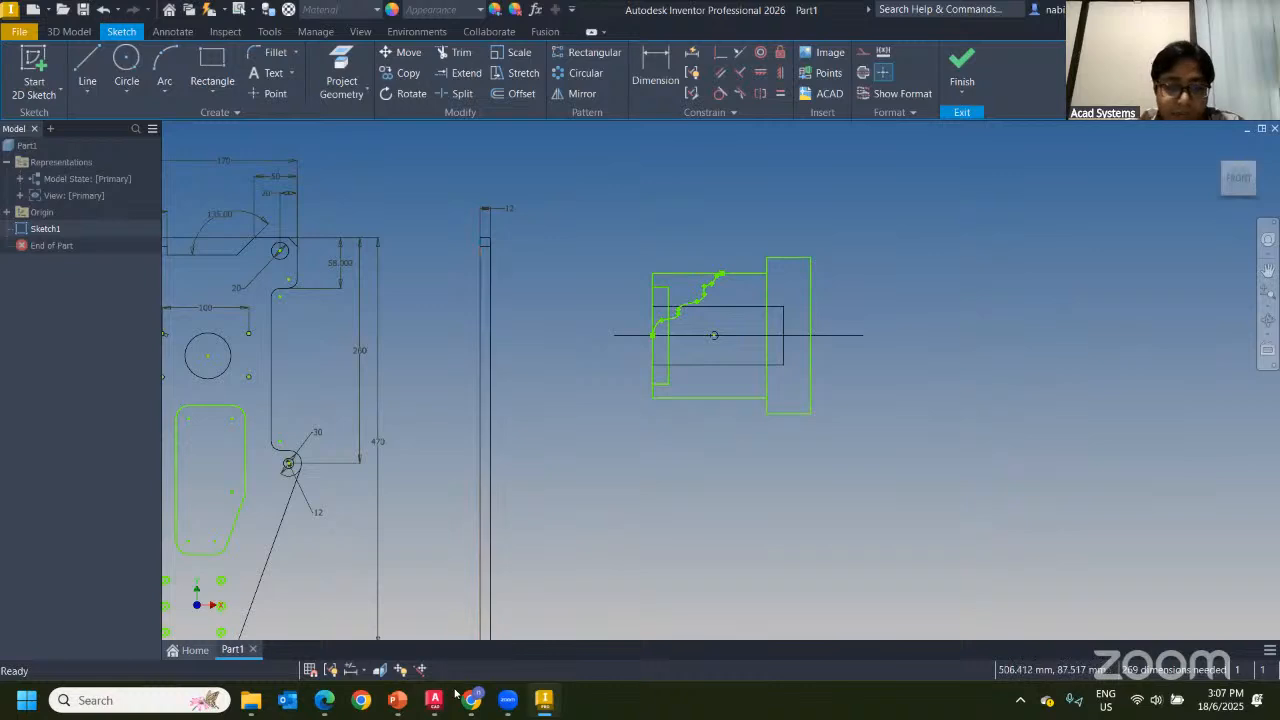
# In AutoCAD, open xref part.dwg in model space with the hub part centred
pyautogui.click(434, 700)
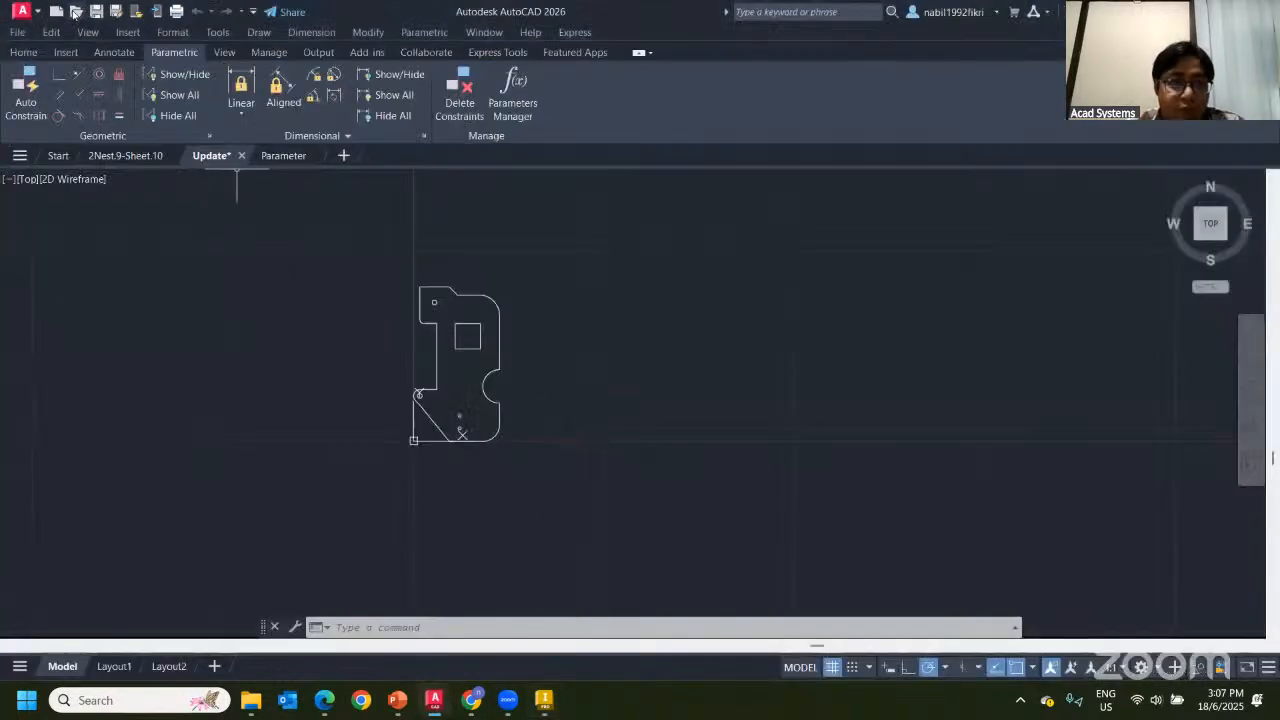
pyautogui.doubleClick(463, 268)
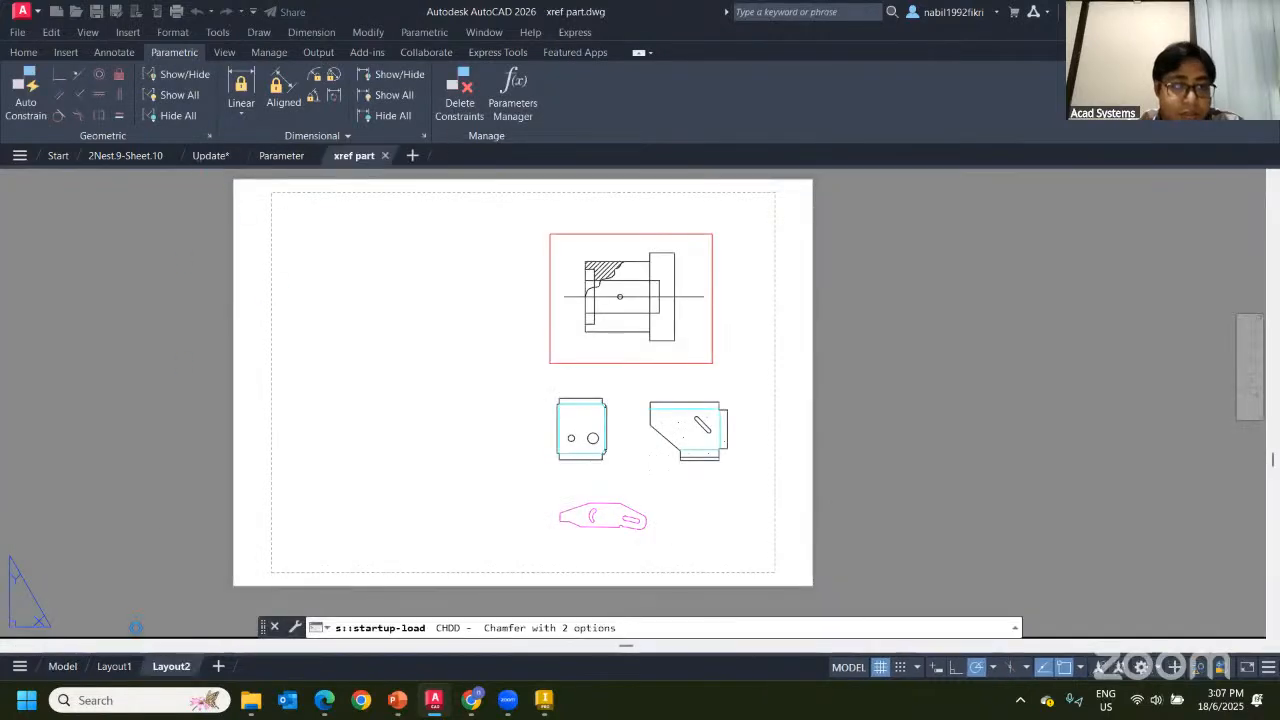
pyautogui.click(64, 667)
pyautogui.scroll(5, 575, 268)
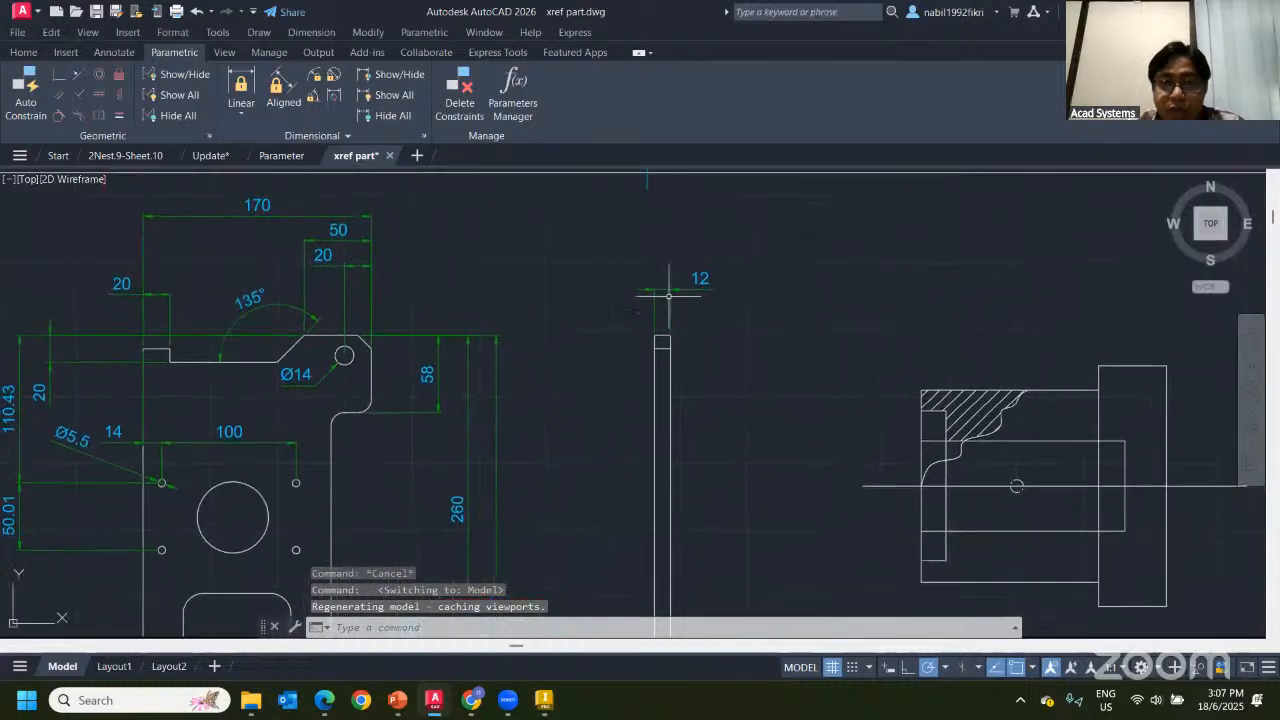
pyautogui.scroll(-2, 465, 296)
pyautogui.moveTo(773, 394)
pyautogui.mouseDown(button='middle')
pyautogui.moveTo(614, 363)
pyautogui.moveTo(384, 348)
pyautogui.mouseUp(button='middle')
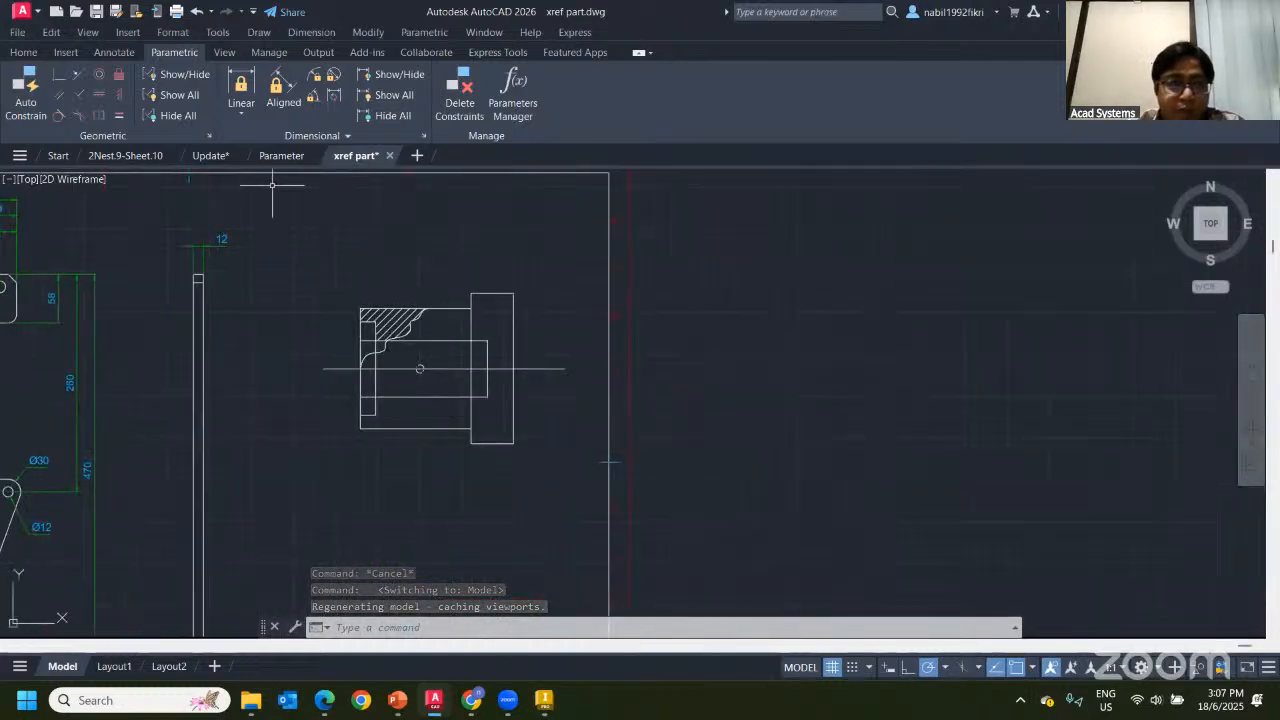
pyautogui.click(312, 243)
pyautogui.click(589, 457)
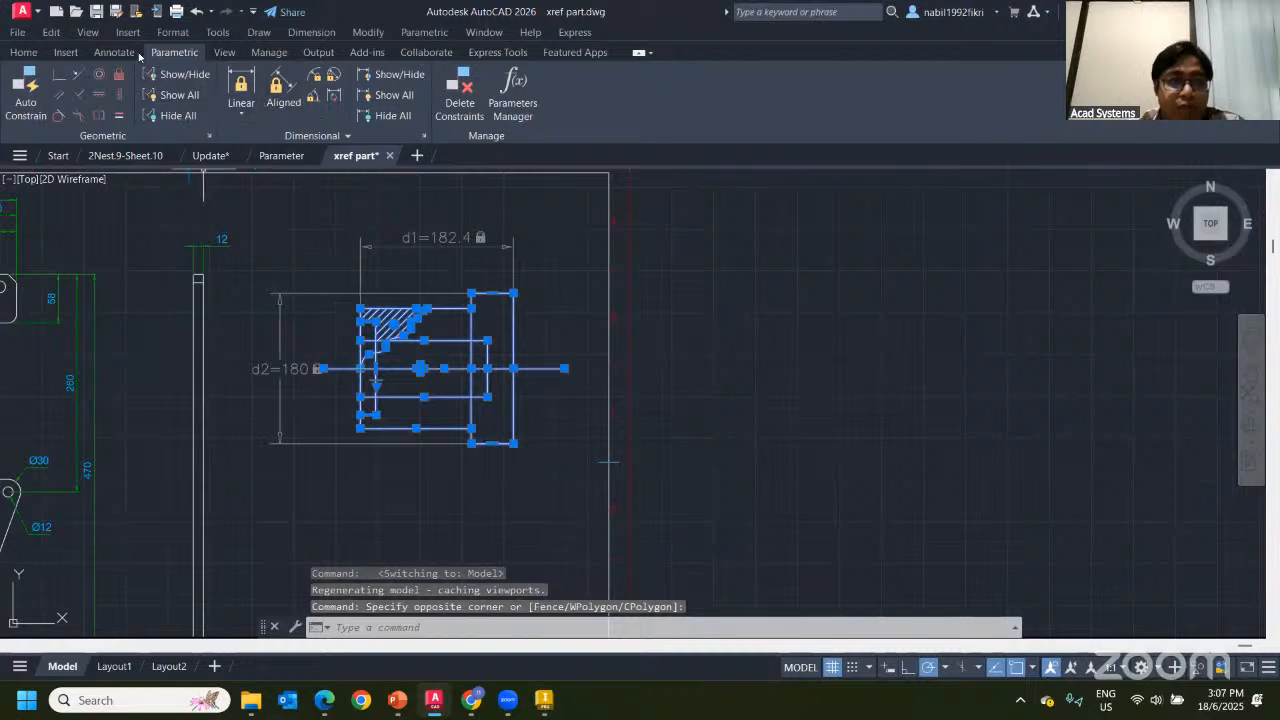
pyautogui.press('Escape')
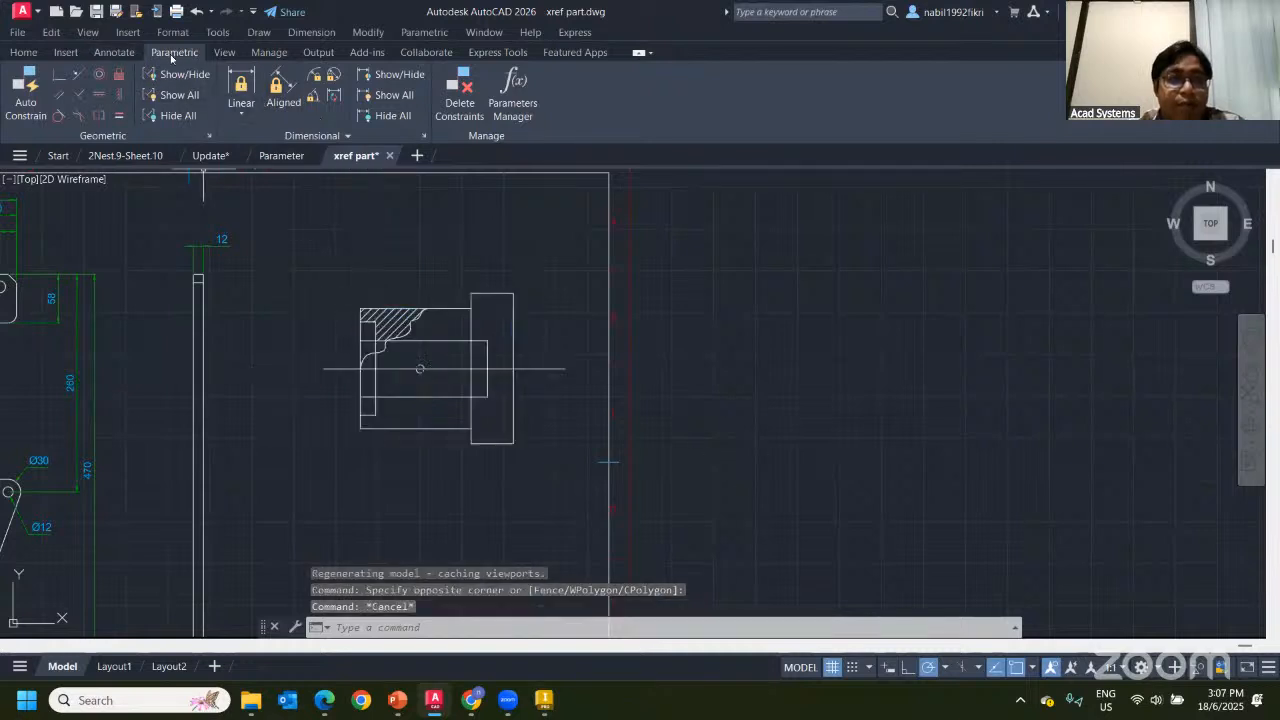
# Add a linear dimensional constraint d3=60 across the hub flange's lower edge
pyautogui.click(241, 88)
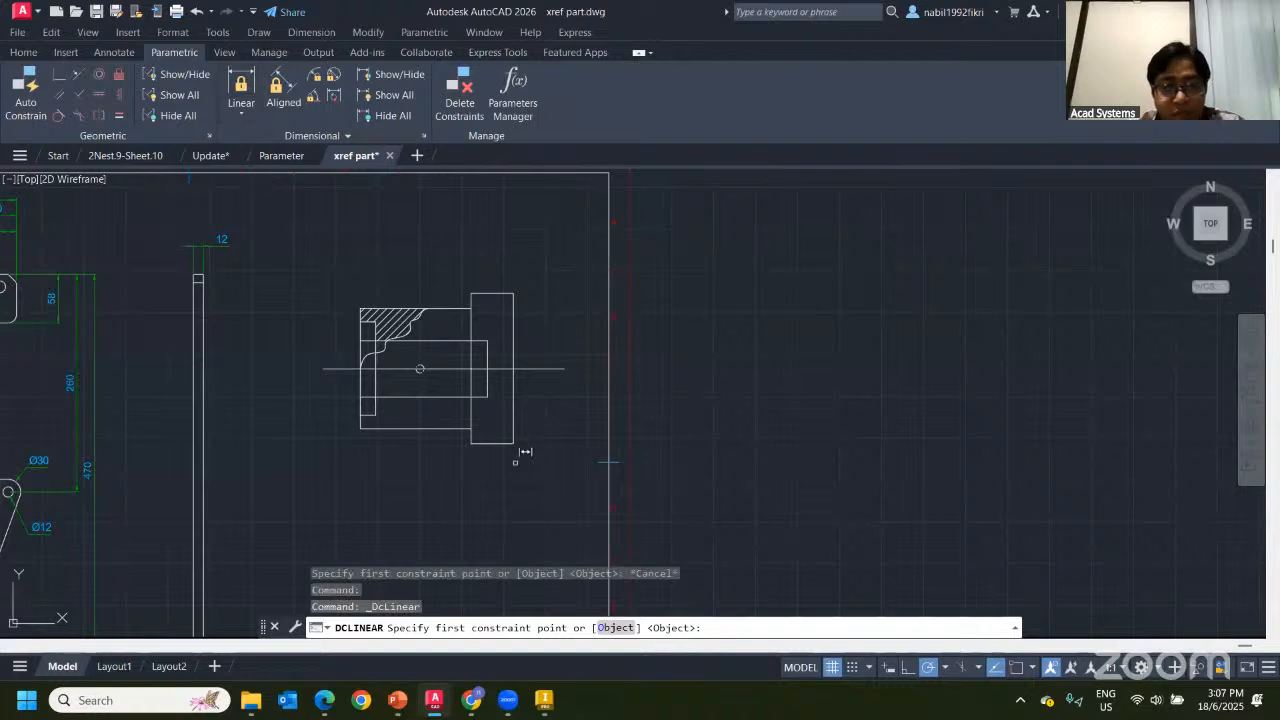
pyautogui.click(476, 443)
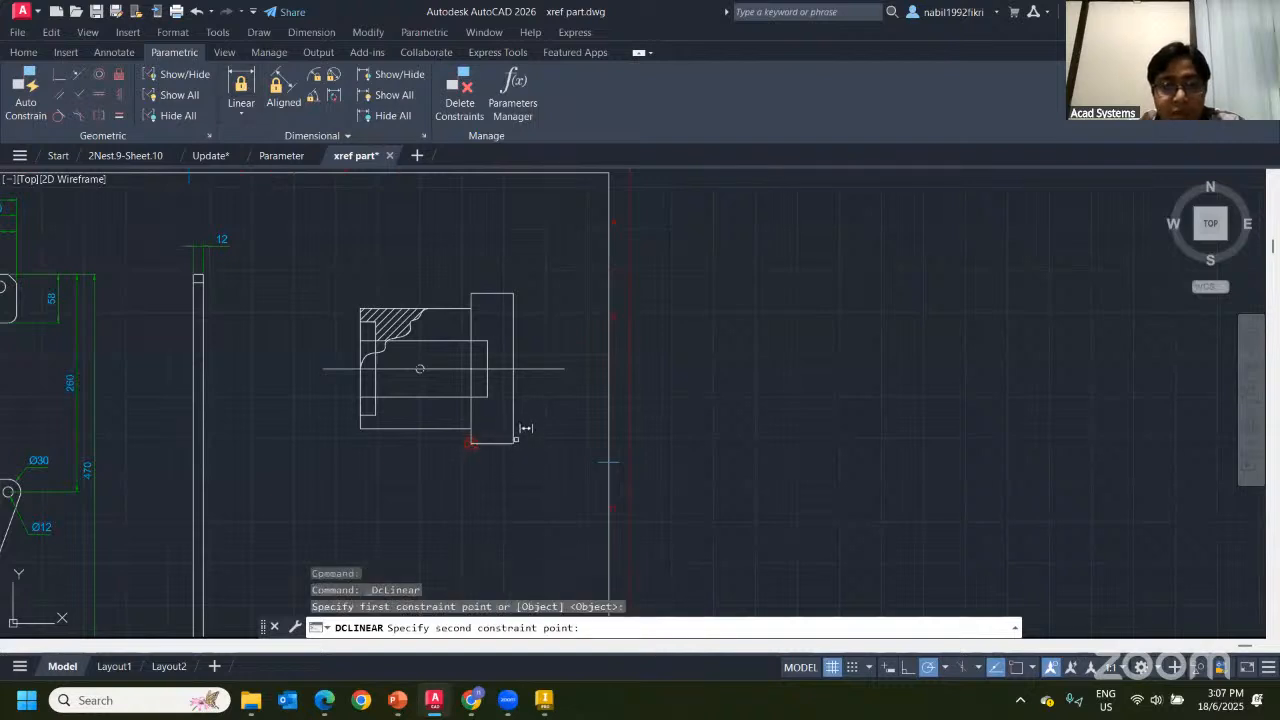
pyautogui.click(515, 445)
pyautogui.click(513, 443)
pyautogui.click(492, 507)
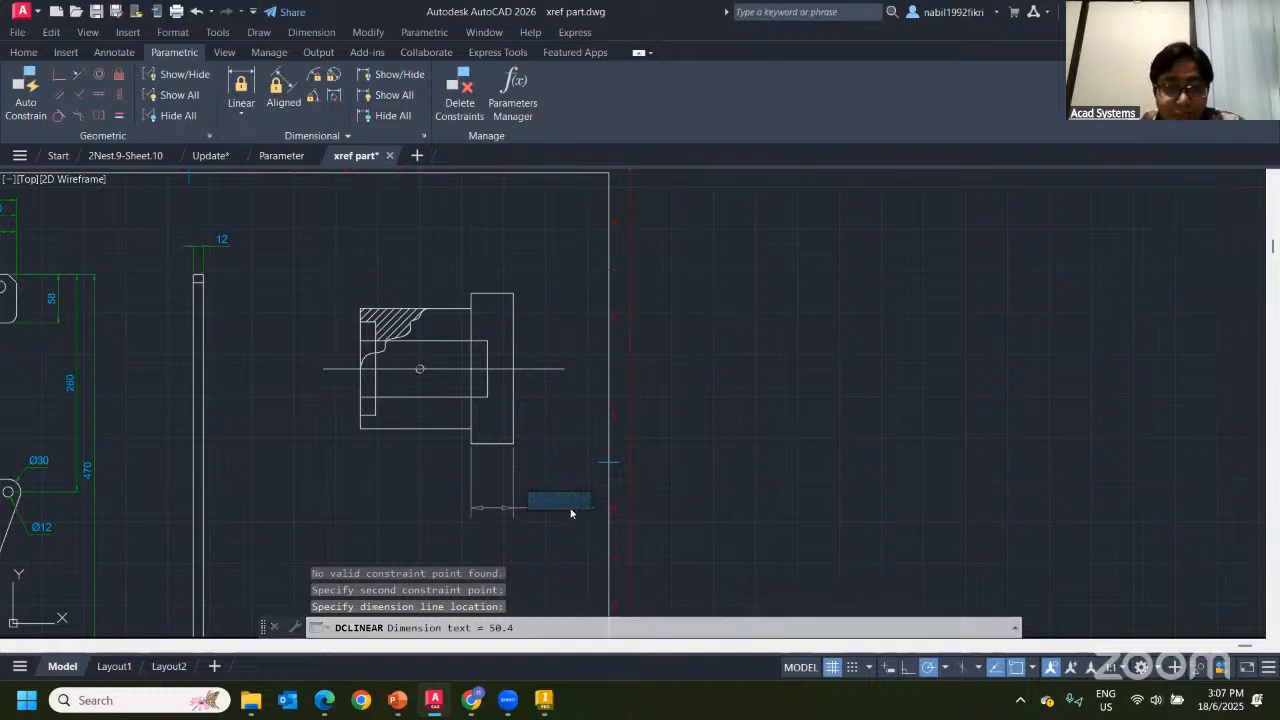
pyautogui.write('60')
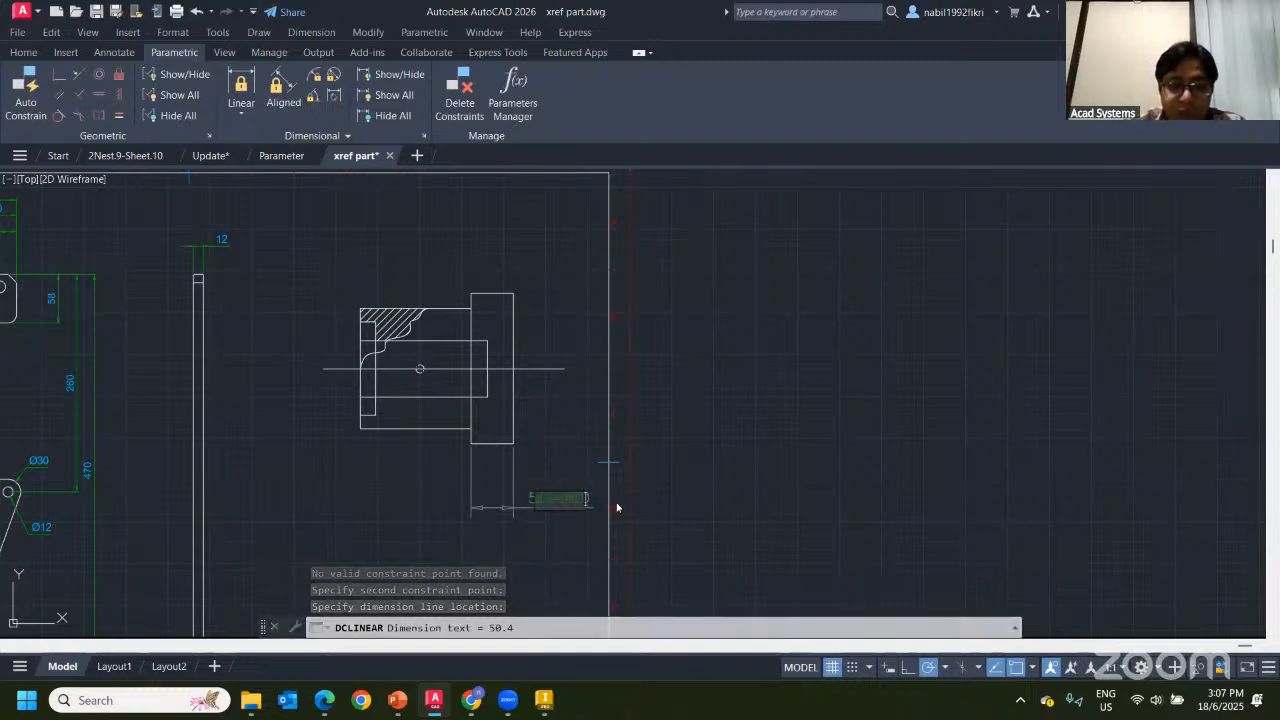
pyautogui.press('Return')
pyautogui.scroll(5, 517, 446)
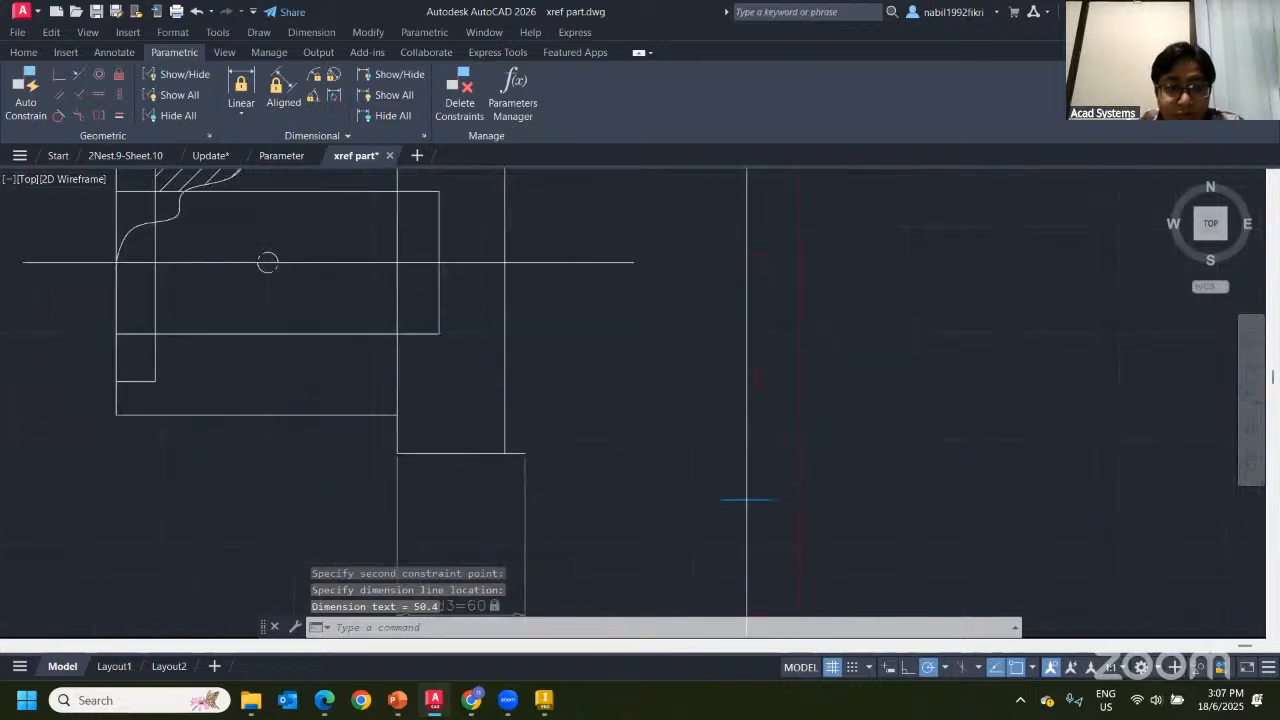
pyautogui.scroll(-5, 500, 457)
pyautogui.moveTo(504, 451); pyautogui.dragTo(534, 396, button='middle')
pyautogui.scroll(4, 572, 441)
pyautogui.scroll(-2, 476, 294)
pyautogui.scroll(-2, 590, 403)
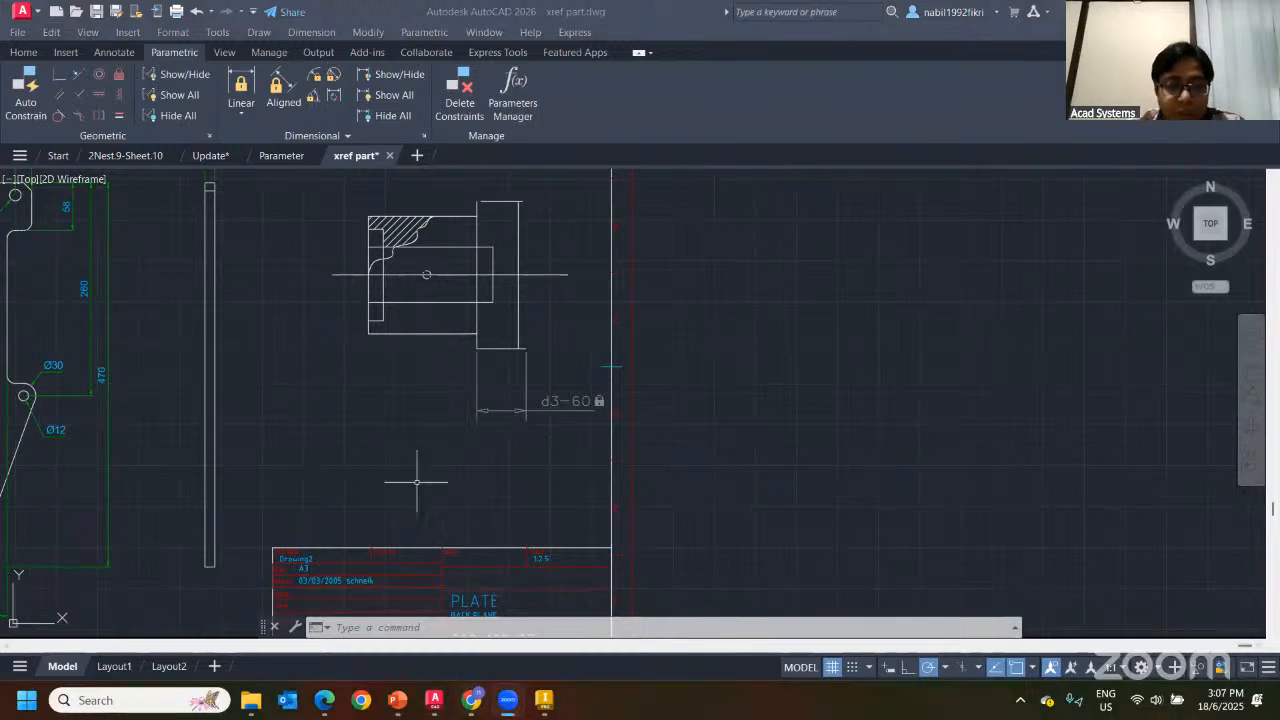
pyautogui.scroll(-4, 400, 440)
pyautogui.scroll(2, 499, 357)
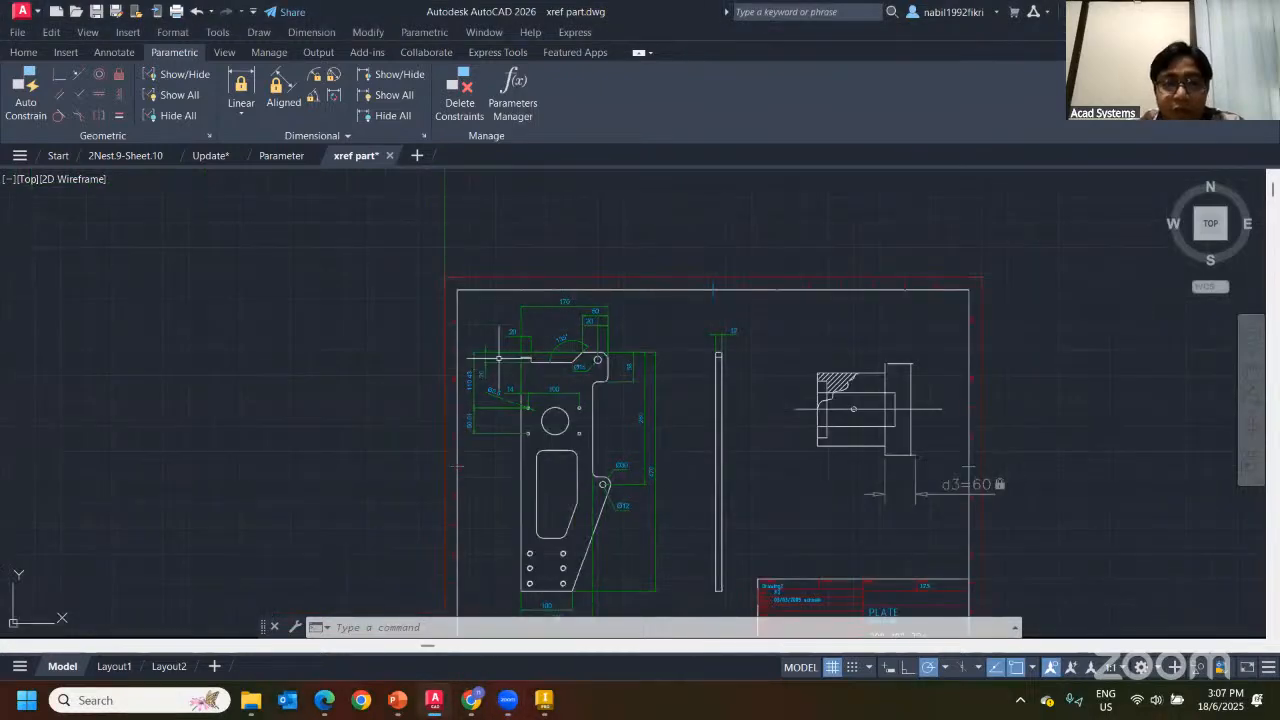
pyautogui.scroll(3, 600, 340)
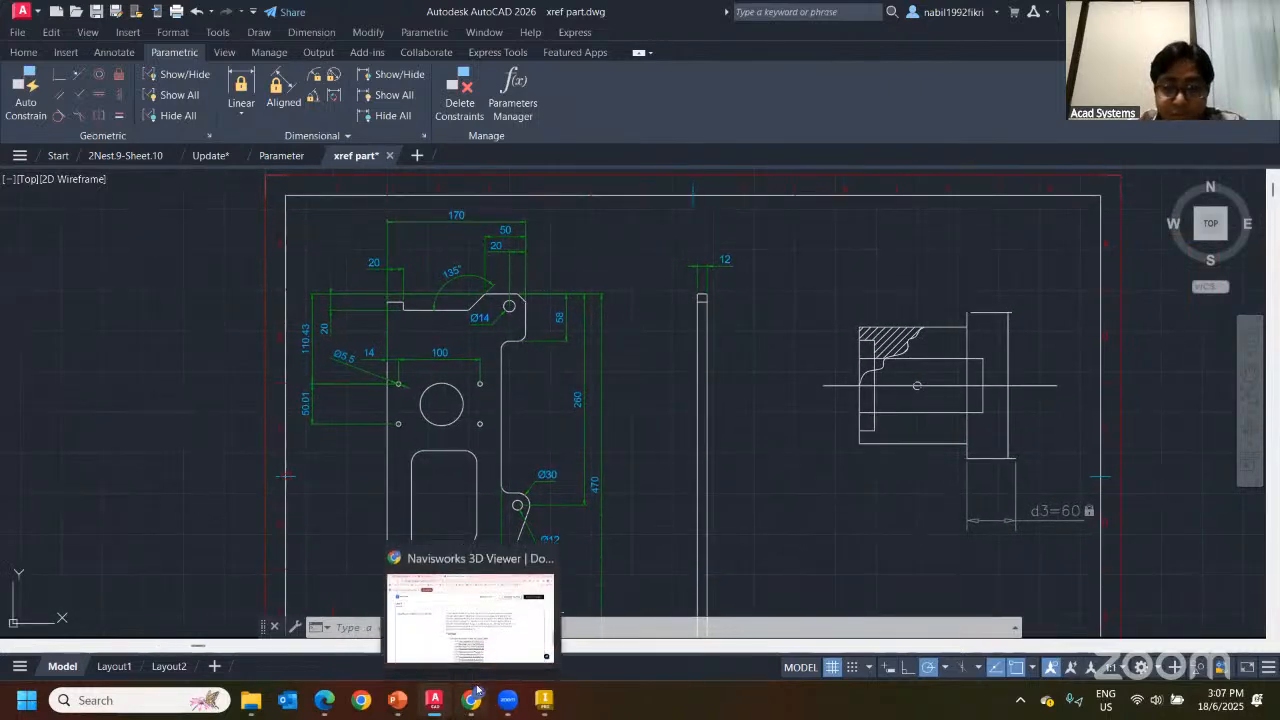
# Switch to the Inventor sketch and pan across both imported profiles
pyautogui.click(543, 700)
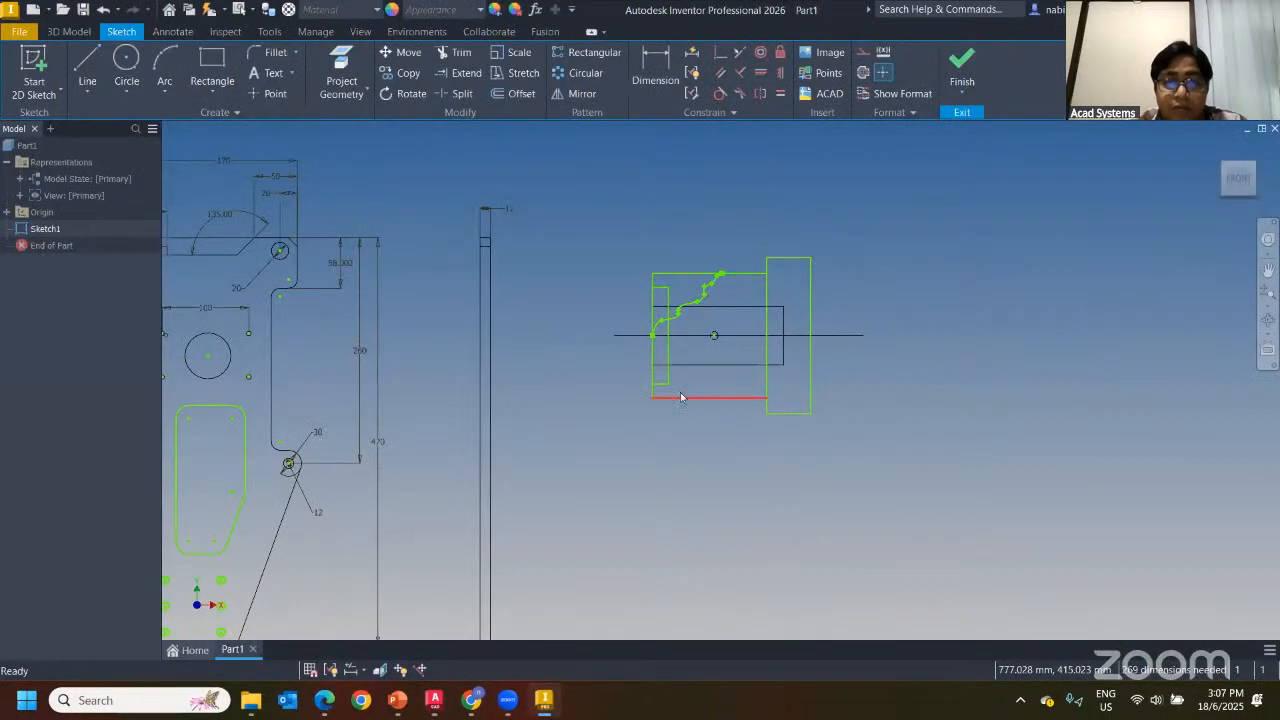
pyautogui.scroll(-4, 538, 314)
pyautogui.scroll(5, 541, 286)
pyautogui.moveTo(541, 289); pyautogui.dragTo(763, 261, button='middle')
pyautogui.scroll(-3, 762, 261)
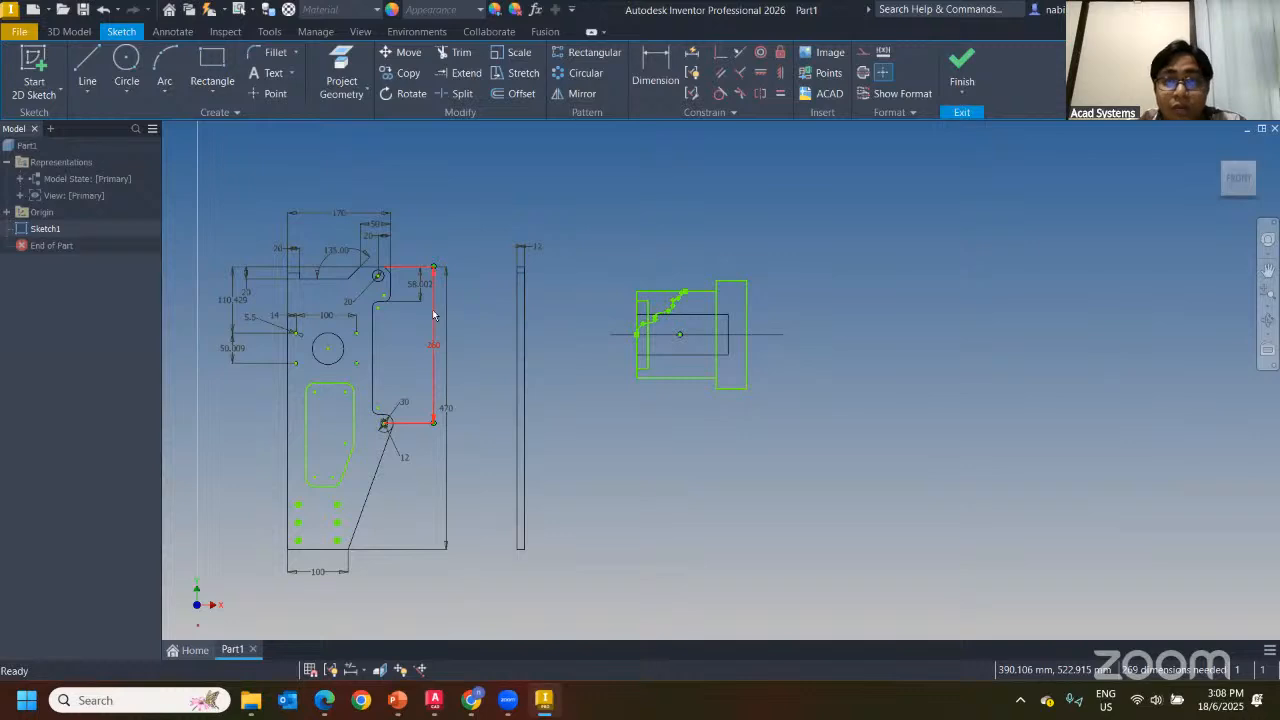
pyautogui.moveTo(431, 312); pyautogui.dragTo(592, 297, button='middle')
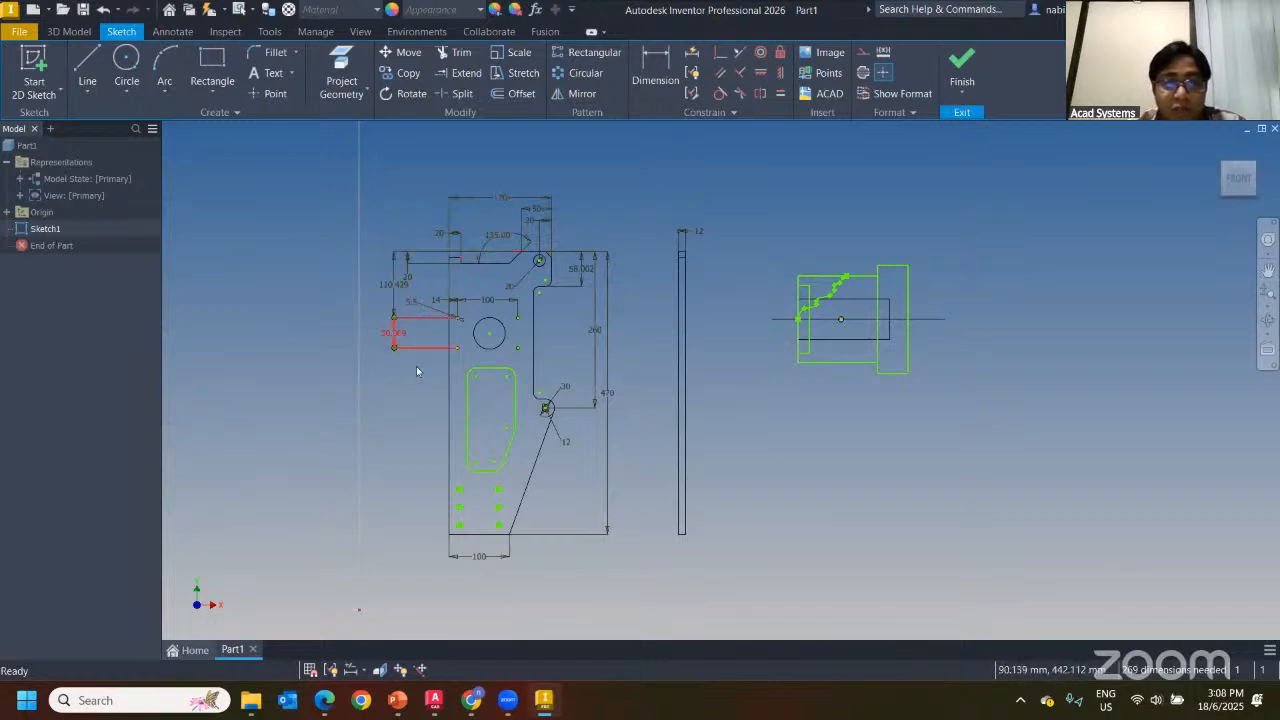
pyautogui.moveTo(545, 408); pyautogui.dragTo(400, 385, button='middle')
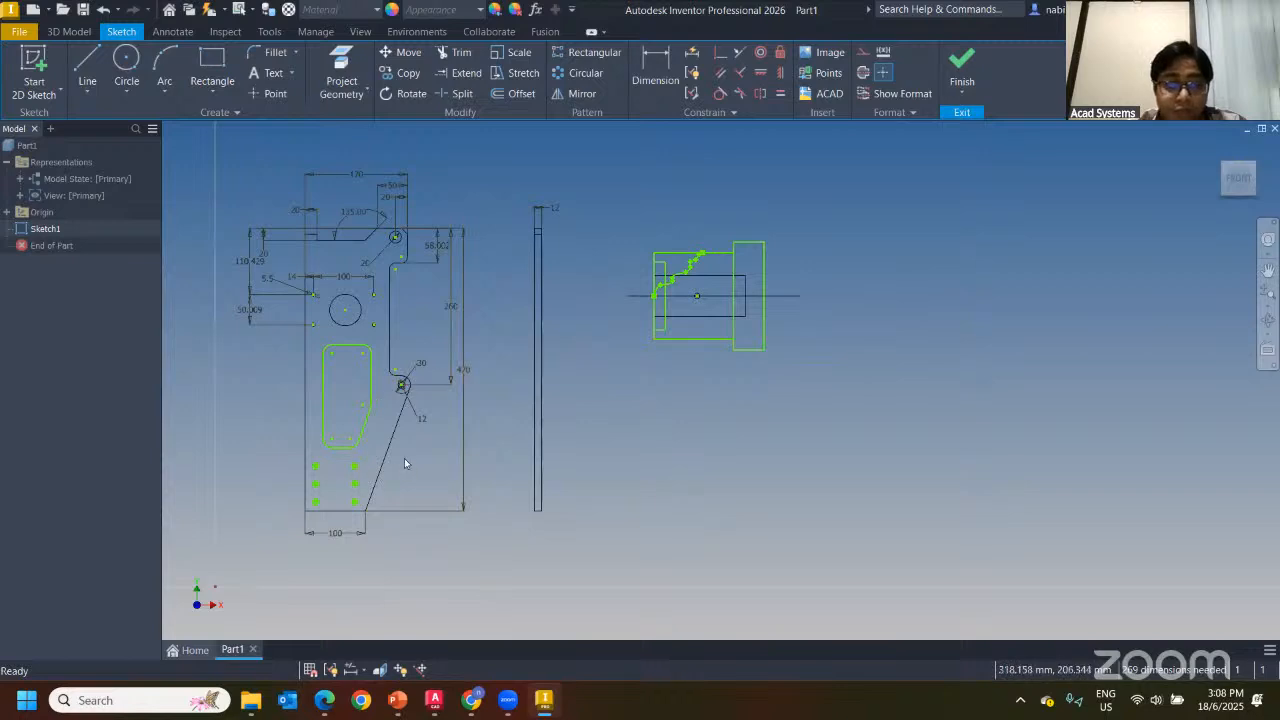
pyautogui.scroll(5, 719, 315)
pyautogui.scroll(-4, 529, 249)
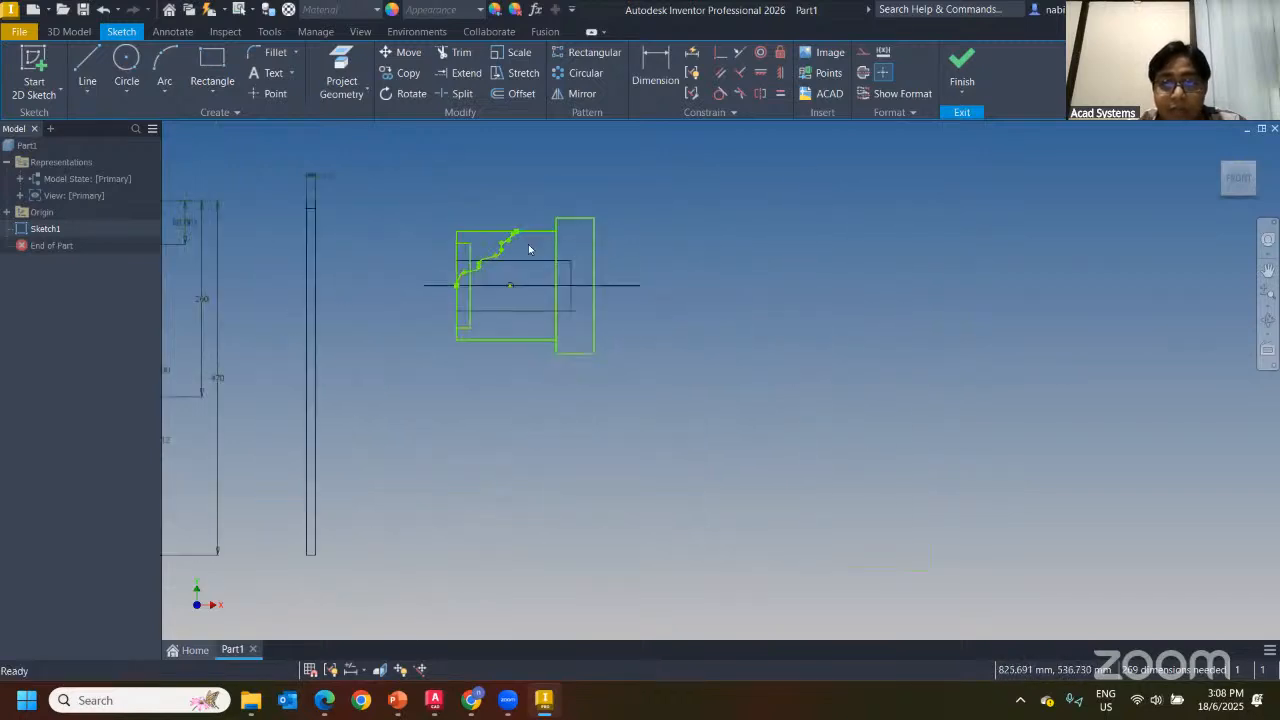
# Select the right-hand profile, then start and cancel a Perpendicular constraint
pyautogui.click(601, 270)
pyautogui.moveTo(486, 202); pyautogui.dragTo(828, 530)
pyautogui.click(712, 278)
pyautogui.click(720, 52)
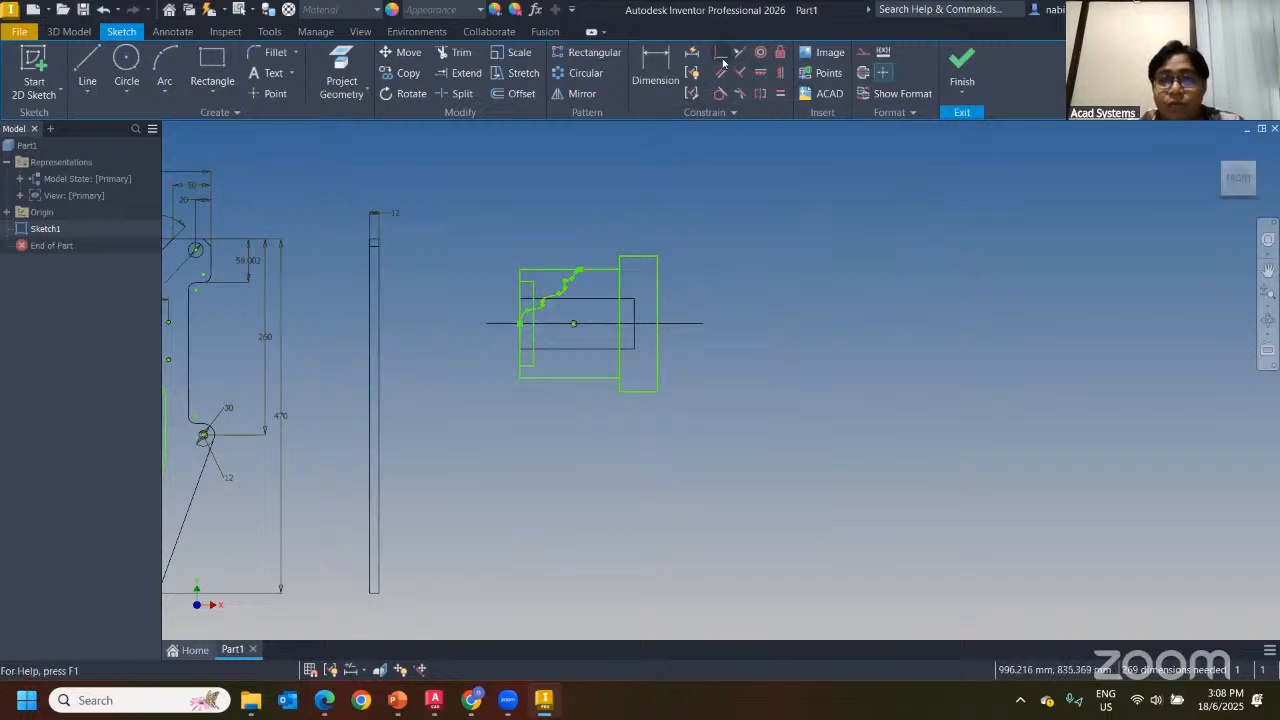
pyautogui.press('Escape')
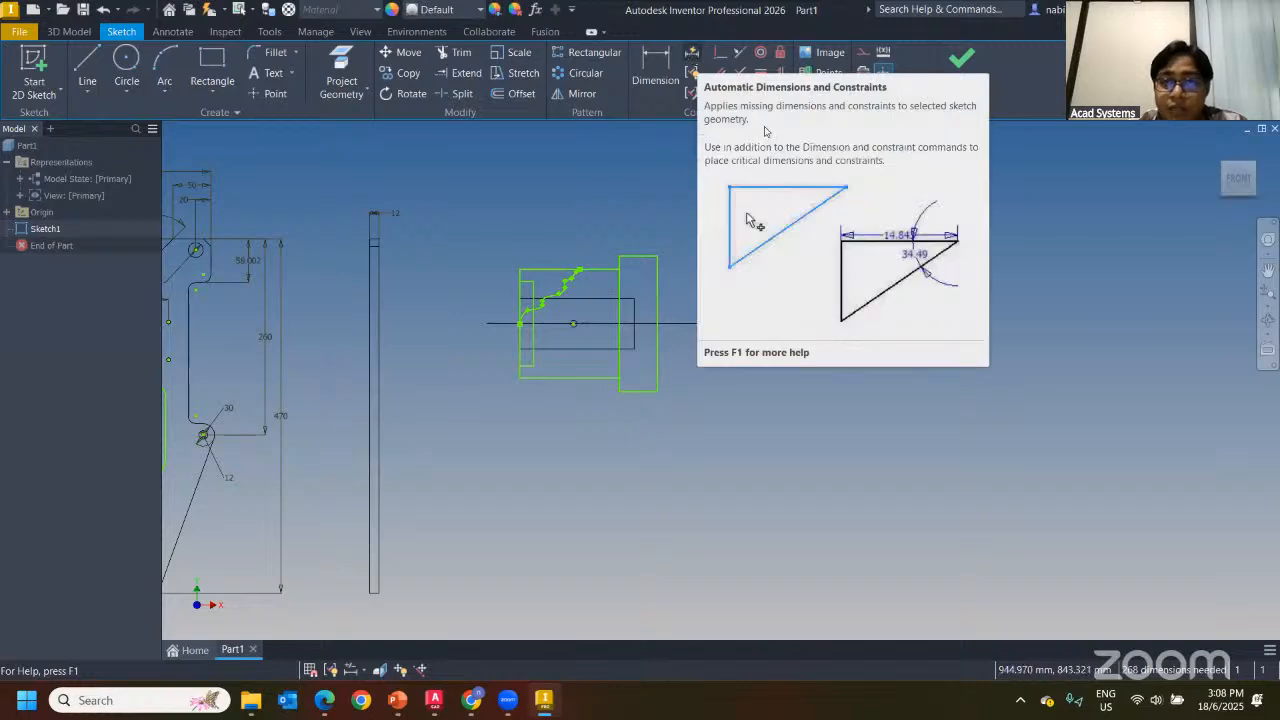
# Apply Auto Dimension constraints only to the right-hand profile, leaving 261 dimensions needed
pyautogui.click(691, 52)
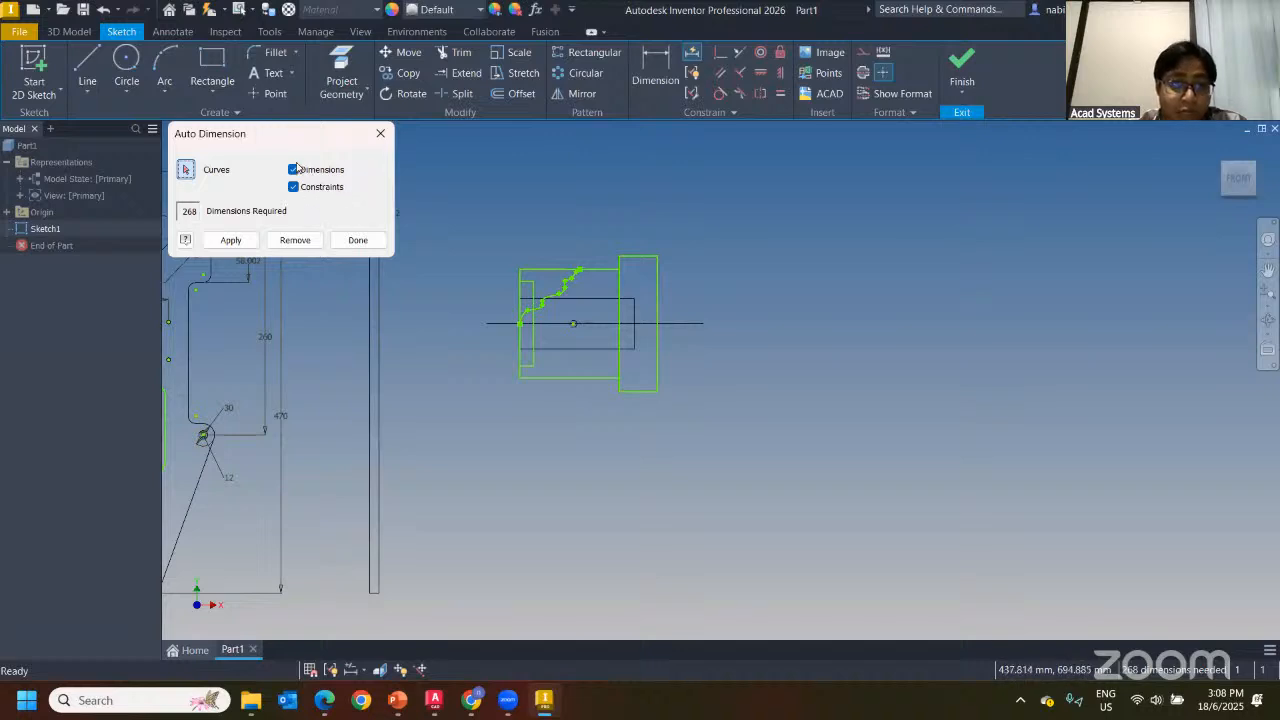
pyautogui.moveTo(494, 214); pyautogui.dragTo(798, 483)
pyautogui.click(222, 240)
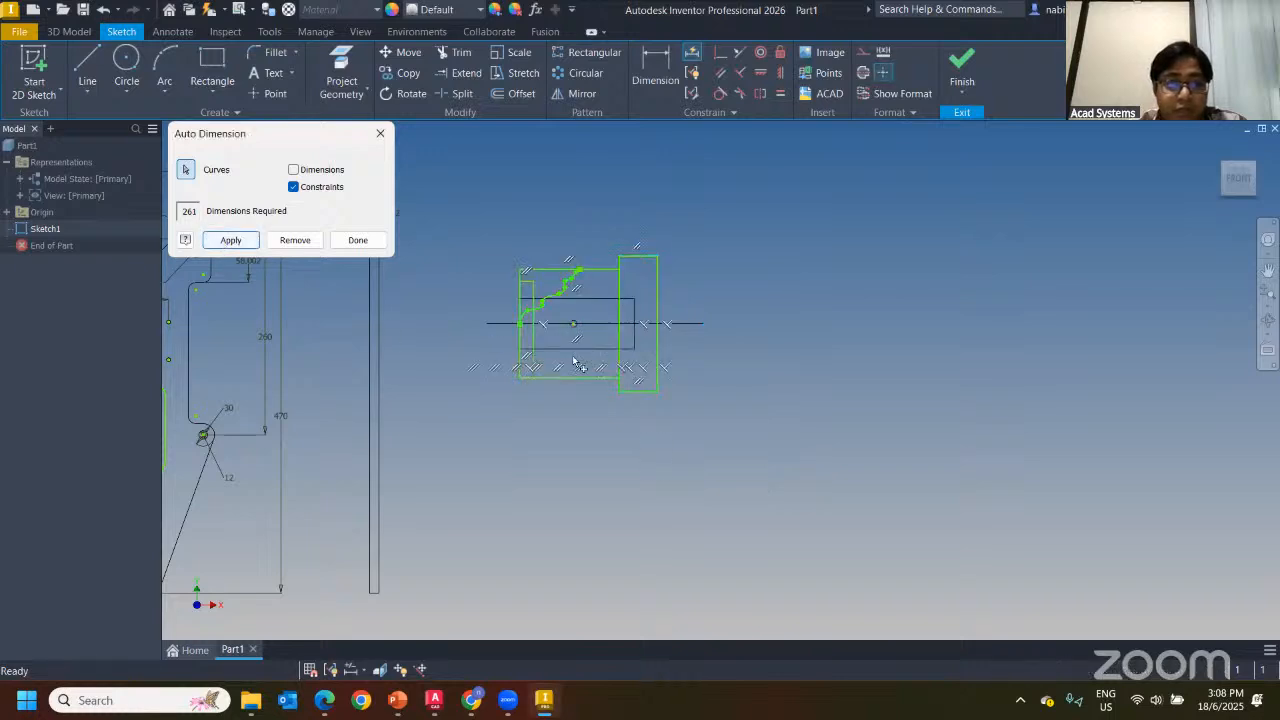
pyautogui.click(378, 133)
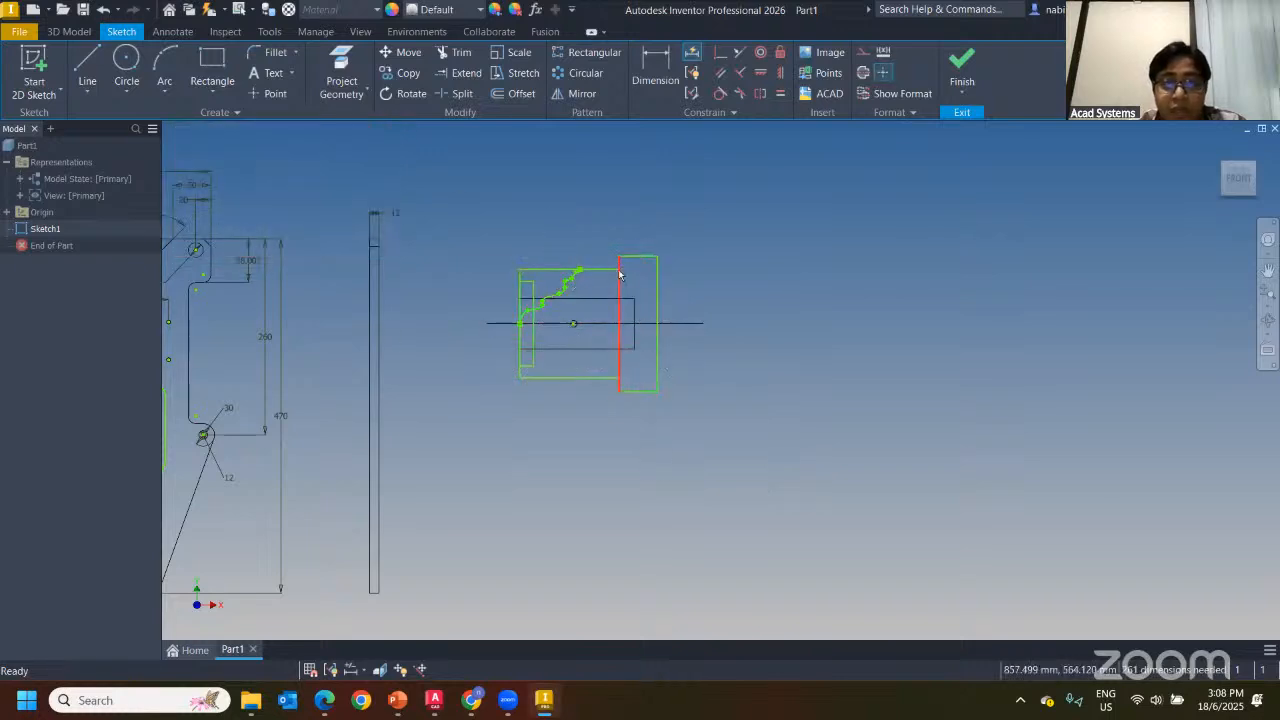
# Inspect the profile's constraints, then set Auto Dimension to add dimensions only
pyautogui.click(655, 300)
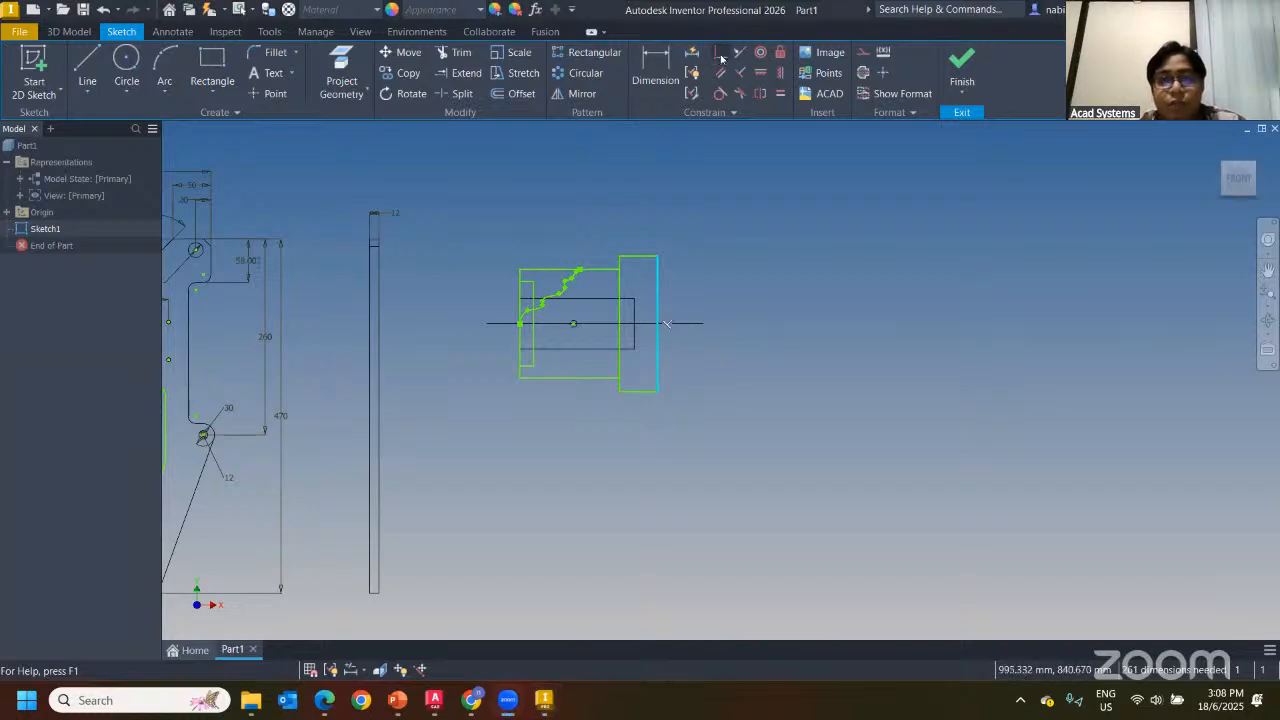
pyautogui.moveTo(485, 237); pyautogui.dragTo(806, 539)
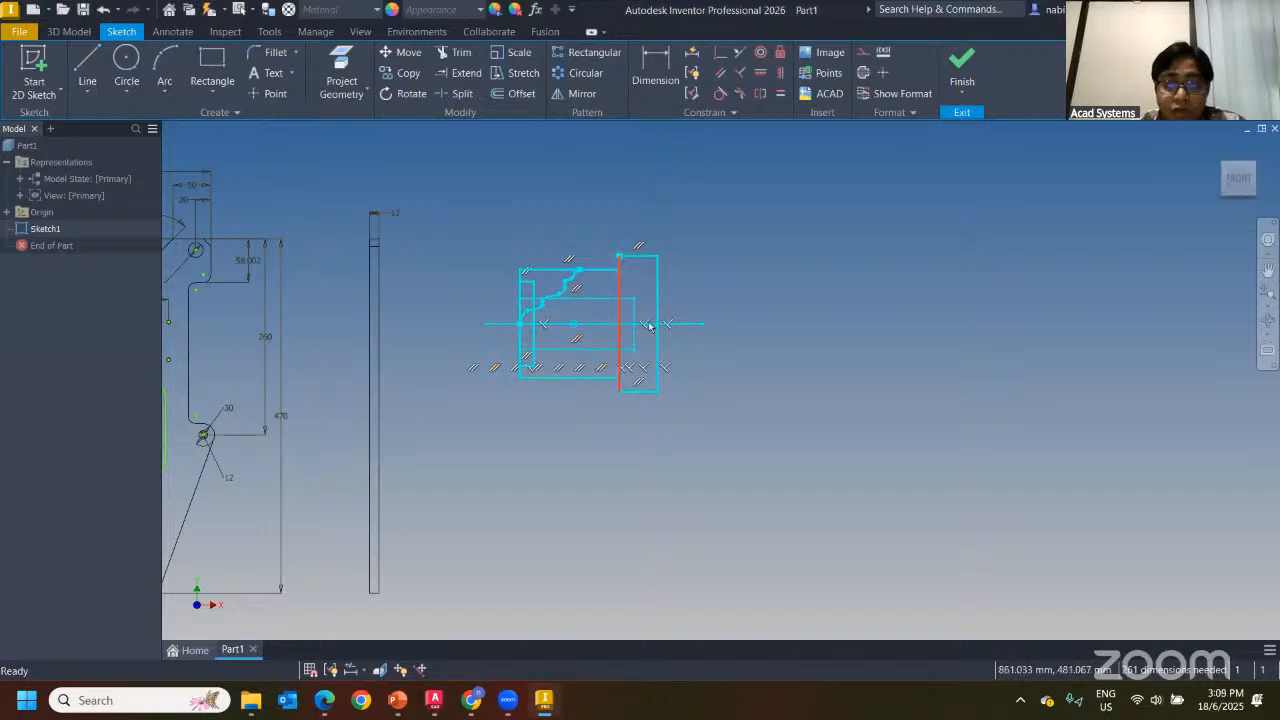
pyautogui.press('Escape')
pyautogui.click(691, 55)
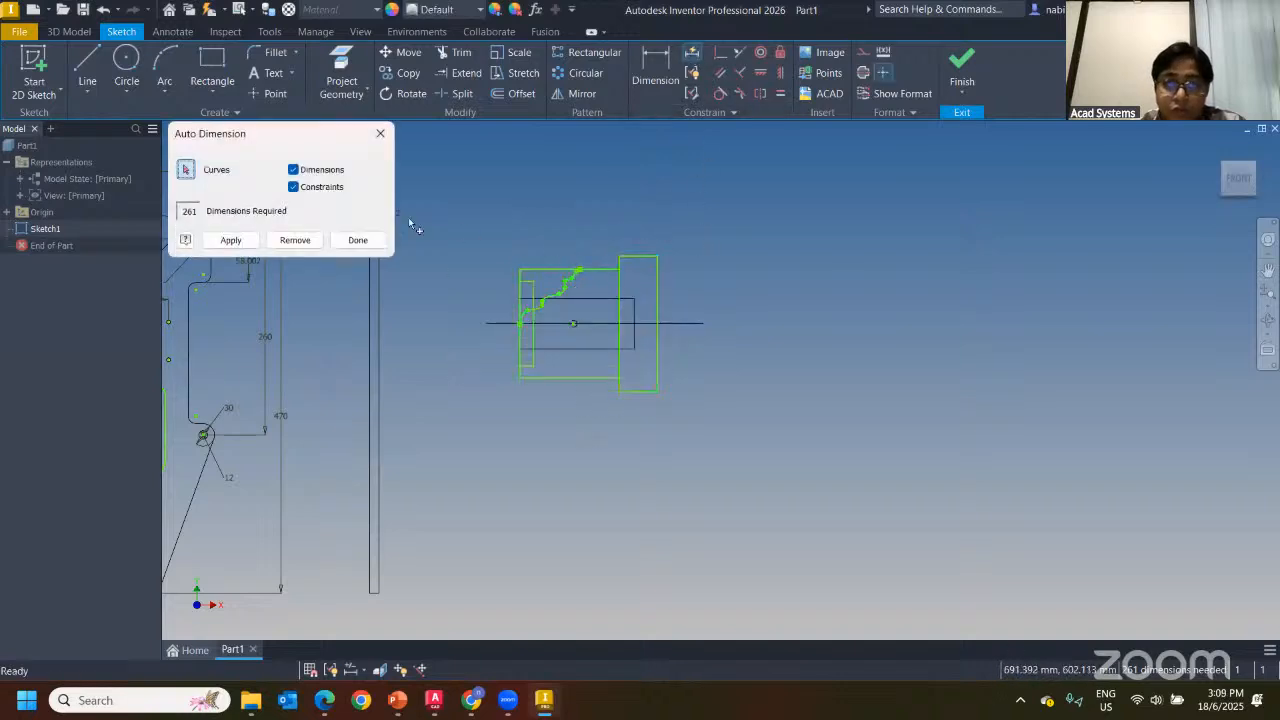
pyautogui.click(293, 187)
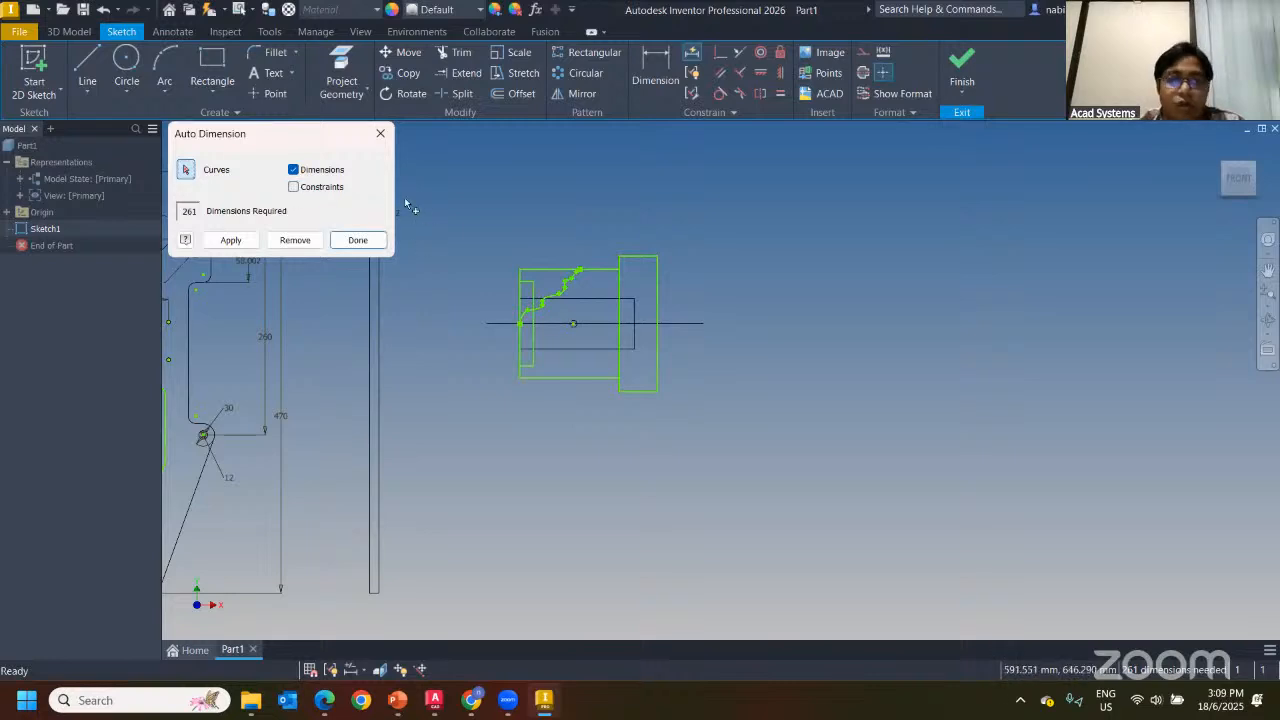
pyautogui.click(380, 134)
# Dimension the rectangle's right edge with a 180 height
pyautogui.click(657, 58)
pyautogui.click(660, 277)
pyautogui.click(737, 286)
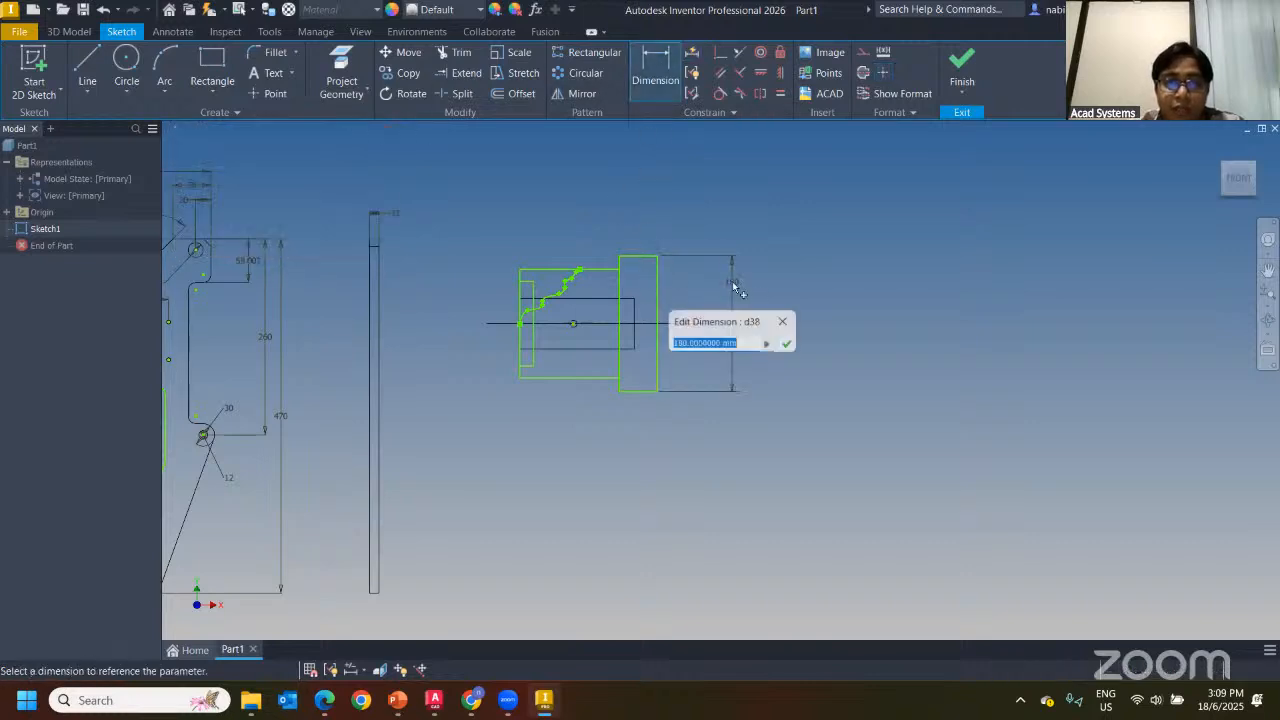
# Auto-dimension the right-hand profile without constraints, then undo the result
pyautogui.click(691, 52)
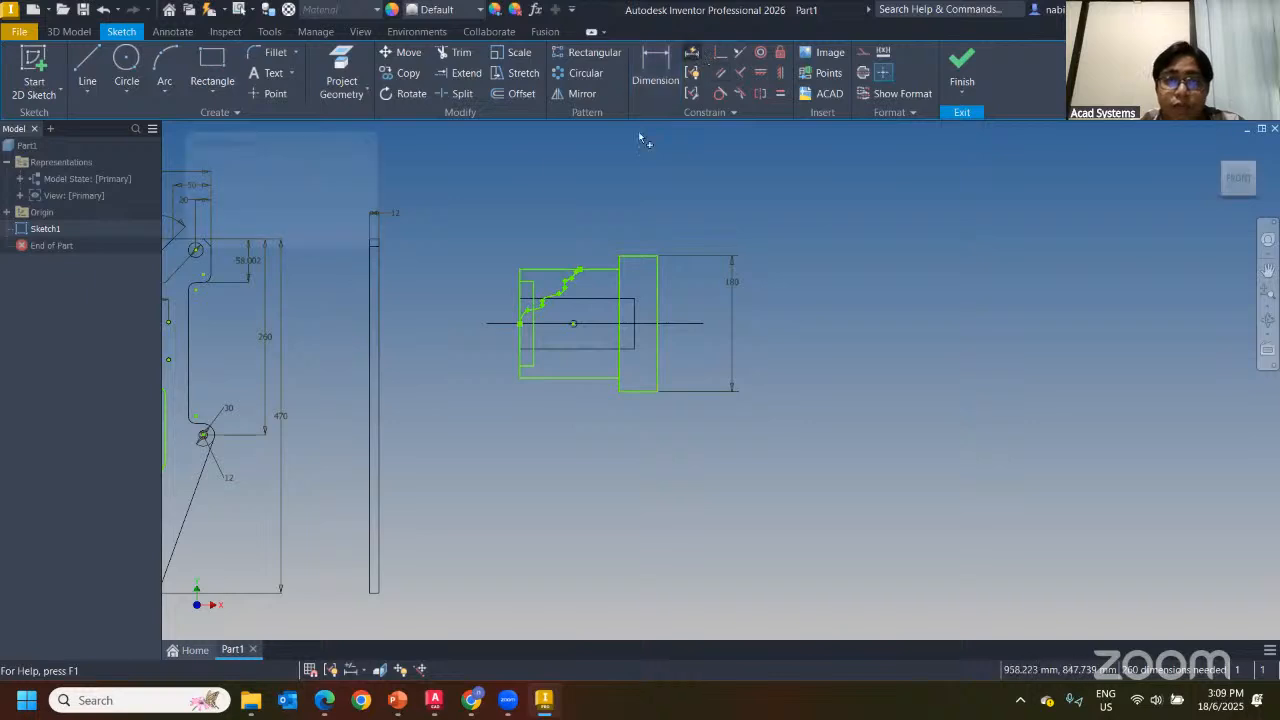
pyautogui.click(294, 186)
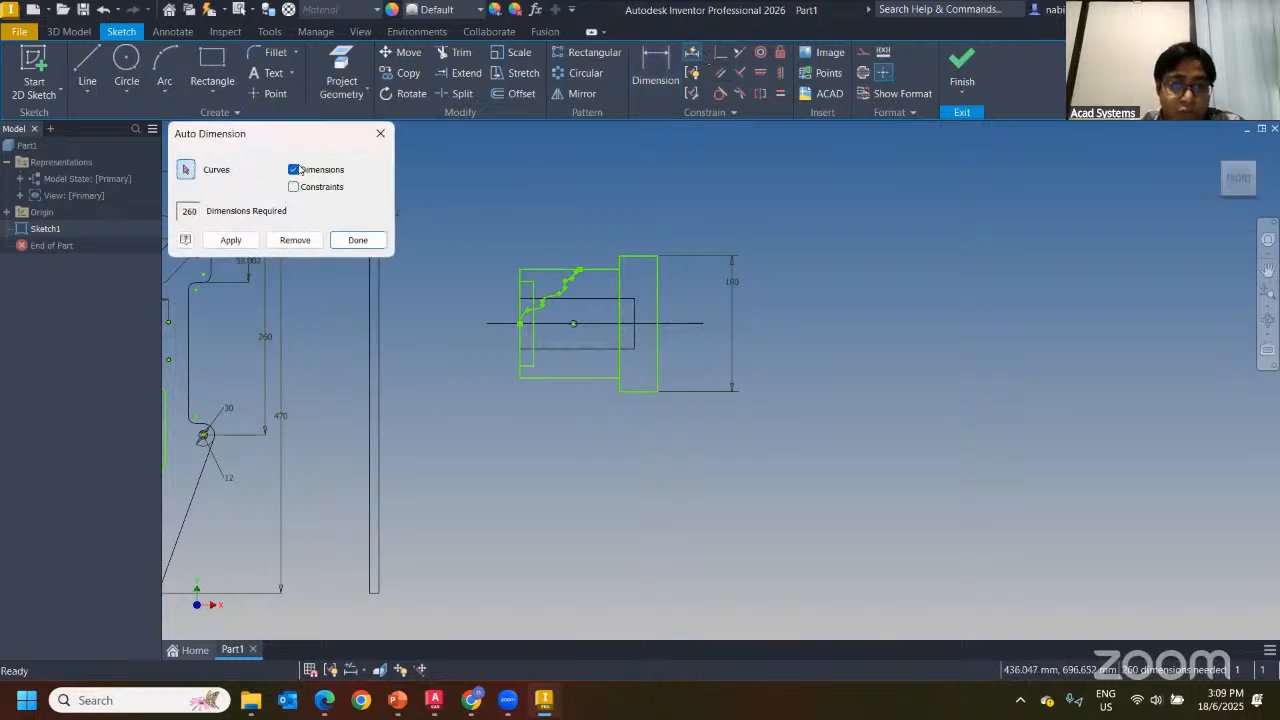
pyautogui.moveTo(464, 202)
pyautogui.mouseDown()
pyautogui.moveTo(543, 309)
pyautogui.moveTo(688, 457)
pyautogui.mouseUp()
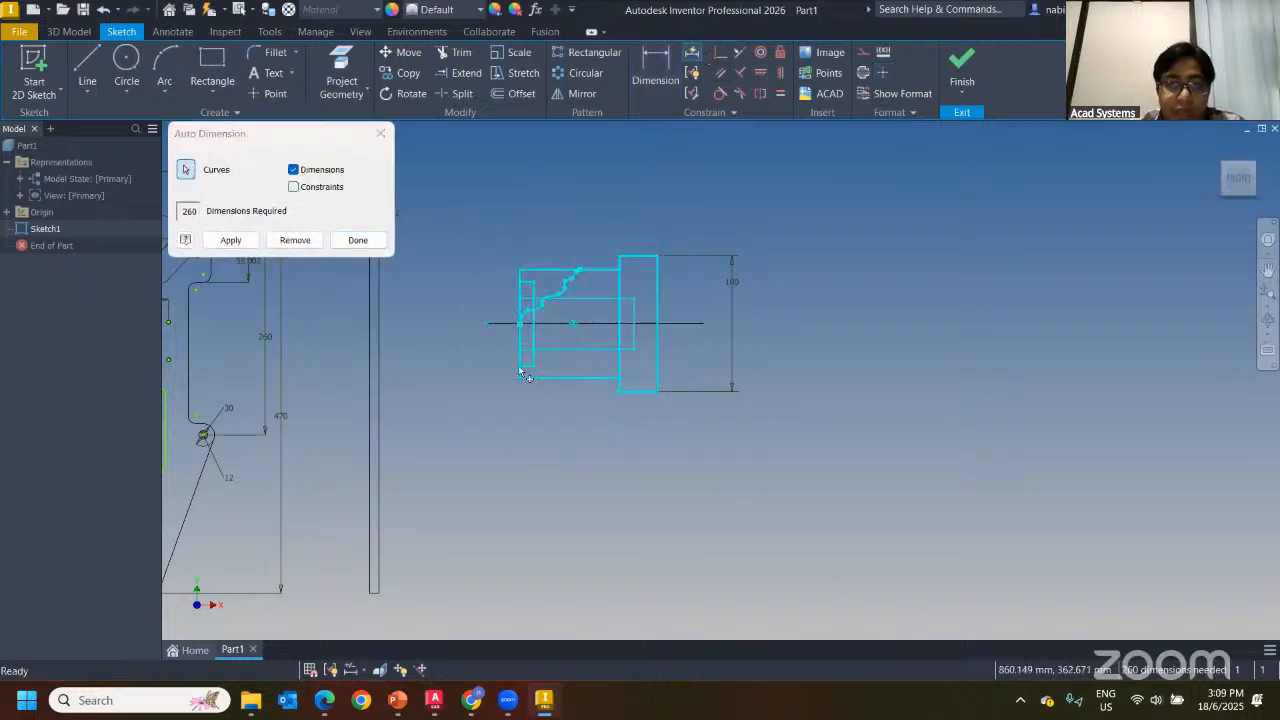
pyautogui.click(231, 240)
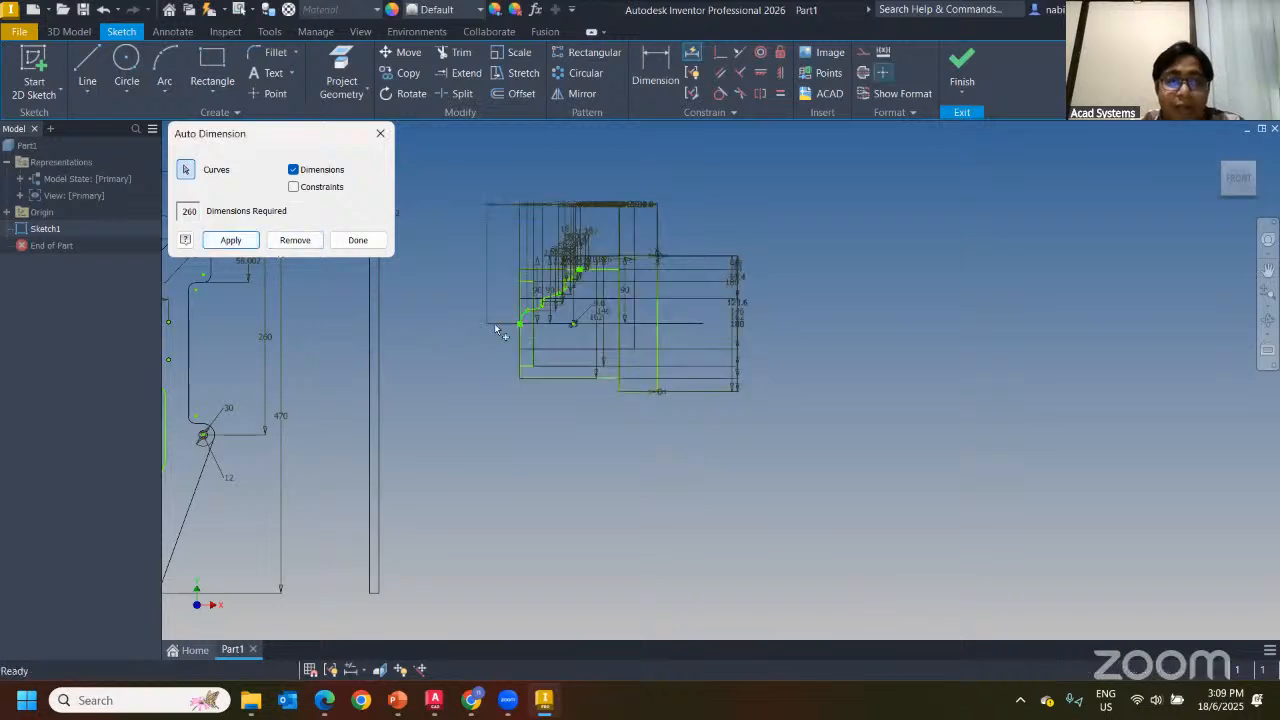
pyautogui.click(380, 133)
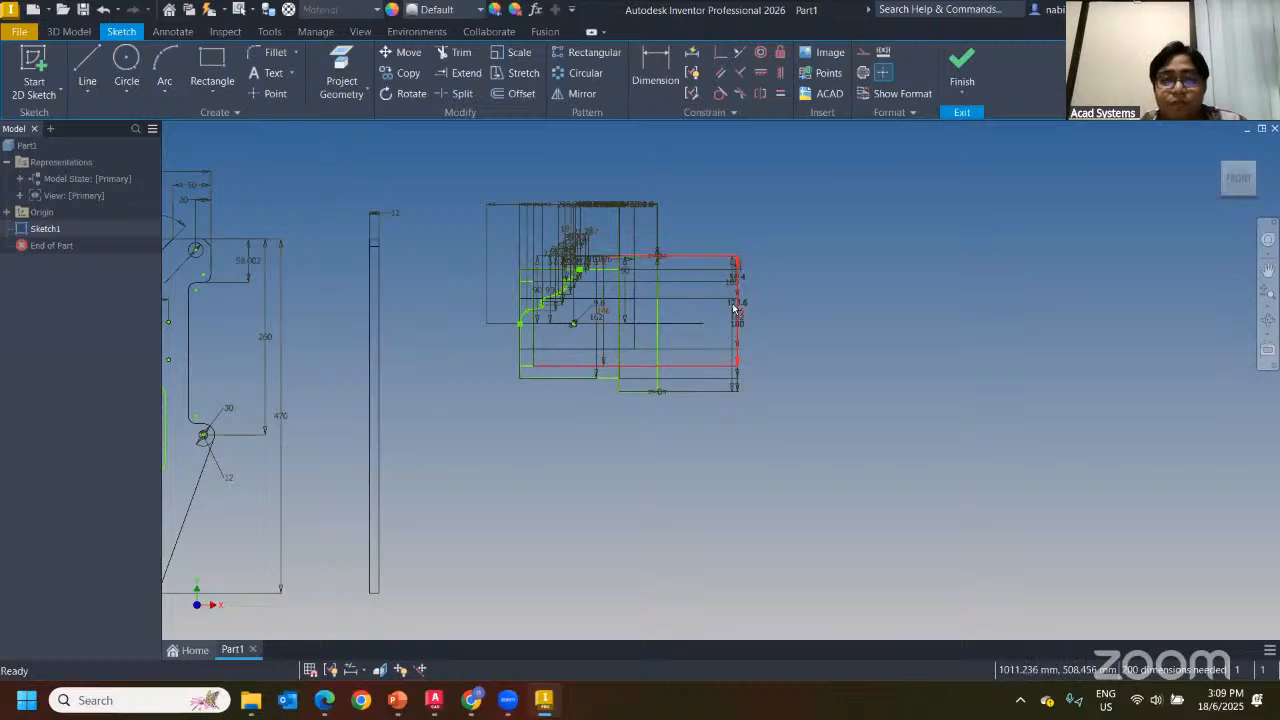
pyautogui.hotkey('ctrl', 'z')
# Reselect the small left rectangle and apply automatic dimensions only, leaving 241 required
pyautogui.click(691, 52)
pyautogui.click(536, 360)
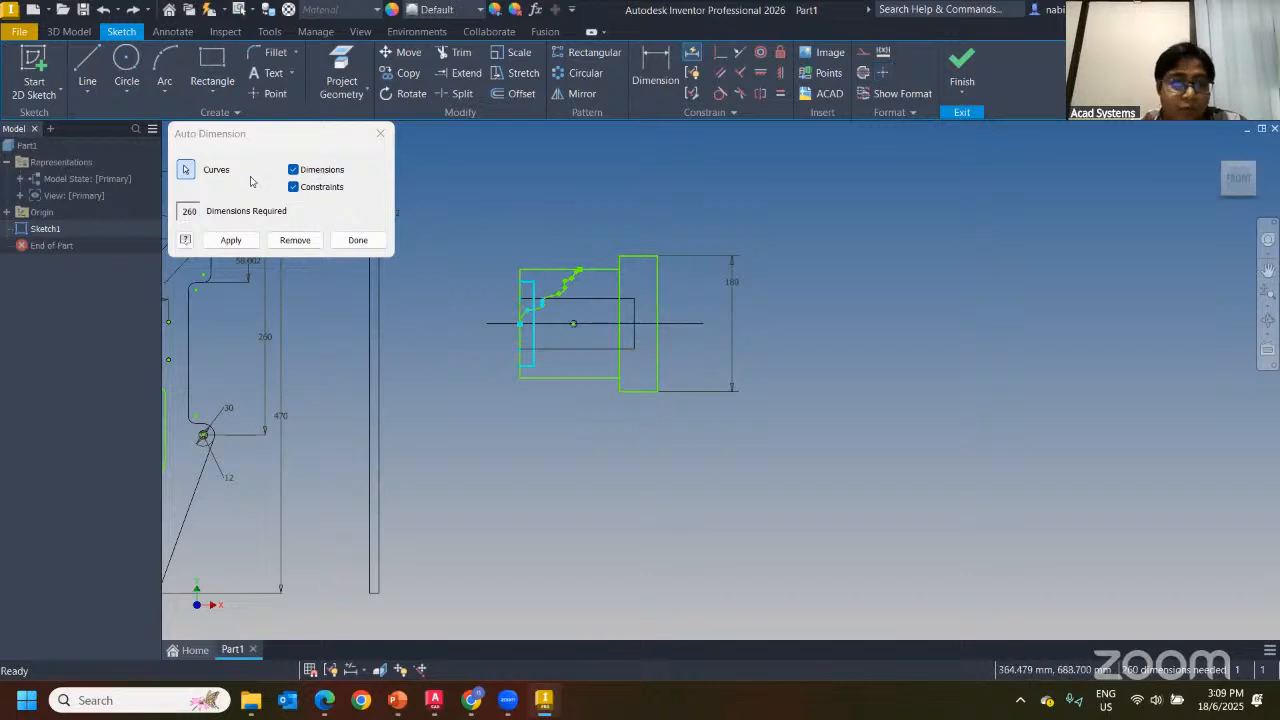
pyautogui.click(292, 188)
pyautogui.click(232, 240)
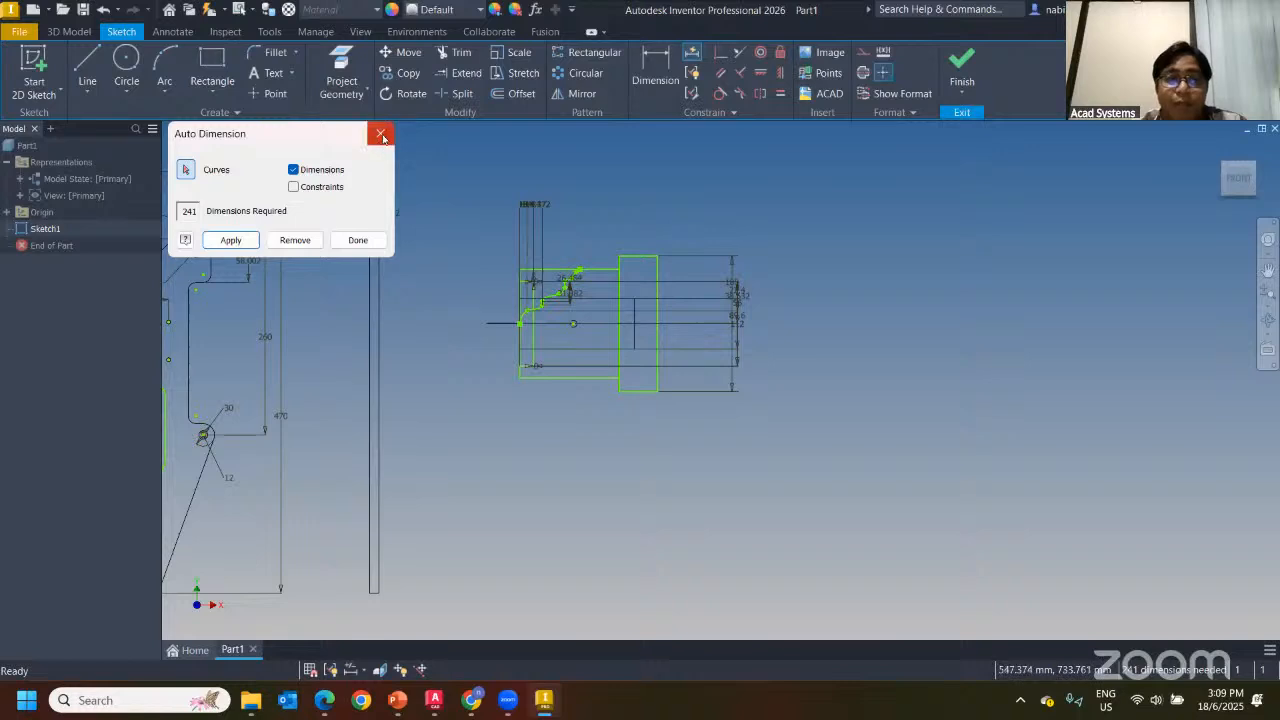
pyautogui.click(380, 133)
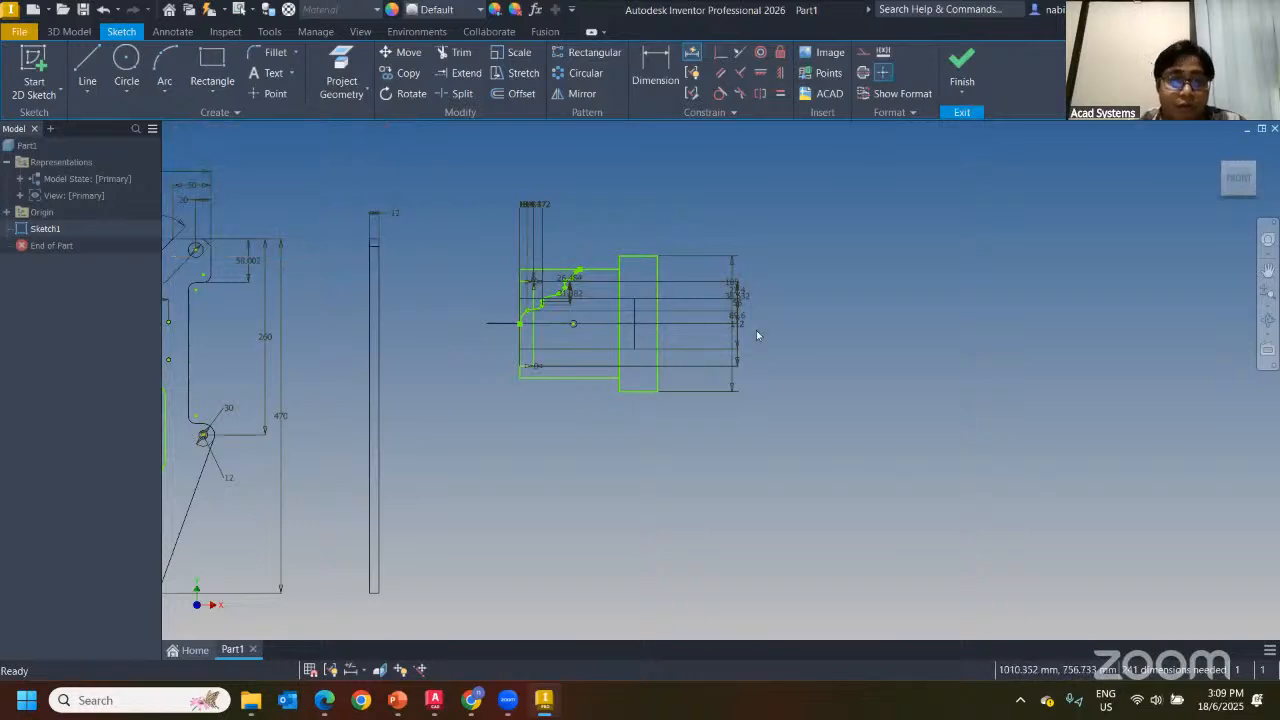
# Look over both dimensioned profiles, then finish Sketch1
pyautogui.moveTo(570, 381); pyautogui.dragTo(726, 363, button='middle')
pyautogui.scroll(3, 726, 363)
pyautogui.scroll(-4, 650, 338)
pyautogui.moveTo(562, 332); pyautogui.dragTo(586, 329, button='middle')
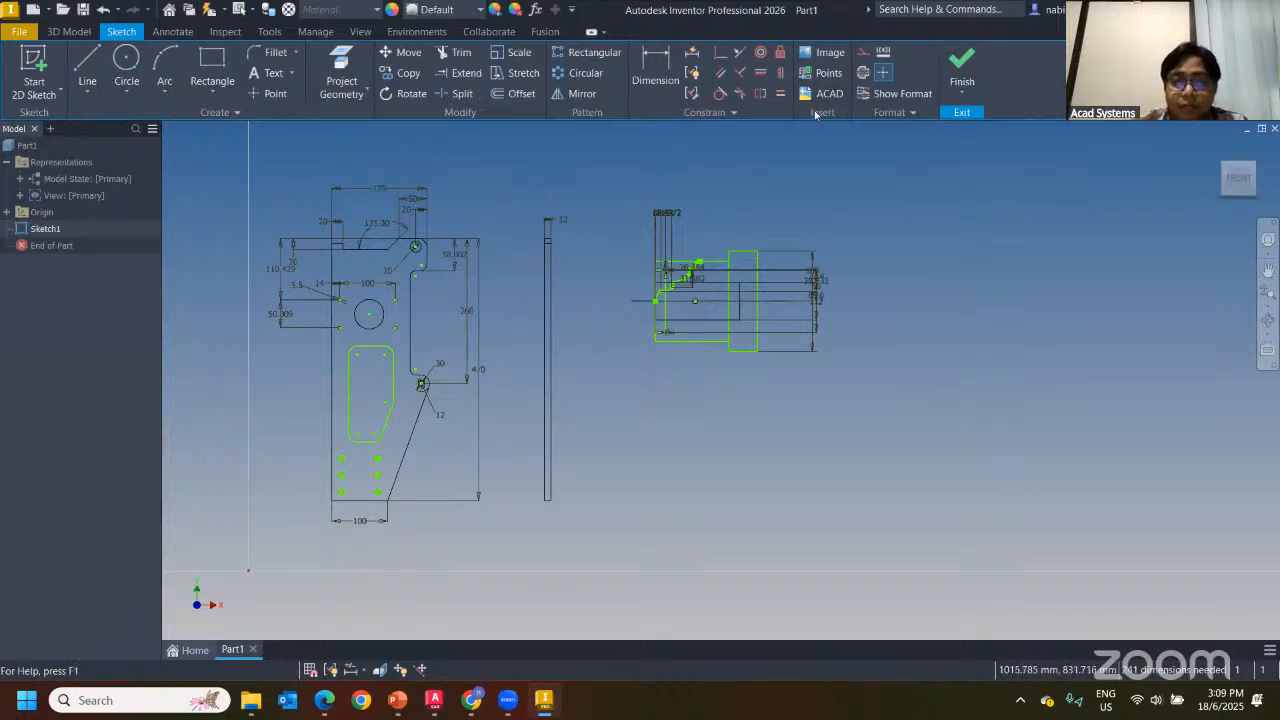
pyautogui.scroll(5, 739, 252)
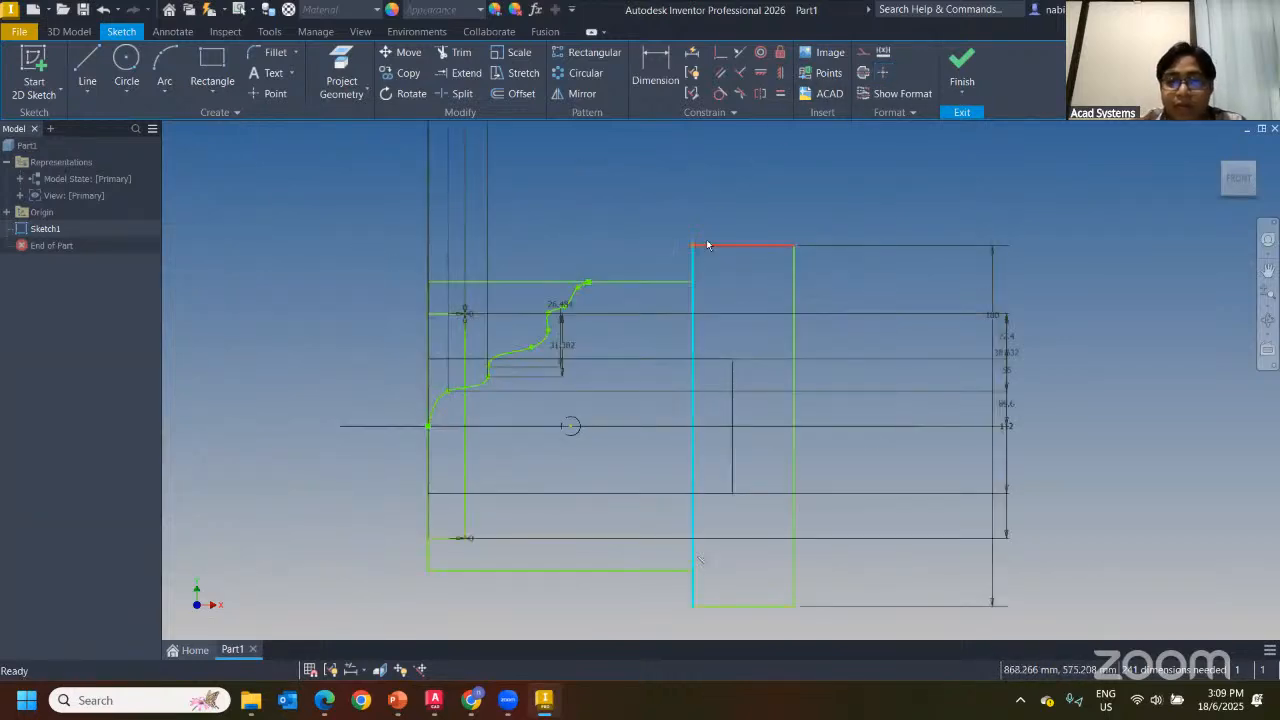
pyautogui.scroll(5, 672, 519)
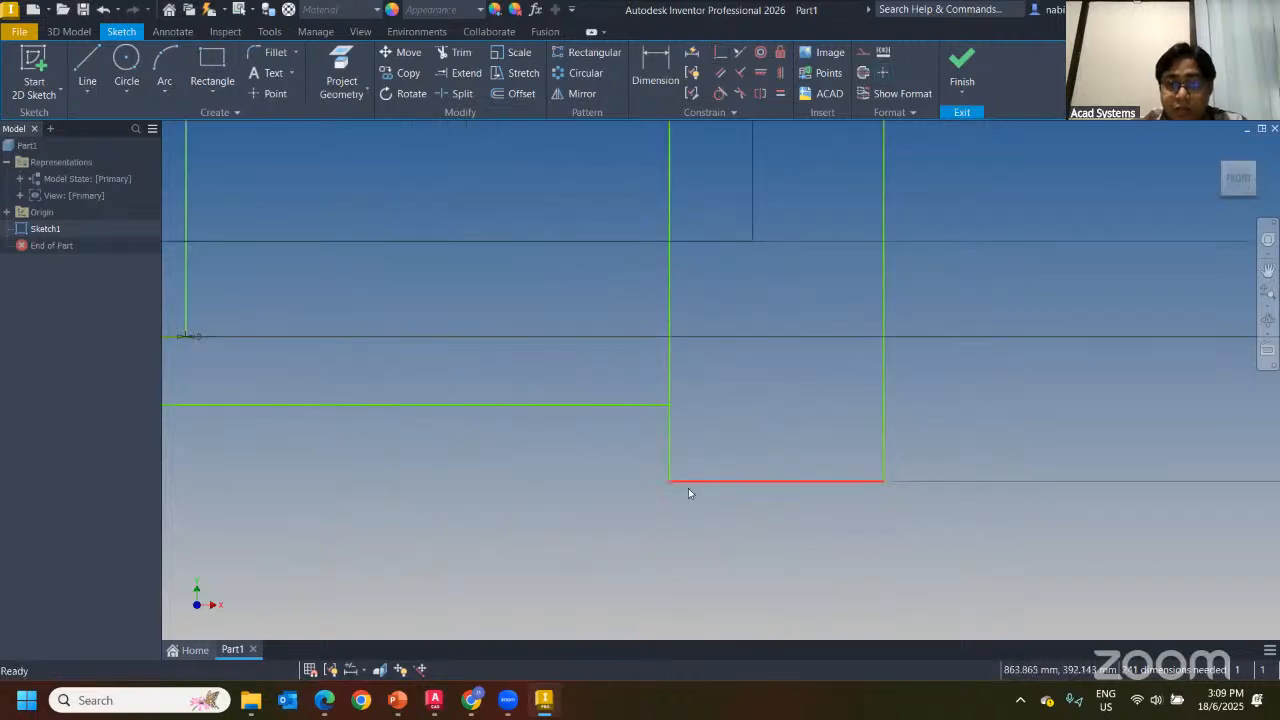
pyautogui.scroll(-3, 553, 526)
pyautogui.scroll(-3, 553, 527)
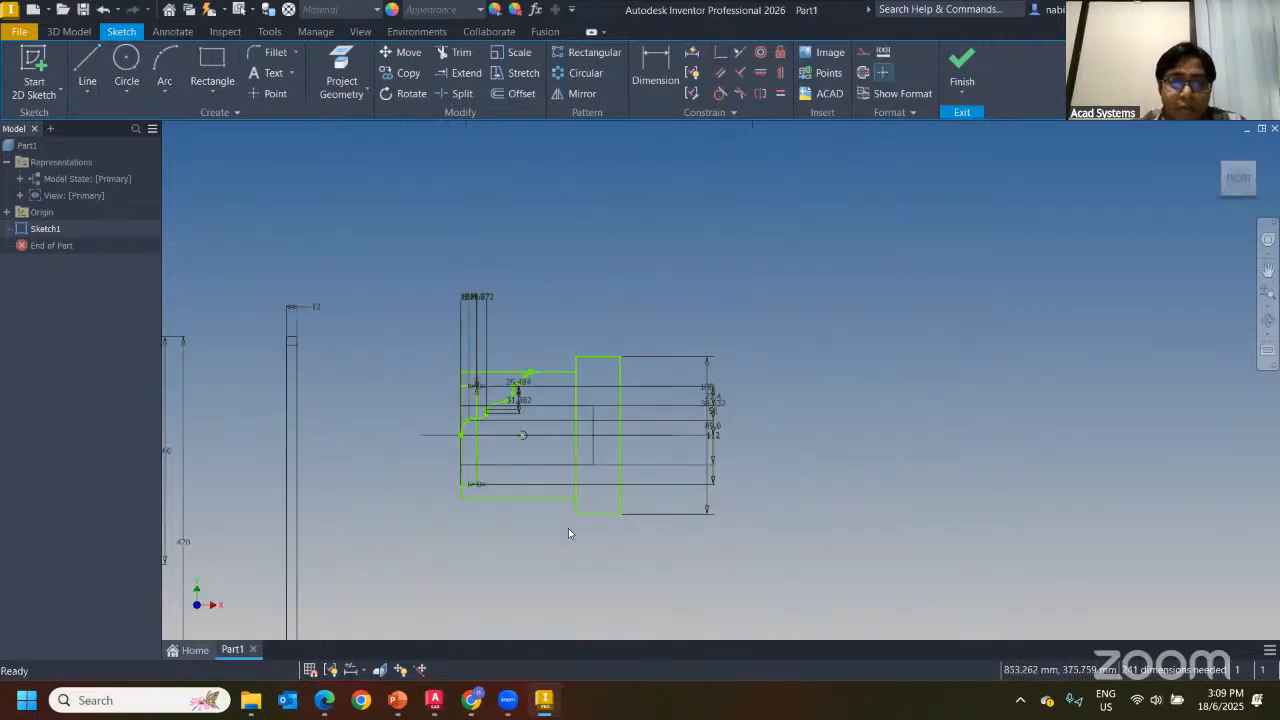
pyautogui.moveTo(640, 423); pyautogui.dragTo(850, 356, button='middle')
pyautogui.scroll(3, 396, 505)
pyautogui.scroll(-5, 418, 486)
pyautogui.moveTo(510, 477); pyautogui.dragTo(603, 394, button='middle')
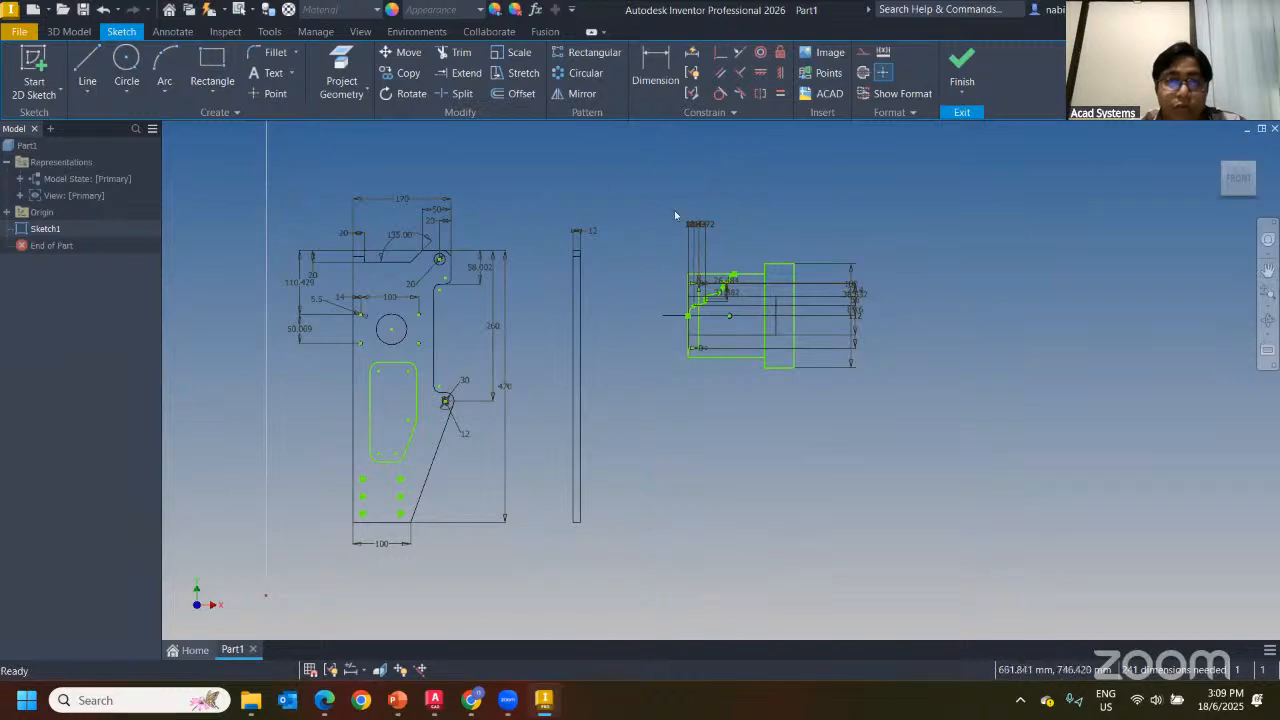
pyautogui.click(962, 70)
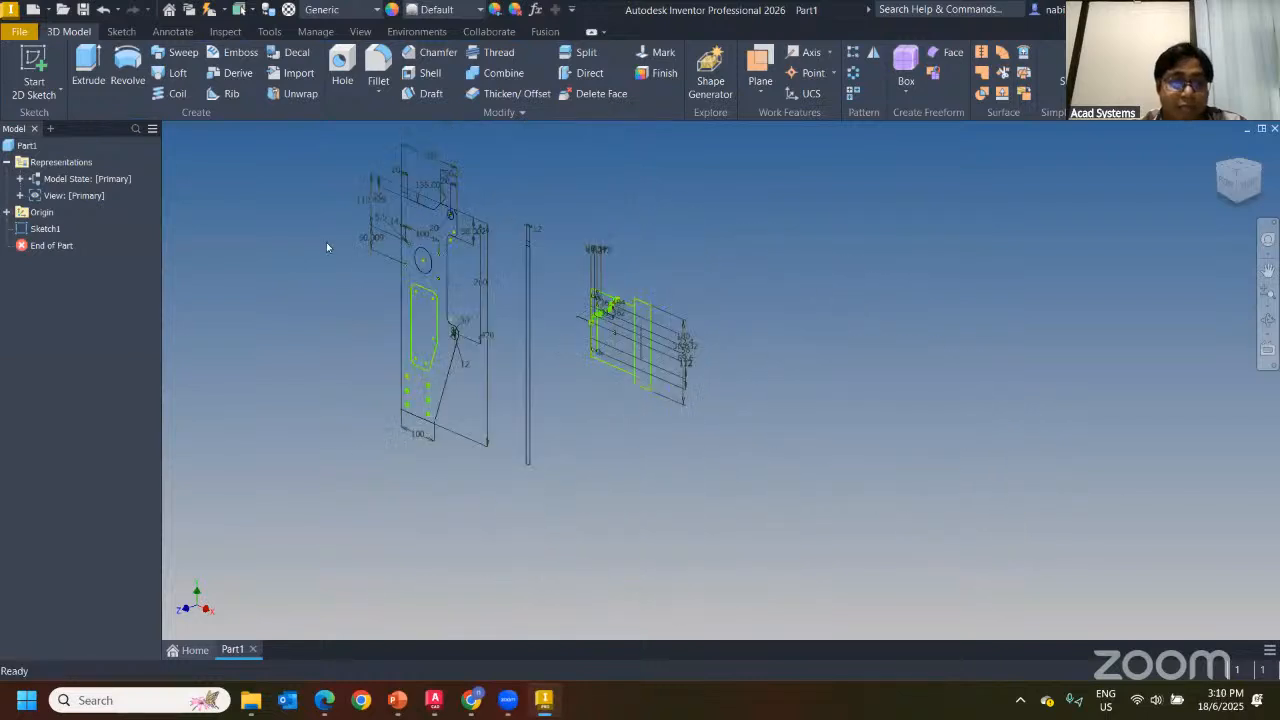
# Extrude the plate profile 10 mm and create a new Standard.ipt part, Part2
pyautogui.click(100, 55)
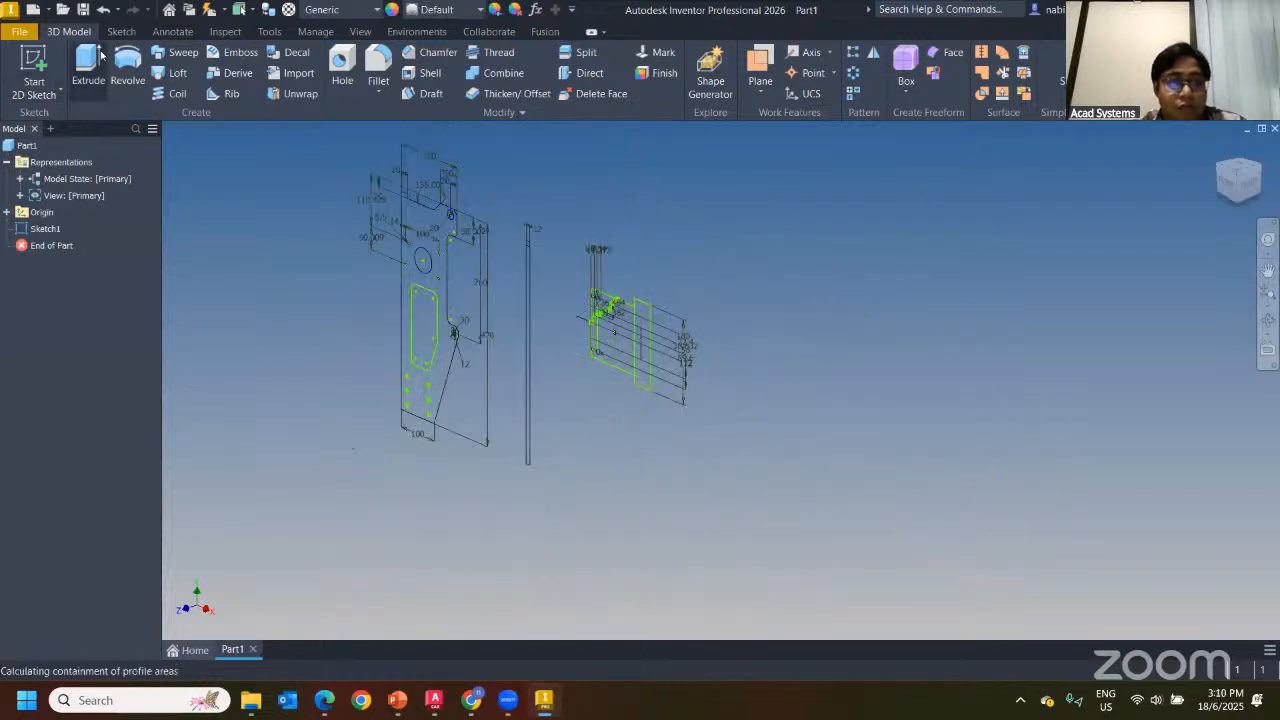
pyautogui.click(418, 245)
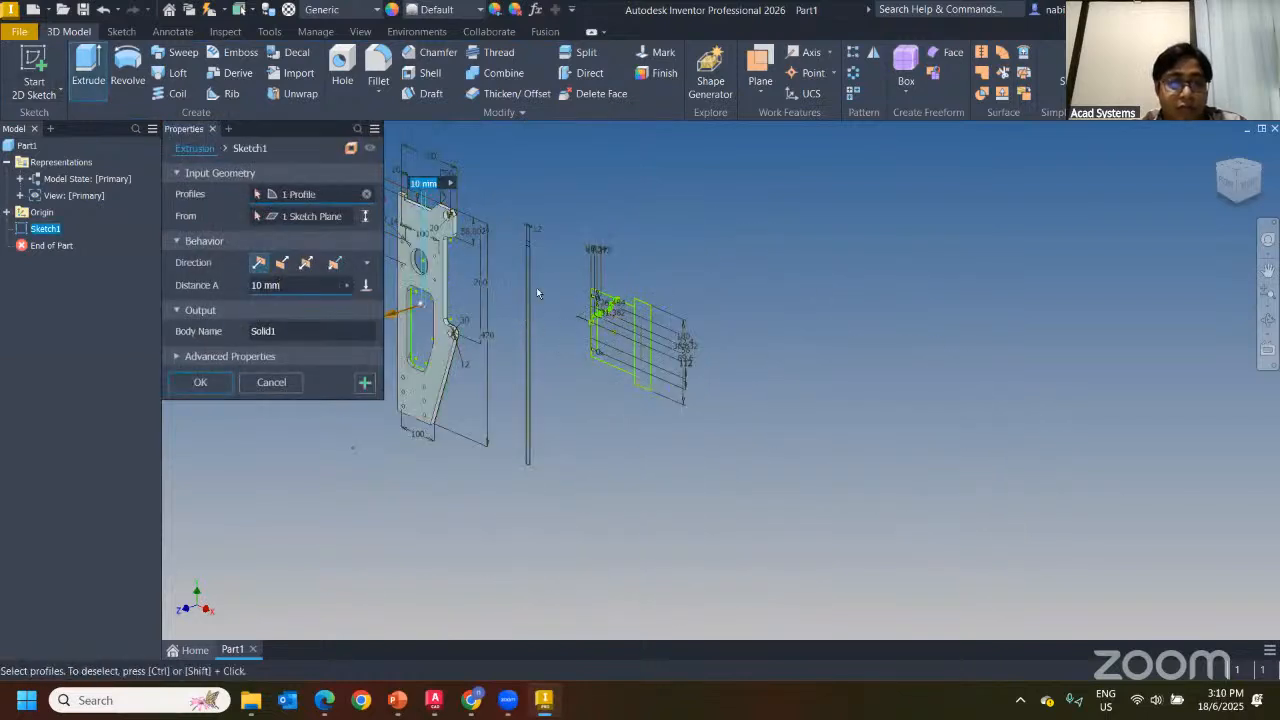
pyautogui.click(198, 382)
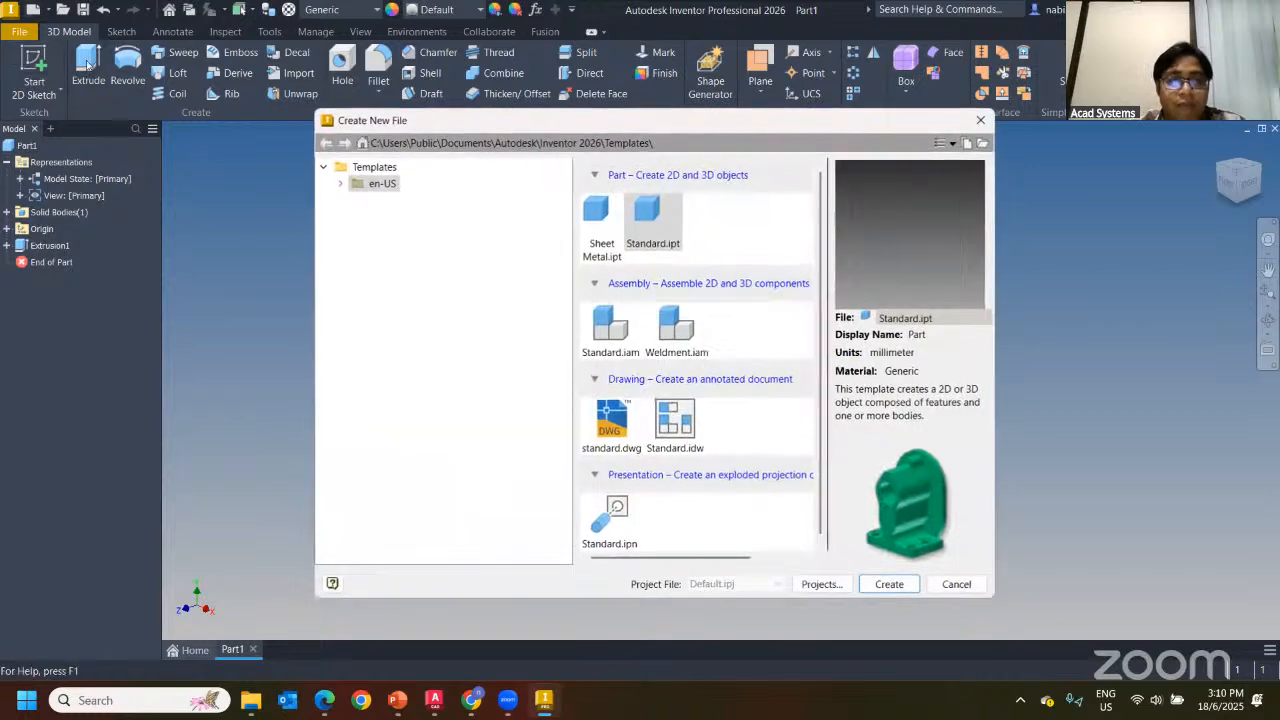
pyautogui.click(33, 9)
pyautogui.doubleClick(660, 231)
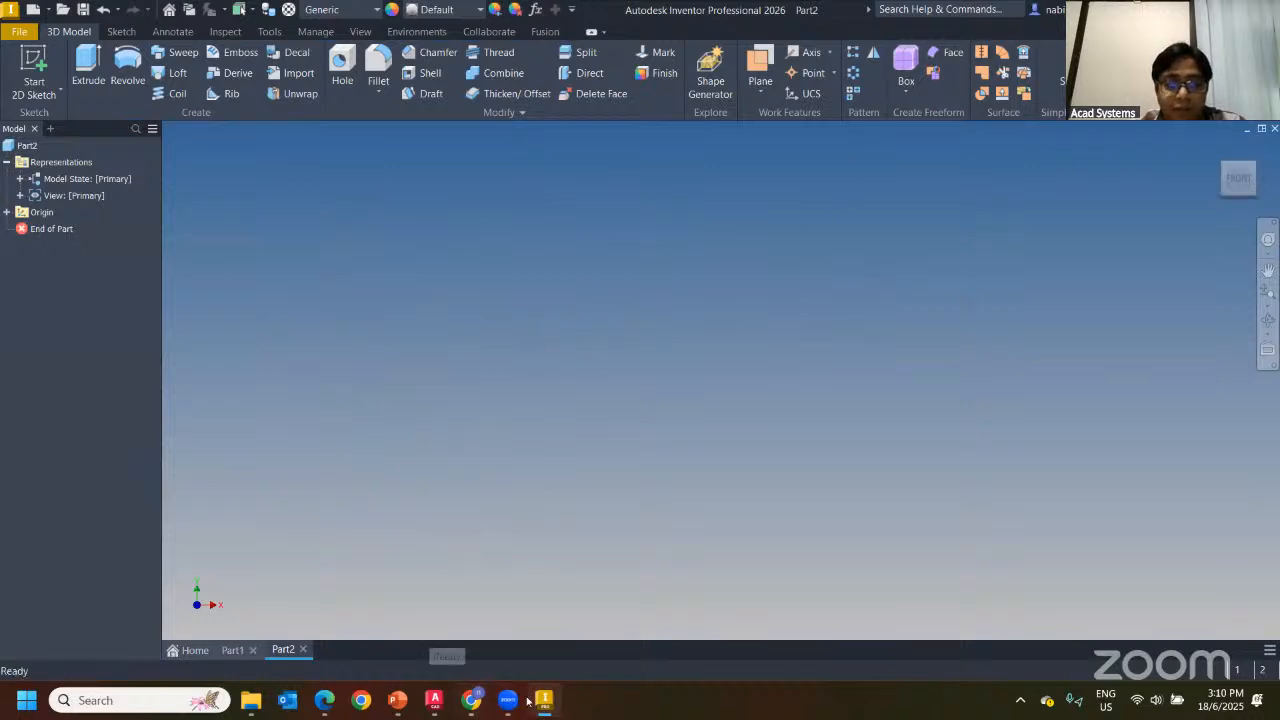
# Window-select all 65 plate objects in xref part.dwg, copy them, and return to Inventor
pyautogui.click(434, 700)
pyautogui.scroll(-3, 635, 410)
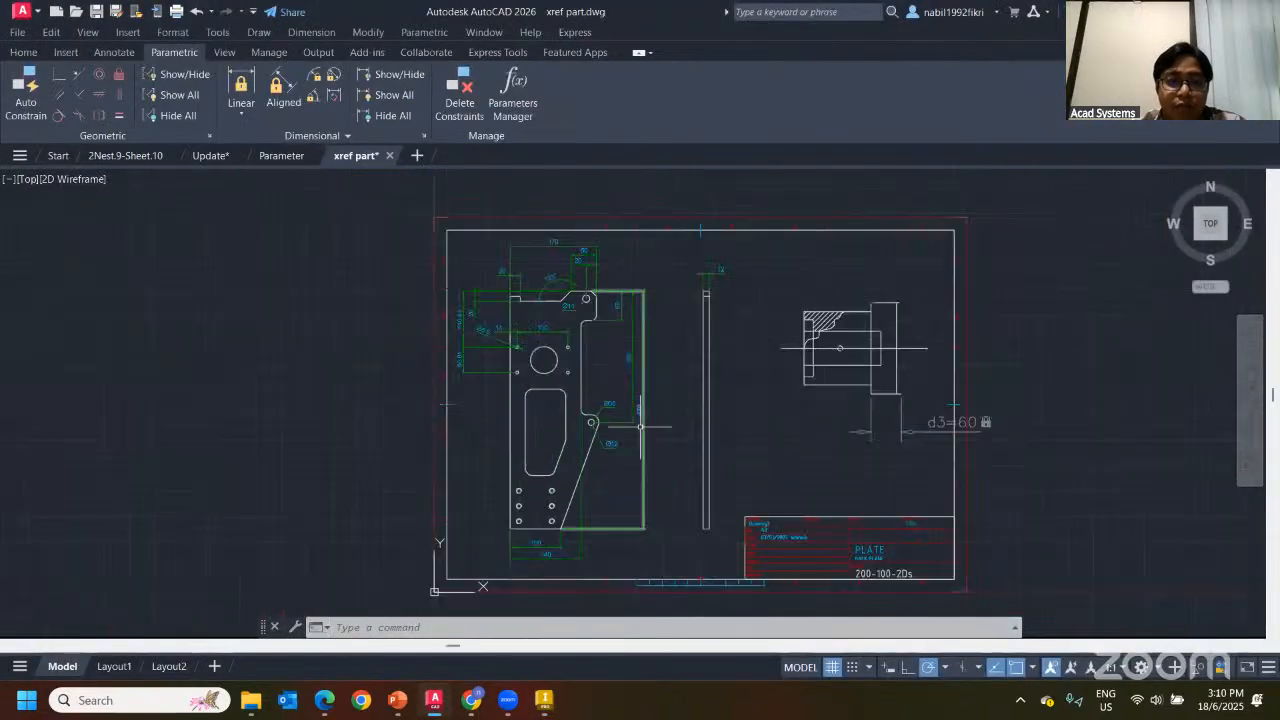
pyautogui.click(452, 235)
pyautogui.click(656, 564)
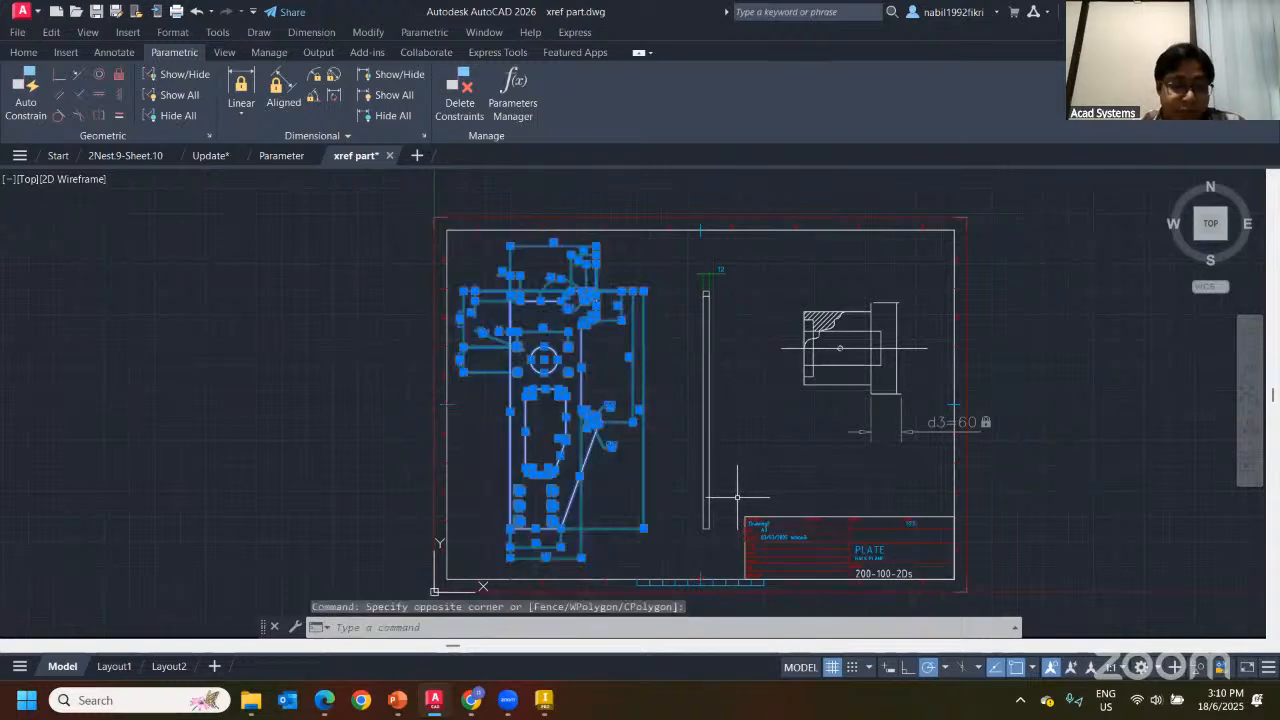
pyautogui.hotkey('ctrl', 'c')
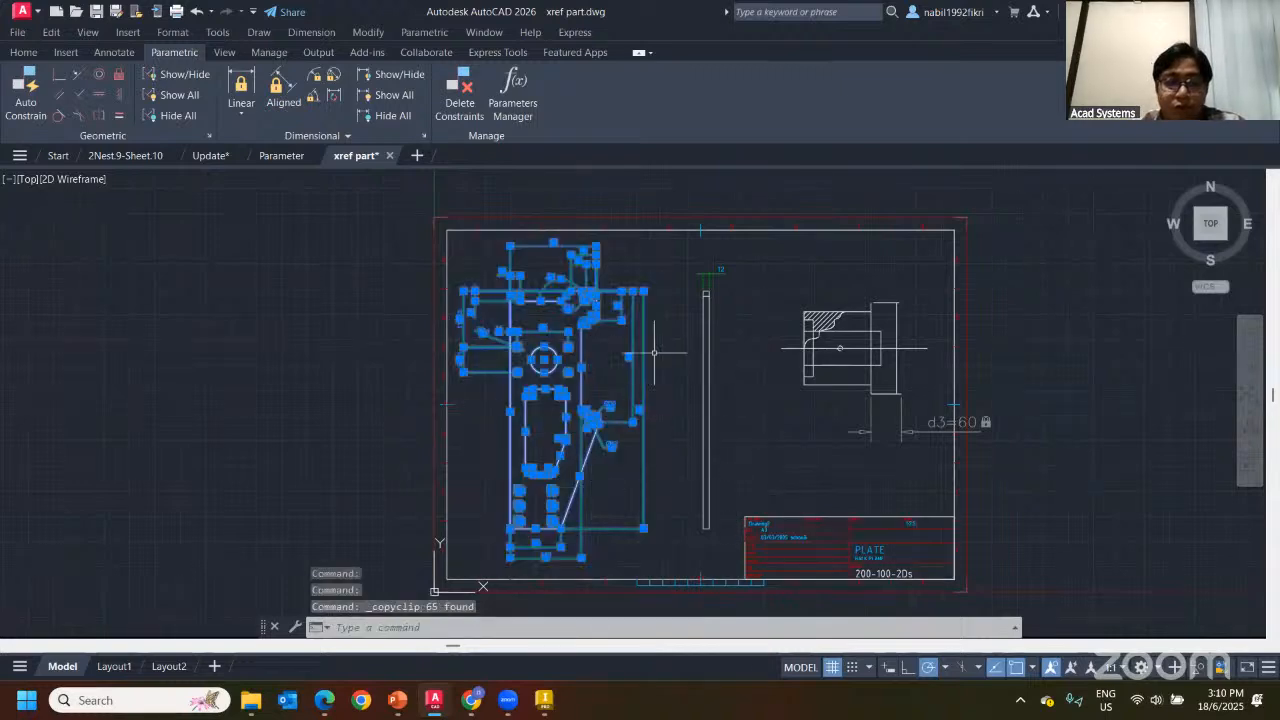
pyautogui.click(544, 700)
# Start a sketch on Part2's front plane and place the pasted plate geometry
pyautogui.press('s')
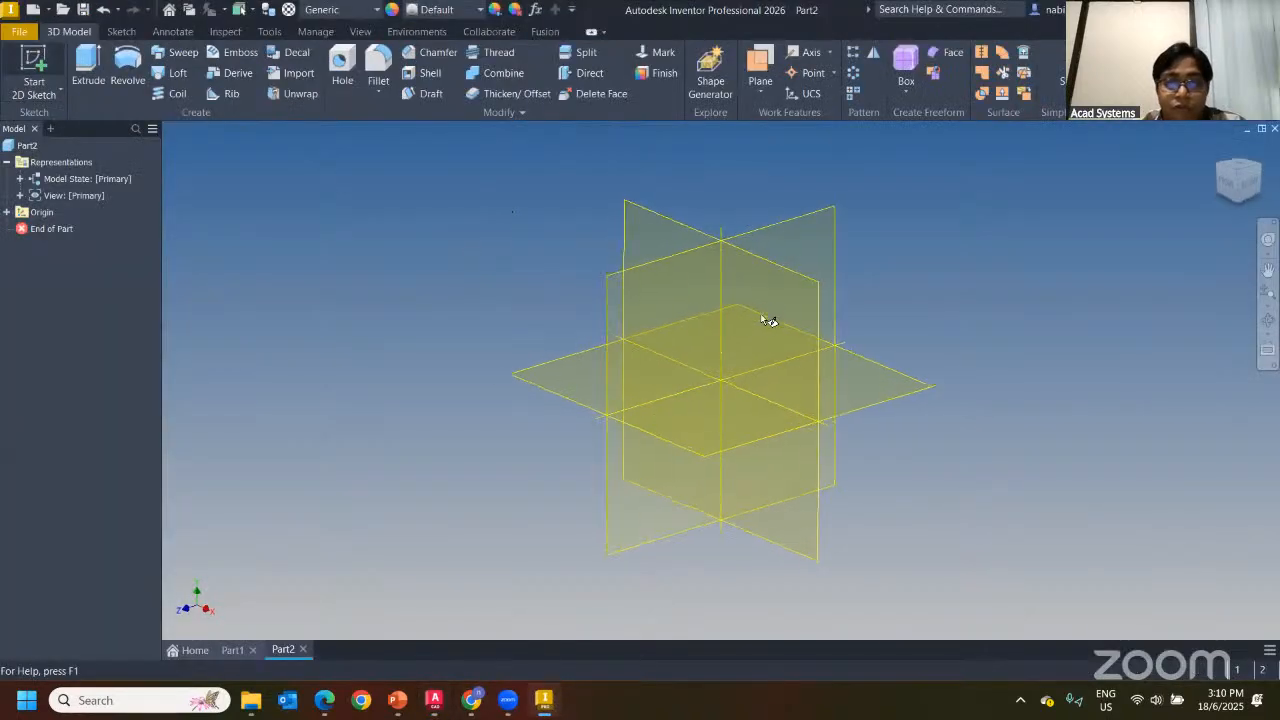
pyautogui.click(765, 315)
pyautogui.moveTo(776, 310); pyautogui.dragTo(366, 468, button='middle')
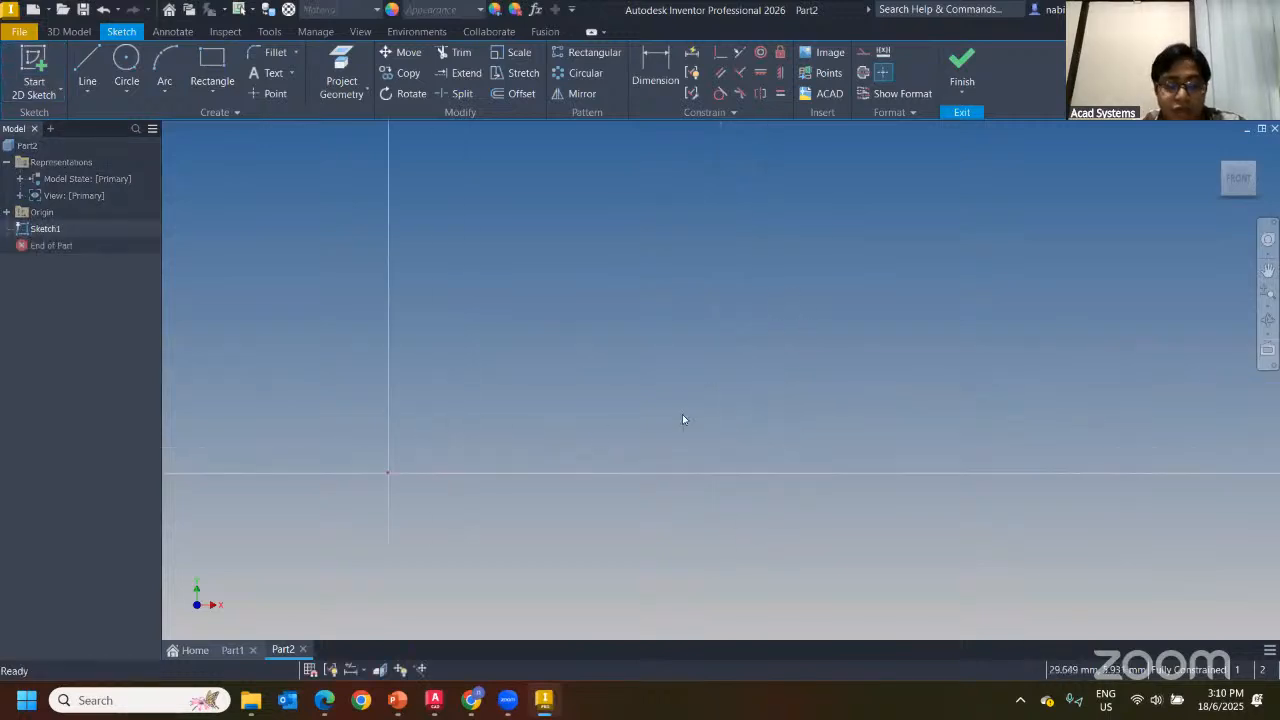
pyautogui.click(431, 462)
# Zoom and pan to bring the pasted plate profile into view
pyautogui.scroll(-8, 513, 462)
pyautogui.scroll(-3, 723, 394)
pyautogui.moveTo(723, 394); pyautogui.dragTo(570, 473, button='middle')
pyautogui.scroll(4, 603, 373)
pyautogui.moveTo(536, 354)
pyautogui.mouseDown(button='middle')
pyautogui.moveTo(589, 342)
pyautogui.moveTo(589, 294)
pyautogui.moveTo(686, 328)
pyautogui.mouseUp(button='middle')
pyautogui.scroll(3, 578, 234)
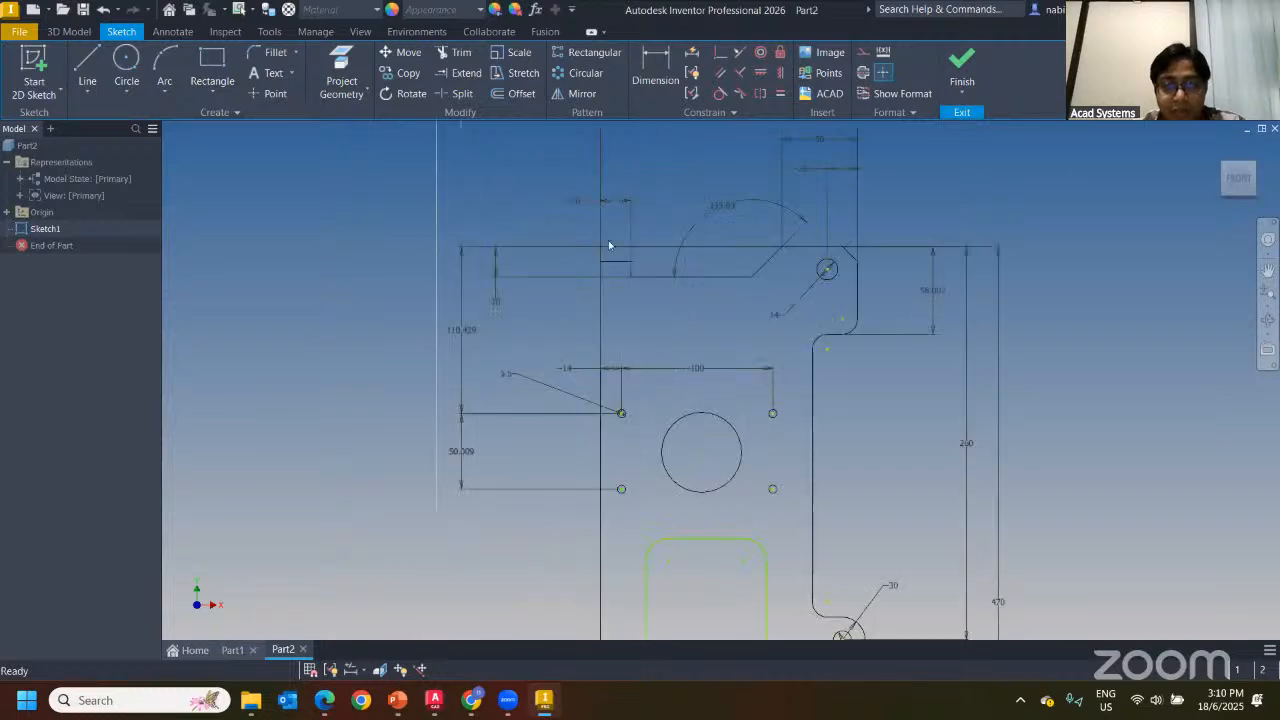
pyautogui.scroll(3, 560, 232)
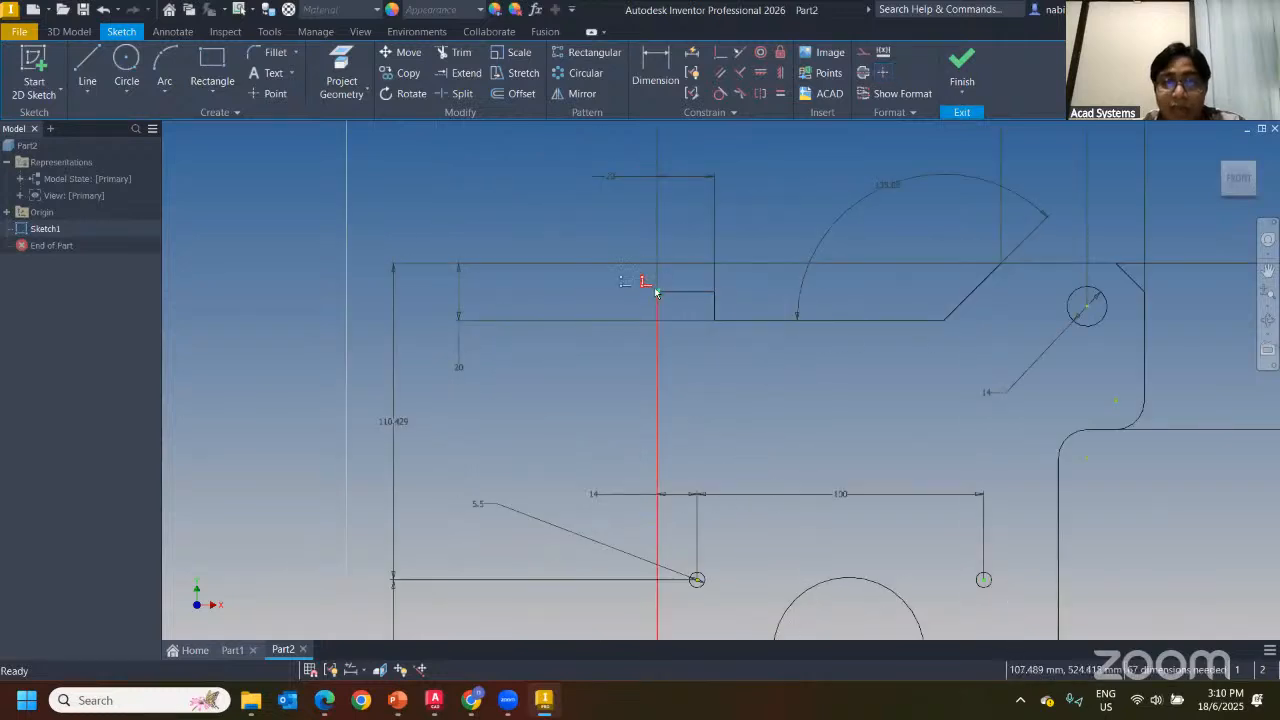
pyautogui.scroll(-7, 570, 211)
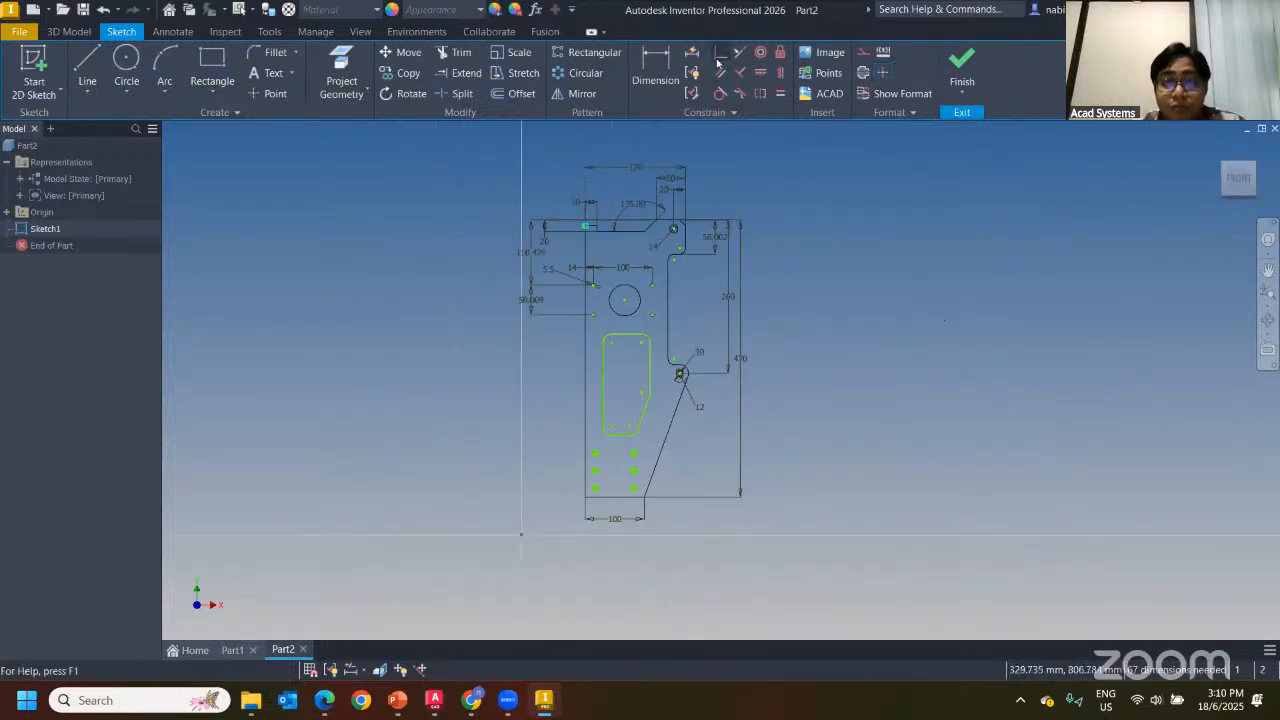
# Select and inspect the pasted plate geometry, which still needs 67 dimensions
pyautogui.moveTo(533, 160); pyautogui.dragTo(778, 545)
pyautogui.scroll(8, 631, 494)
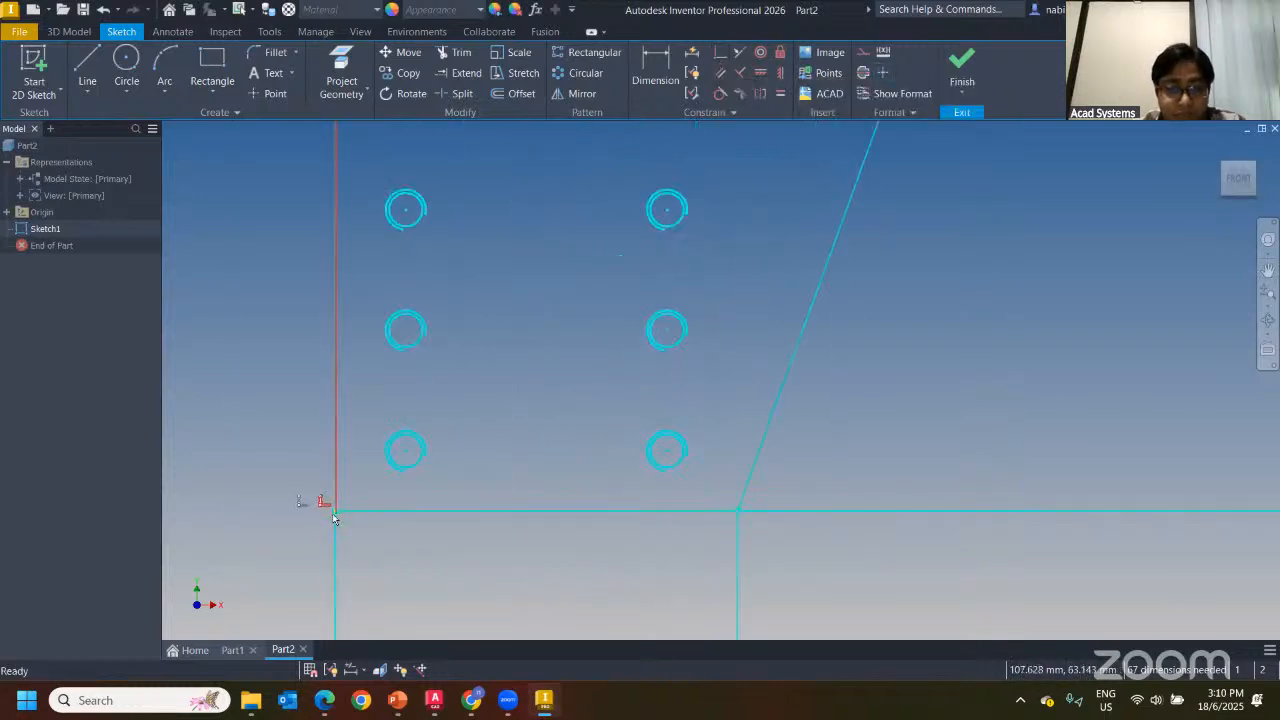
pyautogui.scroll(-9, 815, 461)
pyautogui.moveTo(893, 318); pyautogui.dragTo(740, 349, button='middle')
pyautogui.click(808, 336)
pyautogui.scroll(3, 728, 362)
pyautogui.scroll(-5, 750, 375)
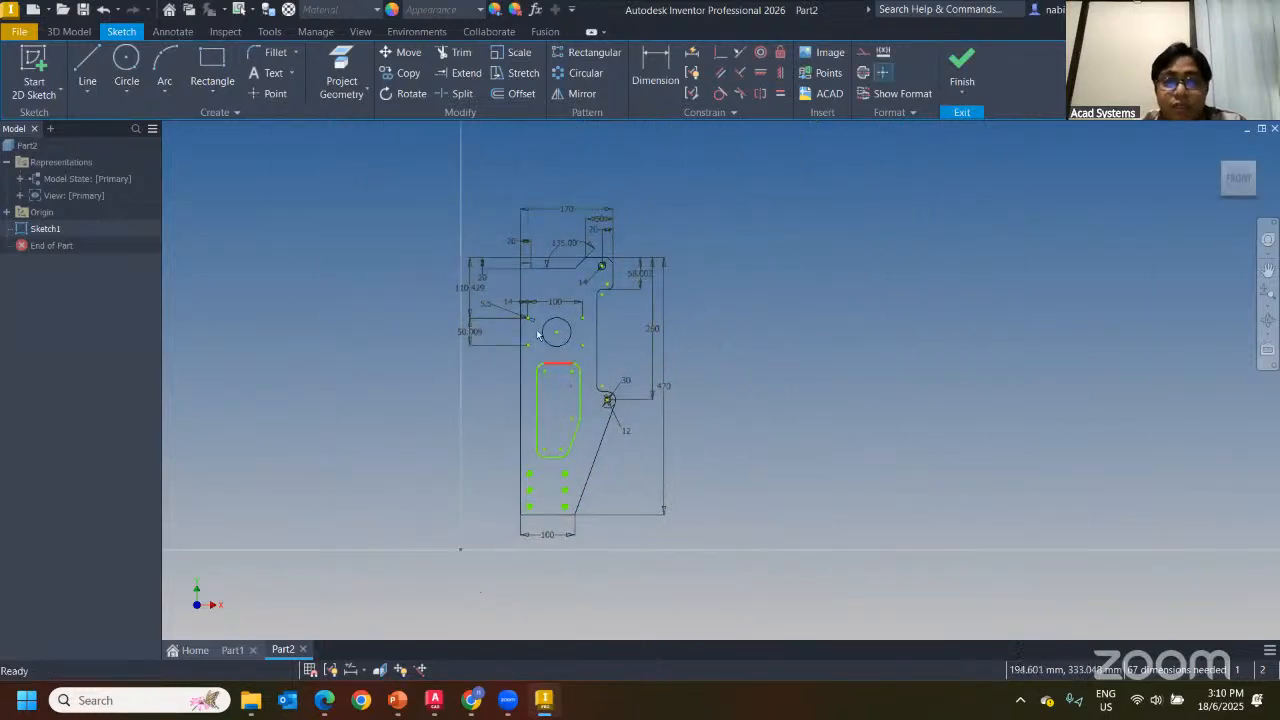
pyautogui.moveTo(696, 339); pyautogui.dragTo(768, 322, button='middle')
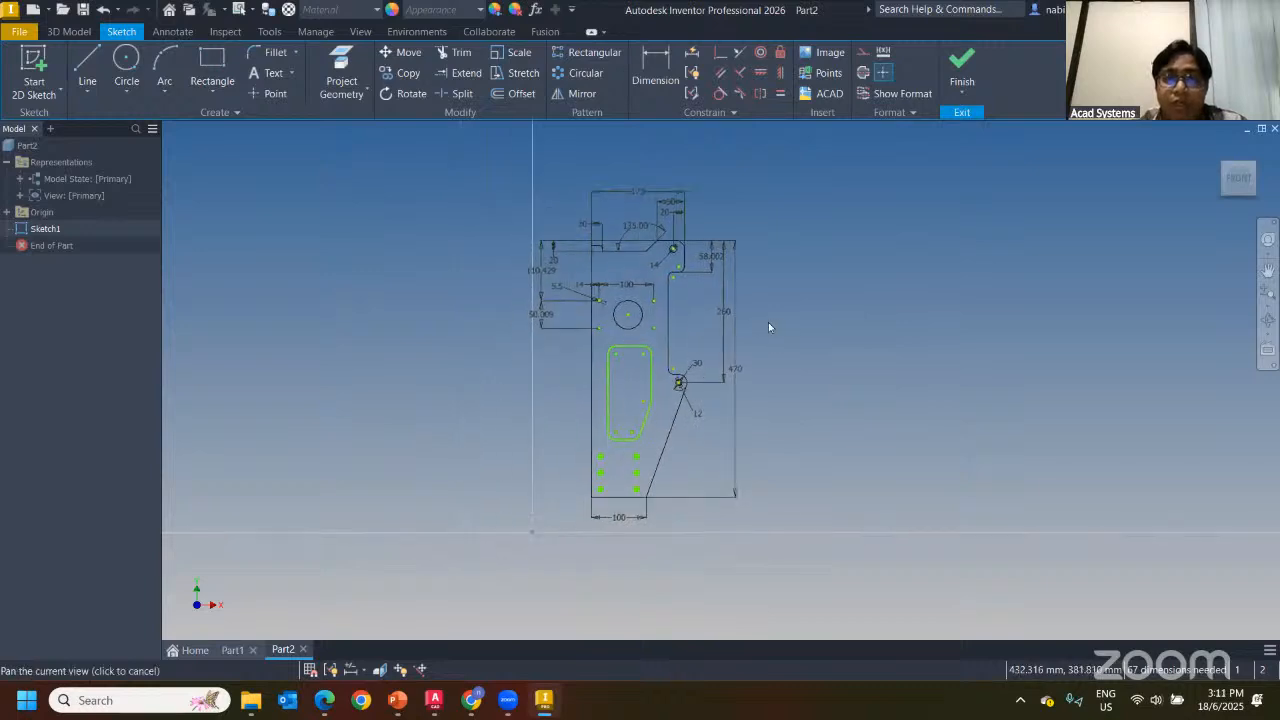
pyautogui.scroll(3, 620, 323)
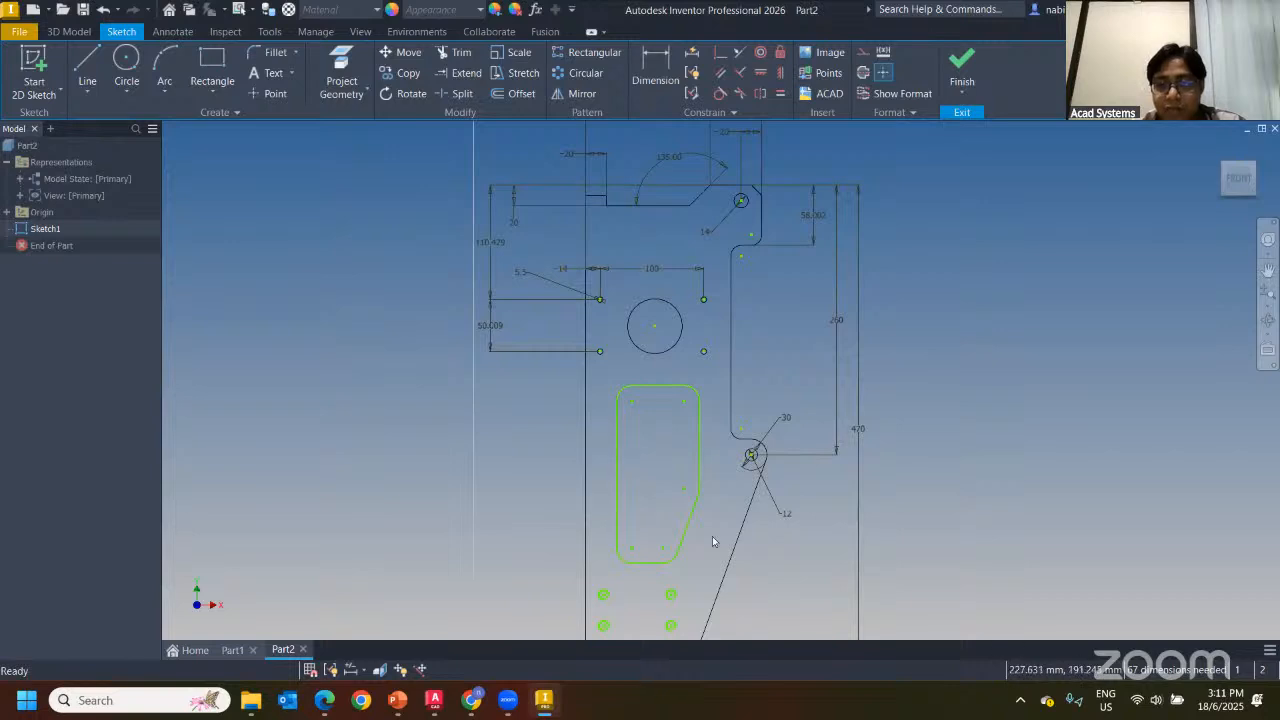
pyautogui.moveTo(708, 466); pyautogui.dragTo(598, 407, button='middle')
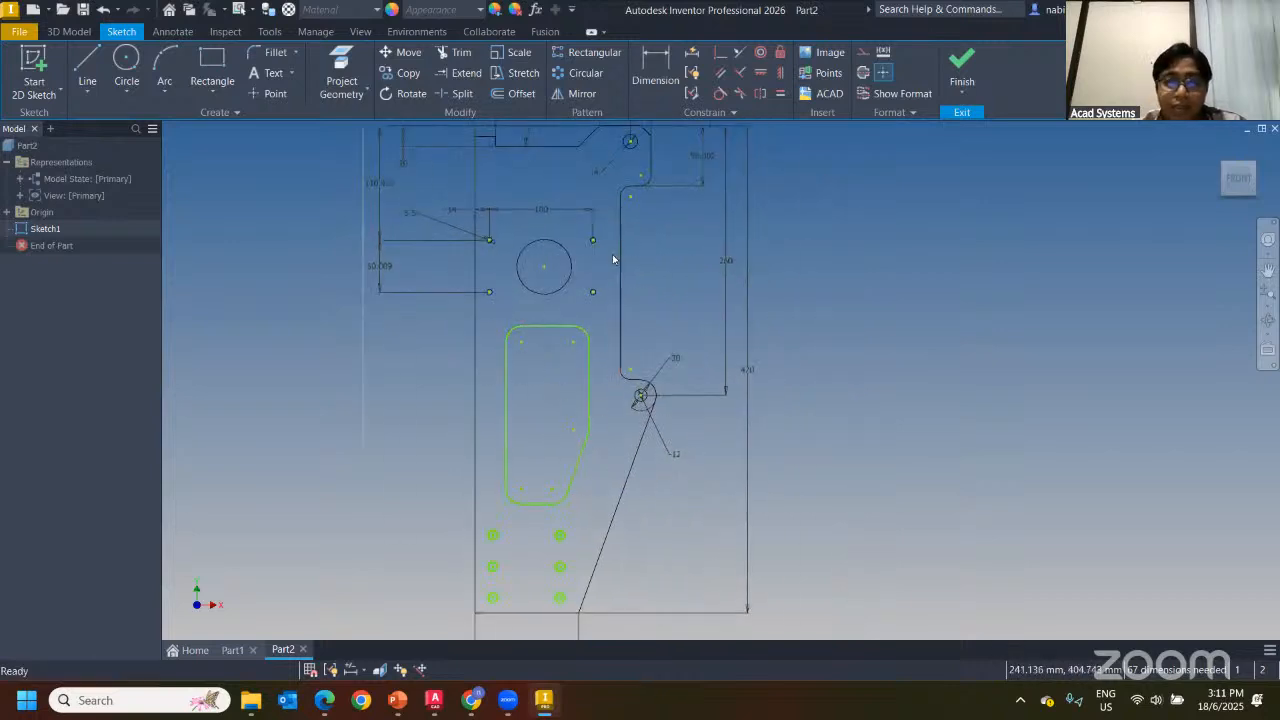
pyautogui.scroll(-2, 563, 232)
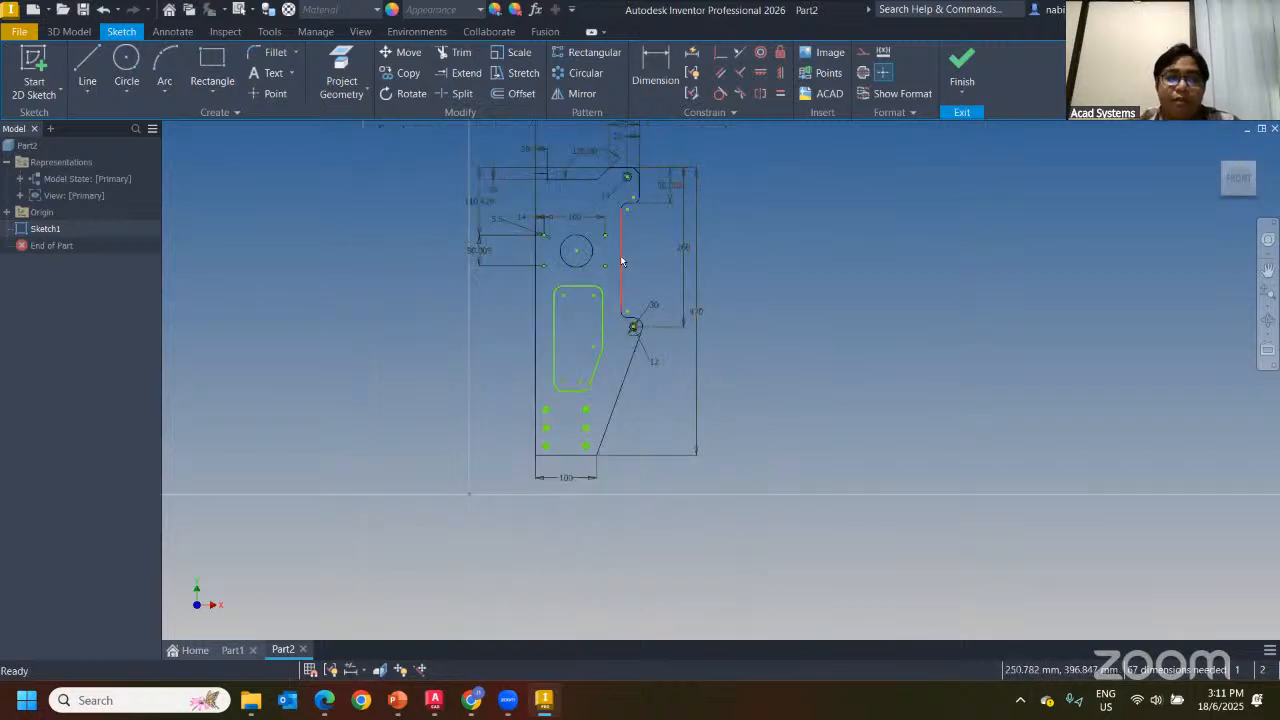
pyautogui.scroll(3, 627, 231)
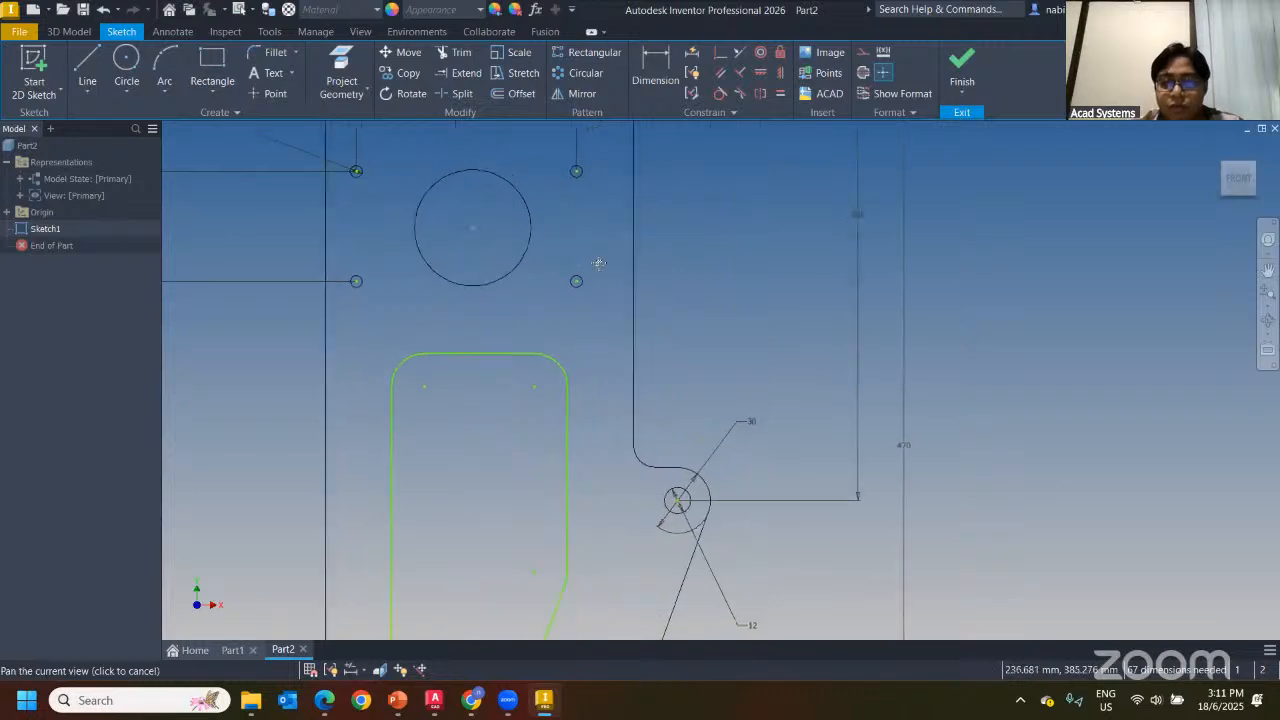
pyautogui.scroll(-3, 662, 303)
pyautogui.scroll(1, 747, 303)
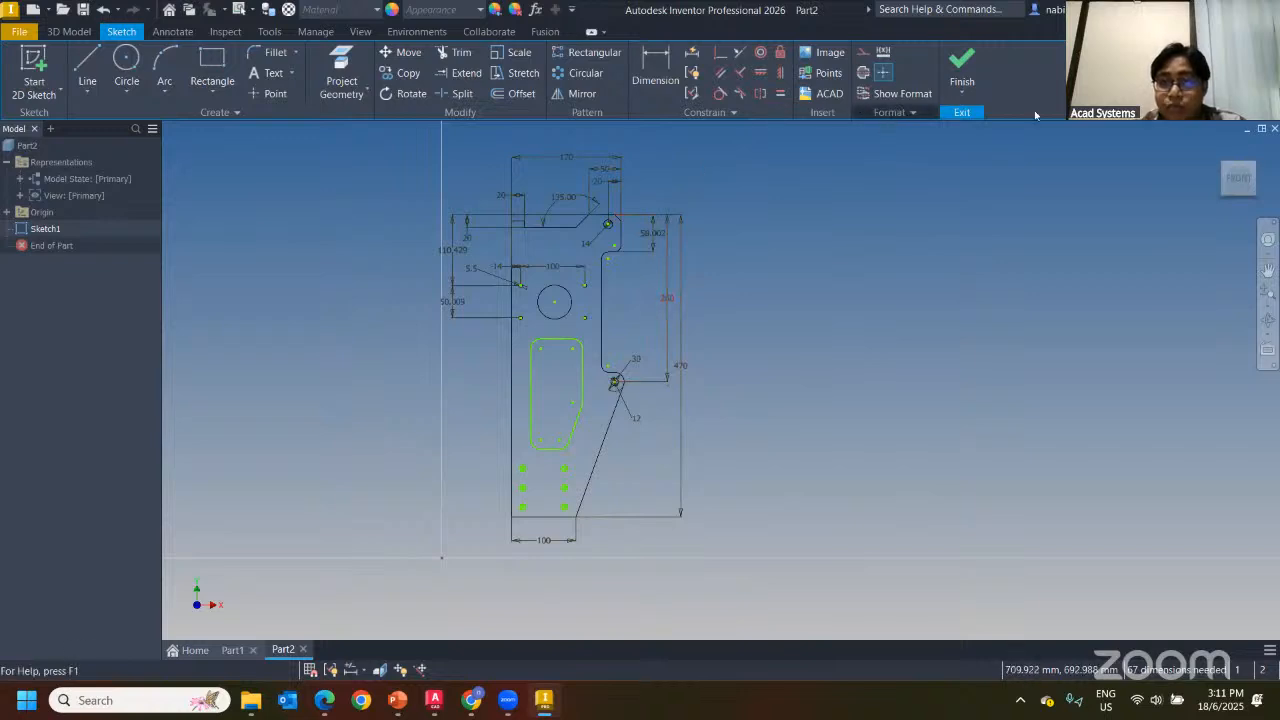
# Turn on line formatting and colour the inner cutout's top edge red
pyautogui.click(900, 113)
pyautogui.click(953, 134)
pyautogui.click(589, 316)
pyautogui.click(551, 341)
pyautogui.click(898, 93)
pyautogui.click(905, 112)
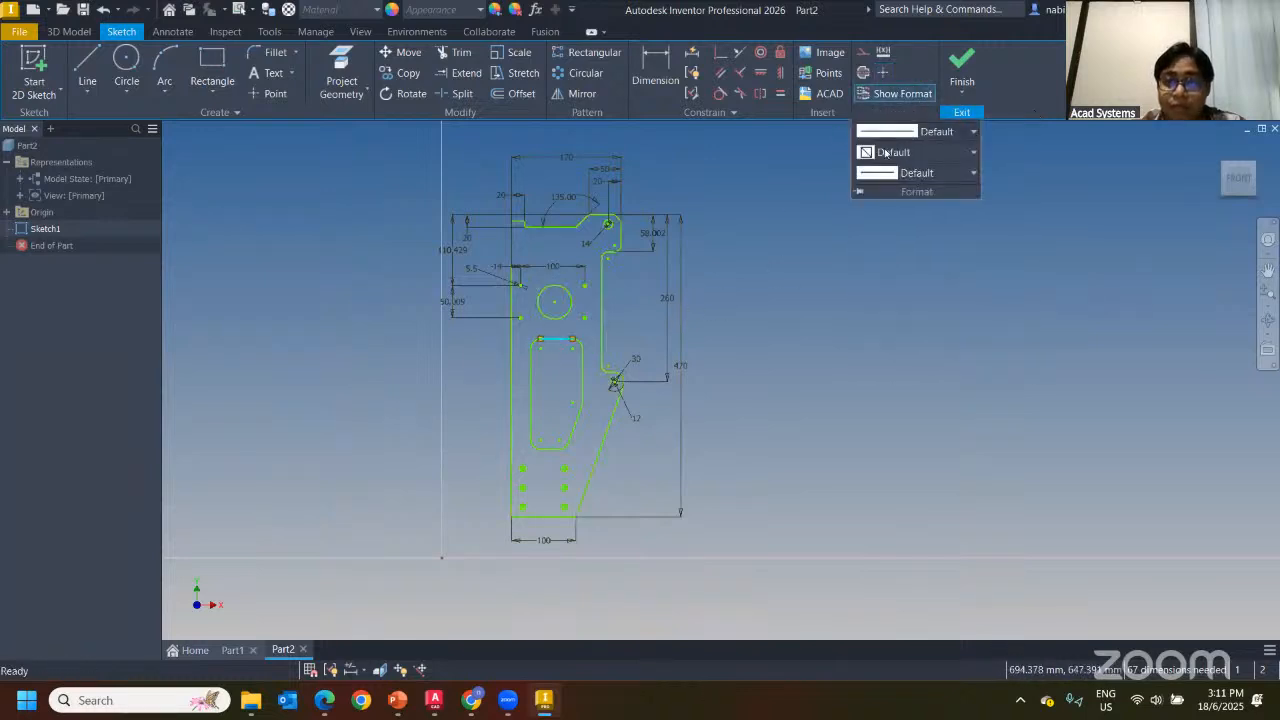
pyautogui.click(905, 152)
pyautogui.click(910, 208)
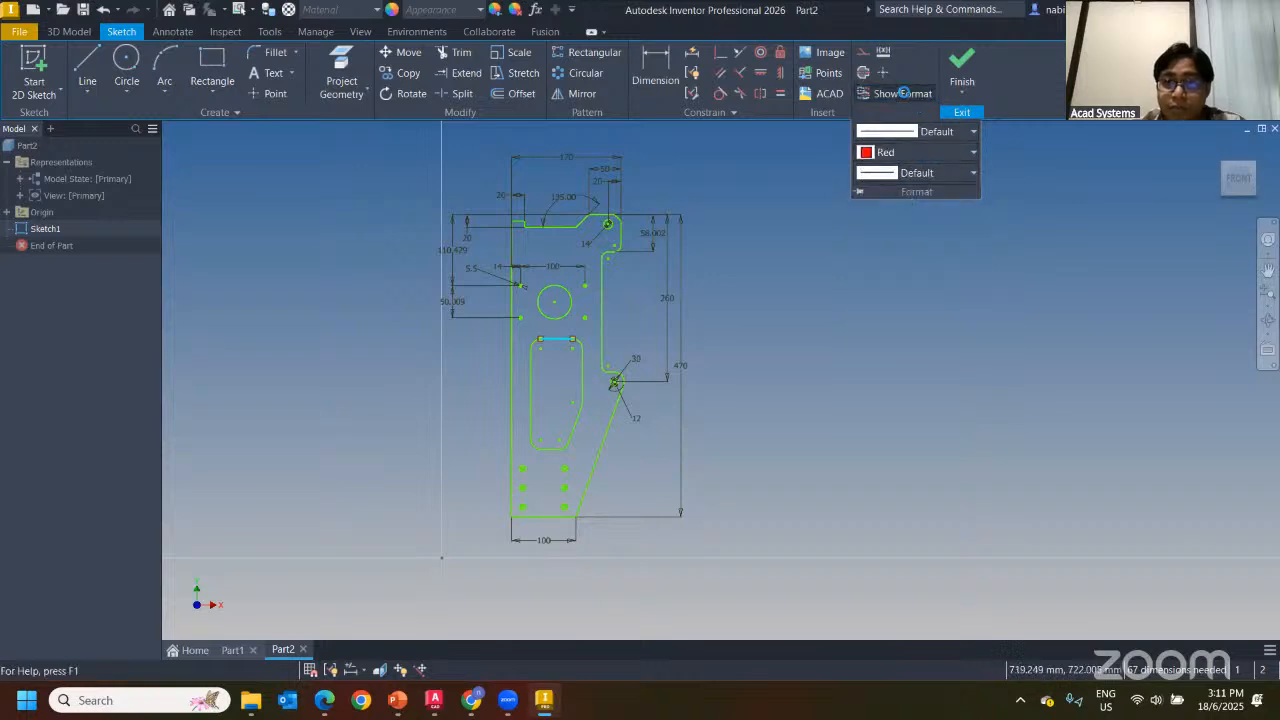
pyautogui.click(787, 309)
pyautogui.click(887, 98)
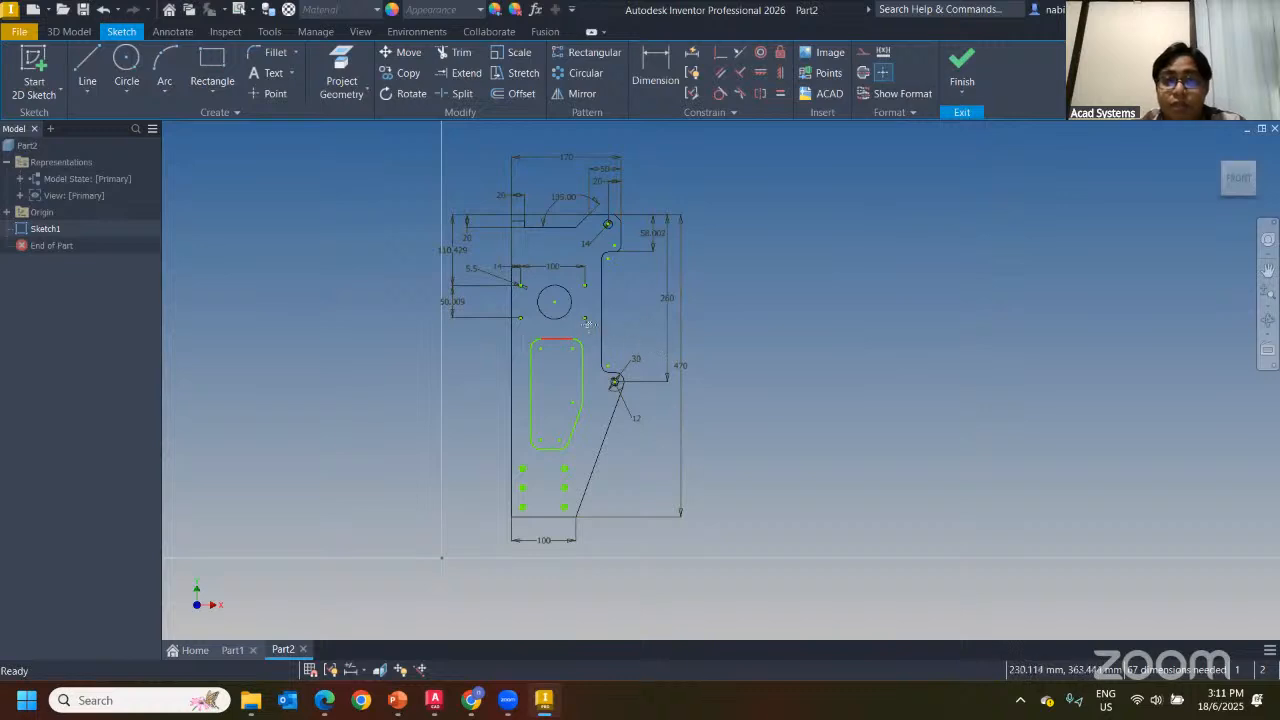
# Reset the whole plate sketch's line style, colour and line weight to Default
pyautogui.moveTo(462, 167); pyautogui.dragTo(736, 577)
pyautogui.click(910, 112)
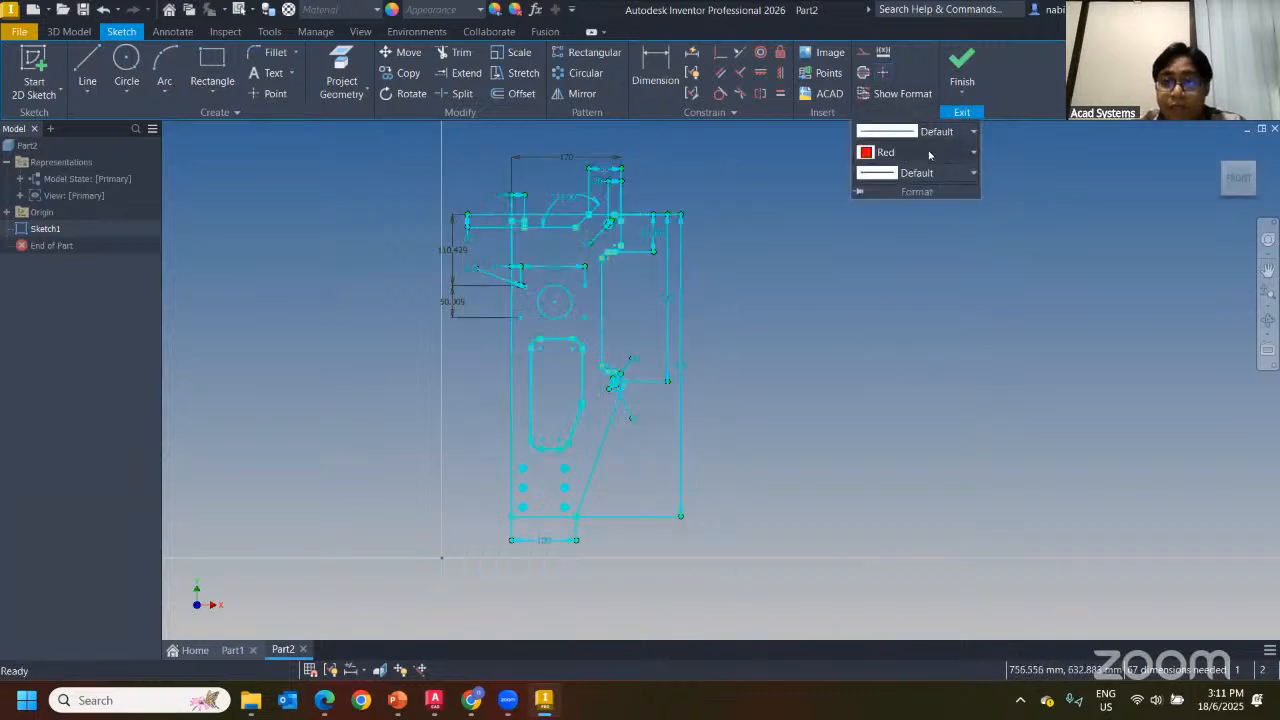
pyautogui.click(943, 134)
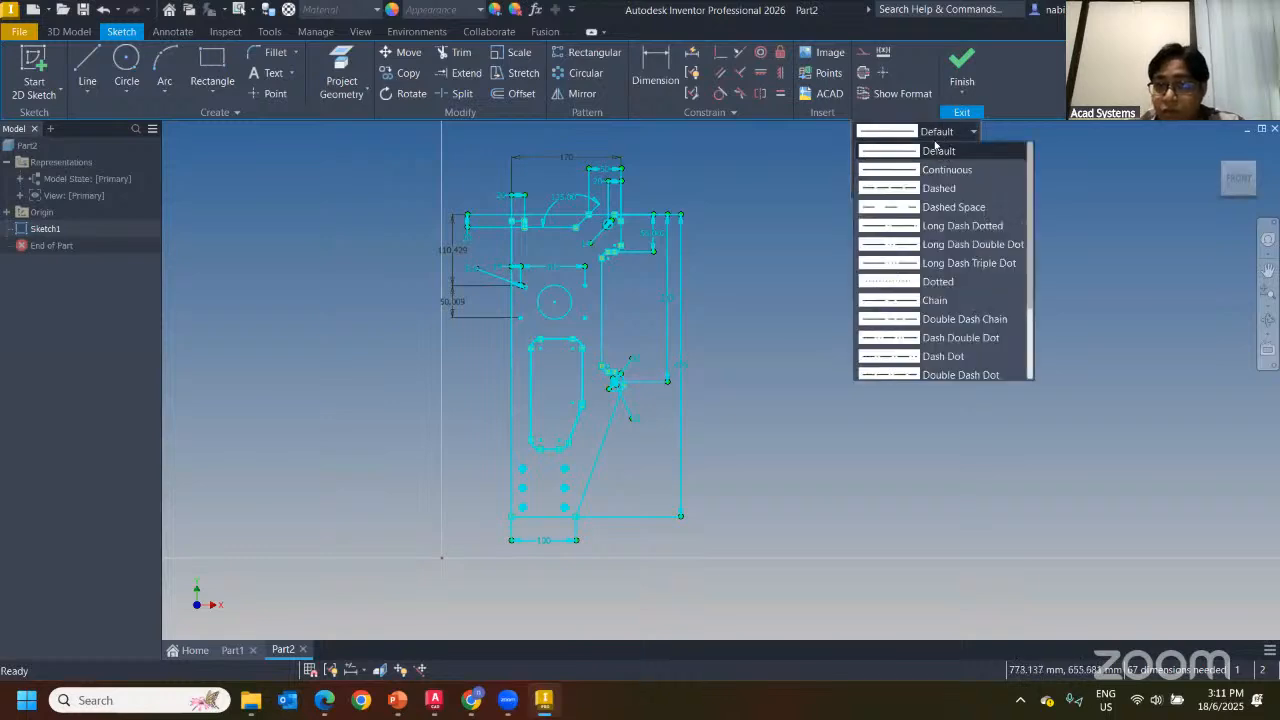
pyautogui.click(935, 151)
pyautogui.click(935, 152)
pyautogui.click(910, 172)
pyautogui.click(920, 173)
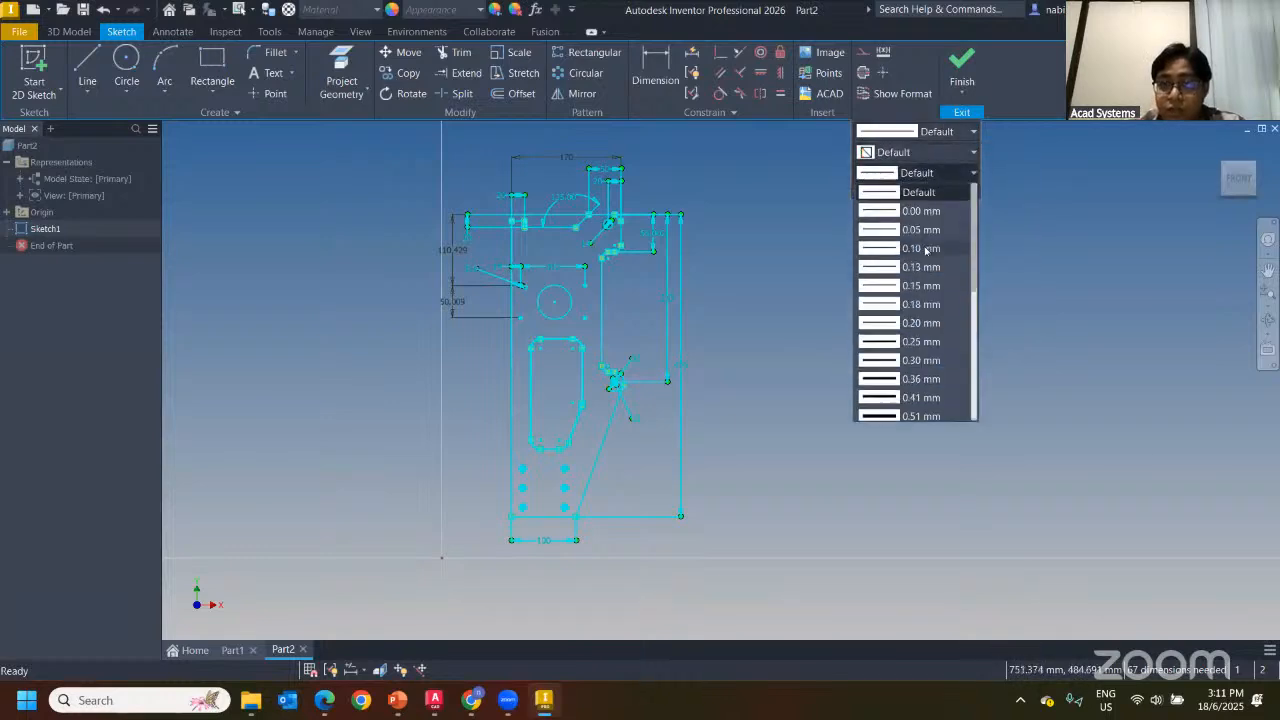
pyautogui.click(906, 192)
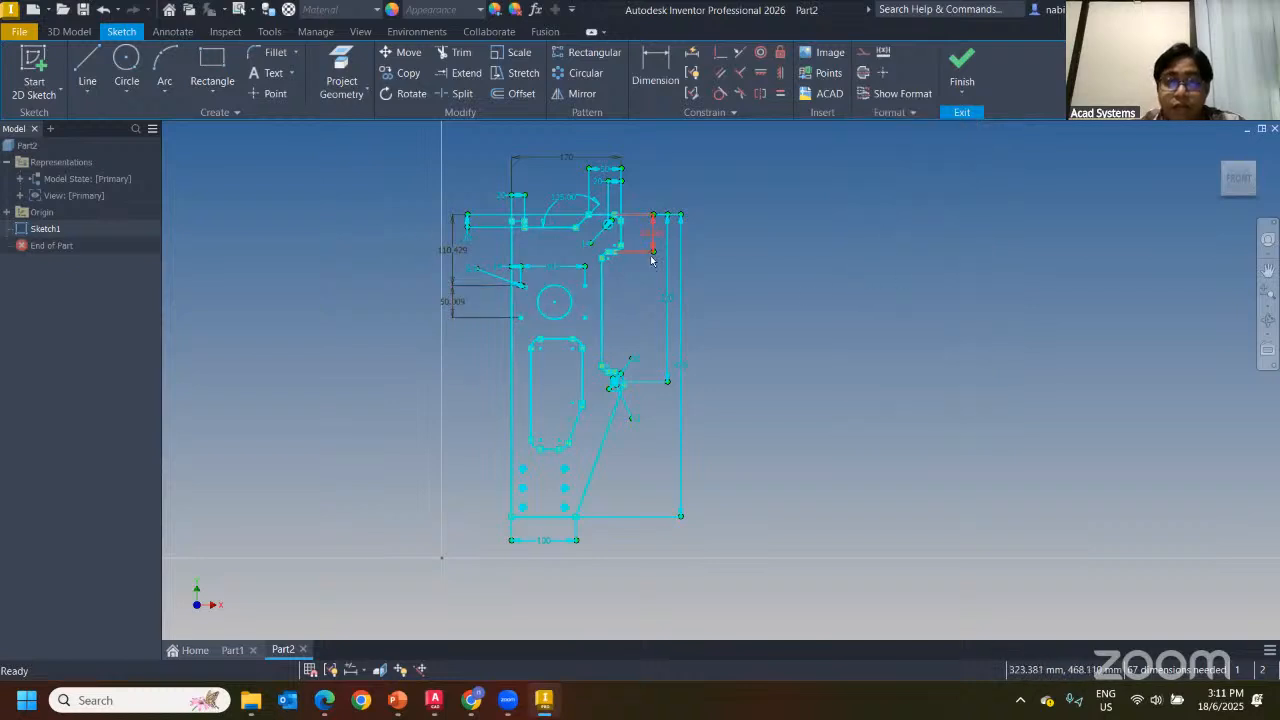
pyautogui.click(637, 303)
pyautogui.scroll(3, 550, 278)
pyautogui.scroll(-3, 566, 262)
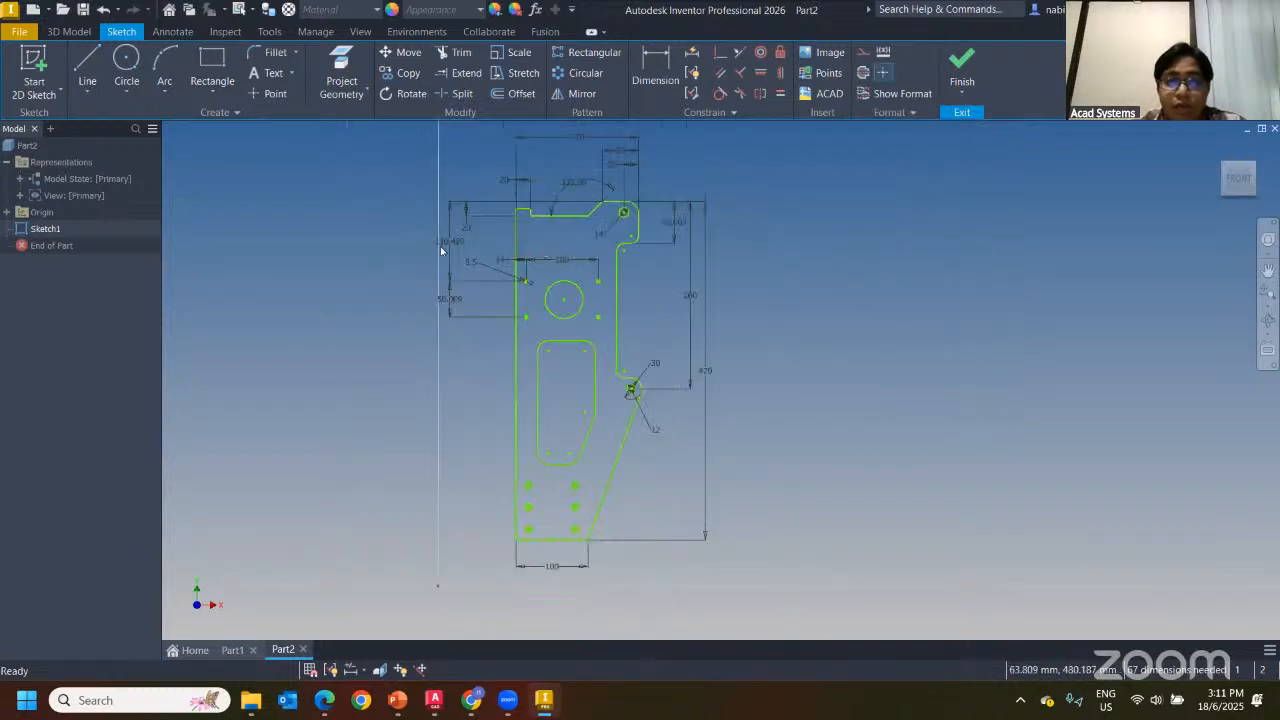
pyautogui.scroll(-2, 710, 295)
pyautogui.scroll(2, 690, 370)
pyautogui.scroll(-2, 586, 337)
pyautogui.scroll(3, 677, 341)
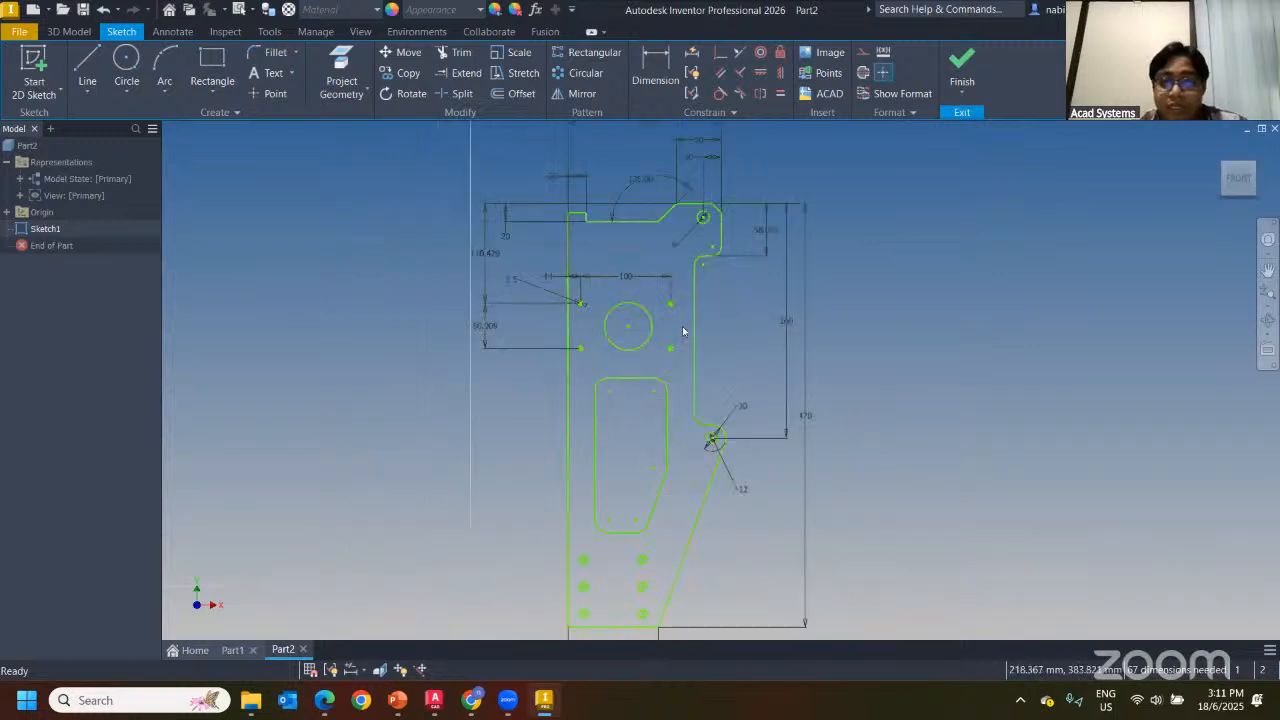
pyautogui.moveTo(690, 340); pyautogui.dragTo(683, 340)
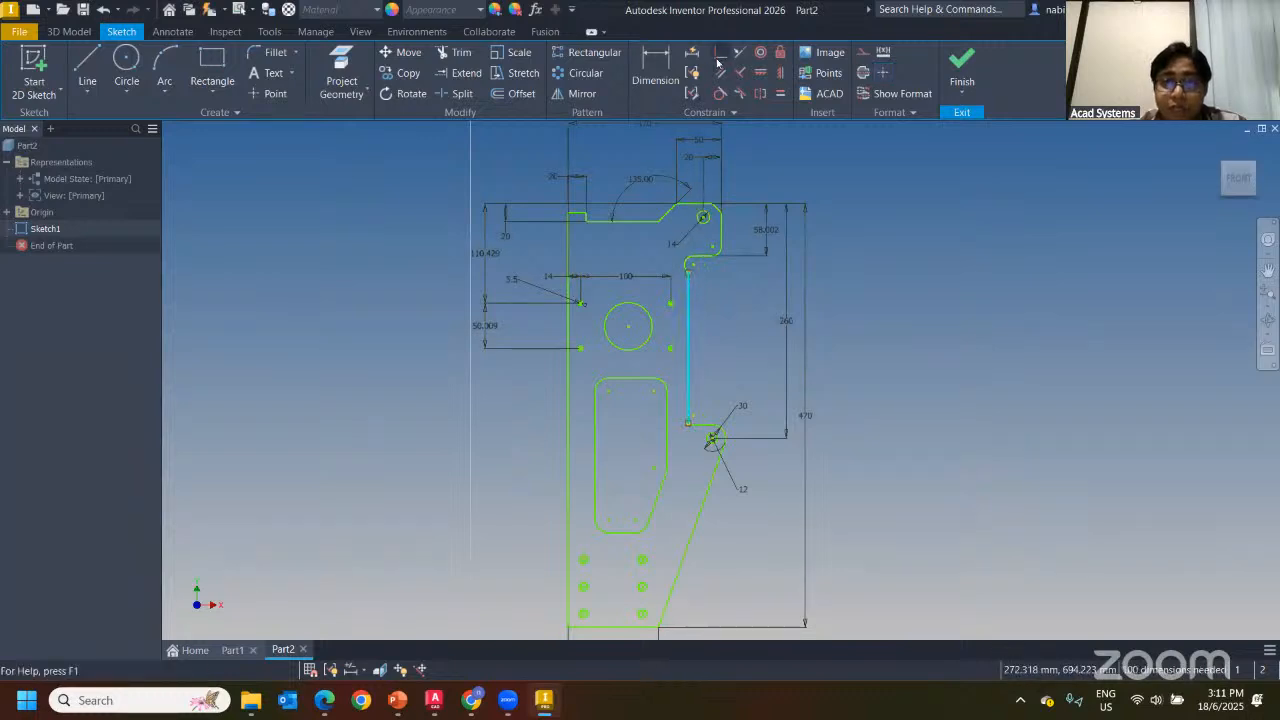
pyautogui.click(105, 10)
pyautogui.scroll(-3, 812, 222)
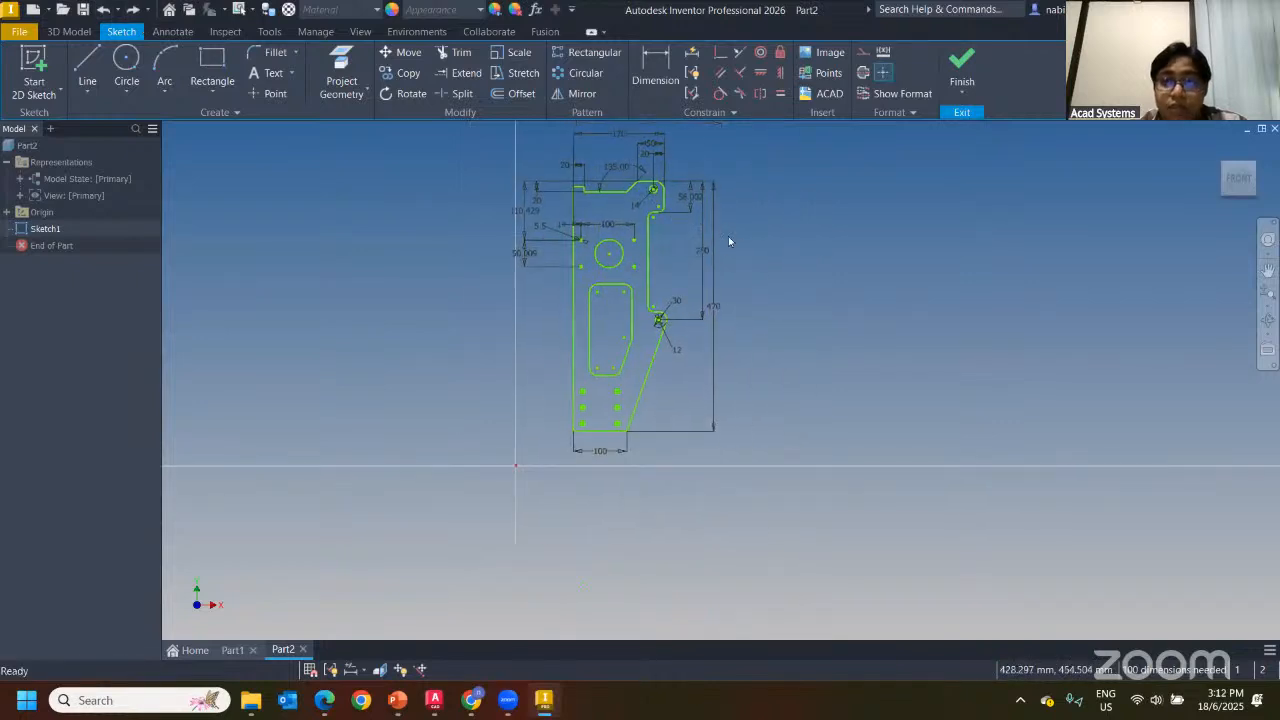
# Auto-constrain the entire plate sketch with Auto Dimension's Dimensions option unchecked
pyautogui.click(691, 77)
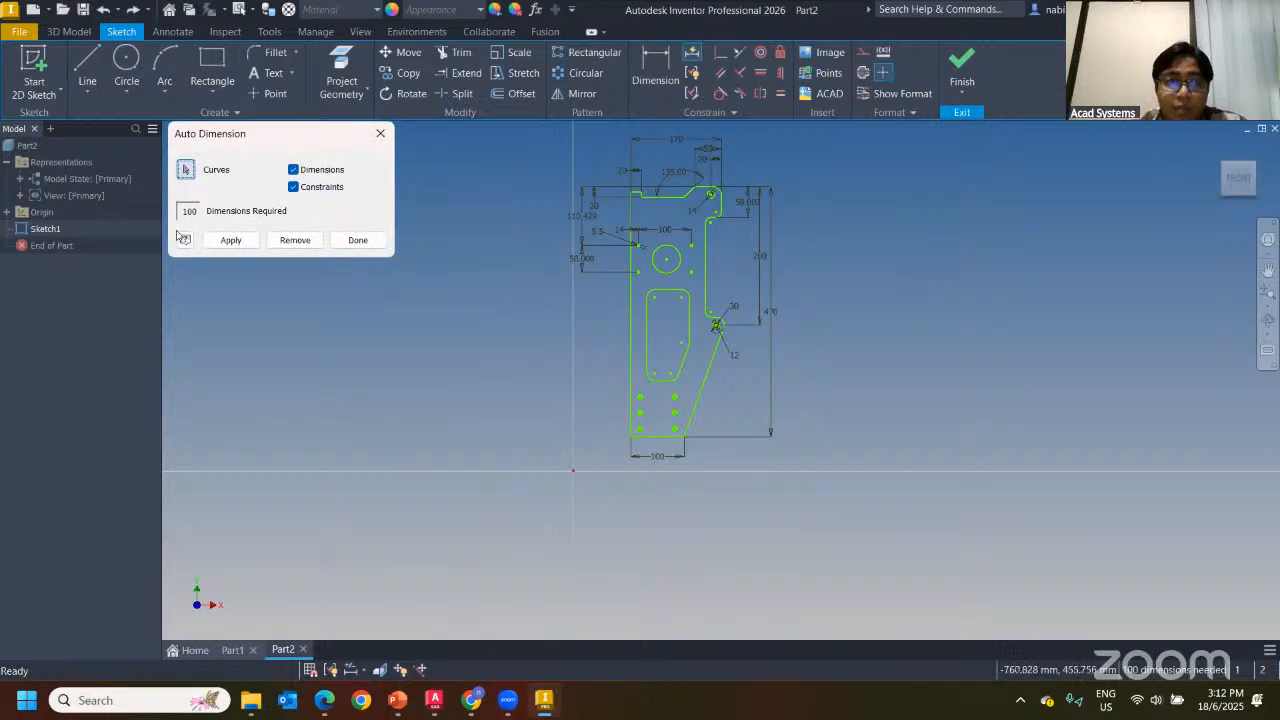
pyautogui.click(293, 170)
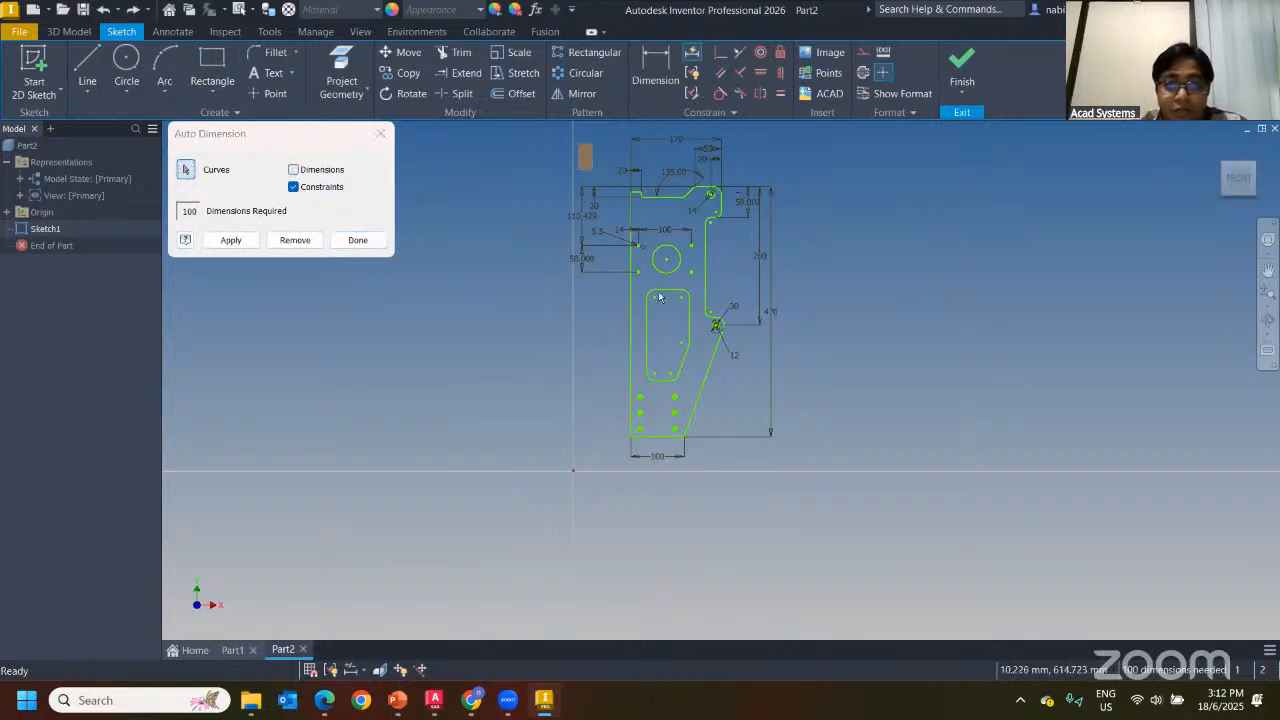
pyautogui.moveTo(578, 143); pyautogui.dragTo(766, 483)
pyautogui.click(230, 240)
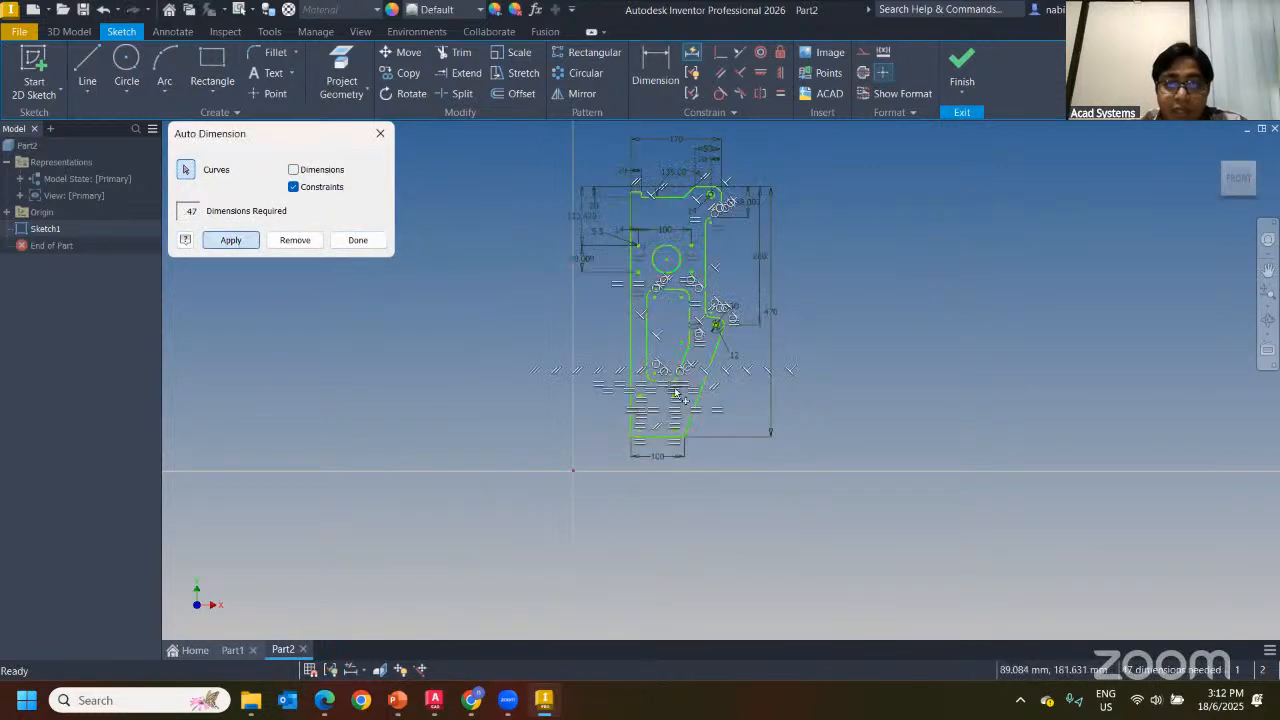
# Re-enable Dimensions and add the overall 460 and 160 dimensions from the left edge
pyautogui.click(293, 170)
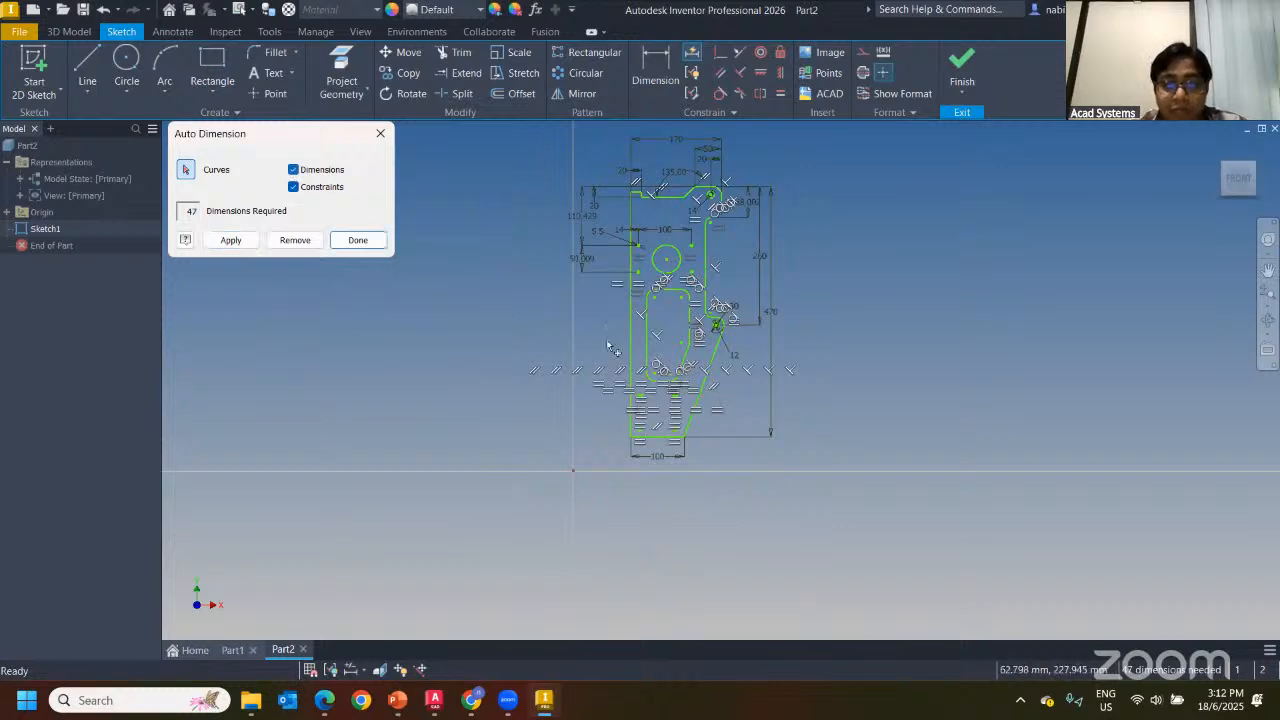
pyautogui.click(631, 314)
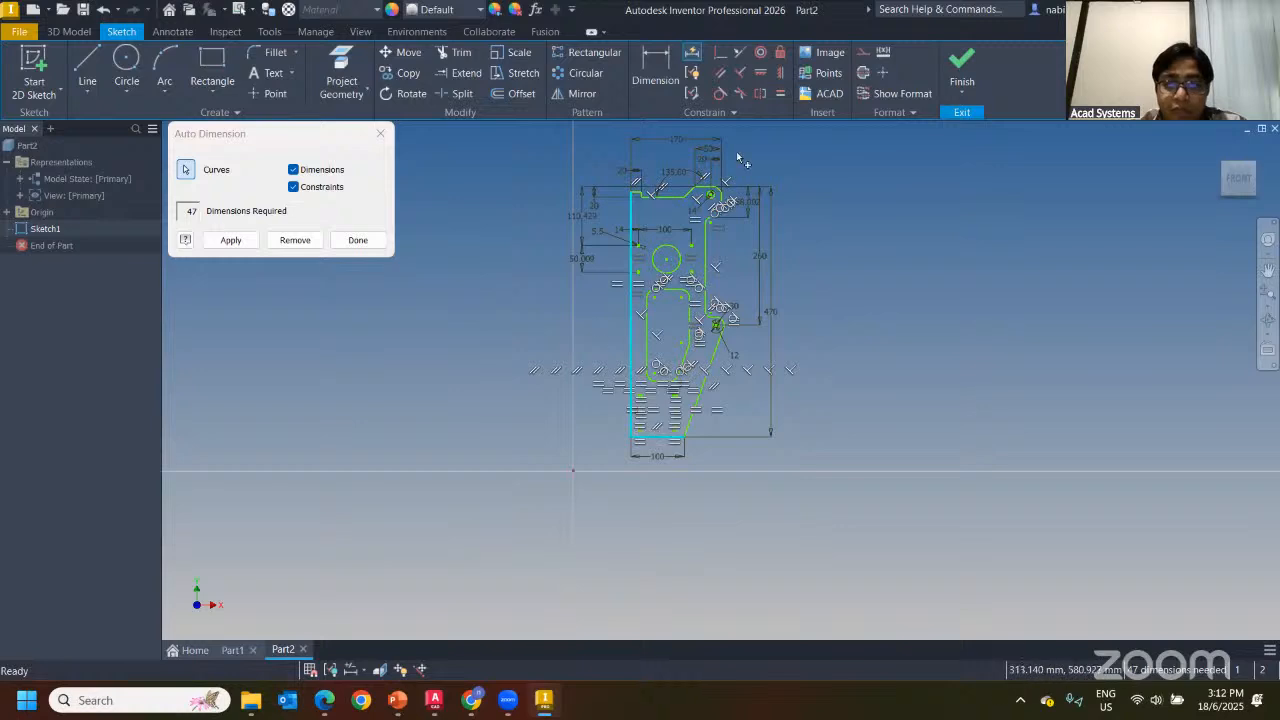
pyautogui.click(231, 240)
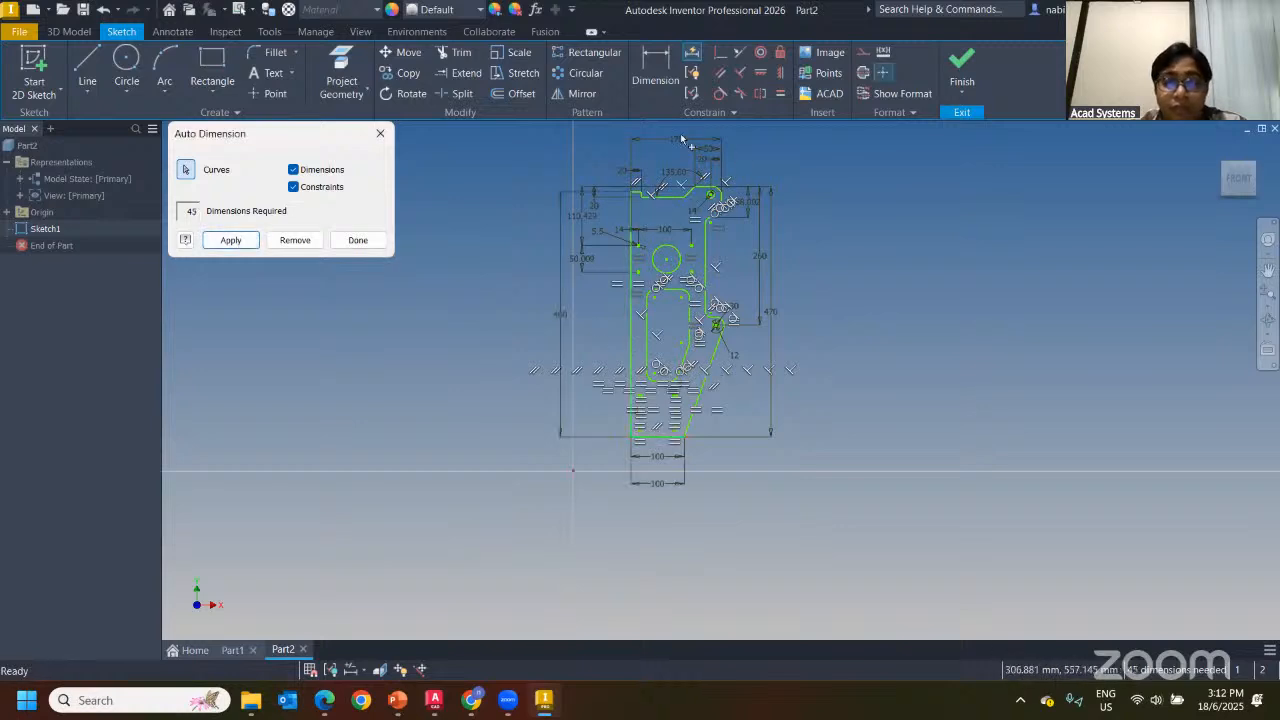
pyautogui.press('Escape')
# Briefly reopen and close Auto Dimension, then window-select the whole sketch
pyautogui.scroll(3, 659, 275)
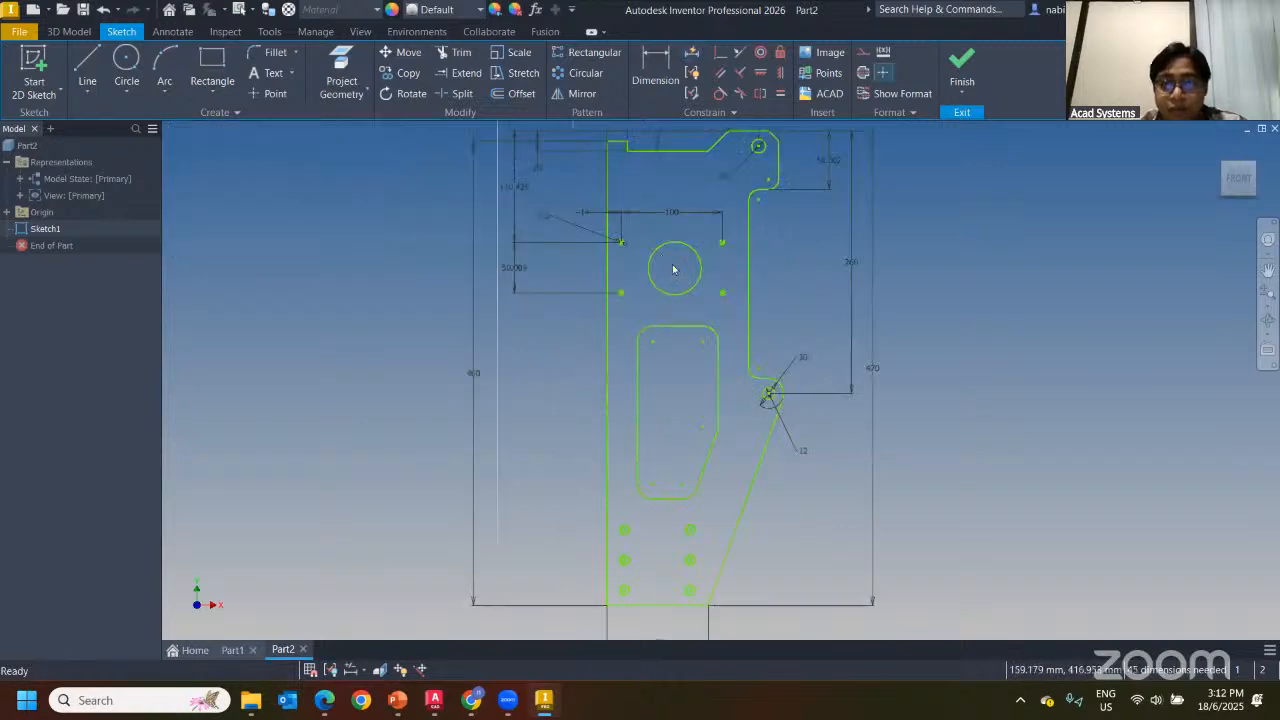
pyautogui.moveTo(659, 275); pyautogui.dragTo(589, 269, button='middle')
pyautogui.click(691, 52)
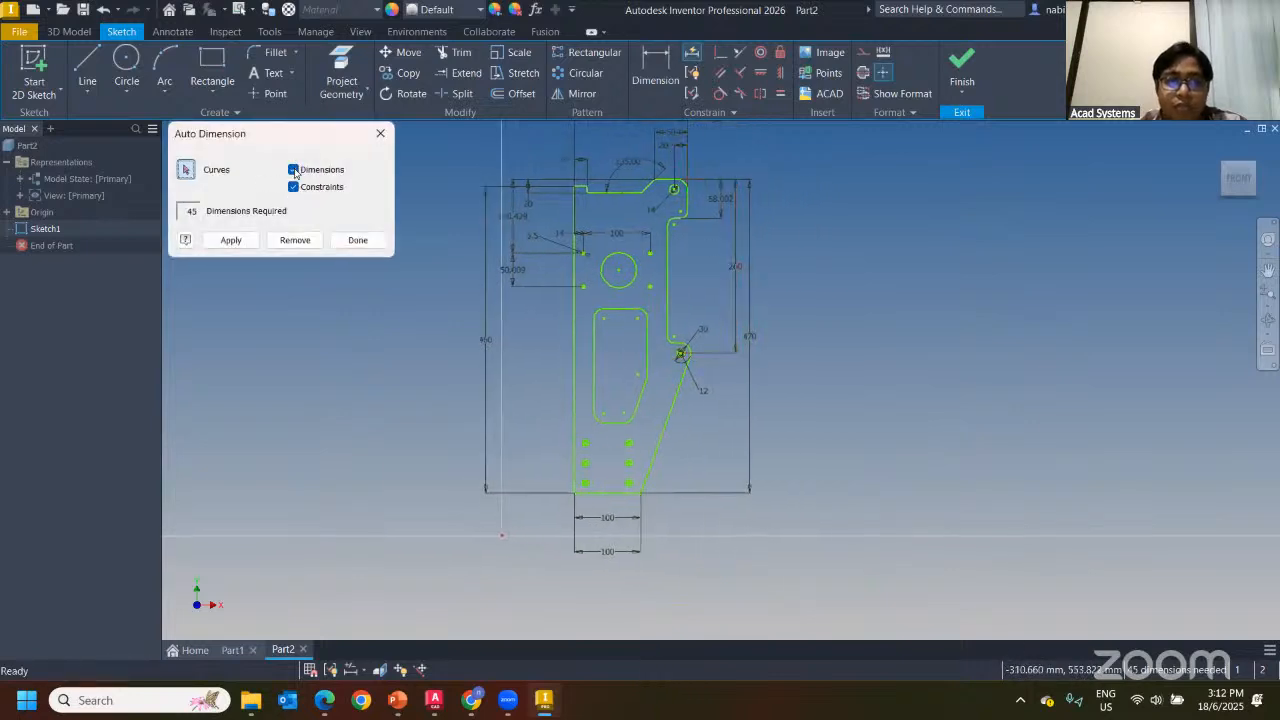
pyautogui.click(380, 133)
pyautogui.moveTo(500, 150); pyautogui.dragTo(719, 584)
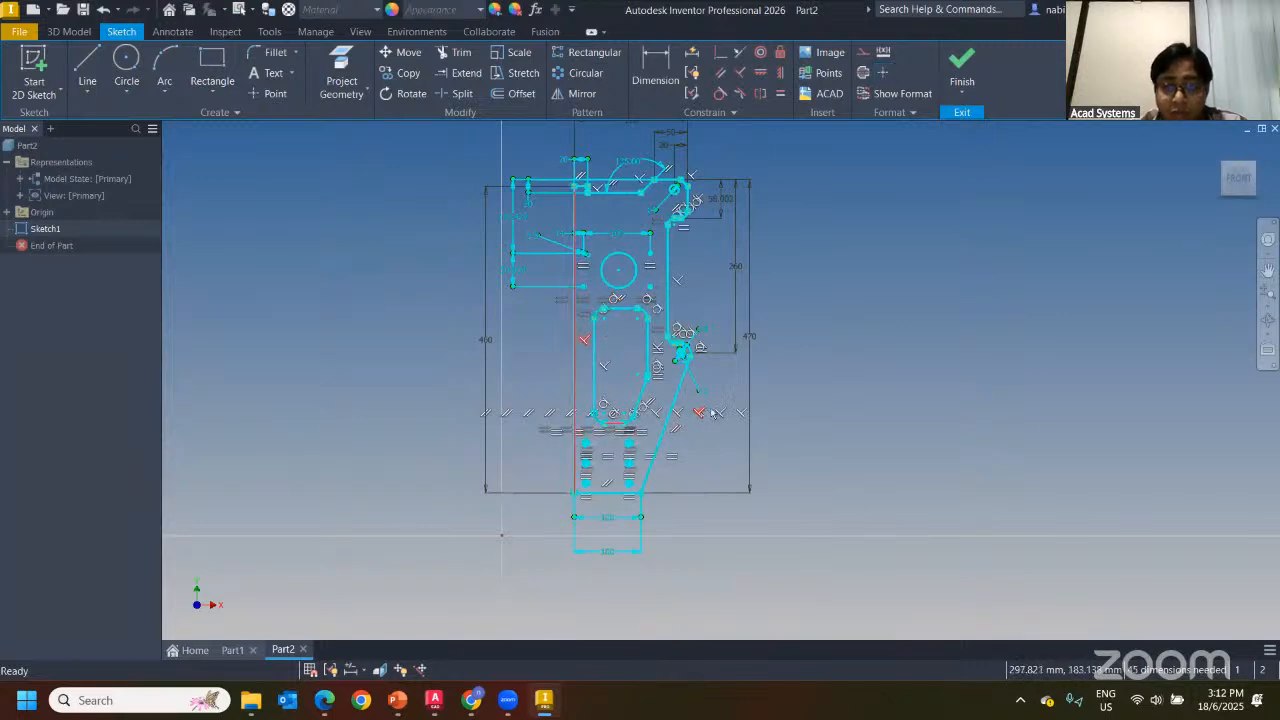
# Clear the selection and review the Inference options in Constraint Settings
pyautogui.press('Escape')
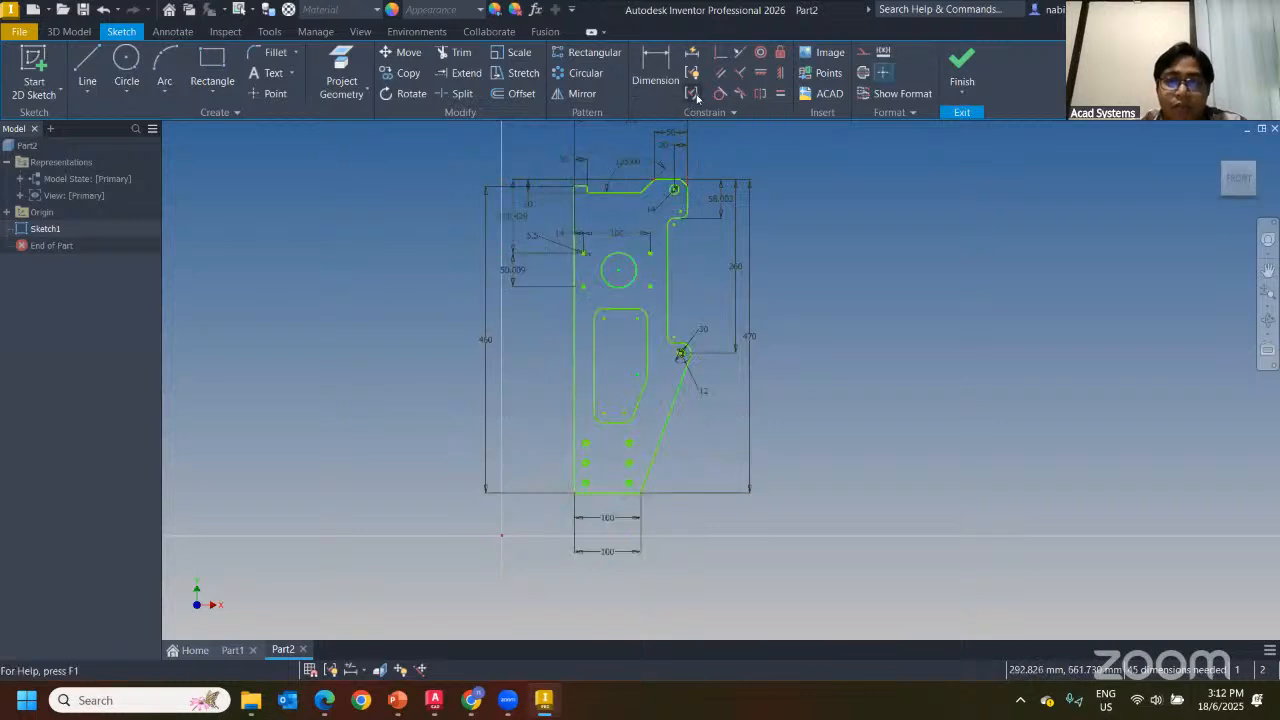
pyautogui.click(693, 95)
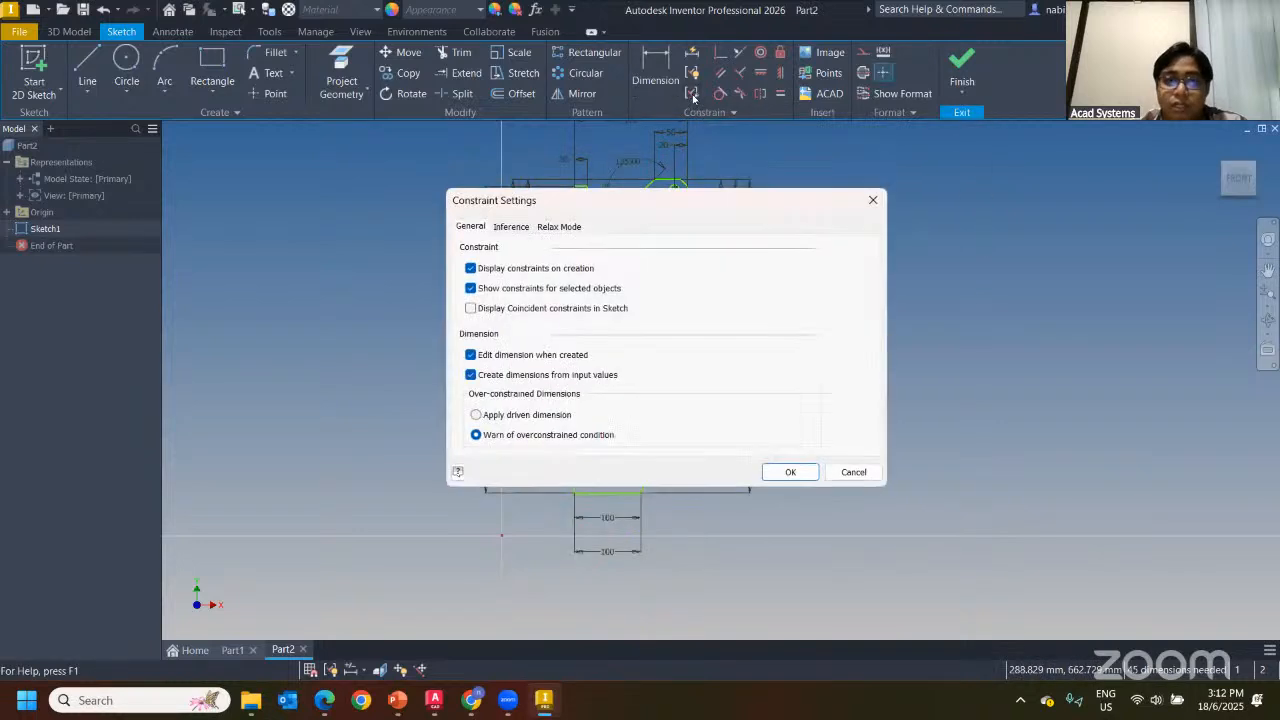
pyautogui.click(510, 227)
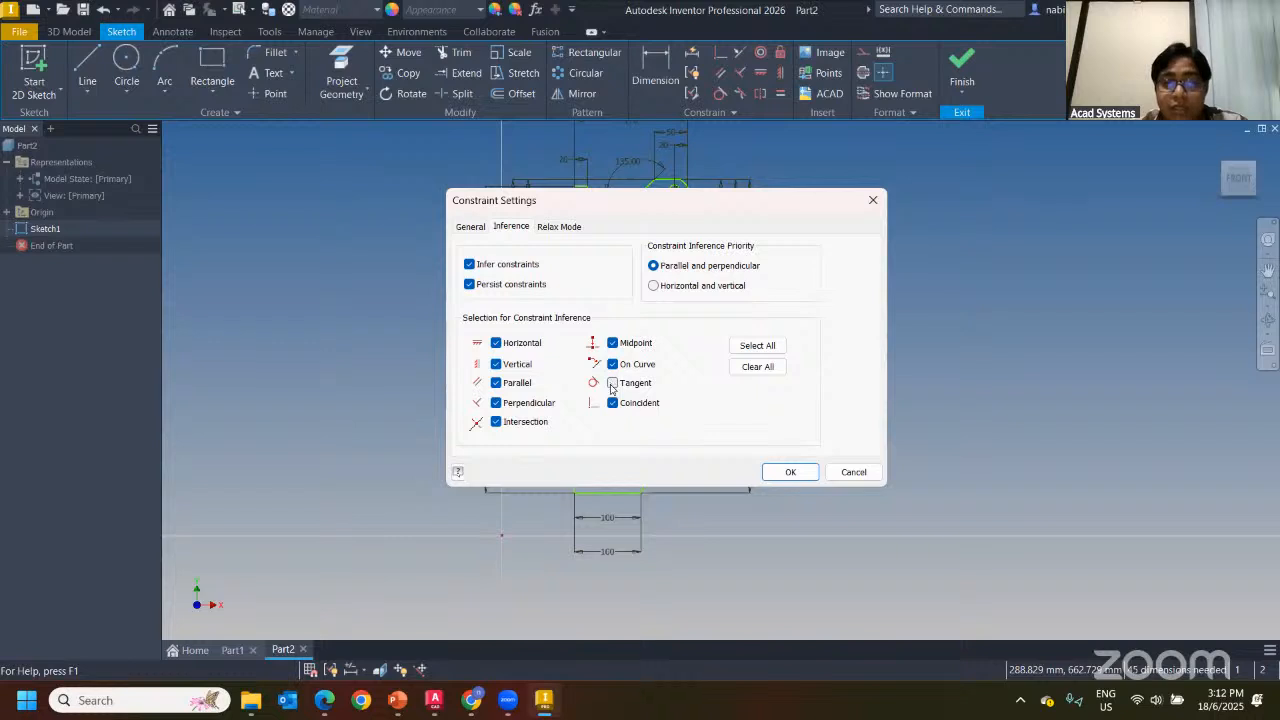
pyautogui.click(872, 200)
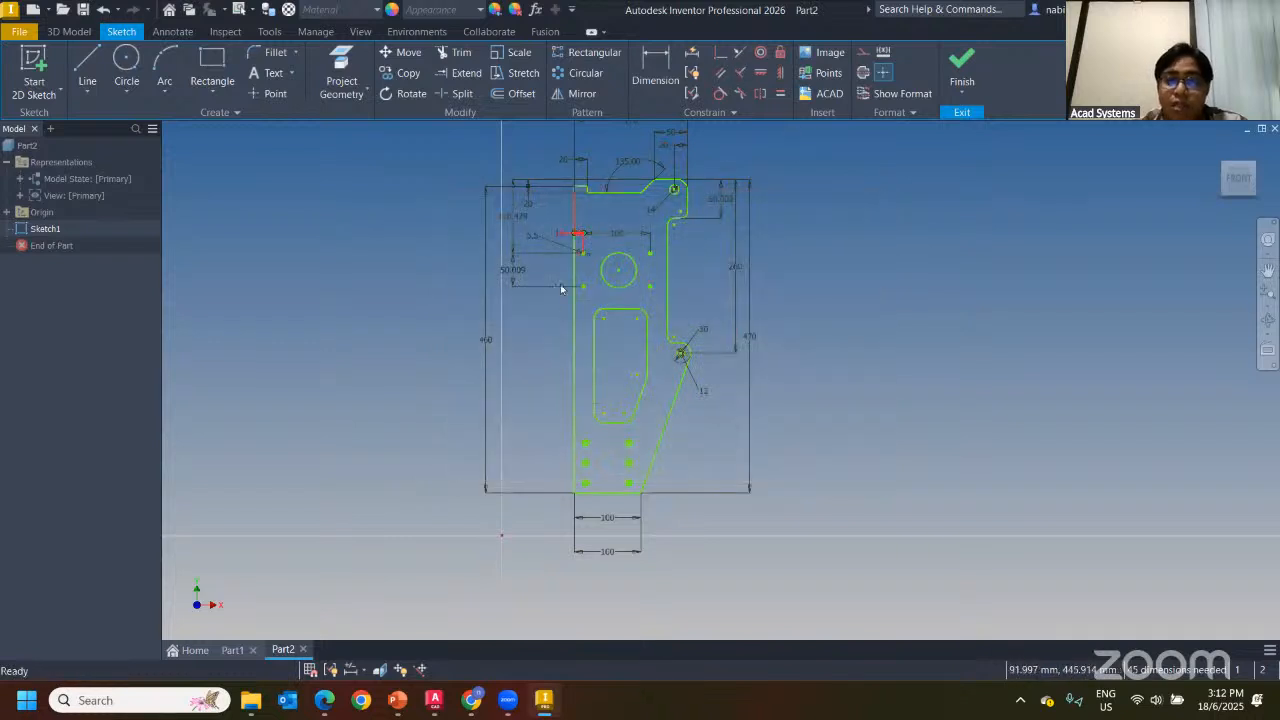
# Recentre the plate sketch, finish it, and frame the sketch in the 3D view
pyautogui.scroll(-2, 730, 401)
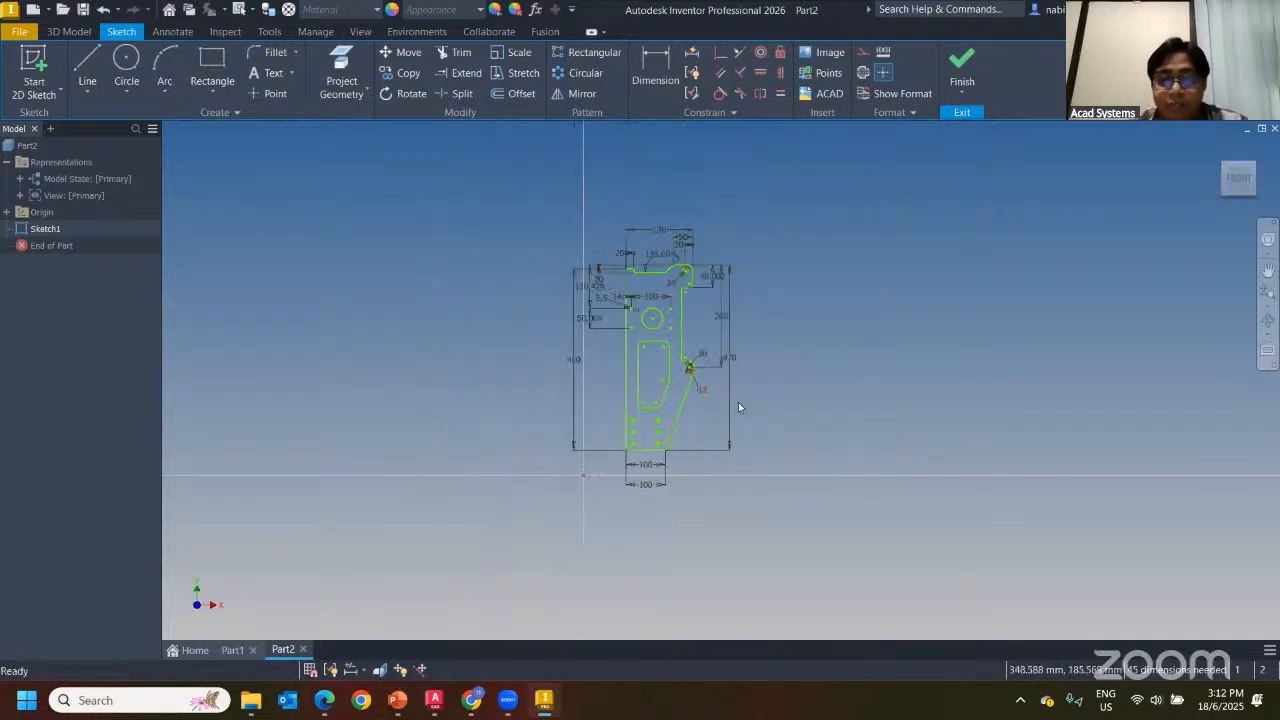
pyautogui.press('F2')
pyautogui.moveTo(691, 432); pyautogui.dragTo(650, 419)
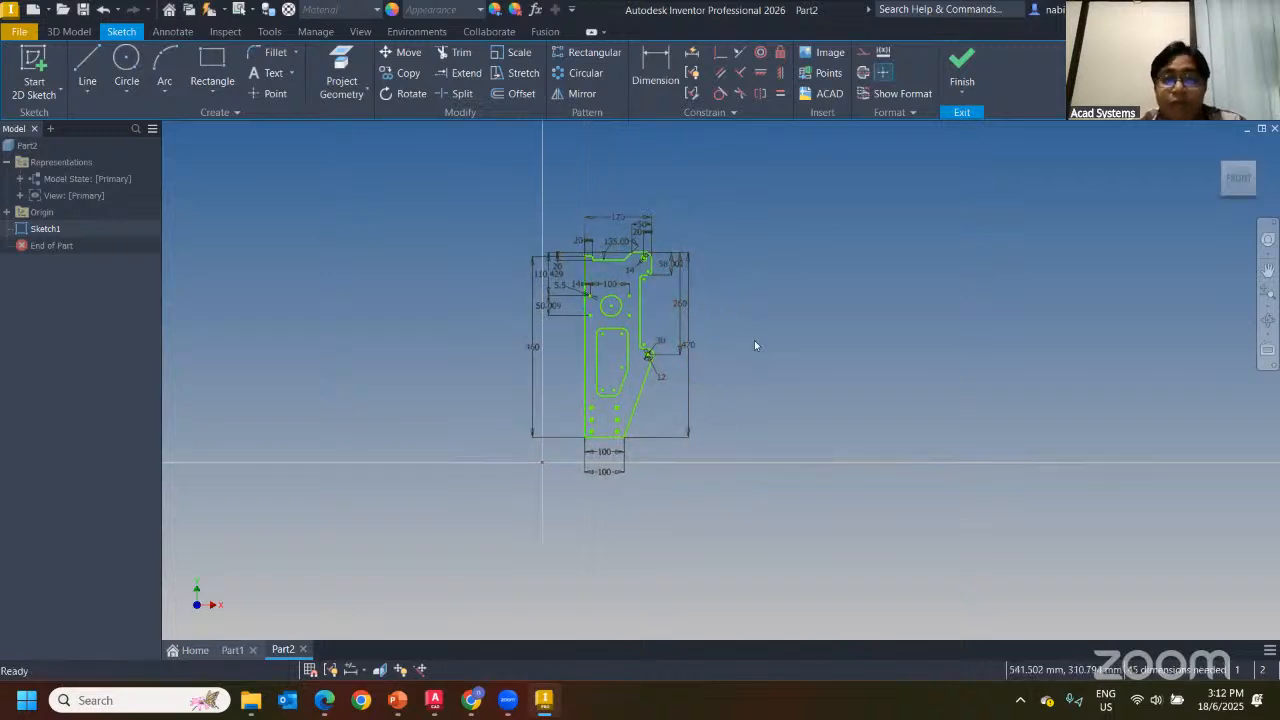
pyautogui.scroll(-2, 770, 300)
pyautogui.scroll(5, 760, 298)
pyautogui.scroll(-4, 640, 400)
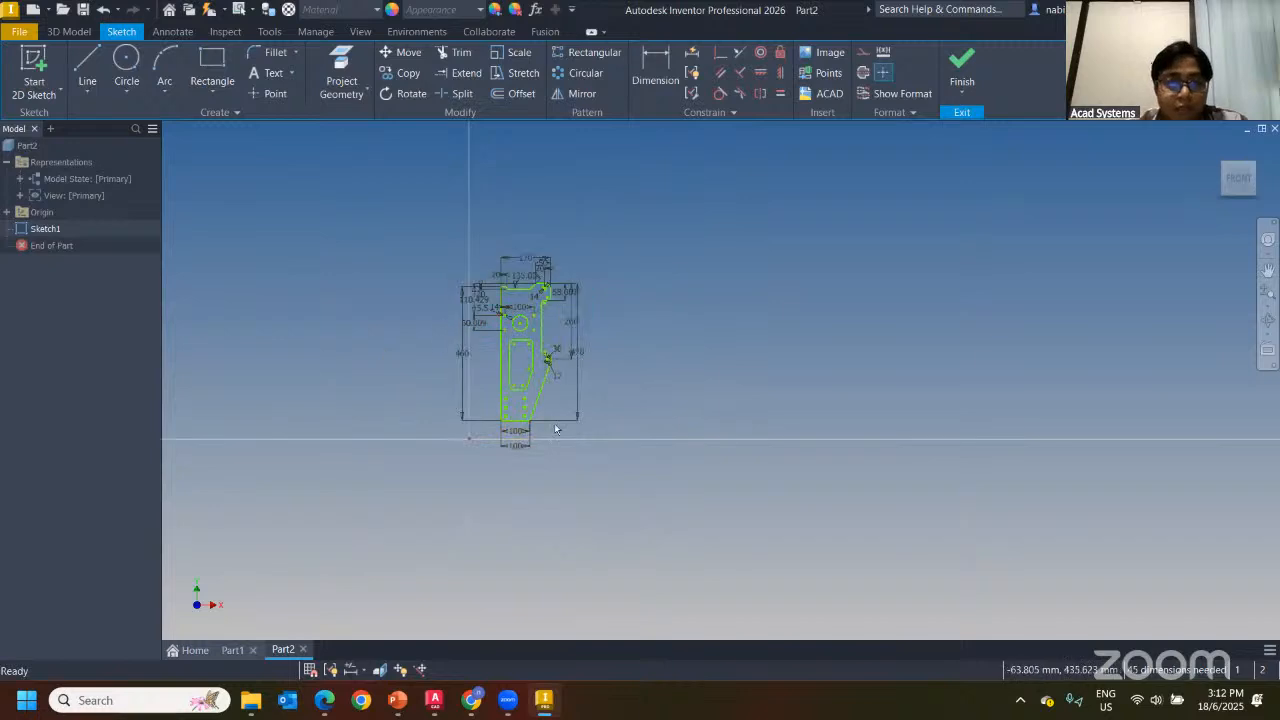
pyautogui.moveTo(545, 431); pyautogui.dragTo(646, 419, button='middle')
pyautogui.moveTo(640, 465); pyautogui.dragTo(571, 465, button='middle')
pyautogui.scroll(3, 690, 296)
pyautogui.moveTo(614, 312); pyautogui.dragTo(754, 282, button='middle')
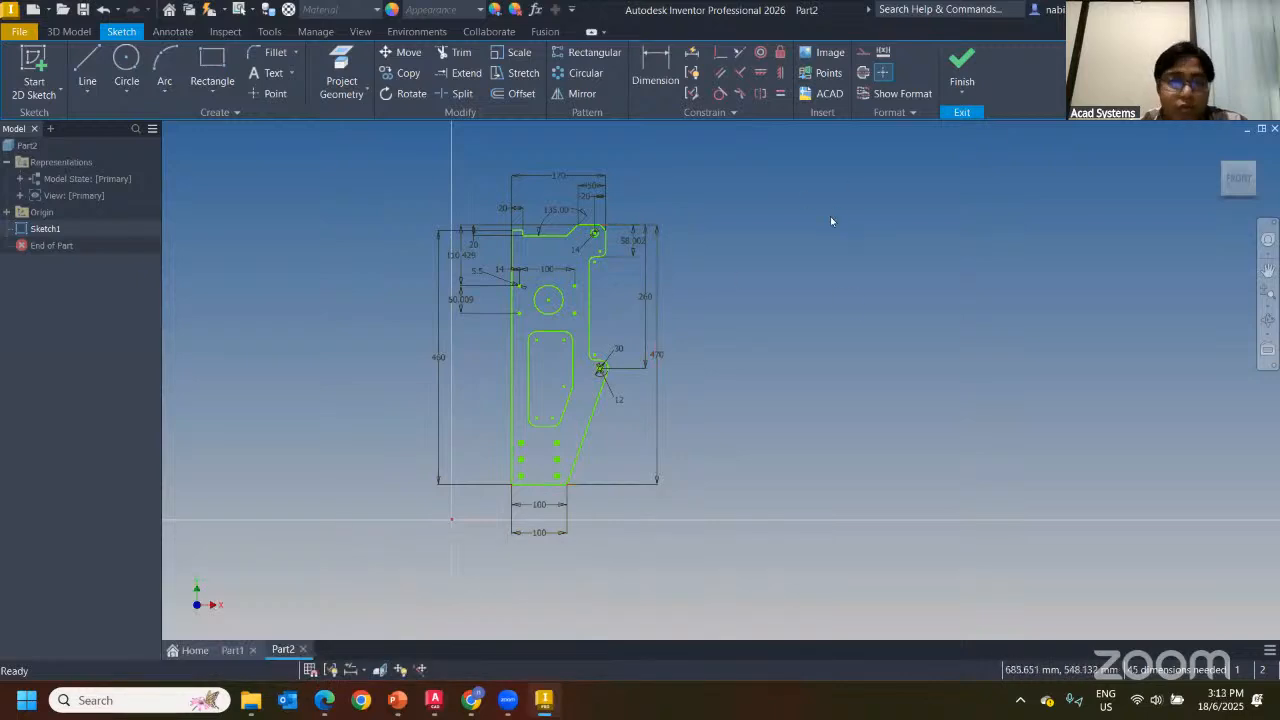
pyautogui.click(962, 68)
pyautogui.scroll(-10, 768, 248)
pyautogui.moveTo(720, 268); pyautogui.dragTo(477, 534, button='middle')
# Extrude the plate profile into a solid
pyautogui.click(90, 70)
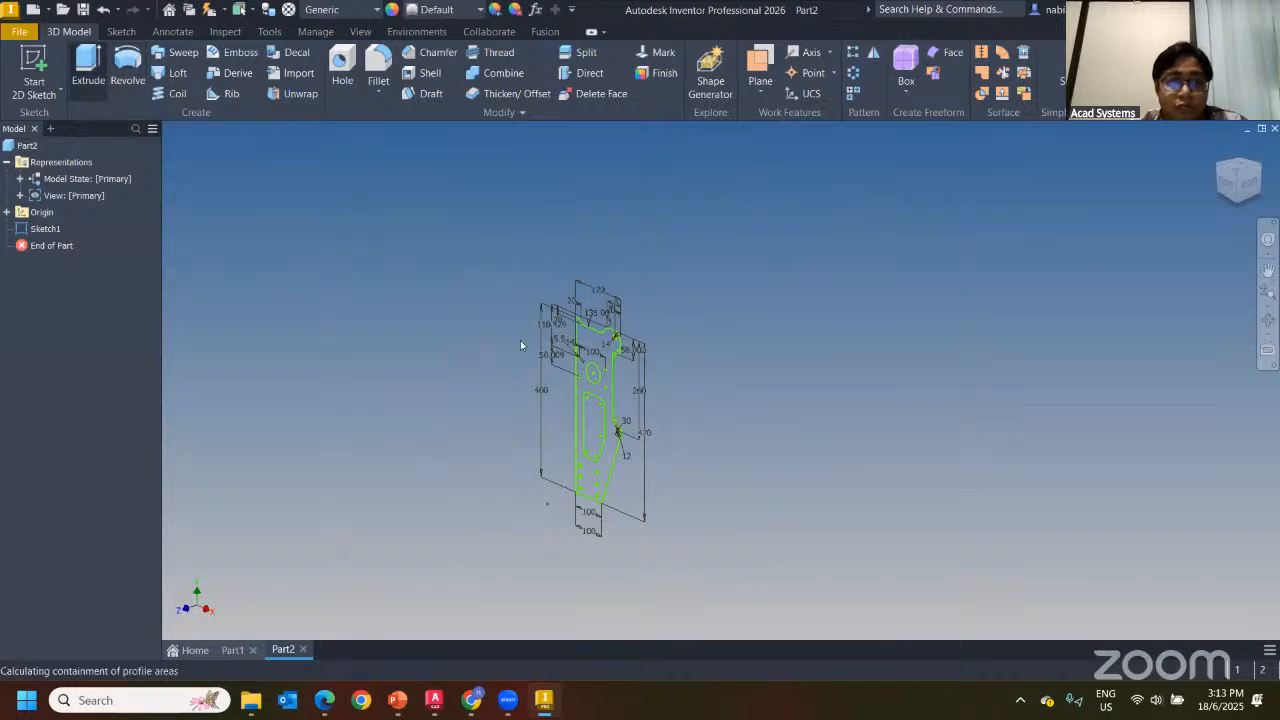
pyautogui.click(590, 393)
pyautogui.click(200, 382)
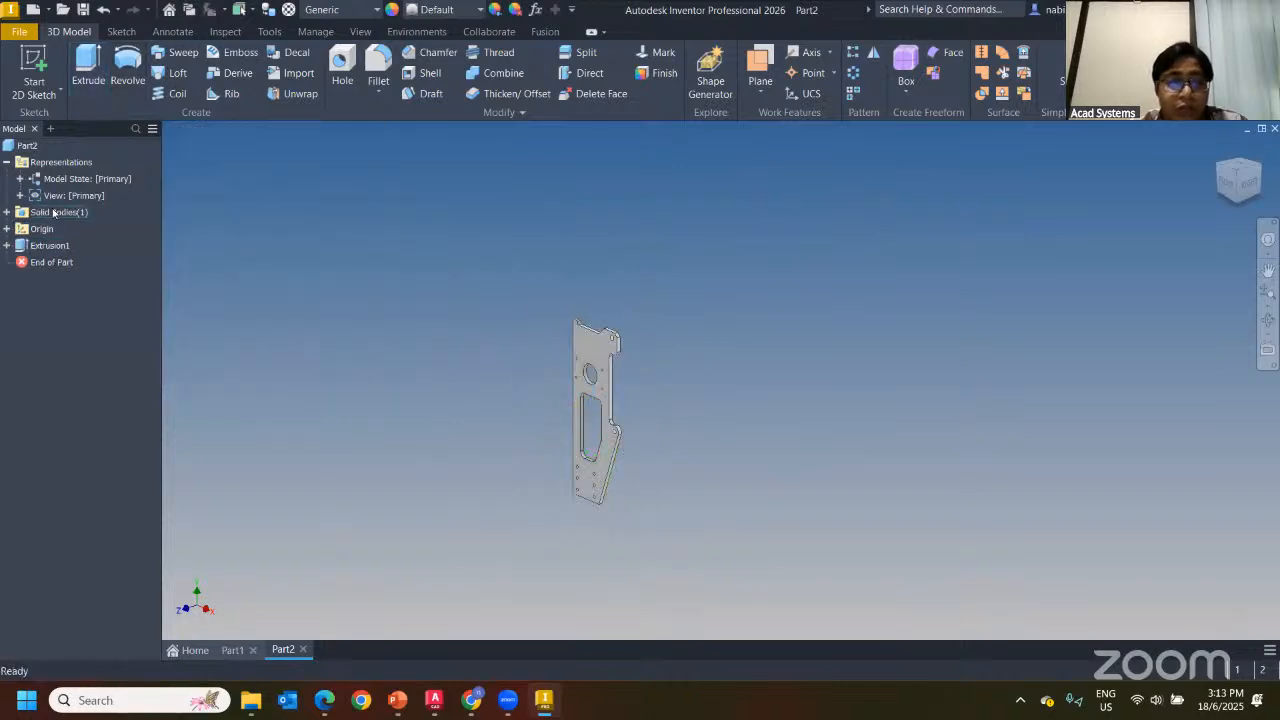
# Edit Sketch1 and change the overall 460 height dimension to 480
pyautogui.click(7, 245)
pyautogui.doubleClick(55, 262)
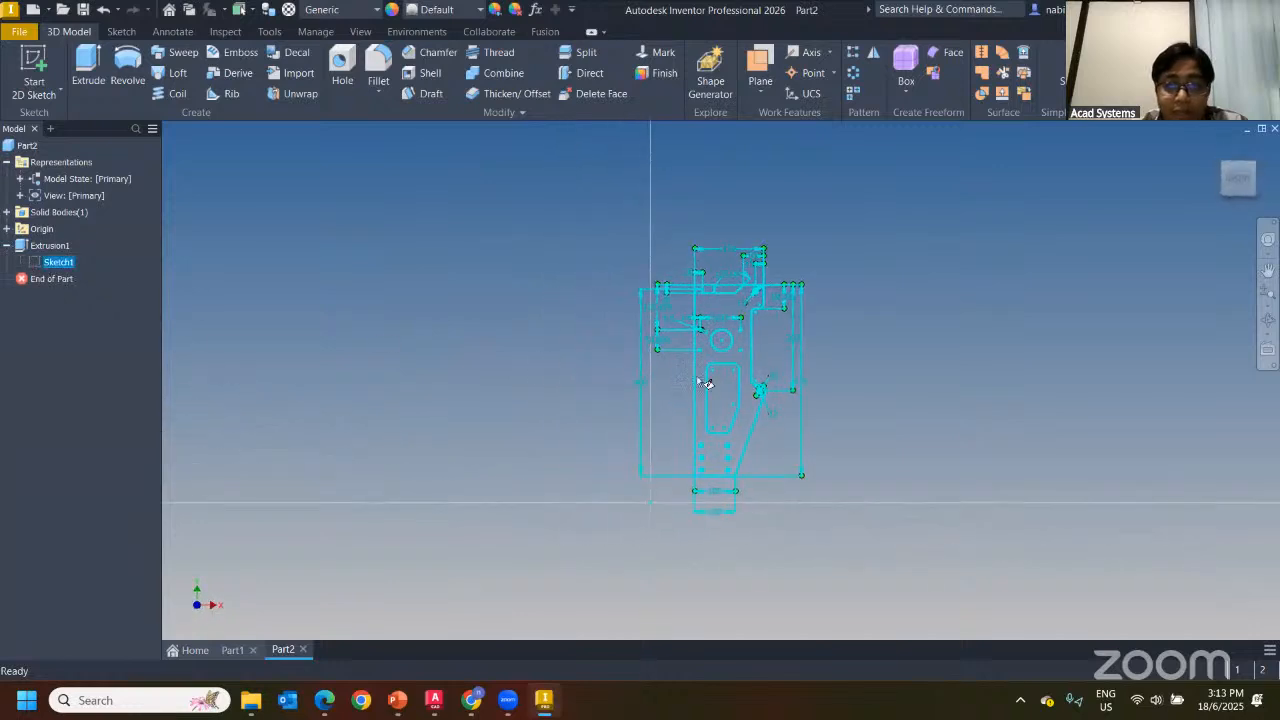
pyautogui.doubleClick(389, 385)
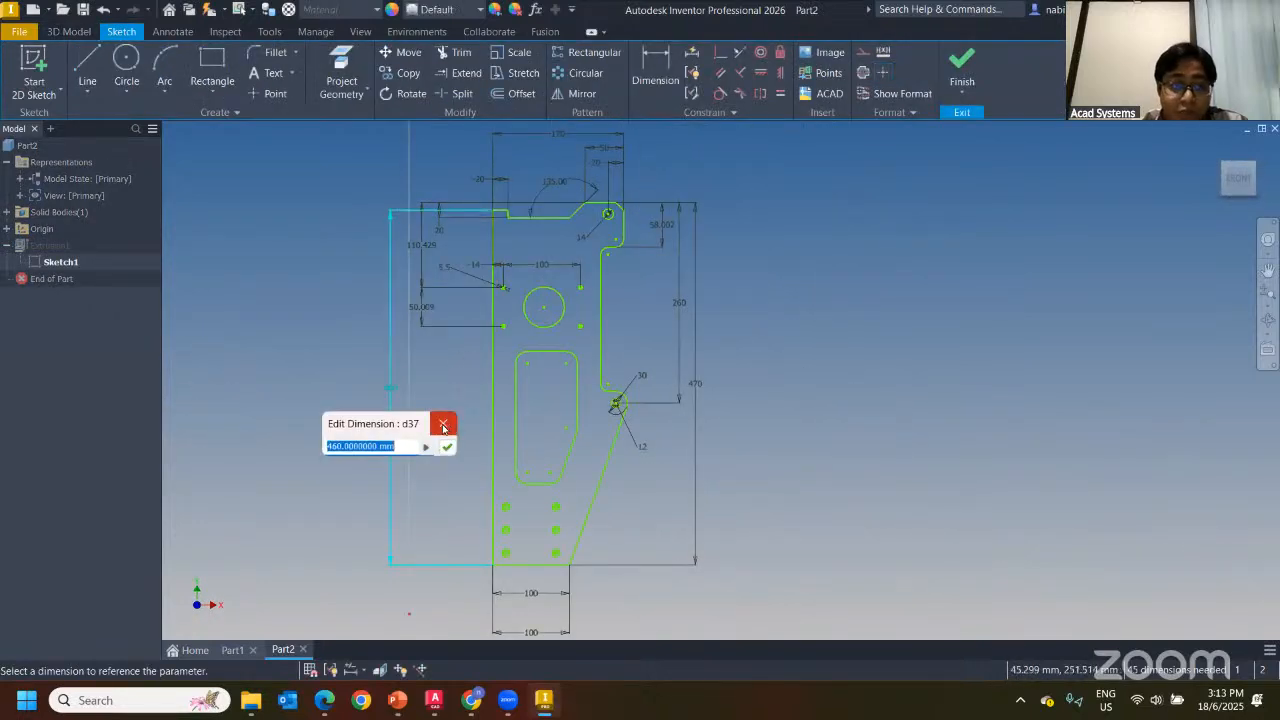
pyautogui.click(332, 447)
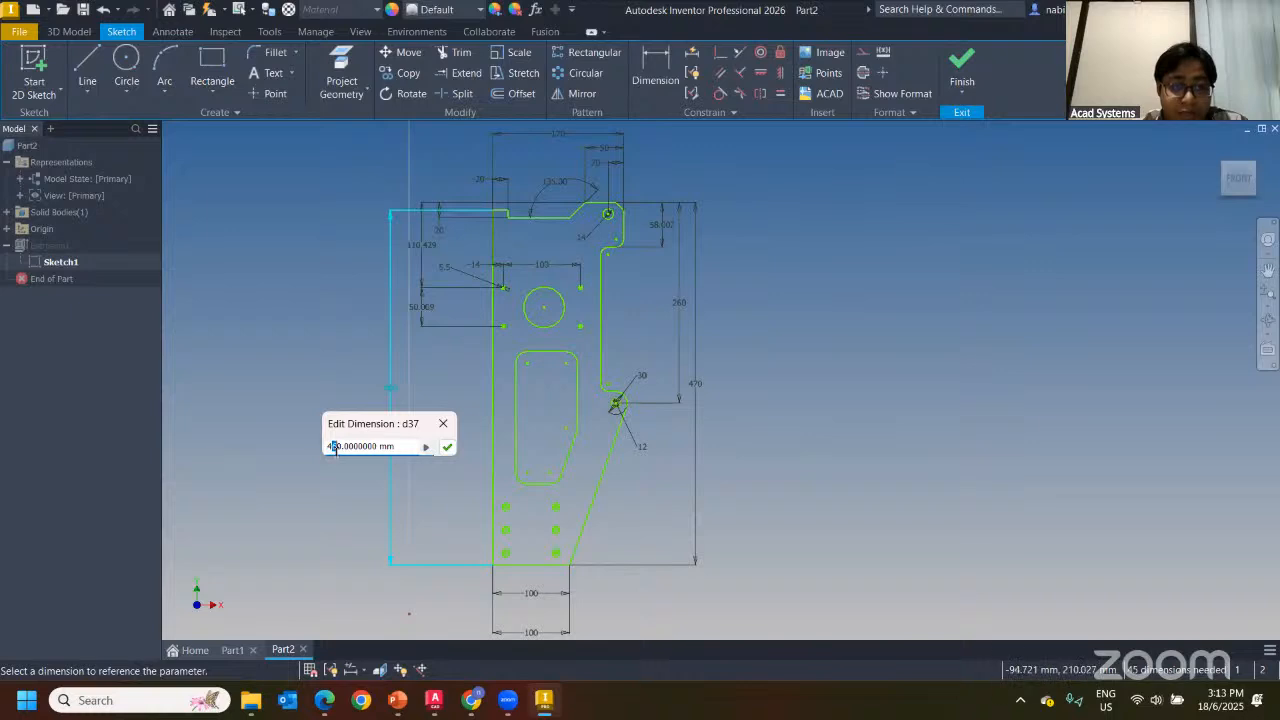
pyautogui.press('Return')
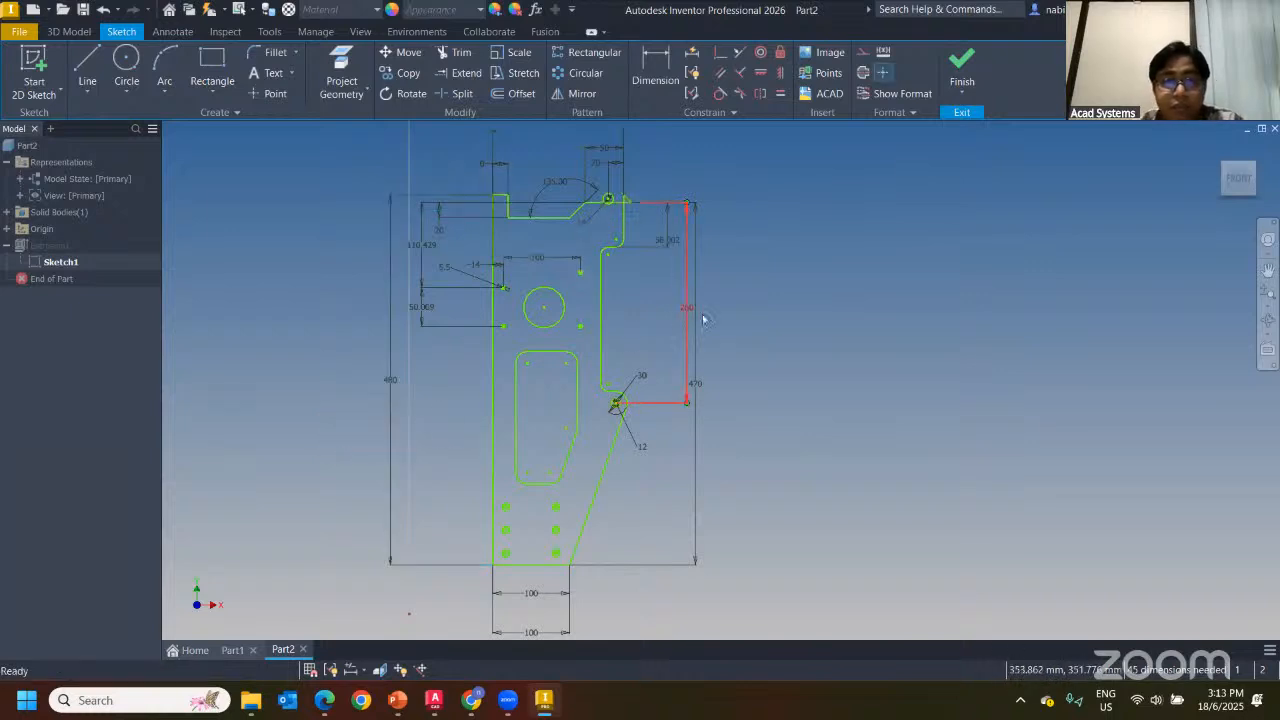
# Change the 14 dimension to 20 and finish the sketch so the solid updates
pyautogui.scroll(5, 609, 198)
pyautogui.moveTo(610, 203); pyautogui.dragTo(595, 290)
pyautogui.scroll(-2, 593, 305)
pyautogui.doubleClick(542, 368)
pyautogui.write('20')
pyautogui.press('Return')
pyautogui.scroll(-3, 760, 400)
pyautogui.moveTo(692, 392); pyautogui.dragTo(540, 249, button='middle')
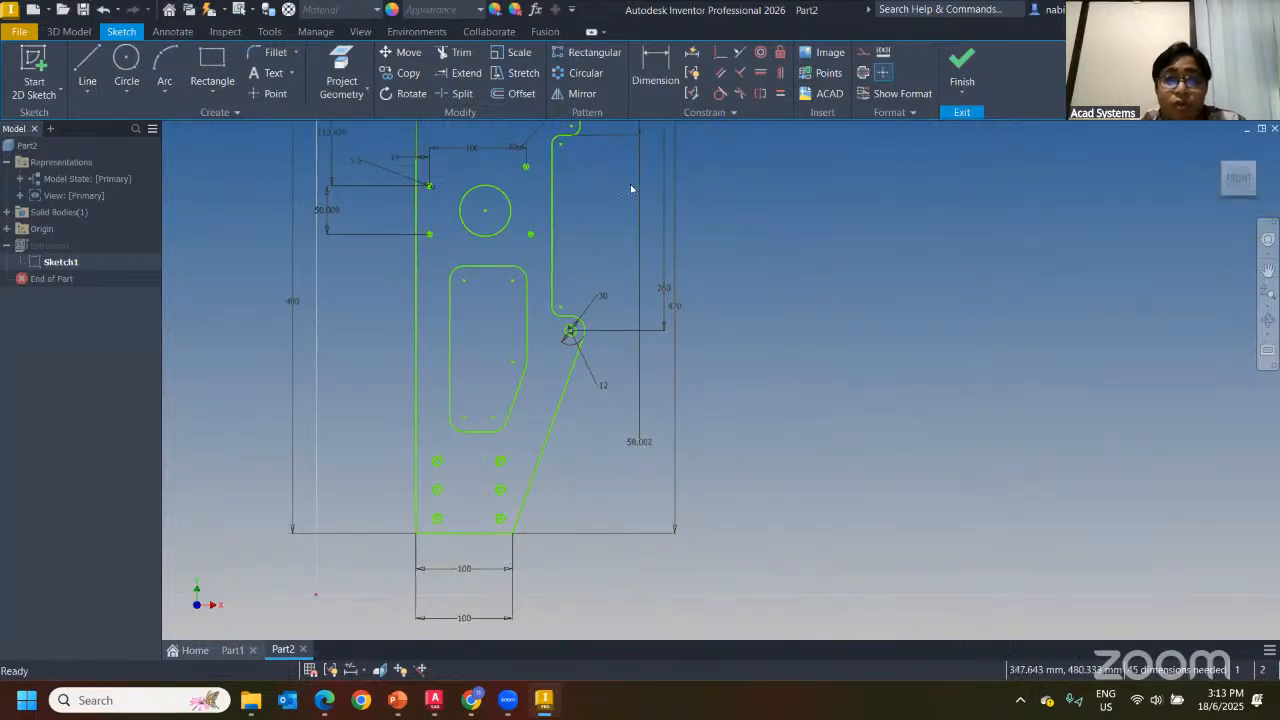
pyautogui.scroll(-2, 610, 392)
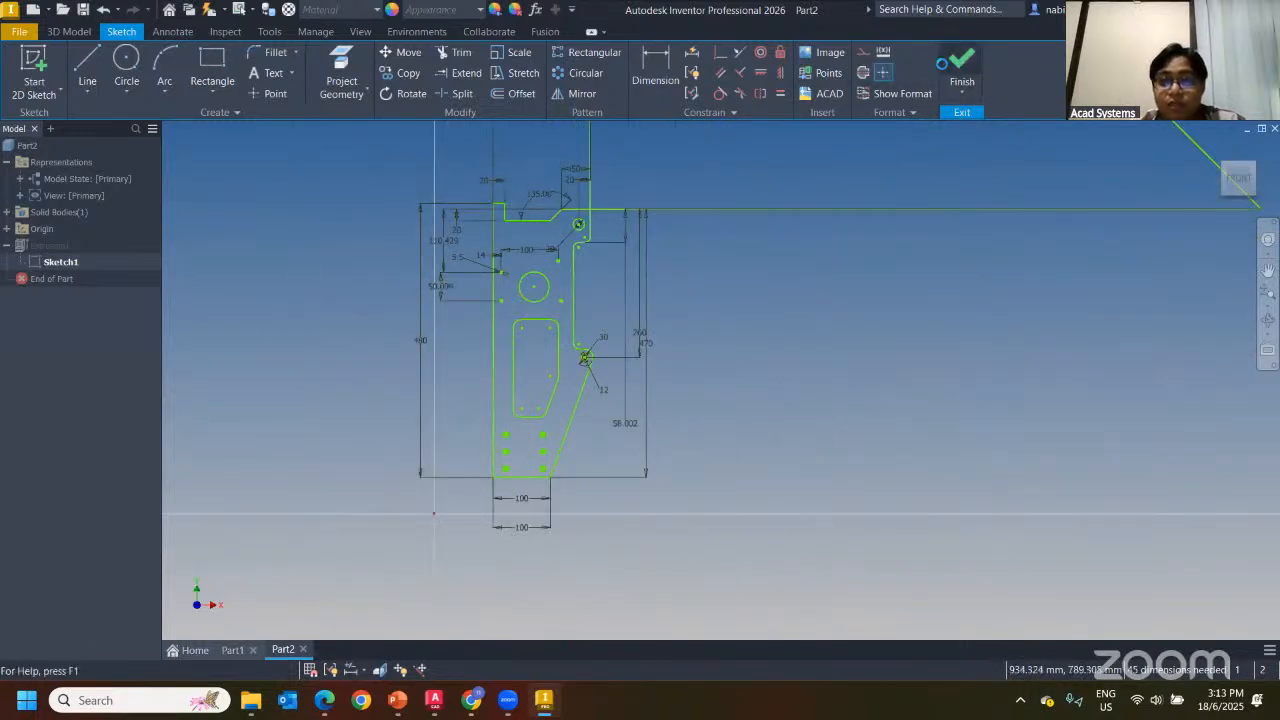
pyautogui.click(960, 72)
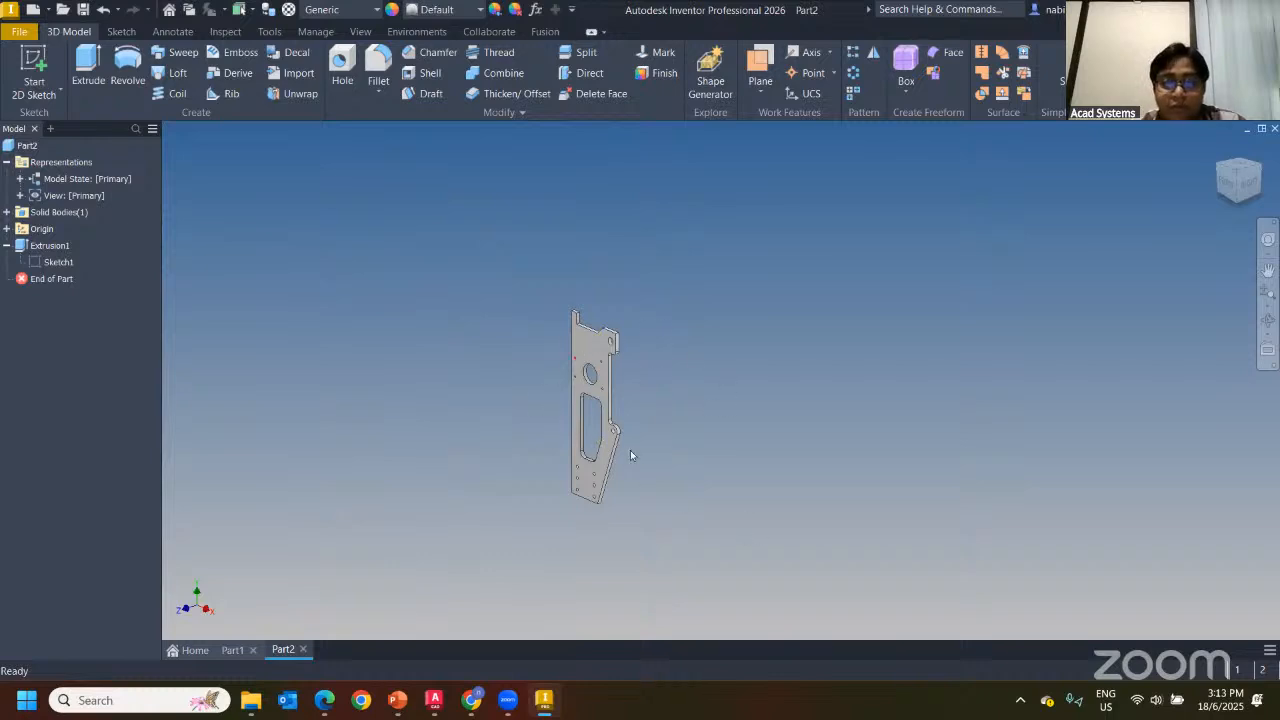
# In AutoCAD, try grip-resizing the plate drawing's circle, then cancel the edit
pyautogui.click(433, 700)
pyautogui.press('Escape')
pyautogui.press('Escape')
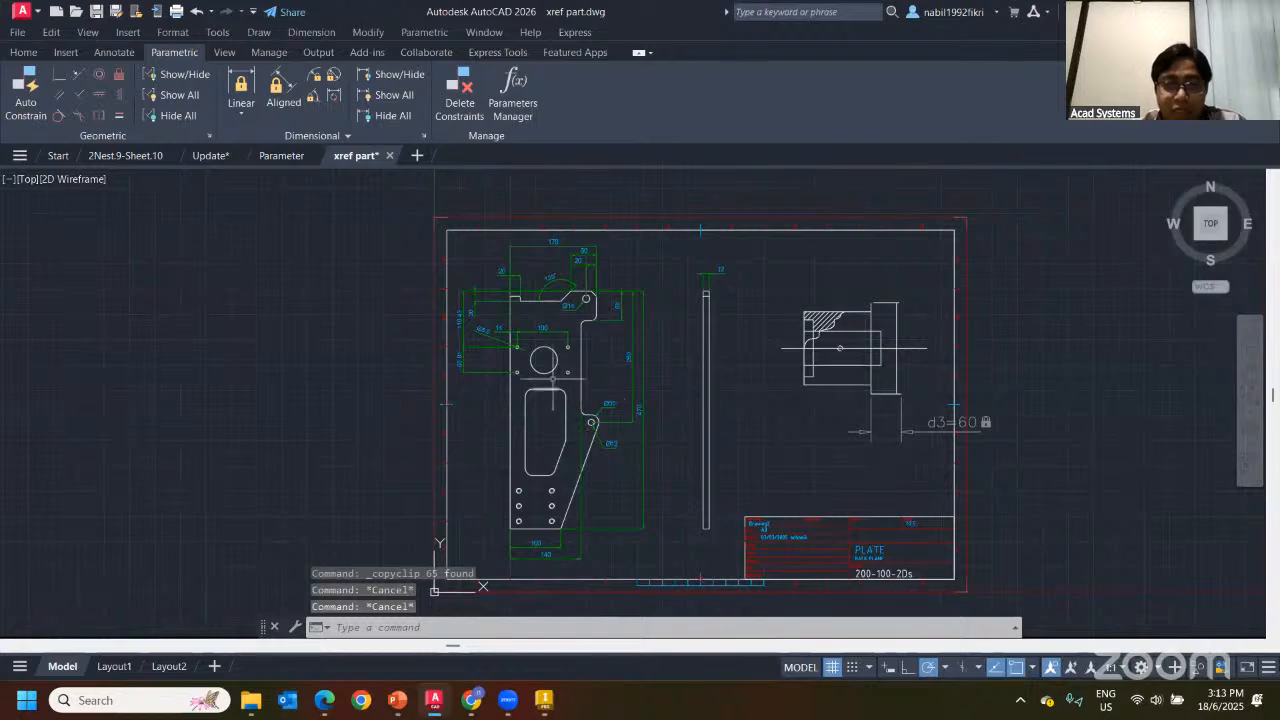
pyautogui.click(544, 358)
pyautogui.scroll(8, 544, 358)
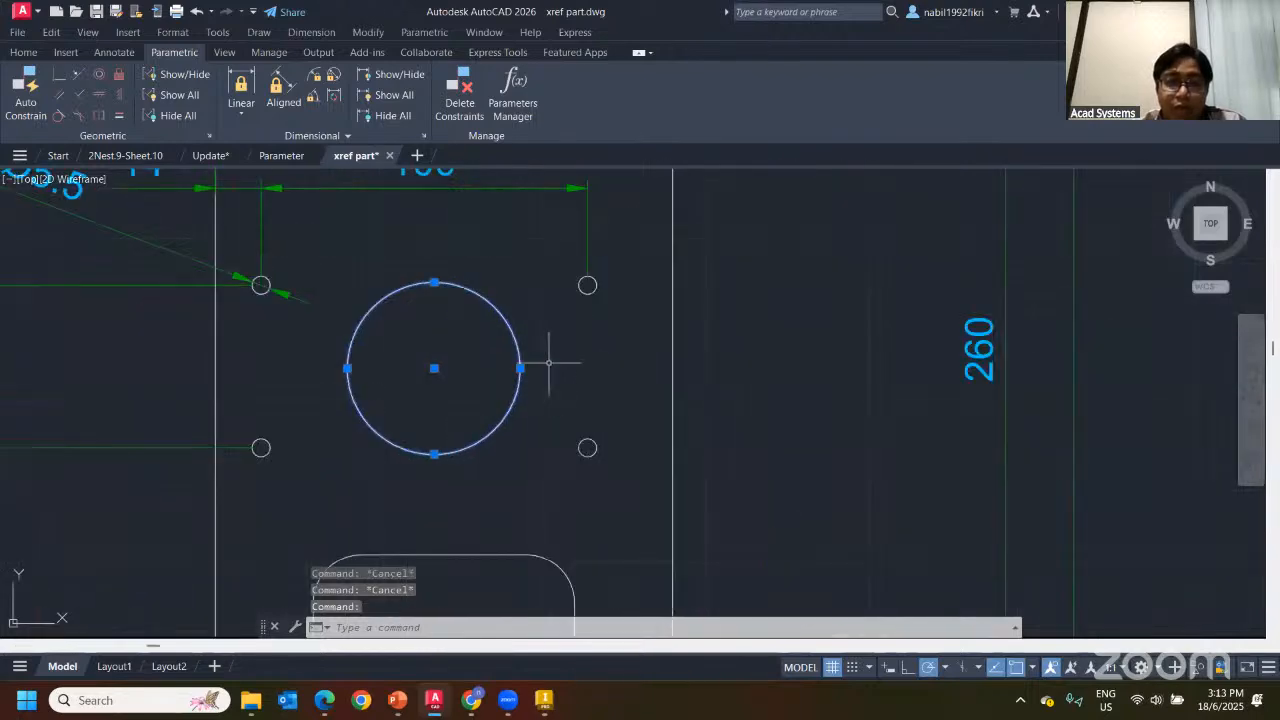
pyautogui.click(517, 366)
pyautogui.click(485, 366)
pyautogui.press('Escape')
pyautogui.press('Escape')
pyautogui.scroll(-8, 644, 367)
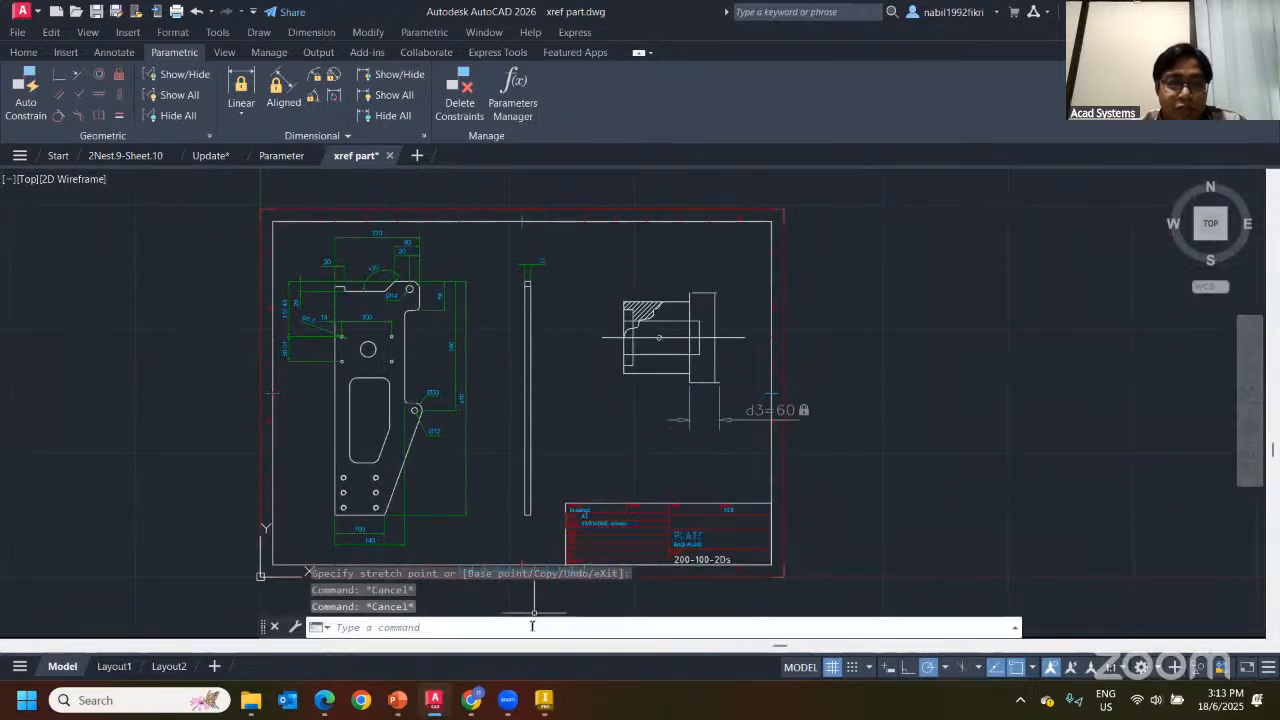
# Glance at the Inventor model and transfer-methods slide, then view the Parameter and Update drawings
pyautogui.click(614, 592)
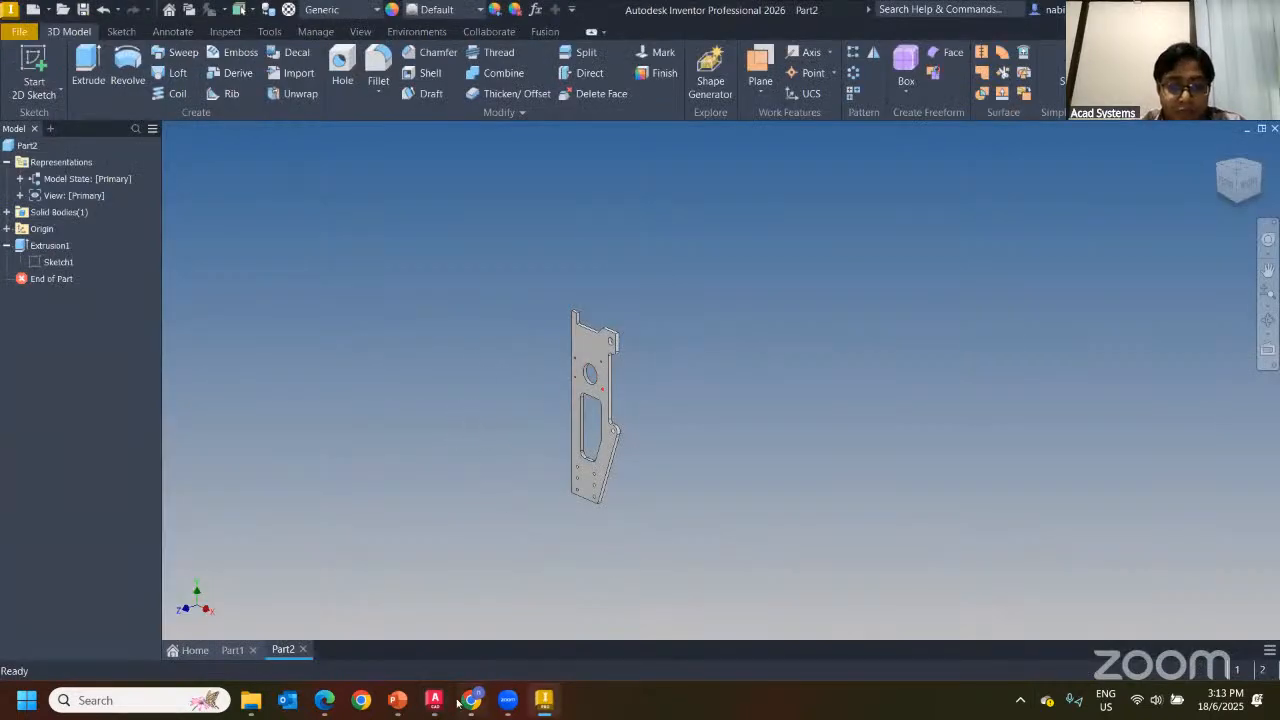
pyautogui.click(397, 700)
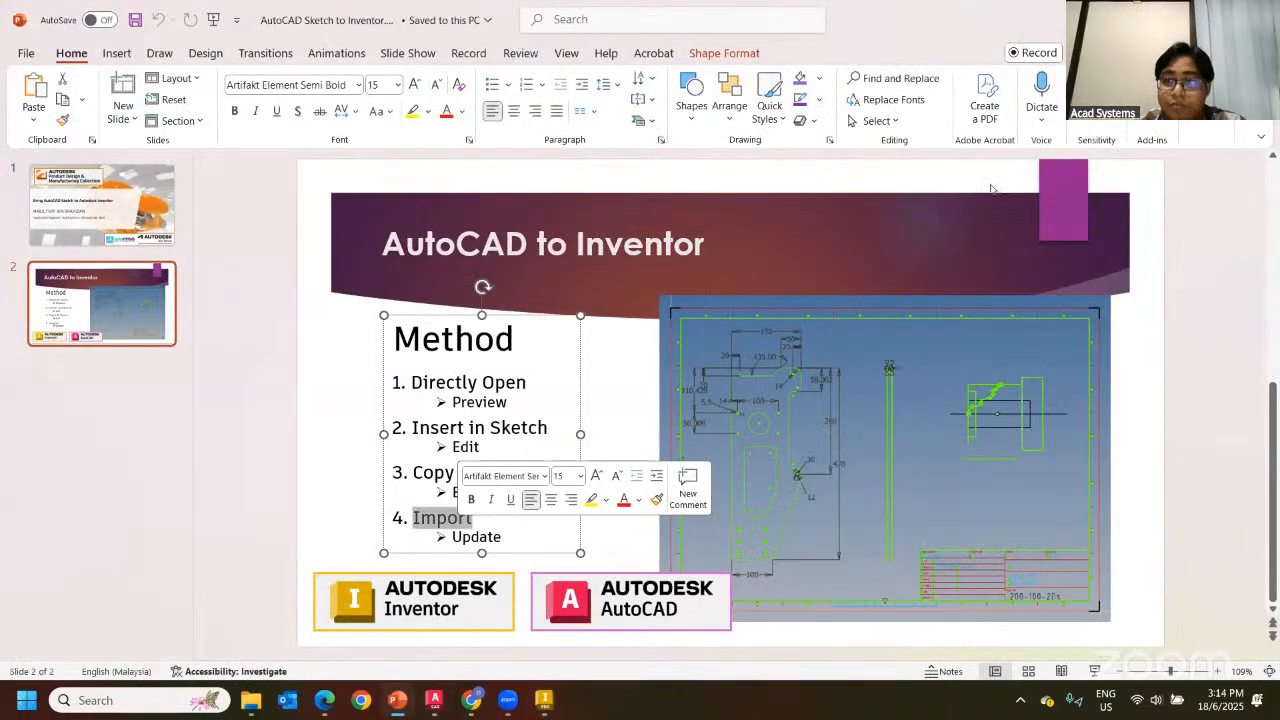
pyautogui.hotkey('alt', 'Tab')
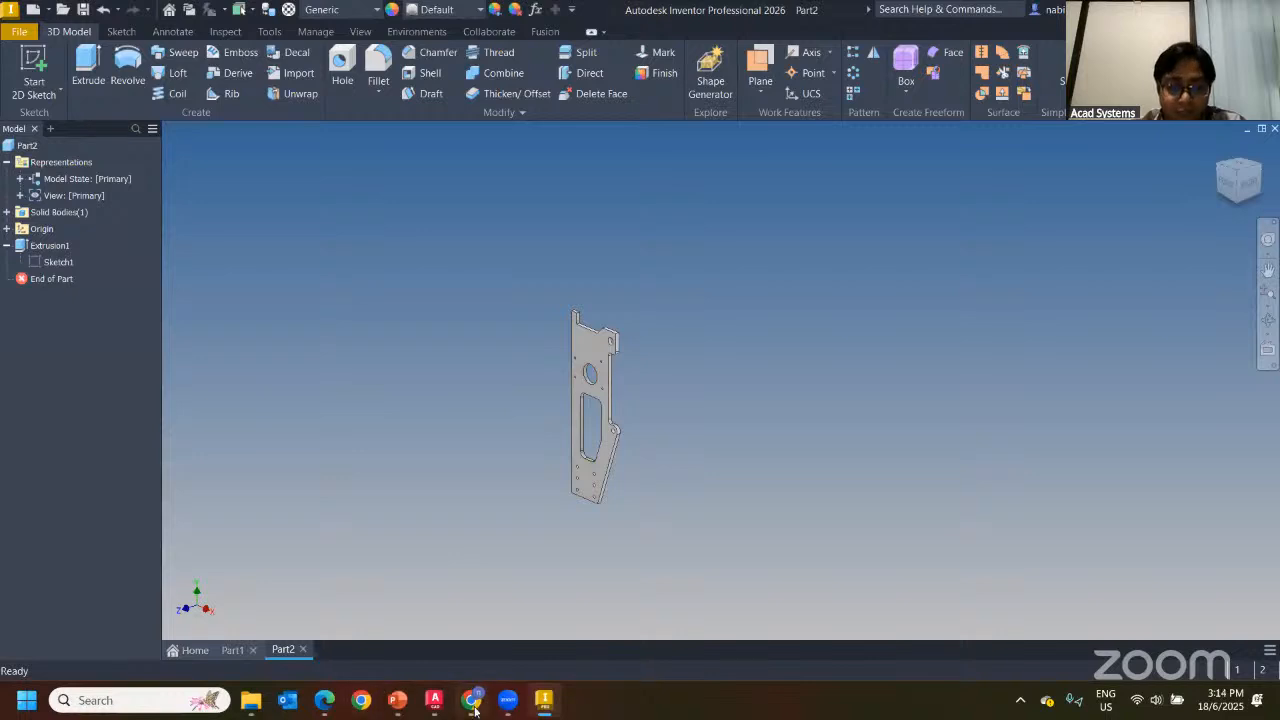
pyautogui.moveTo(431, 706)
pyautogui.click(686, 614)
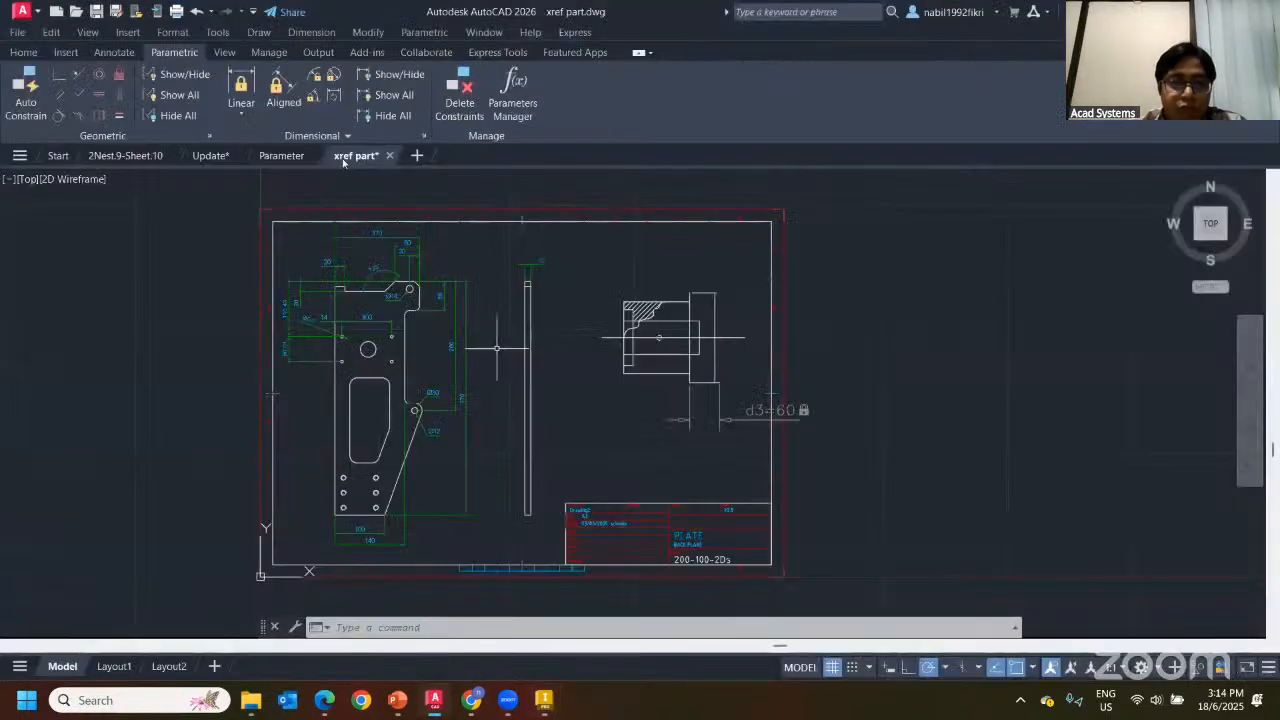
pyautogui.click(271, 157)
pyautogui.click(212, 156)
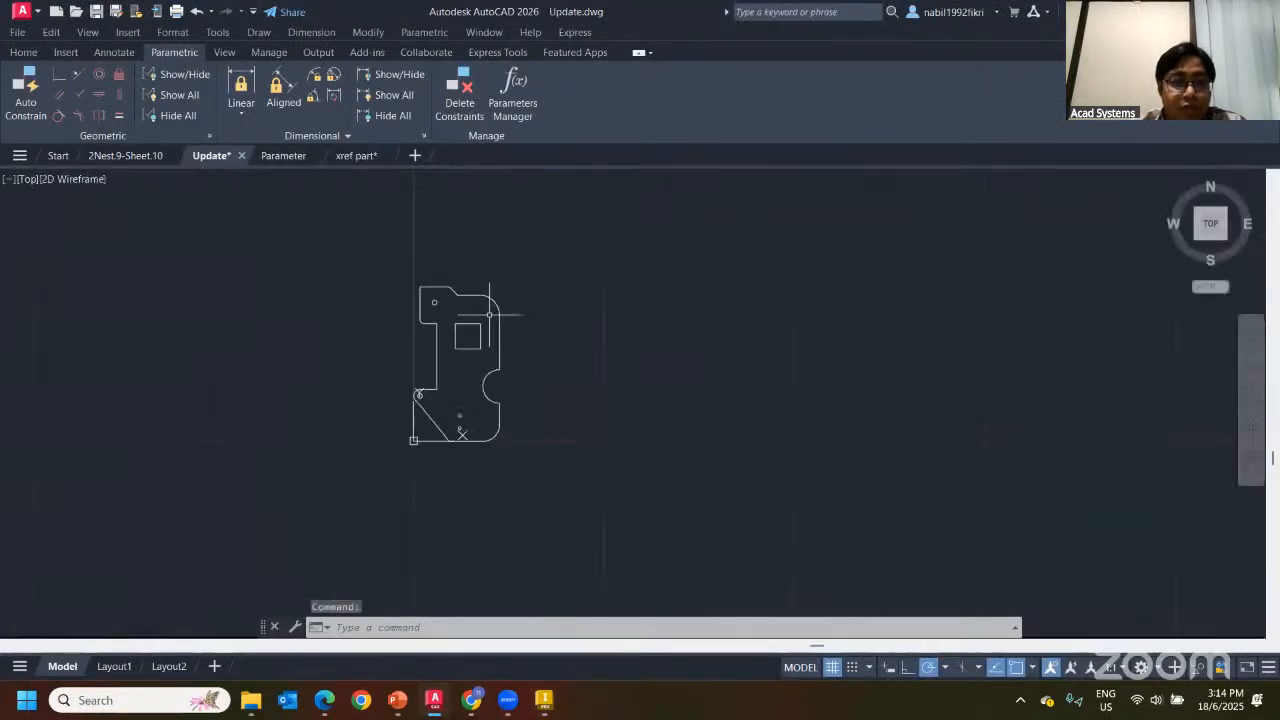
pyautogui.scroll(3, 614, 330)
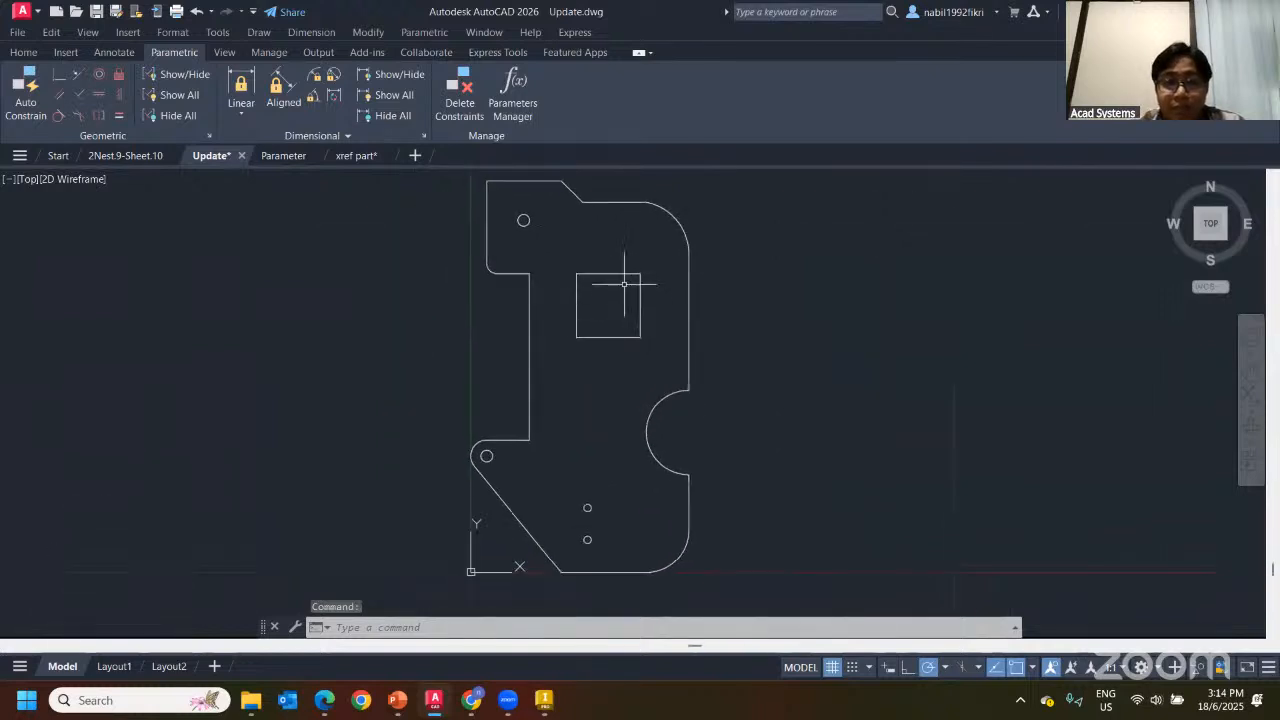
# Try stretching the Update drawing's square cutout, cancel, and return to the Inventor plate
pyautogui.click(598, 273)
pyautogui.click(600, 273)
pyautogui.press('Escape')
pyautogui.scroll(-2, 764, 348)
pyautogui.moveTo(764, 348); pyautogui.dragTo(679, 346, button='middle')
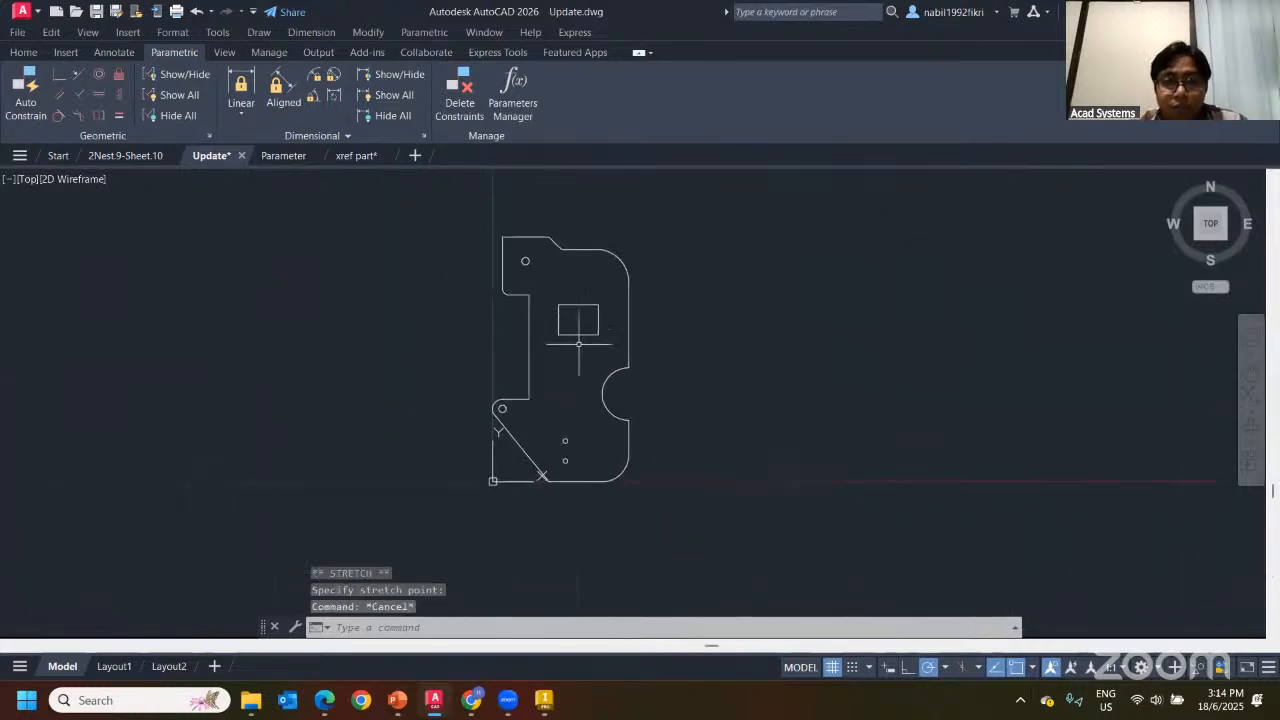
pyautogui.click(544, 705)
pyautogui.scroll(-3, 544, 325)
pyautogui.scroll(3, 440, 320)
pyautogui.moveTo(550, 361); pyautogui.dragTo(342, 330, button='middle')
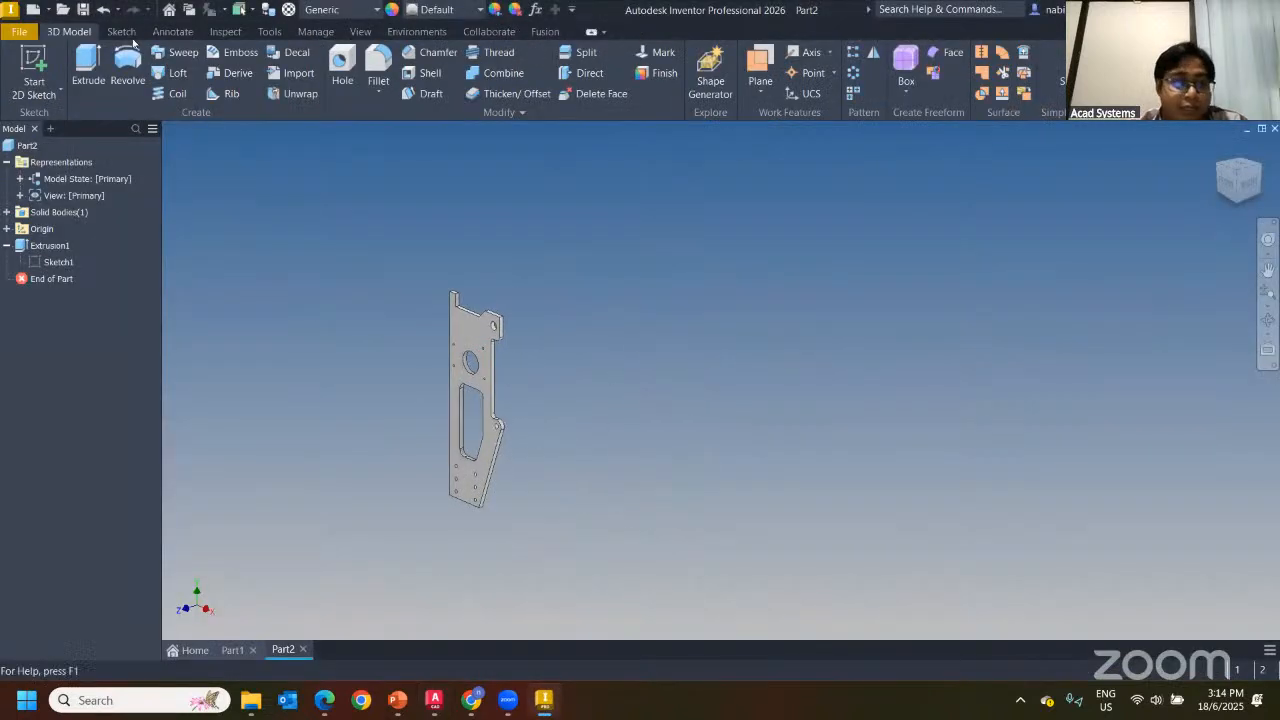
# Create a Standard.ipt part and import Update.dwg as an associative underlay at the origin
pyautogui.click(34, 12)
pyautogui.doubleClick(650, 195)
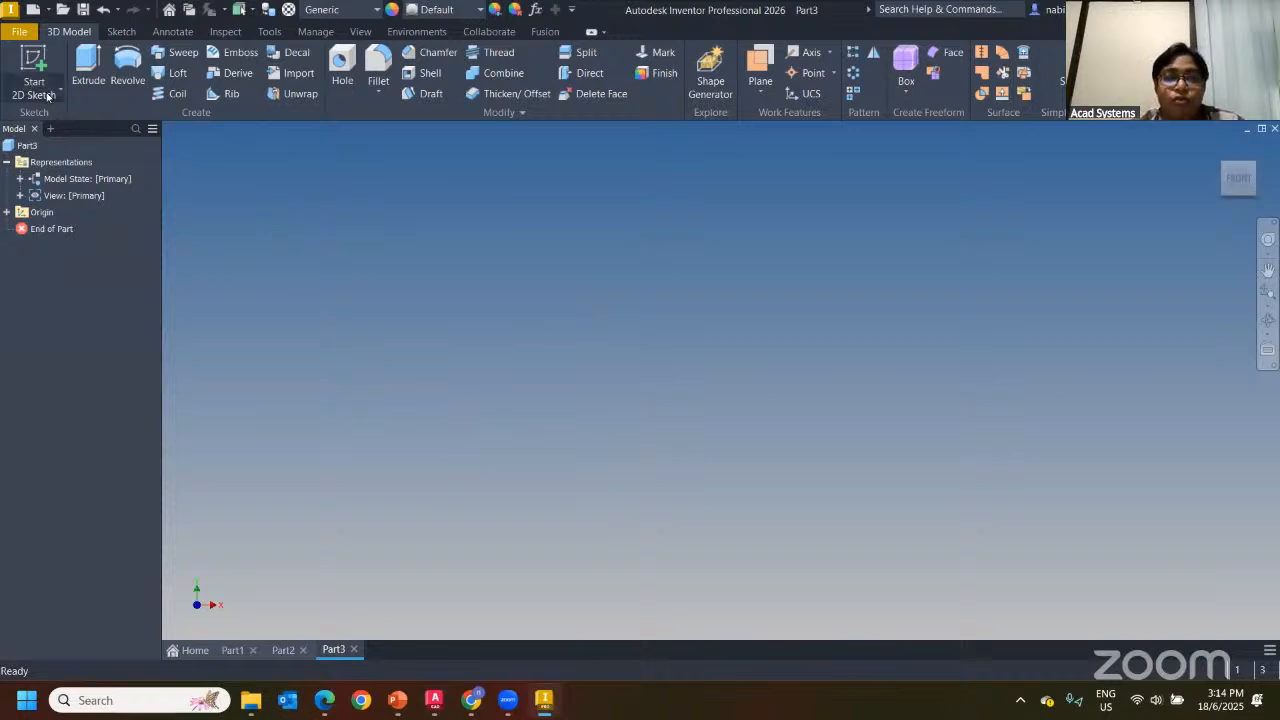
pyautogui.click(299, 76)
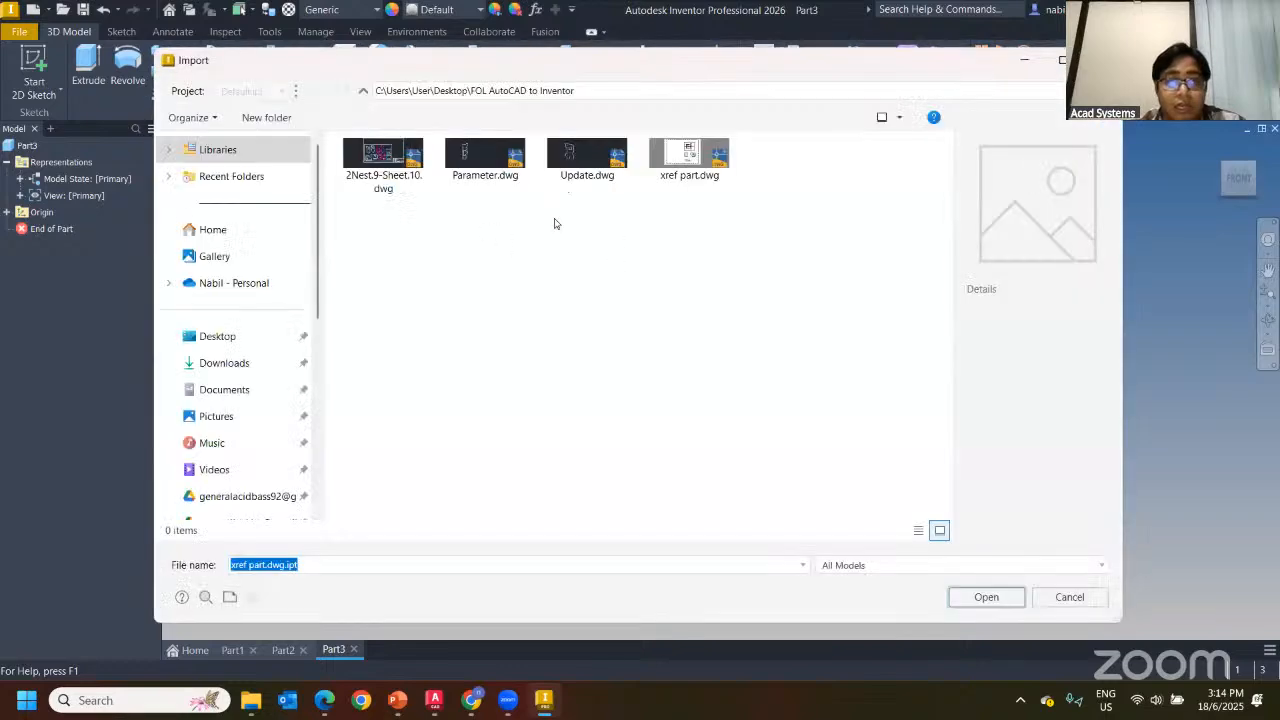
pyautogui.doubleClick(563, 177)
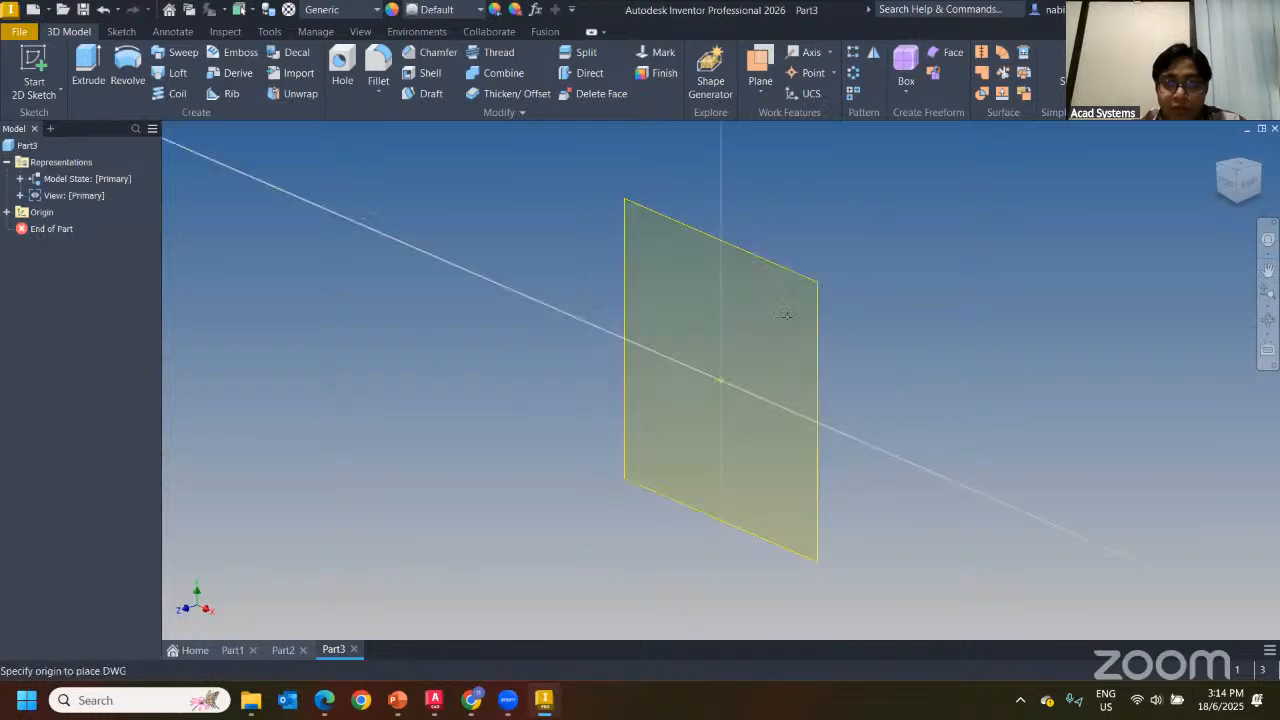
pyautogui.click(720, 380)
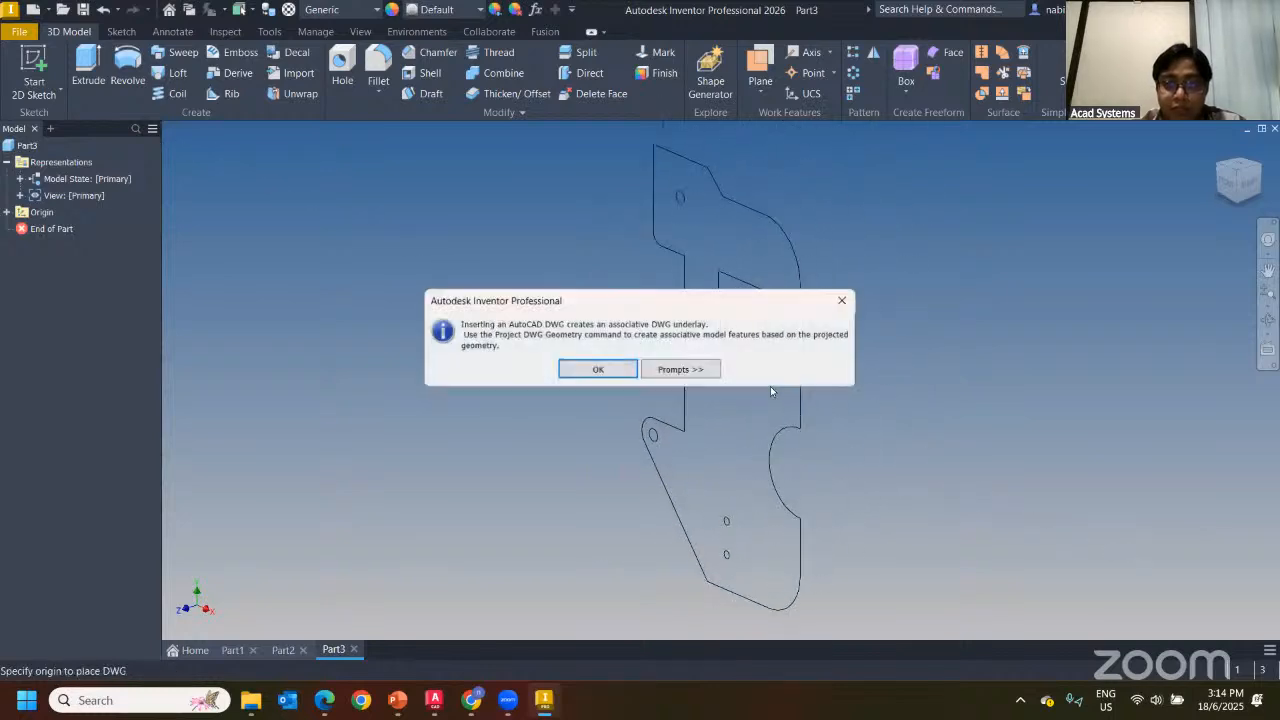
pyautogui.click(593, 371)
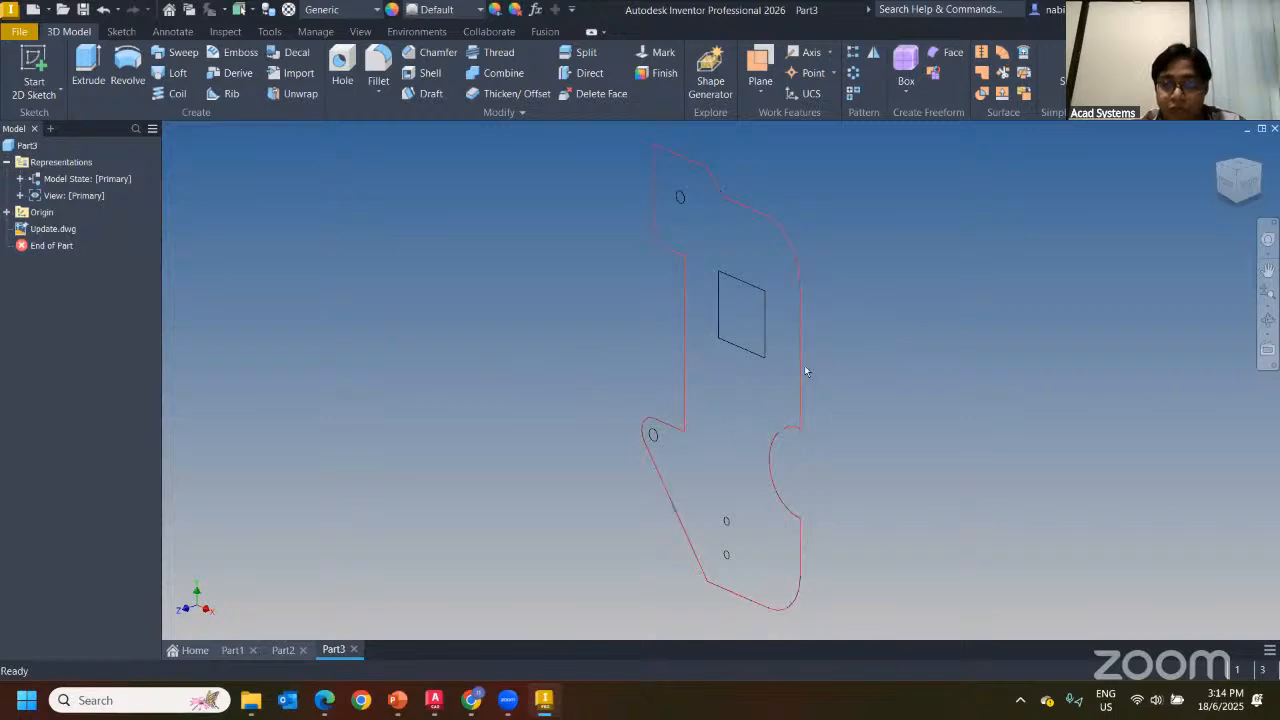
# Stretch the rectangular cutout taller and slant it into a parallelogram
pyautogui.click(440, 702)
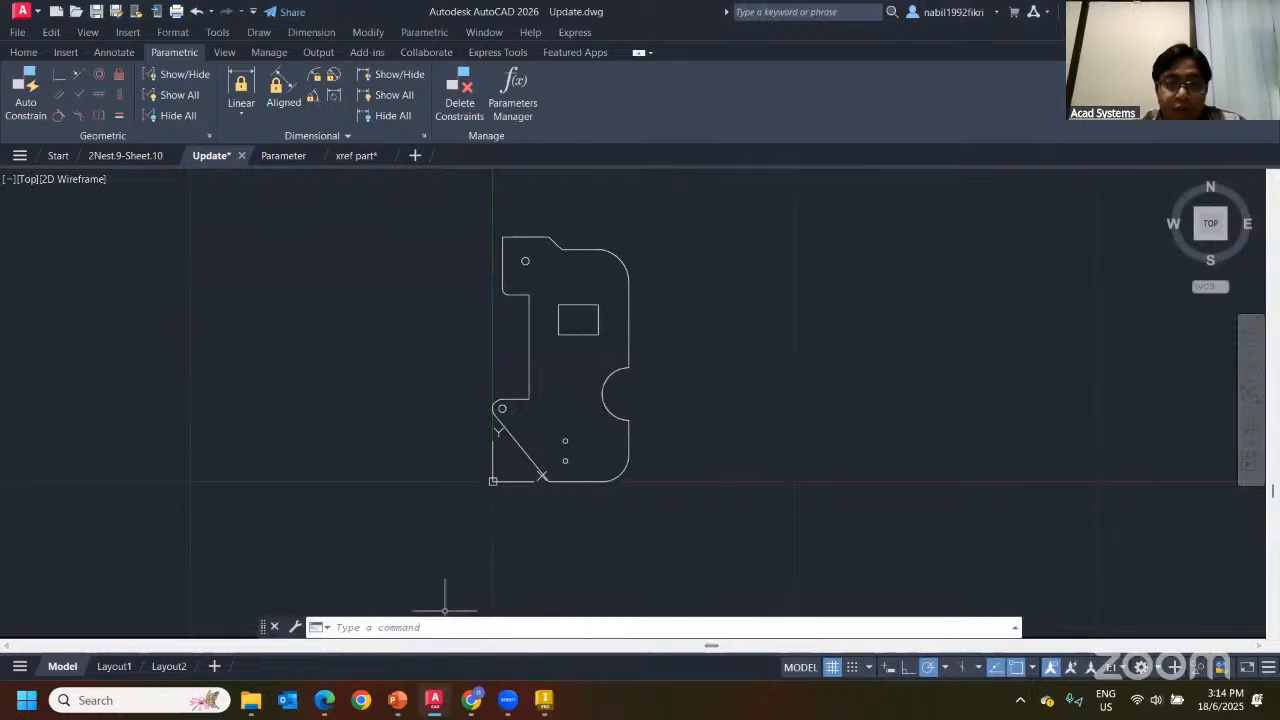
pyautogui.click(580, 335)
pyautogui.scroll(2, 581, 341)
pyautogui.scroll(2, 581, 341)
pyautogui.click(567, 323)
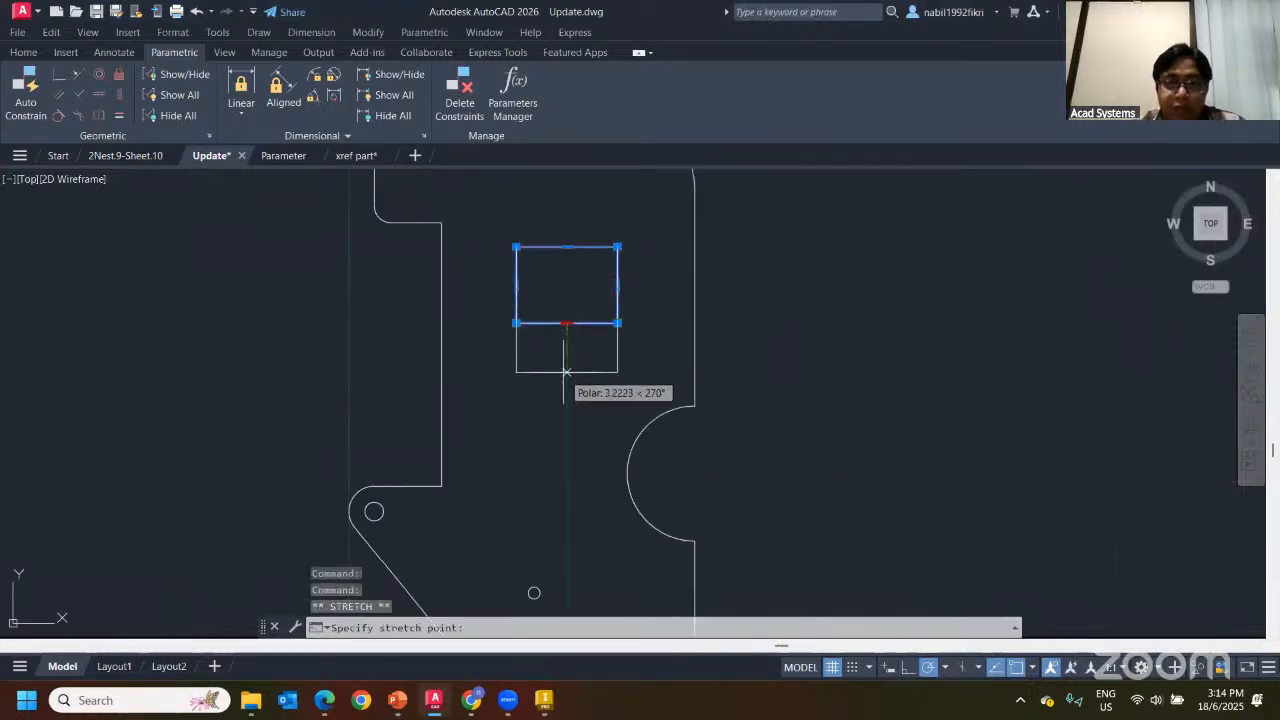
pyautogui.moveTo(568, 346); pyautogui.dragTo(572, 421, button='middle')
pyautogui.click(573, 321)
pyautogui.click(573, 256)
pyautogui.click(572, 459)
pyautogui.click(563, 426)
pyautogui.moveTo(740, 466); pyautogui.dragTo(780, 403, button='middle')
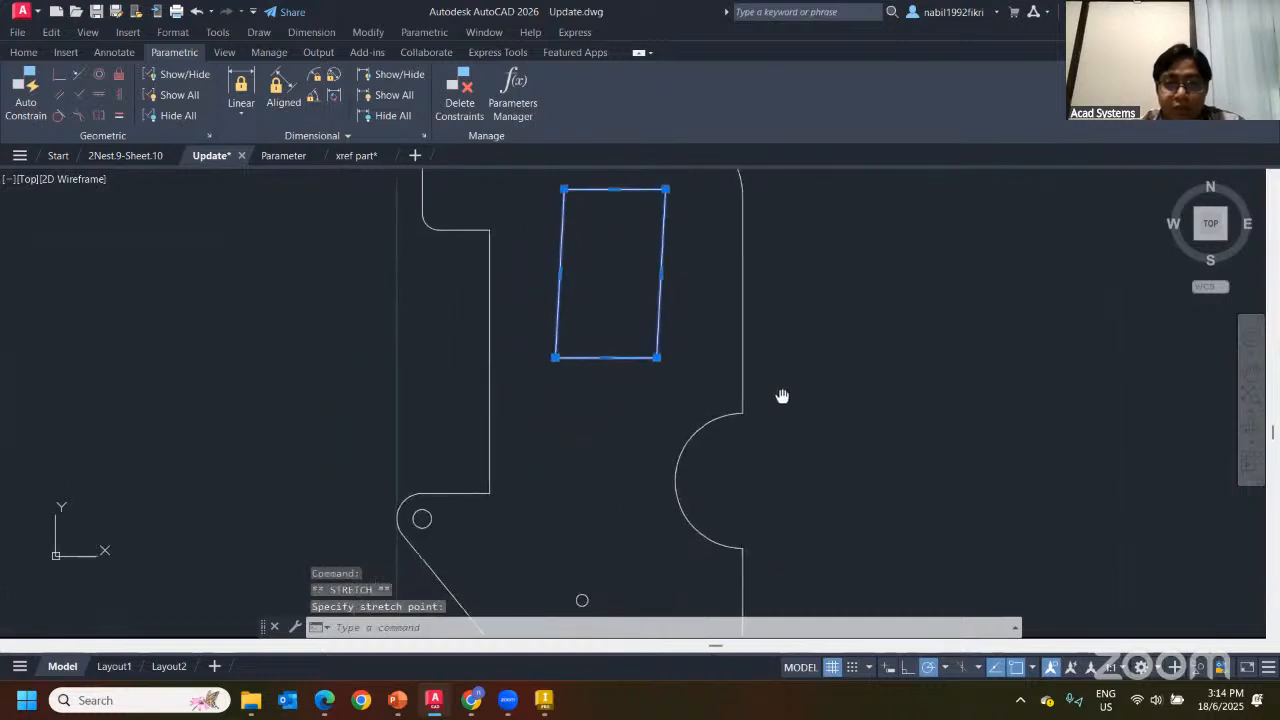
pyautogui.scroll(-2, 762, 400)
pyautogui.click(662, 375)
pyautogui.click(648, 375)
pyautogui.press('Escape')
# Enlarge the side notch arc and the small top-left hole
pyautogui.click(712, 447)
pyautogui.click(709, 447)
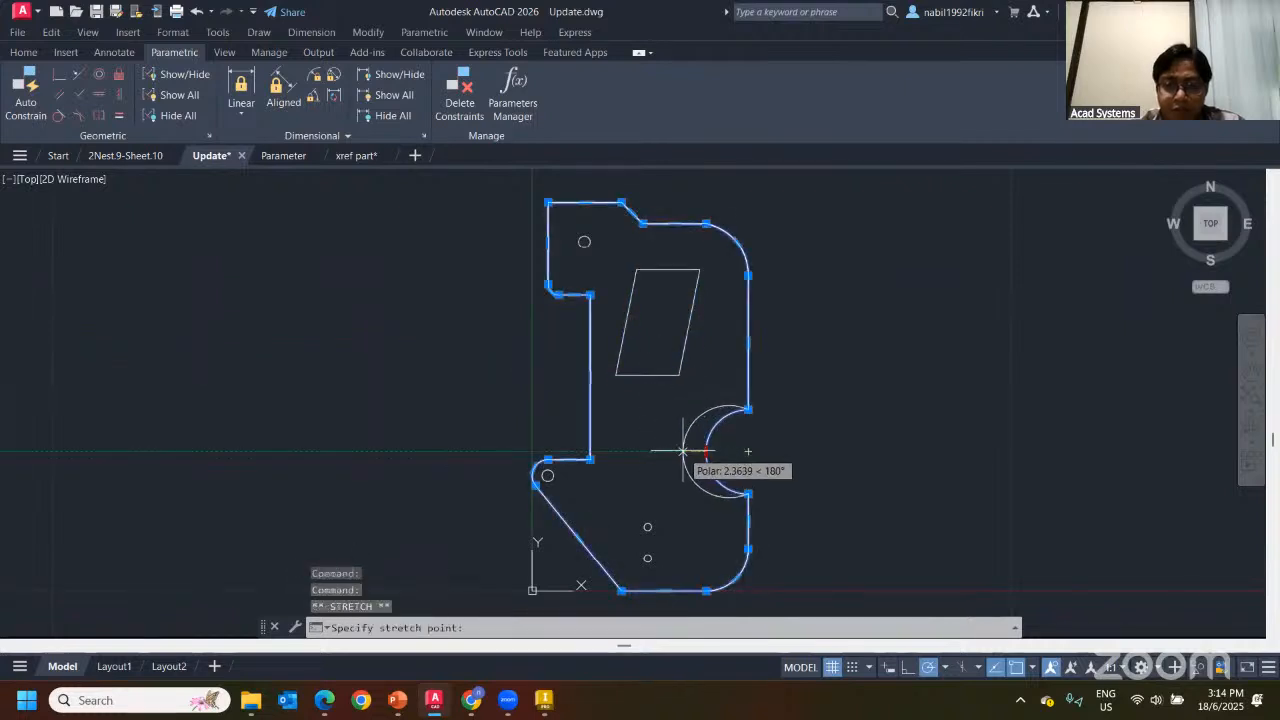
pyautogui.press('Escape')
pyautogui.press('Escape')
pyautogui.click(584, 241)
pyautogui.click(584, 241)
pyautogui.press('Escape')
pyautogui.press('Escape')
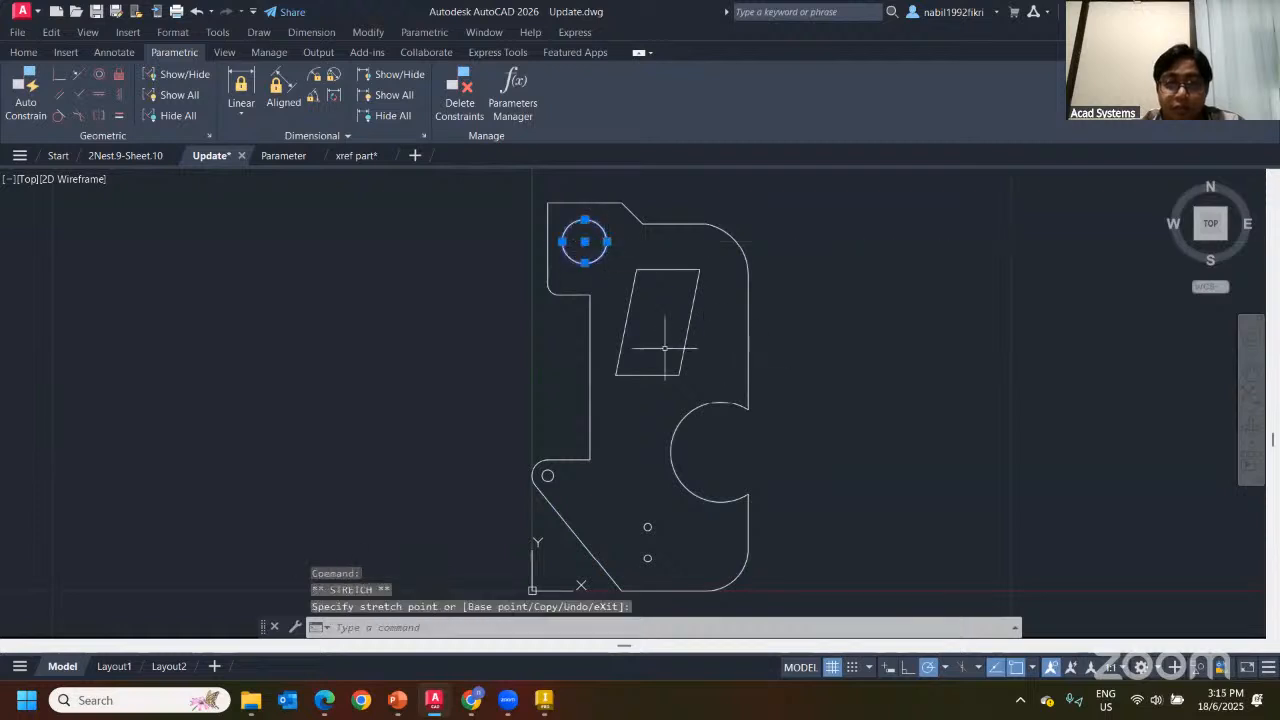
# Move the plate outline's left edge outward and reposition the drawing view
pyautogui.click(548, 242)
pyautogui.click(548, 243)
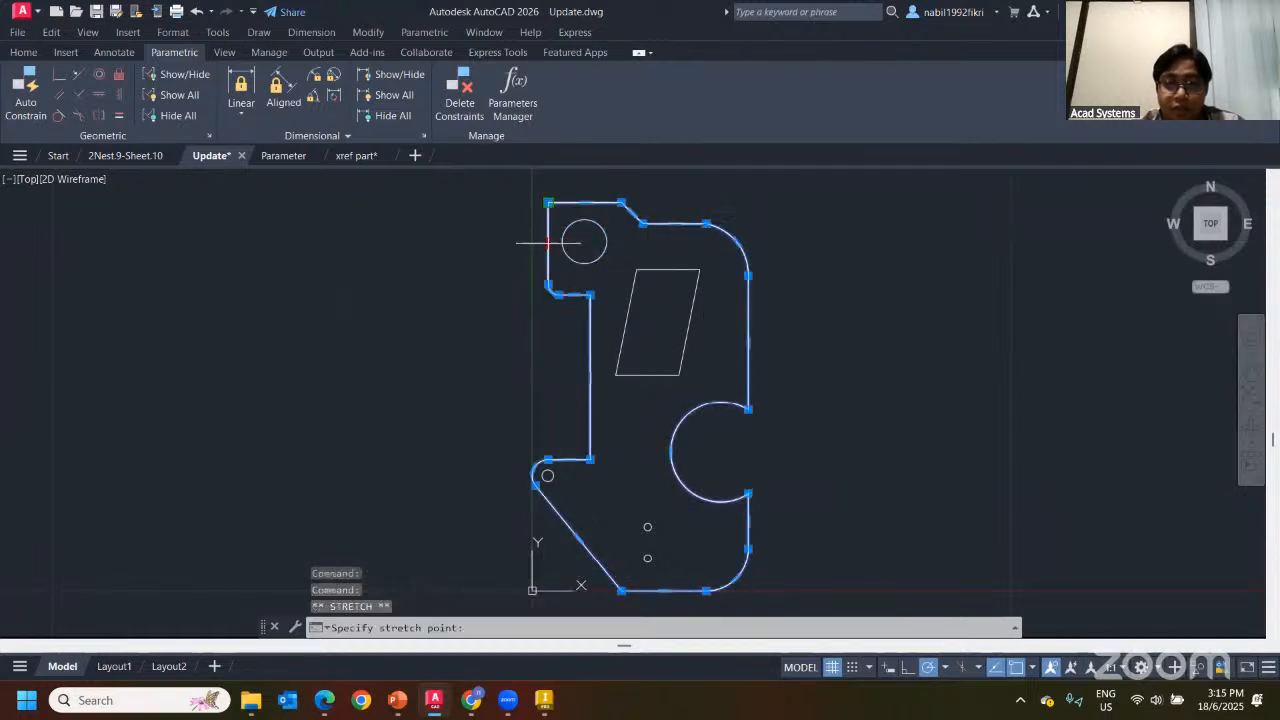
pyautogui.click(522, 243)
pyautogui.press('Escape')
pyautogui.moveTo(747, 384); pyautogui.dragTo(616, 353, button='middle')
pyautogui.scroll(1, 636, 306)
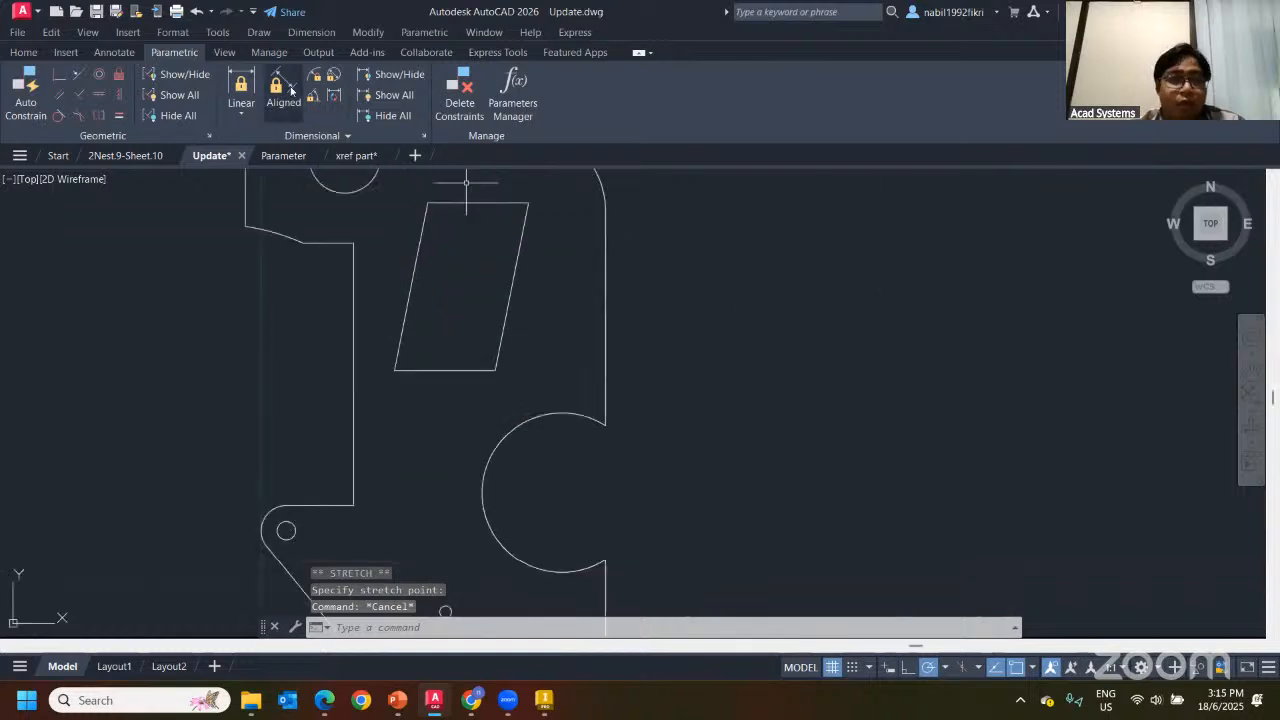
pyautogui.scroll(-2, 241, 215)
pyautogui.moveTo(183, 184); pyautogui.dragTo(284, 273, button='middle')
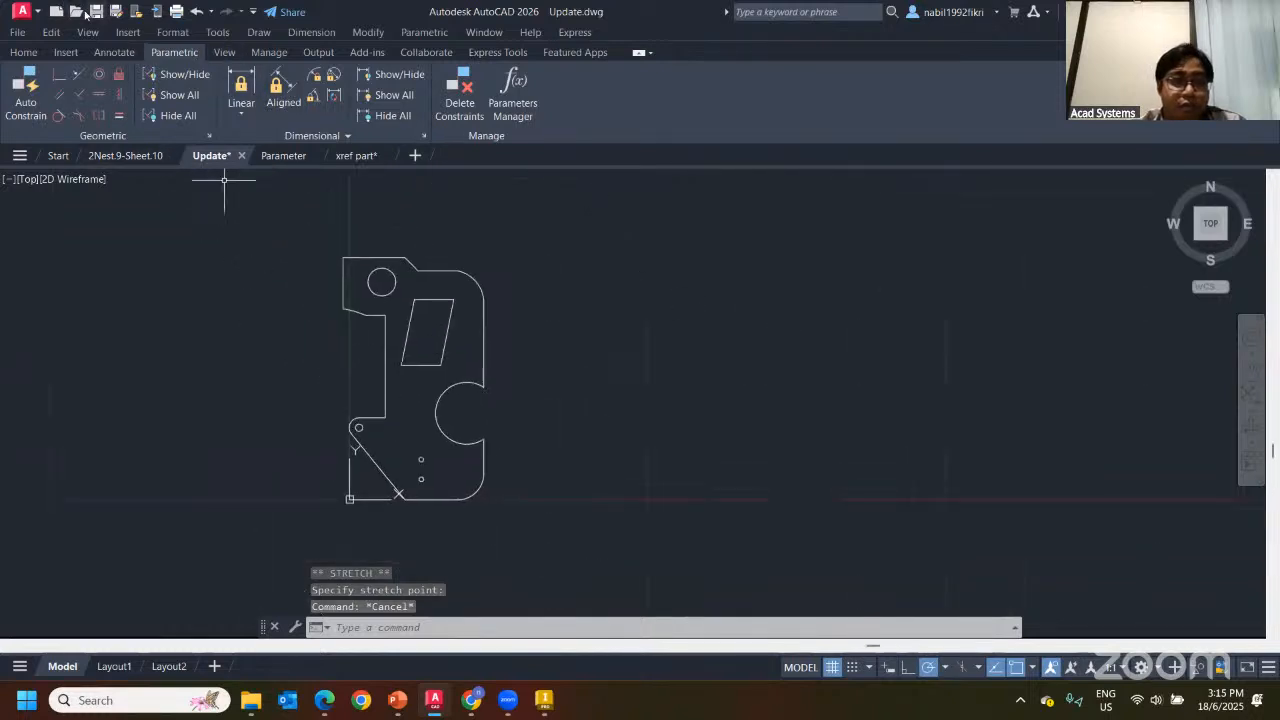
pyautogui.moveTo(543, 700)
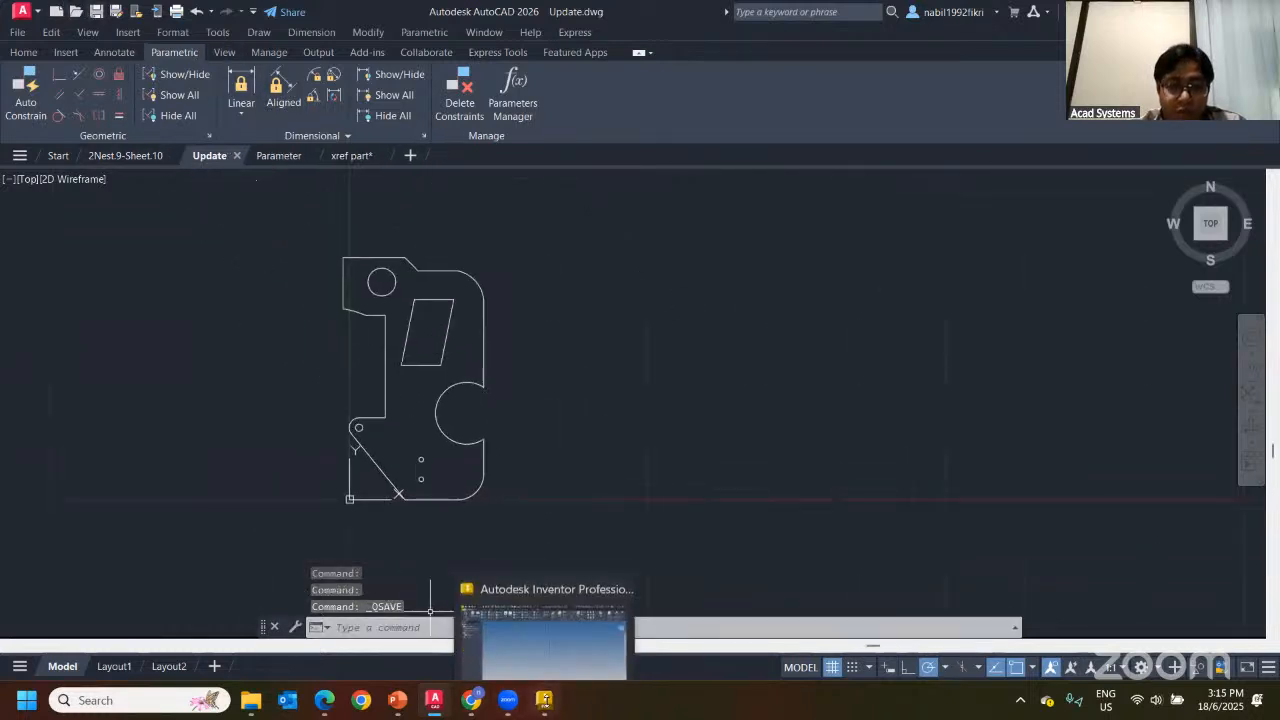
pyautogui.click(562, 609)
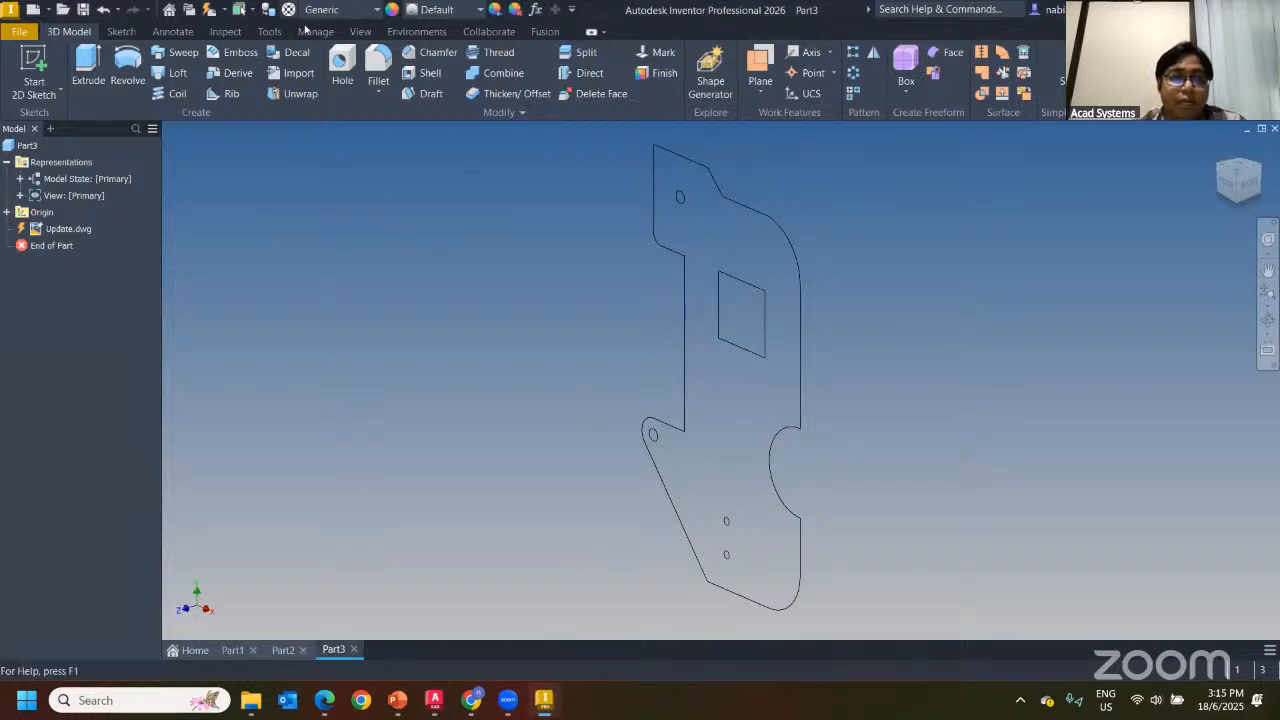
# Update Part3 from the edited Update.dwg, then begin a new 2D sketch
pyautogui.click(210, 9)
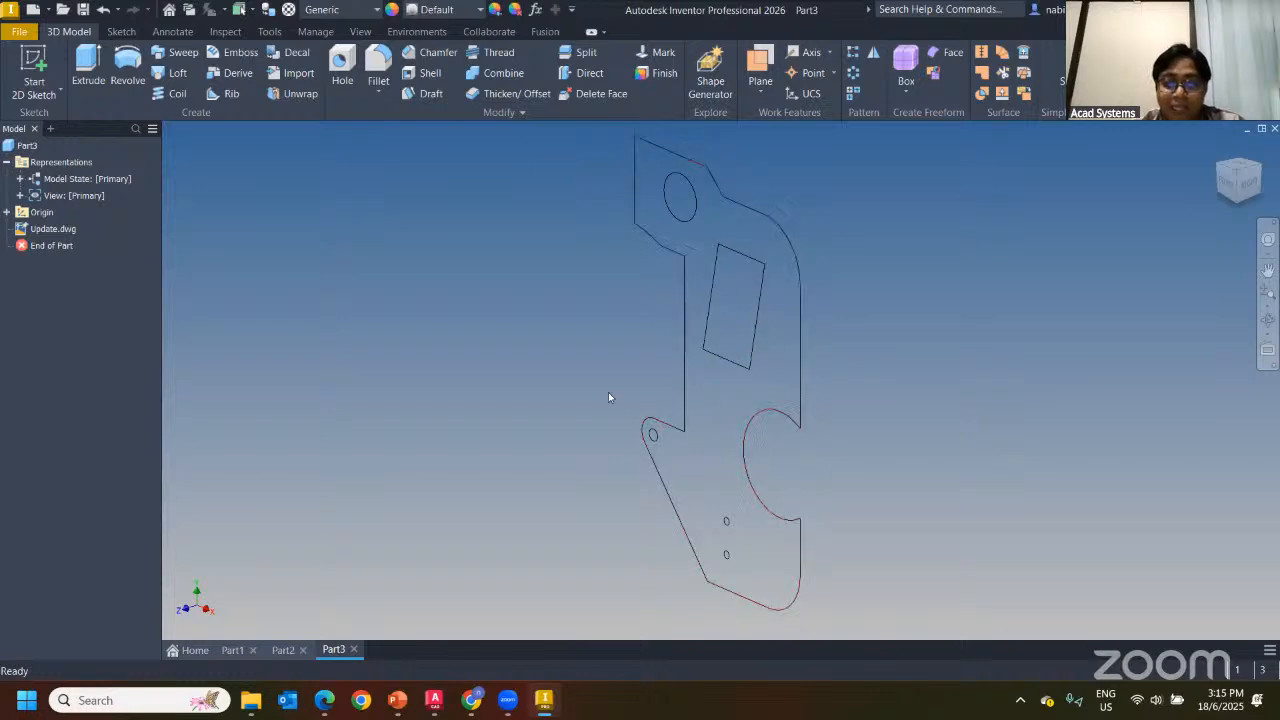
pyautogui.keyDown('shift'); pyautogui.moveTo(738, 406); pyautogui.dragTo(720, 297, button='middle'); pyautogui.keyUp('shift')
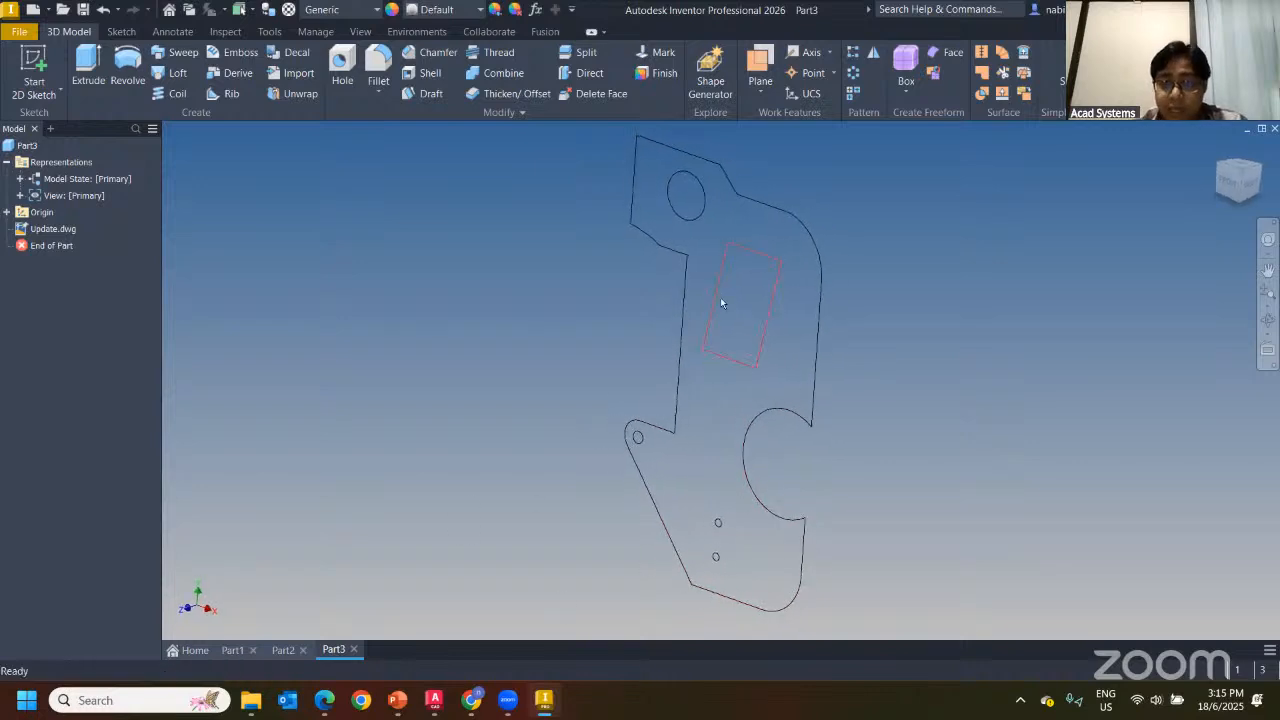
pyautogui.click(90, 78)
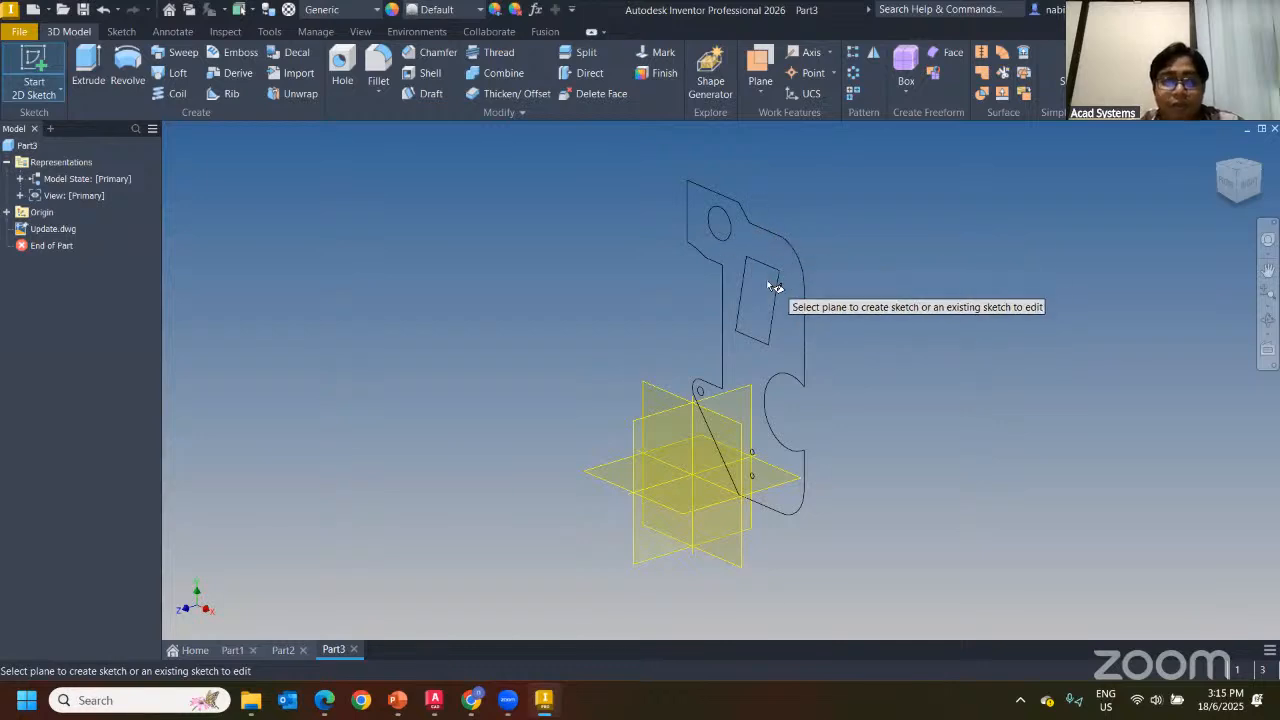
pyautogui.press('Escape')
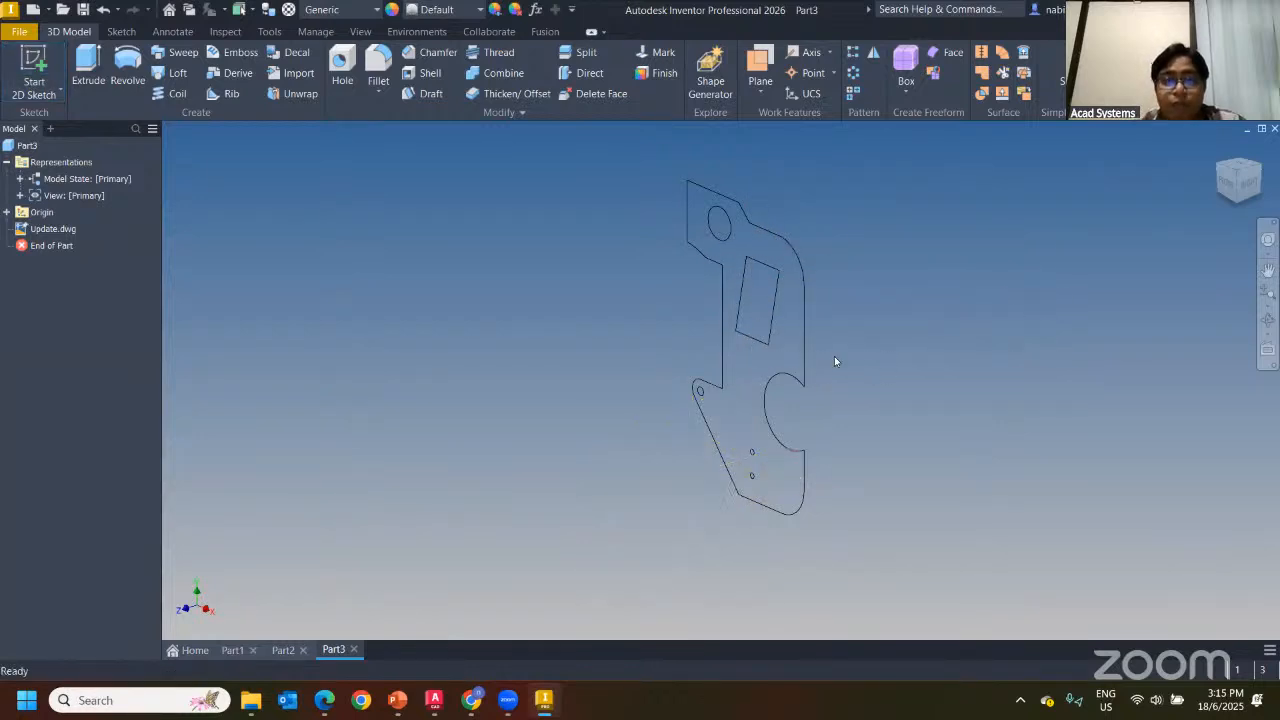
pyautogui.scroll(-5, 294, 226)
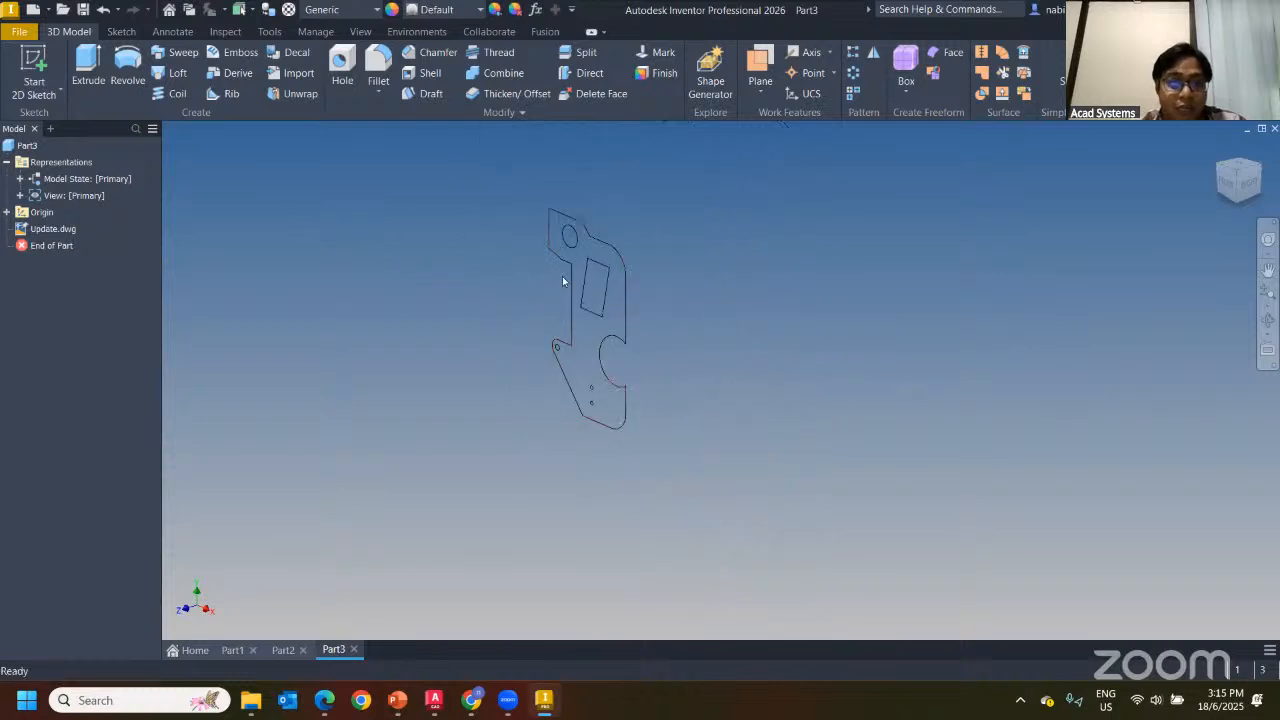
pyautogui.click(33, 66)
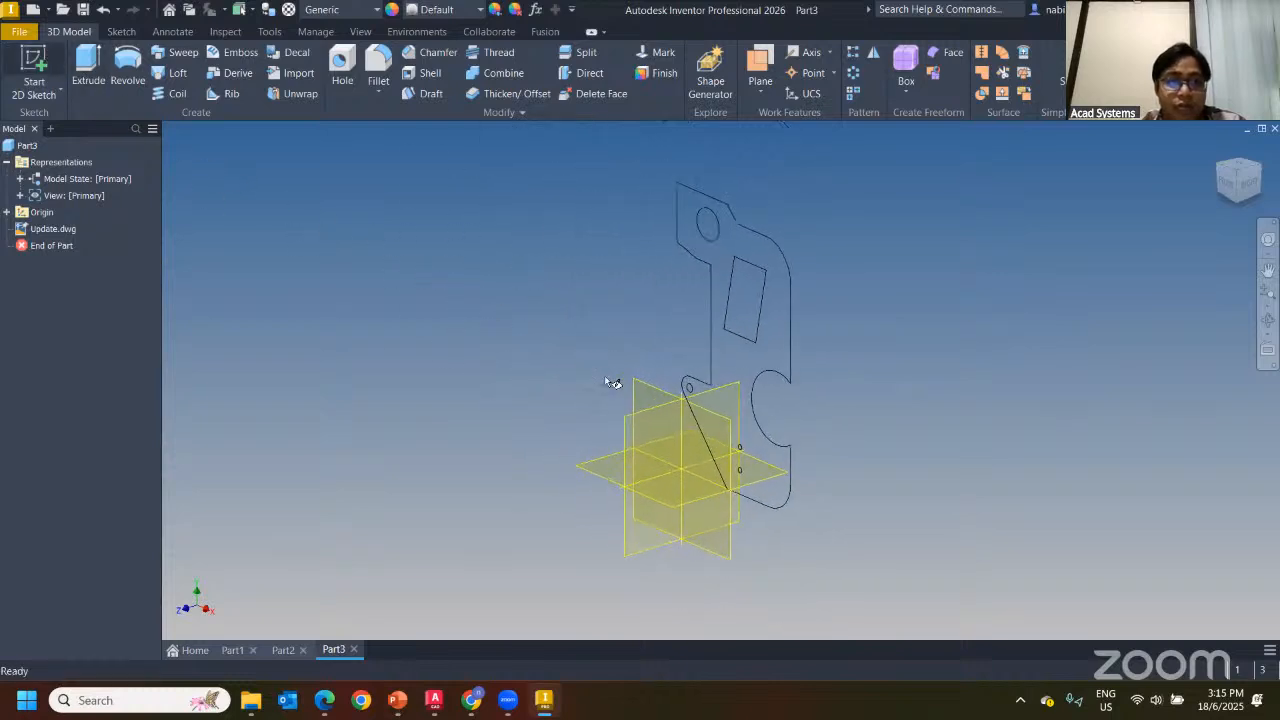
# Place Sketch1 on an origin plane and project the Update.dwg outline with Project DWG Geometry
pyautogui.click(643, 398)
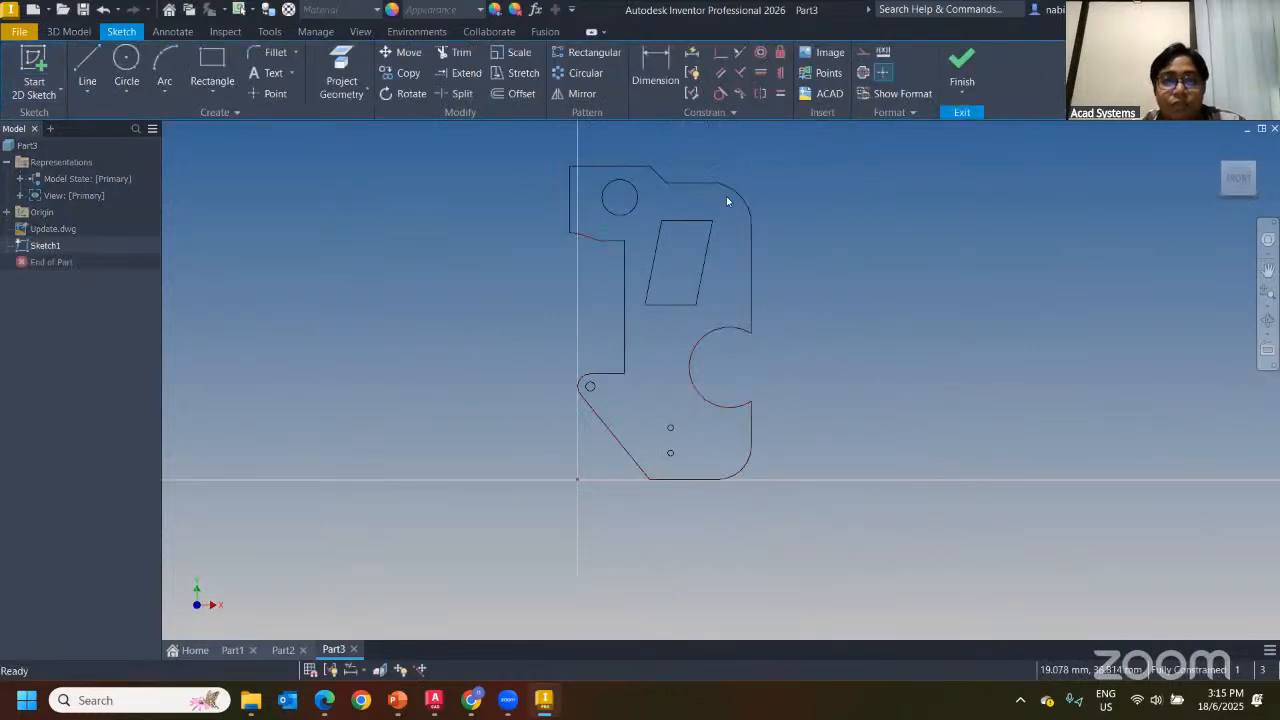
pyautogui.click(364, 93)
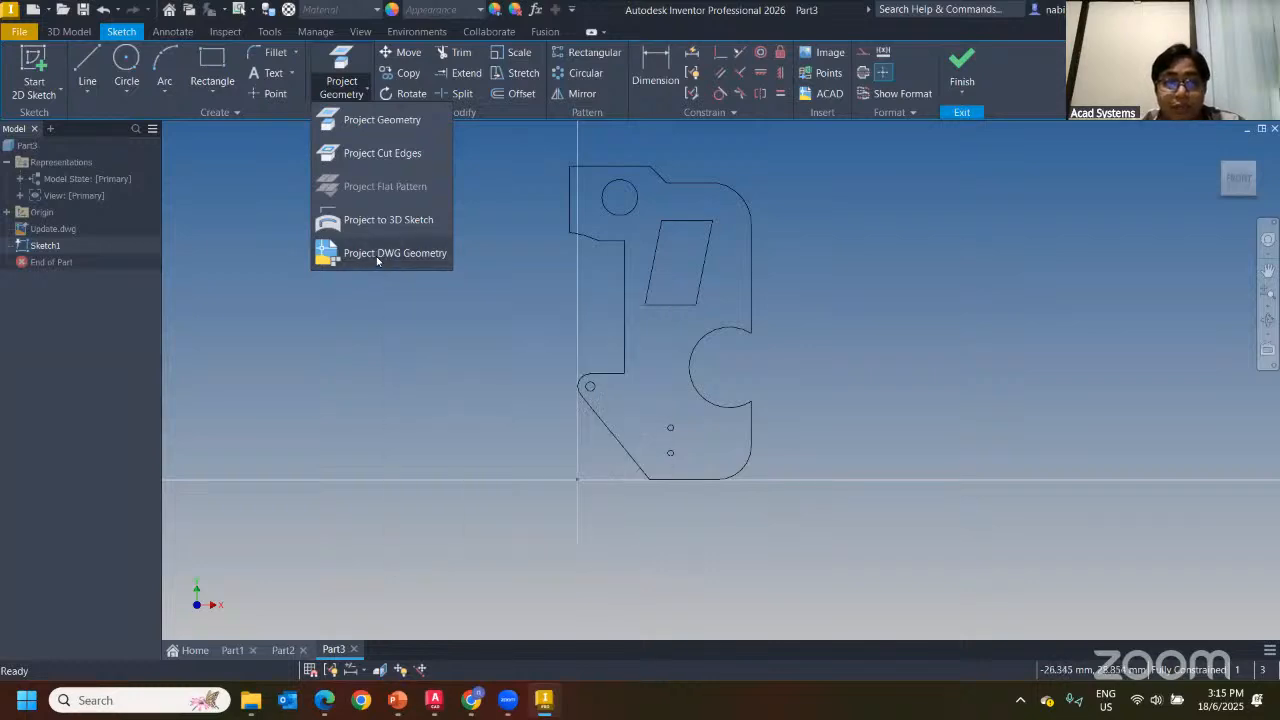
pyautogui.click(391, 260)
pyautogui.moveTo(530, 135); pyautogui.dragTo(782, 483)
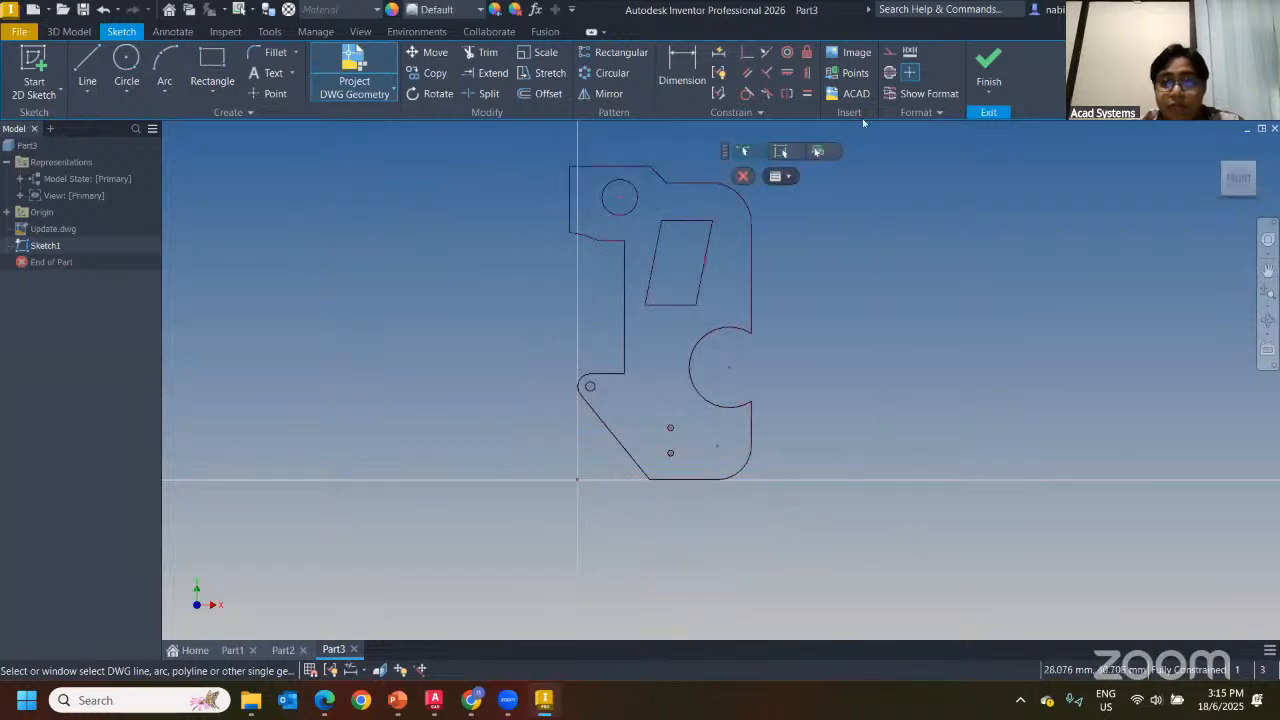
pyautogui.press('Escape')
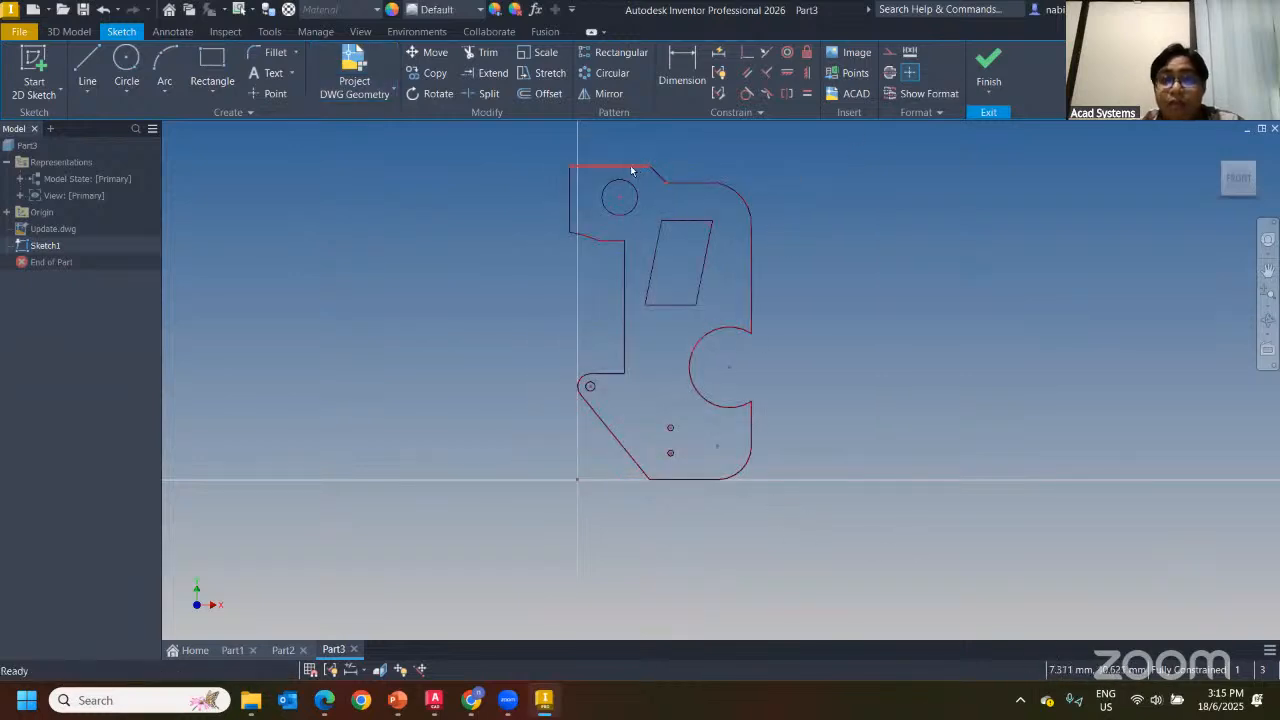
# Finish the sketch and extrude Part3's projected plate profile 10 mm into a solid
pyautogui.click(988, 66)
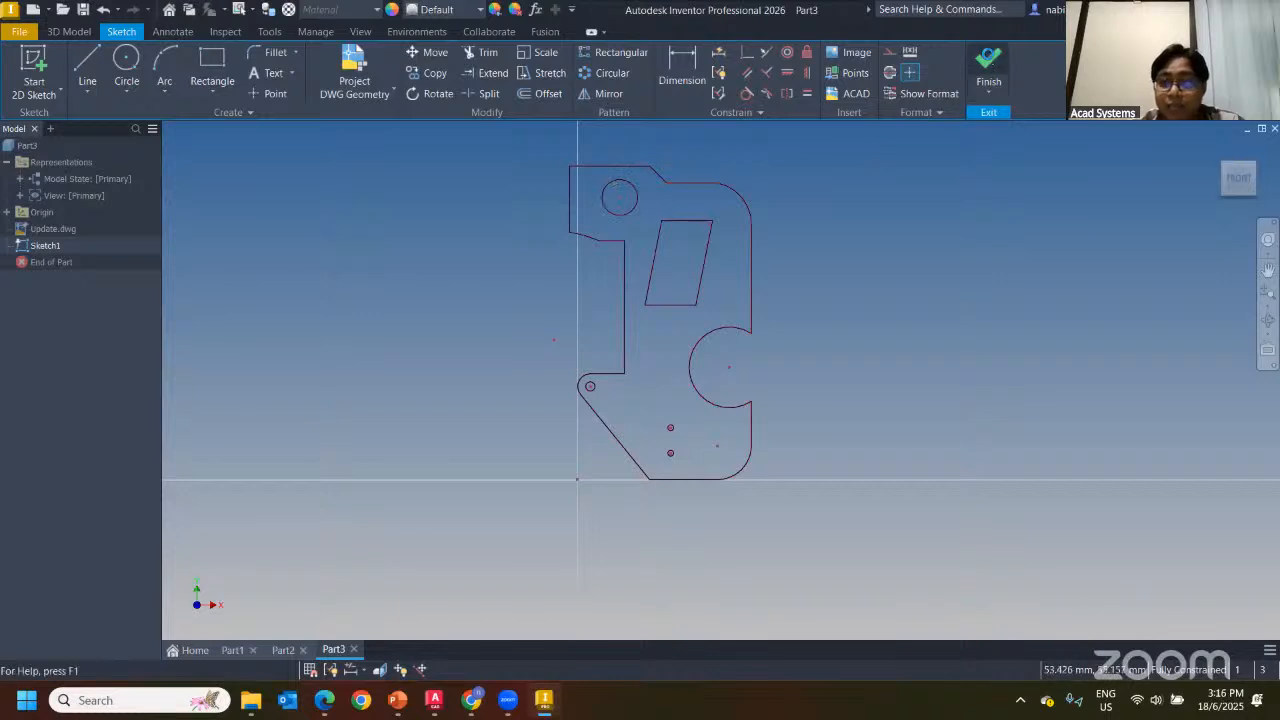
pyautogui.press('e')
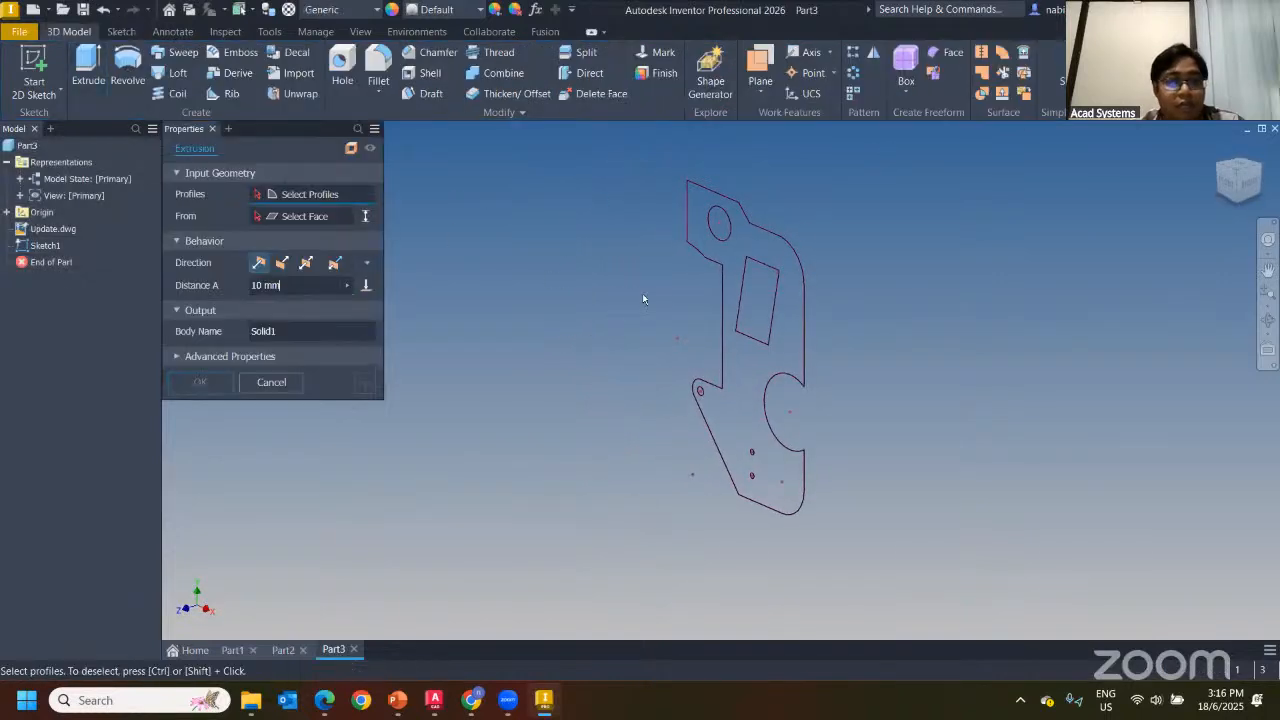
pyautogui.click(725, 258)
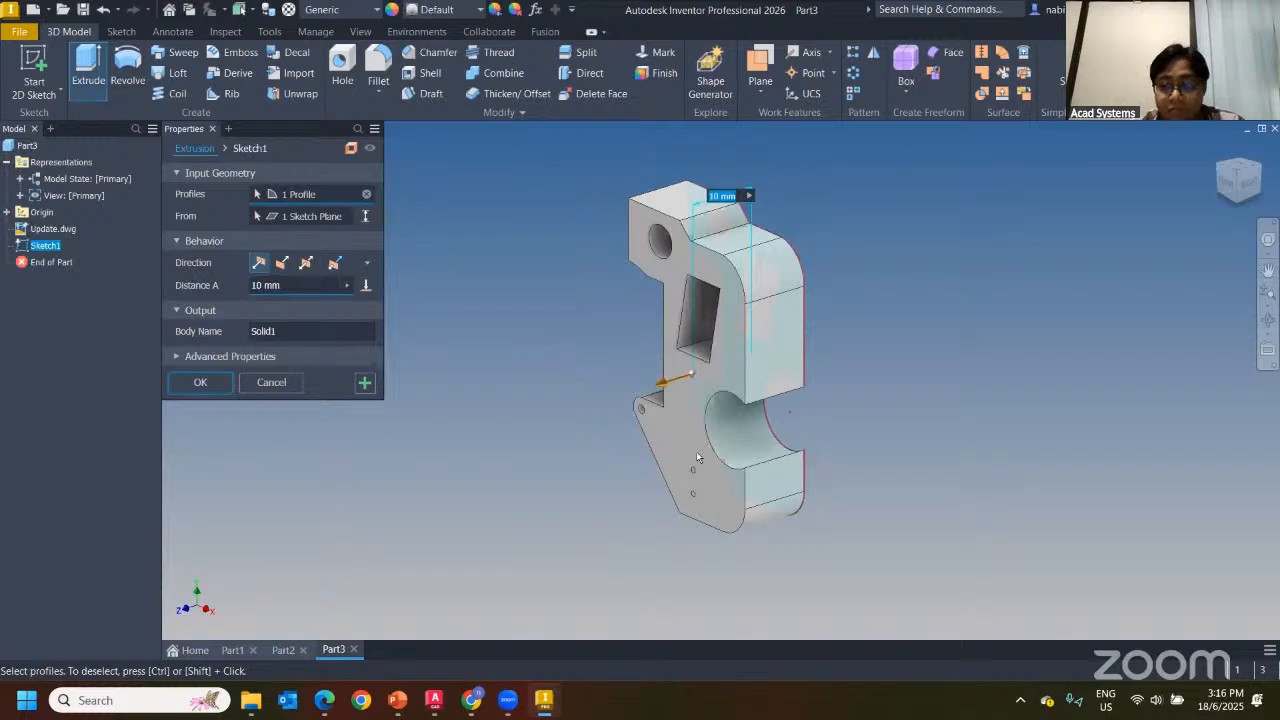
pyautogui.click(203, 382)
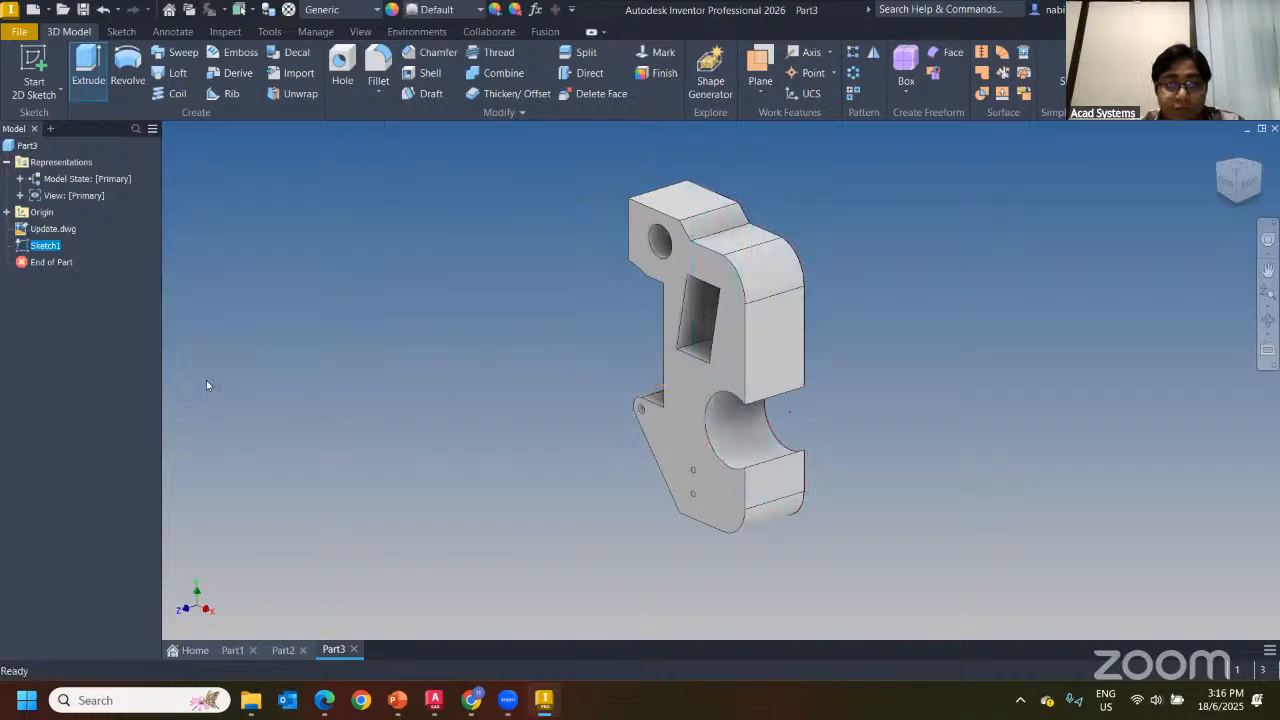
pyautogui.click(434, 700)
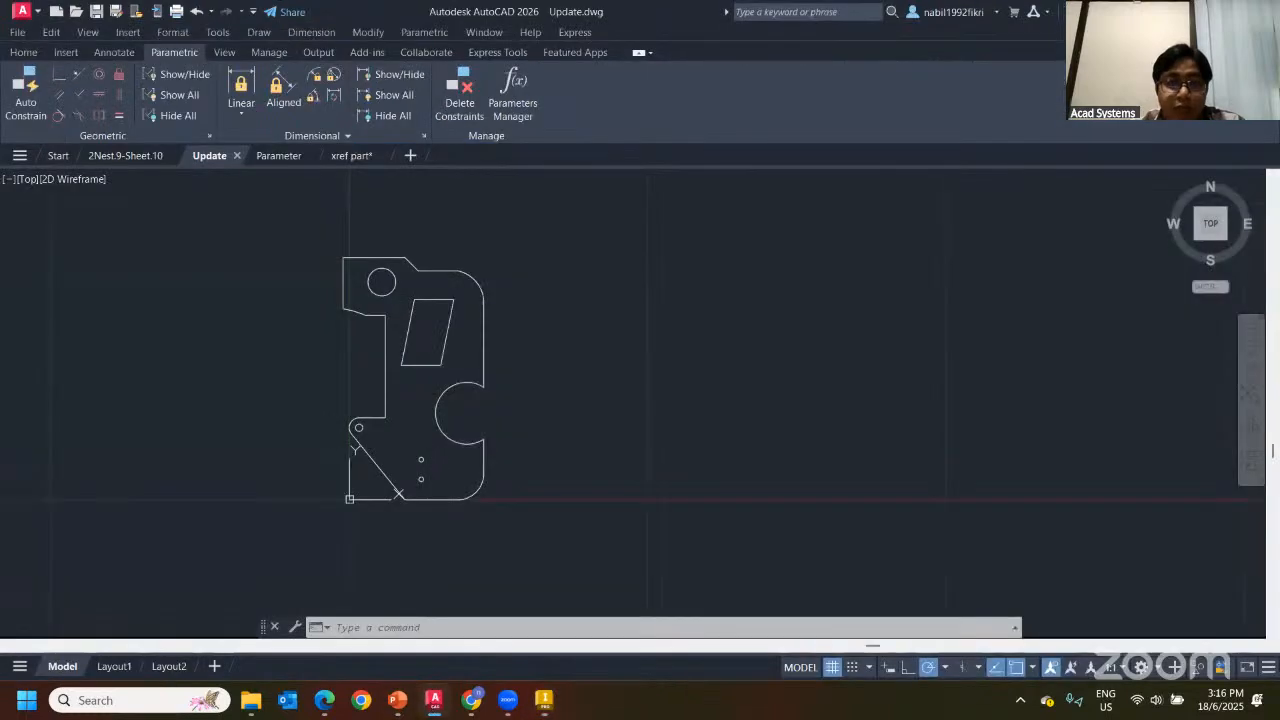
# Skew the parallelogram cutout by shifting its bottom edge to the right
pyautogui.scroll(2, 421, 340)
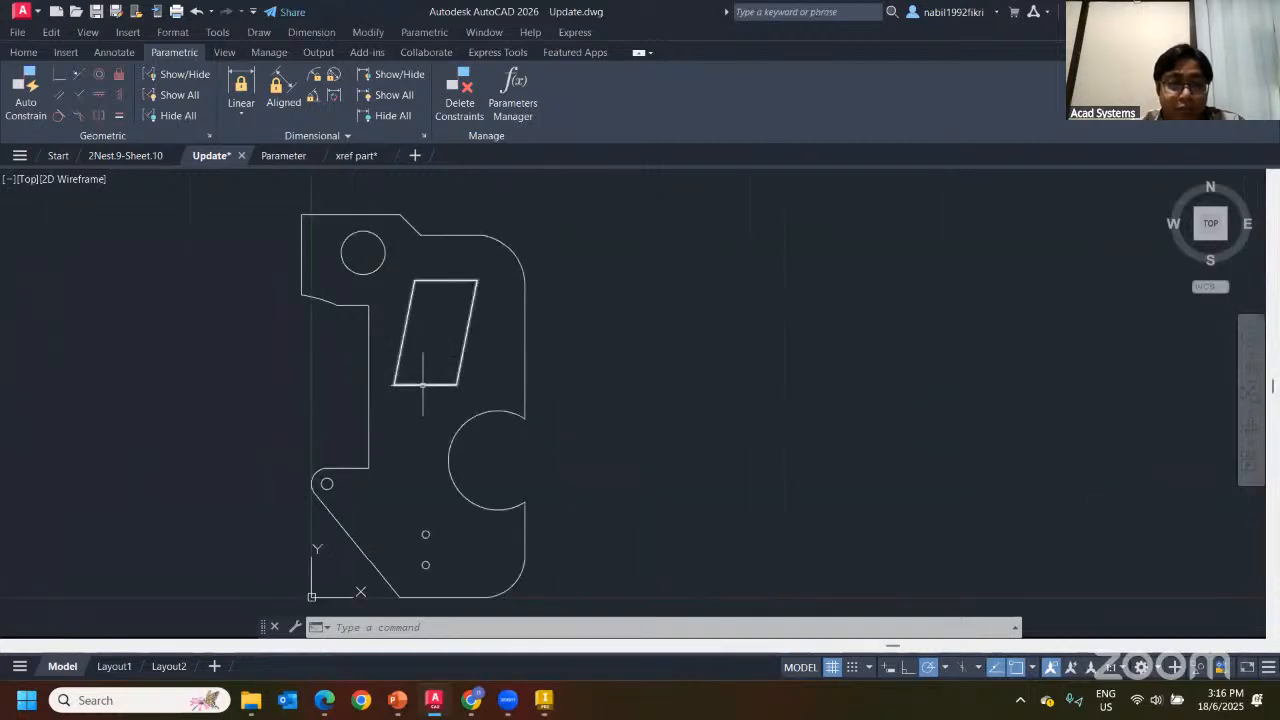
pyautogui.click(427, 382)
pyautogui.scroll(2, 415, 390)
pyautogui.scroll(2, 410, 372)
pyautogui.click(434, 365)
pyautogui.scroll(-2, 434, 365)
pyautogui.moveTo(443, 367); pyautogui.dragTo(480, 422, button='middle')
pyautogui.click(477, 418)
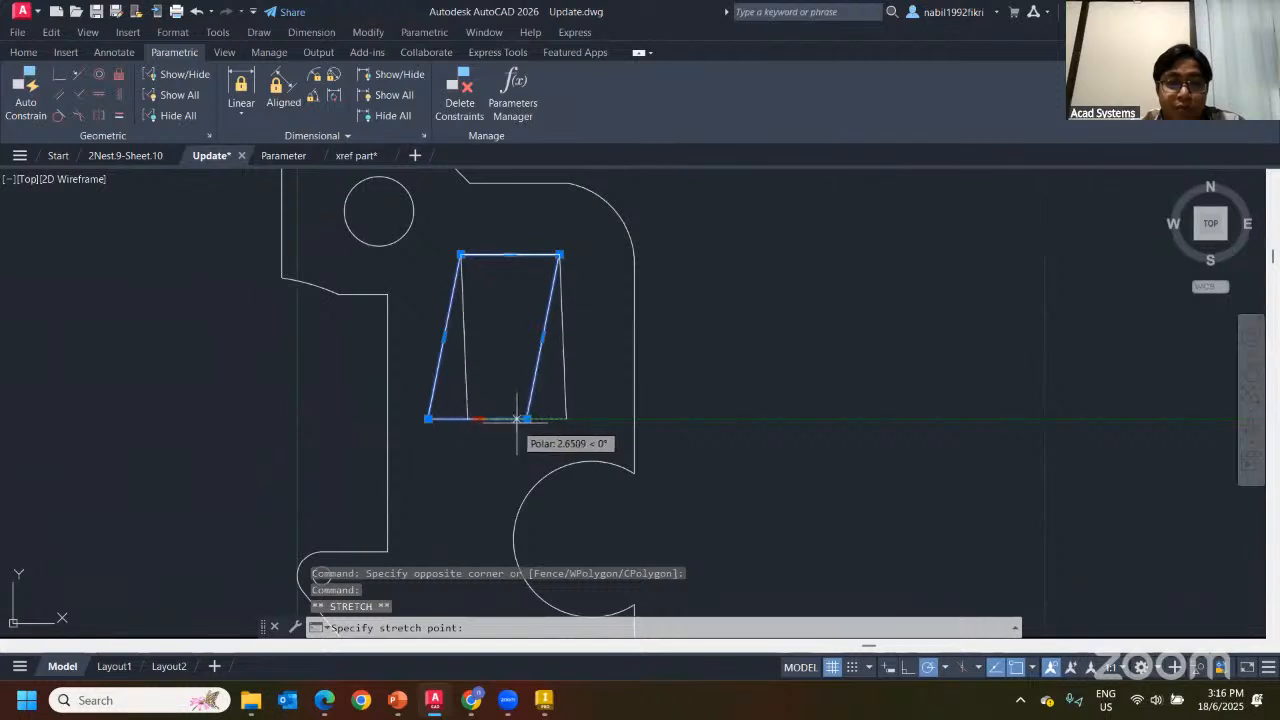
pyautogui.click(524, 418)
pyautogui.moveTo(514, 337); pyautogui.dragTo(560, 432, button='middle')
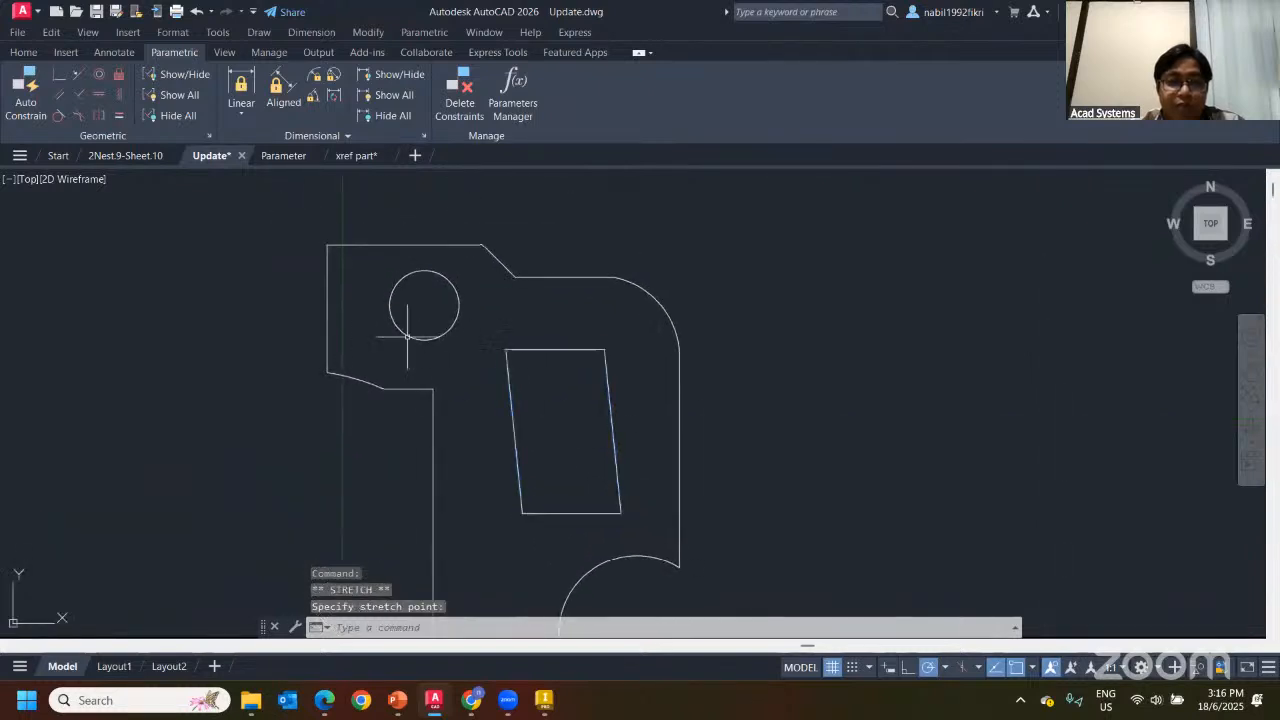
pyautogui.press('Escape')
# Stretch the plate's left edge and enlarge its notch arc to form a small notch
pyautogui.click(333, 298)
pyautogui.click(318, 322)
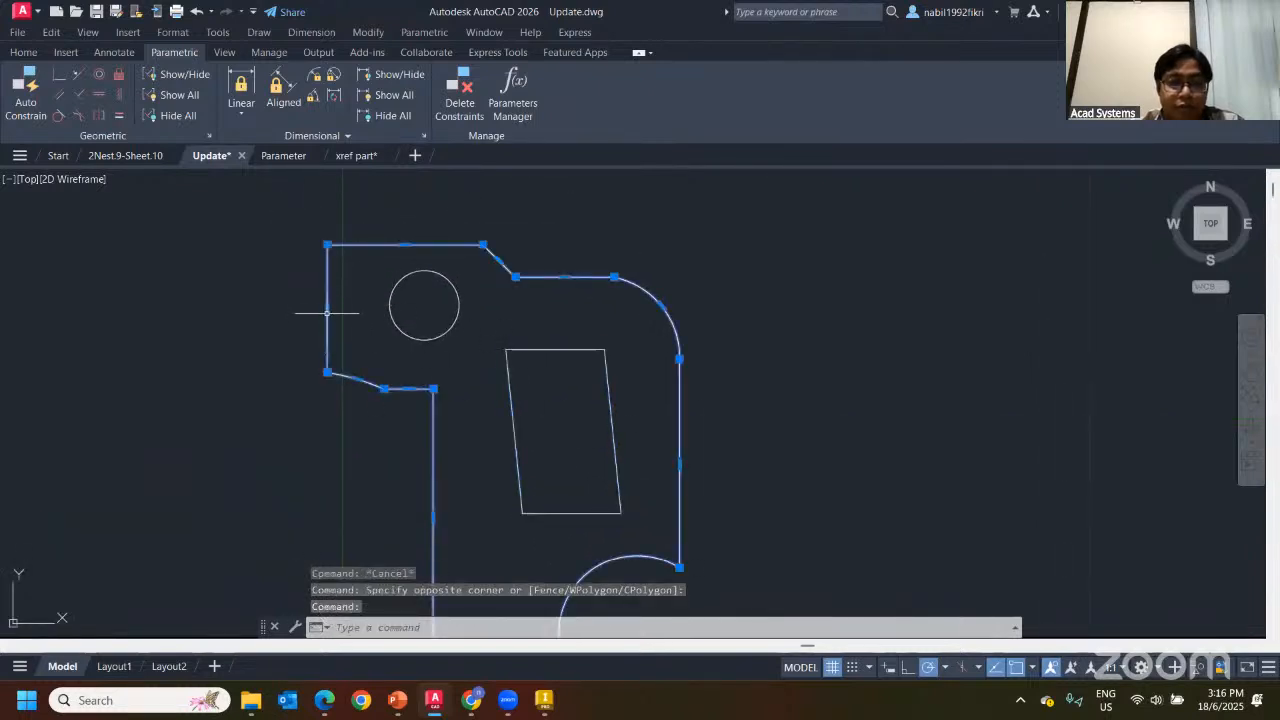
pyautogui.click(327, 308)
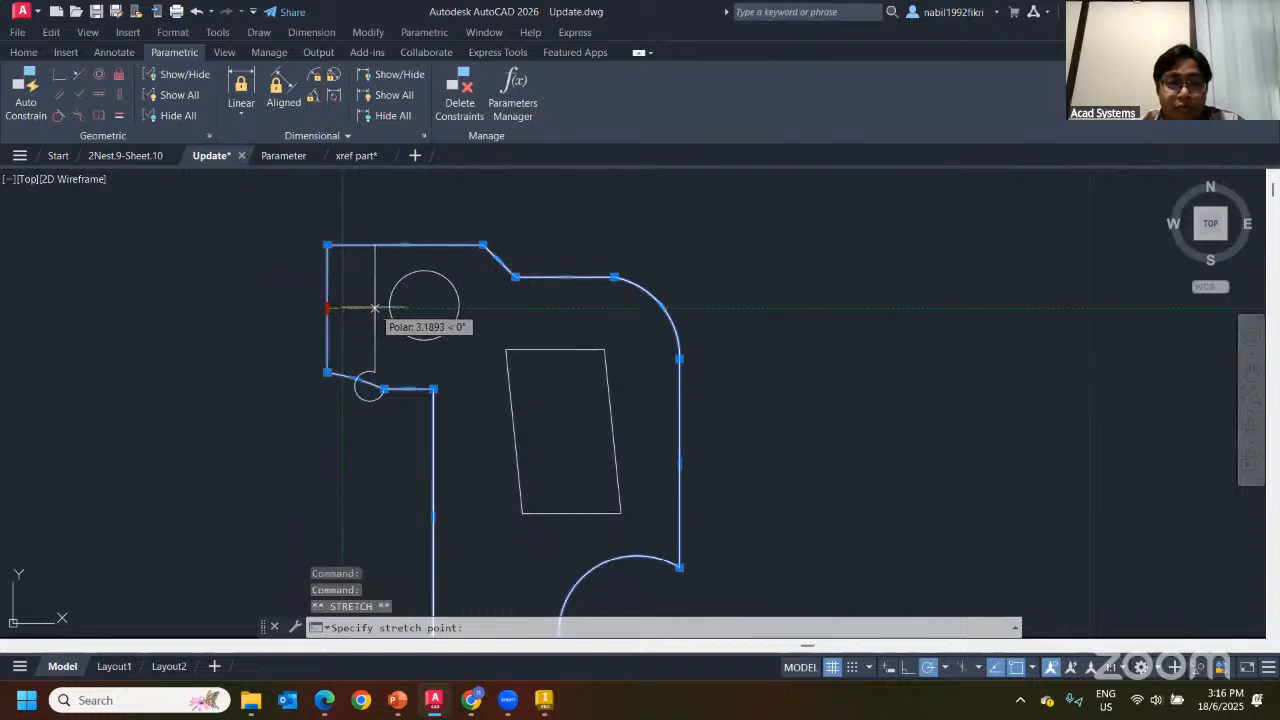
pyautogui.click(363, 308)
pyautogui.press('Escape')
pyautogui.click(356, 396)
pyautogui.click(357, 396)
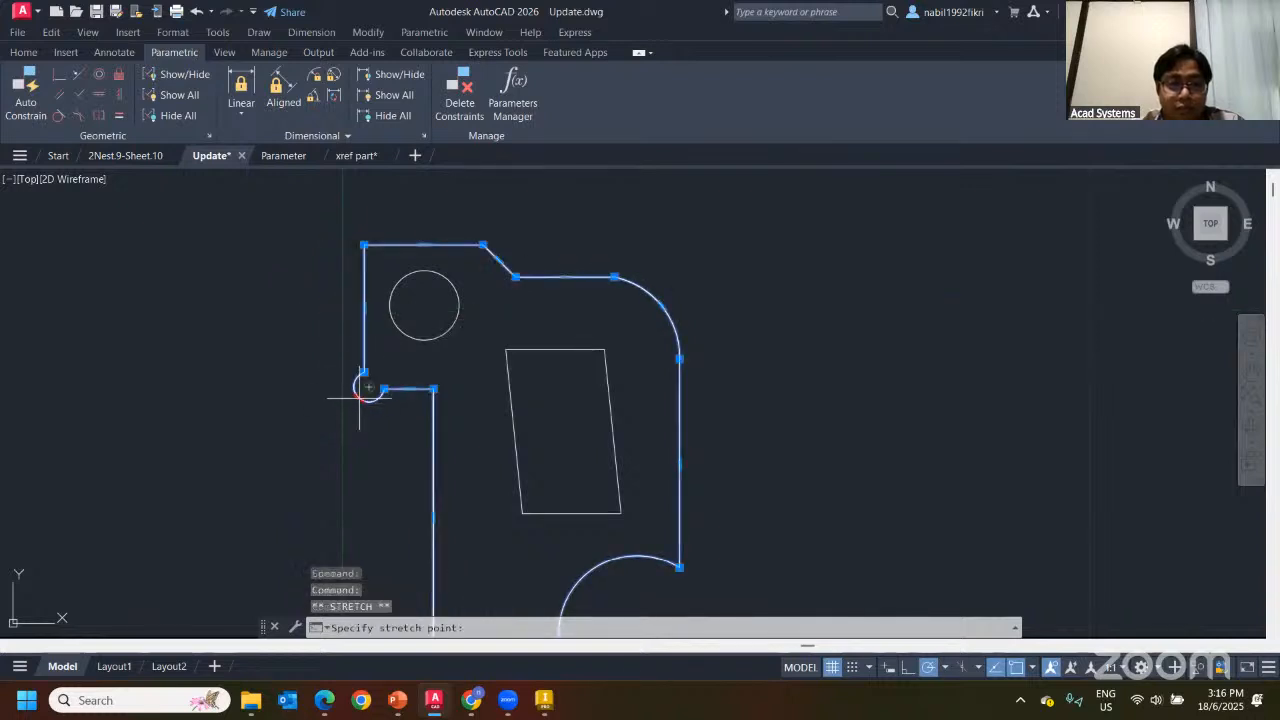
pyautogui.click(342, 412)
pyautogui.press('Escape')
# Move the small hole down and to the right
pyautogui.scroll(-3, 543, 340)
pyautogui.scroll(5, 490, 415)
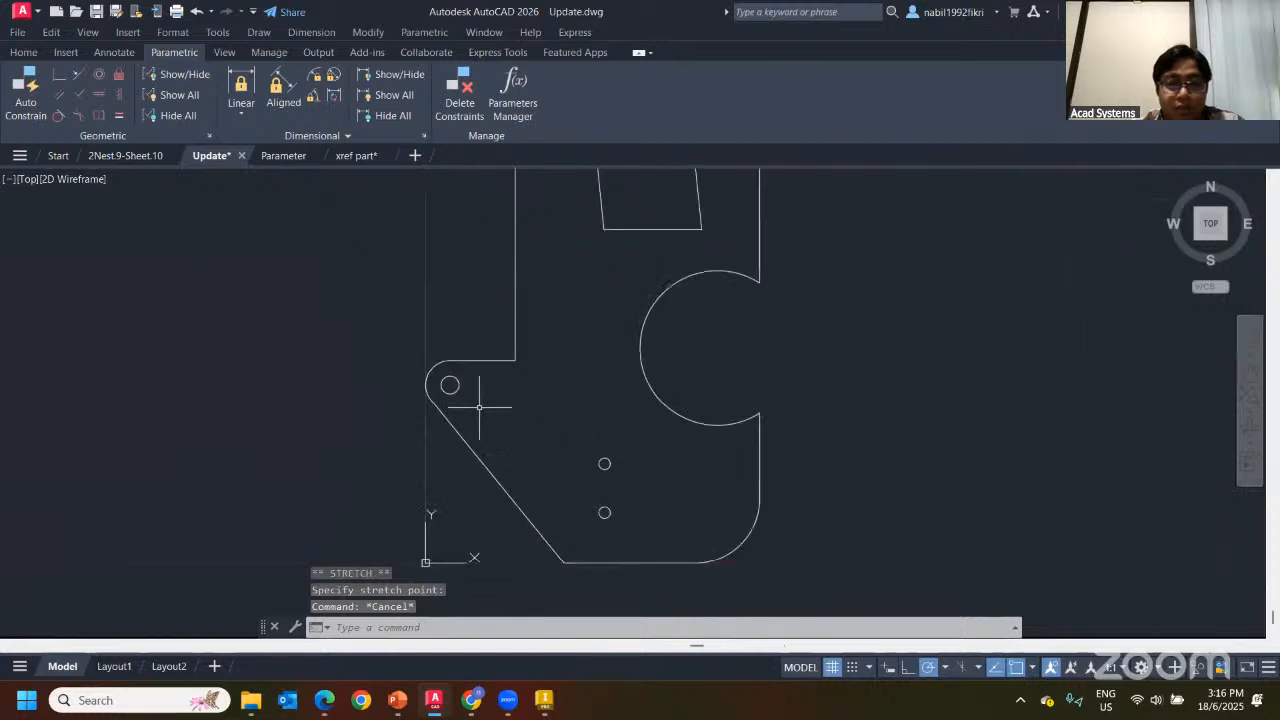
pyautogui.click(445, 386)
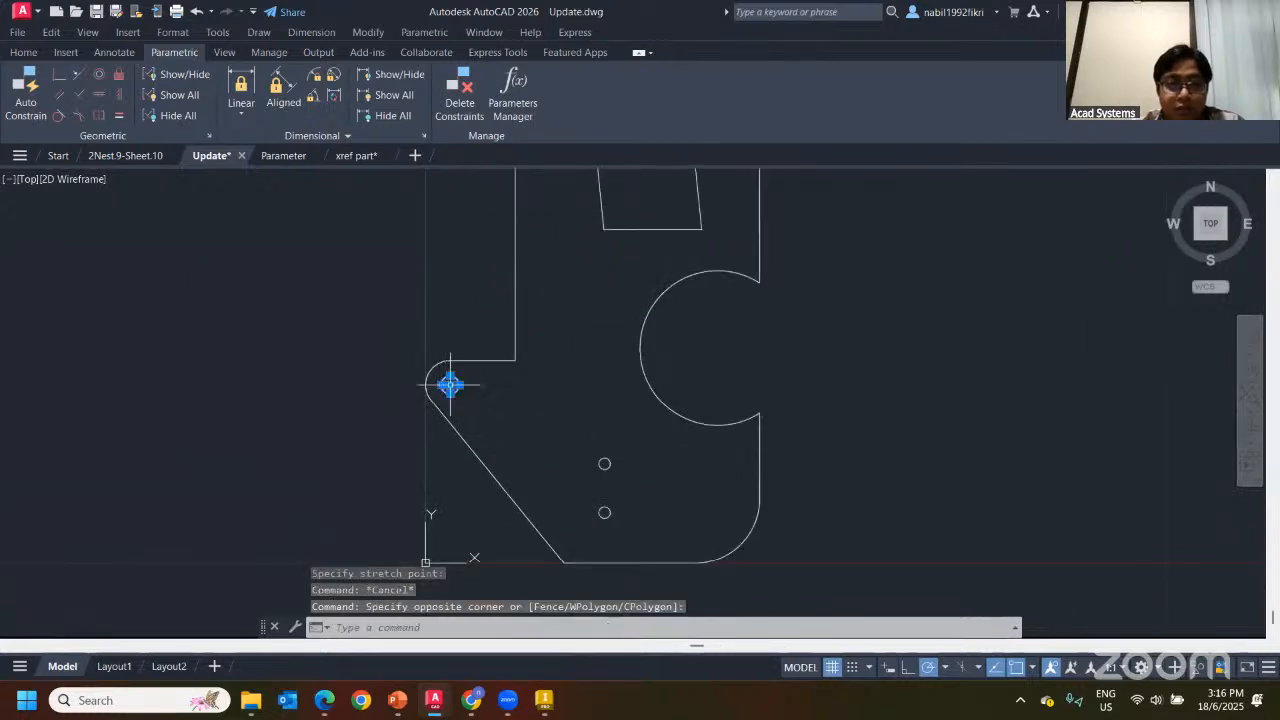
pyautogui.click(450, 385)
pyautogui.click(503, 416)
pyautogui.press('Escape')
# Pull the side cutout arc's midpoint right to make the cutout shallower
pyautogui.scroll(-2, 686, 415)
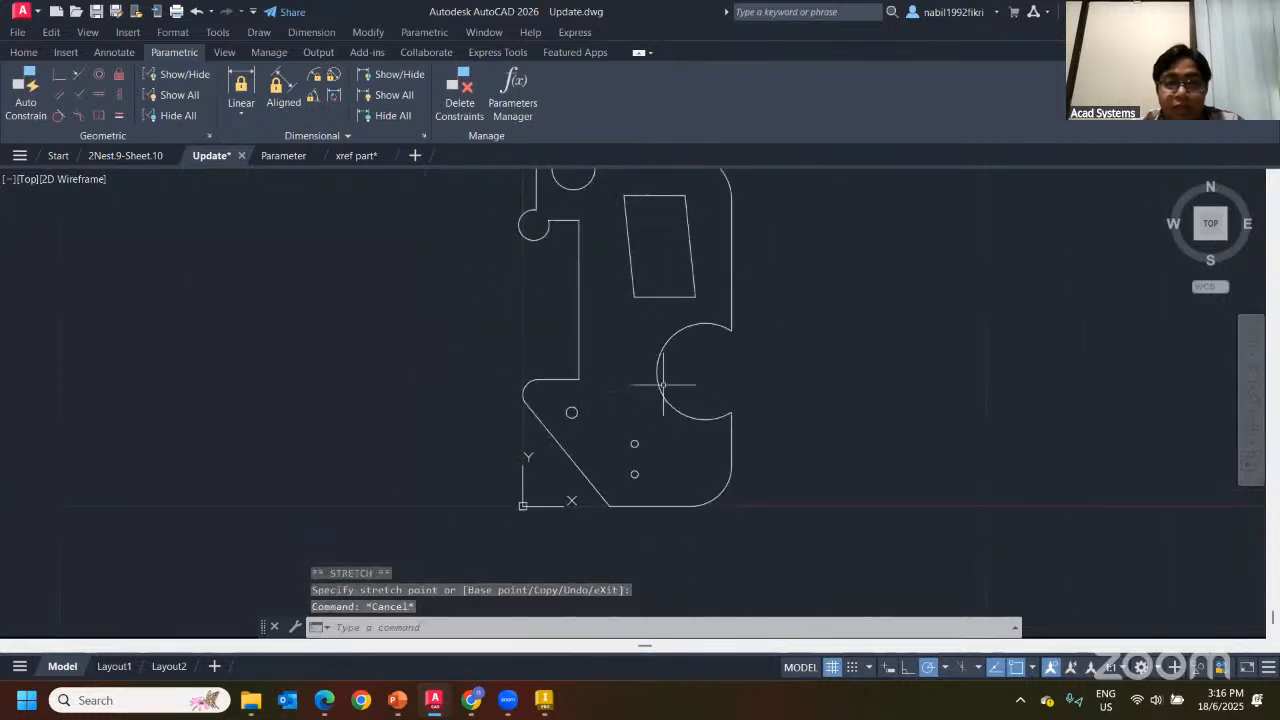
pyautogui.click(657, 377)
pyautogui.click(657, 371)
pyautogui.click(689, 371)
pyautogui.press('Escape')
pyautogui.scroll(-2, 829, 392)
pyautogui.moveTo(829, 392)
pyautogui.mouseDown(button='middle')
pyautogui.moveTo(931, 403)
pyautogui.moveTo(742, 407)
pyautogui.mouseUp(button='middle')
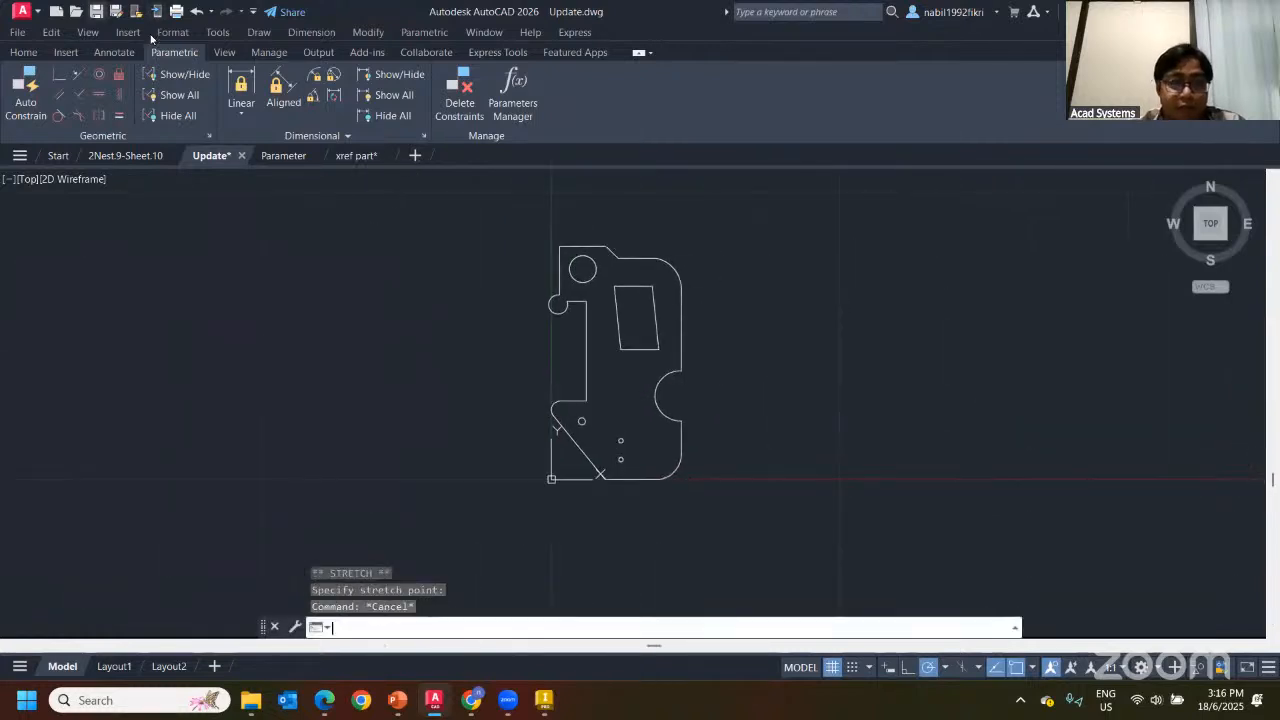
pyautogui.click(544, 700)
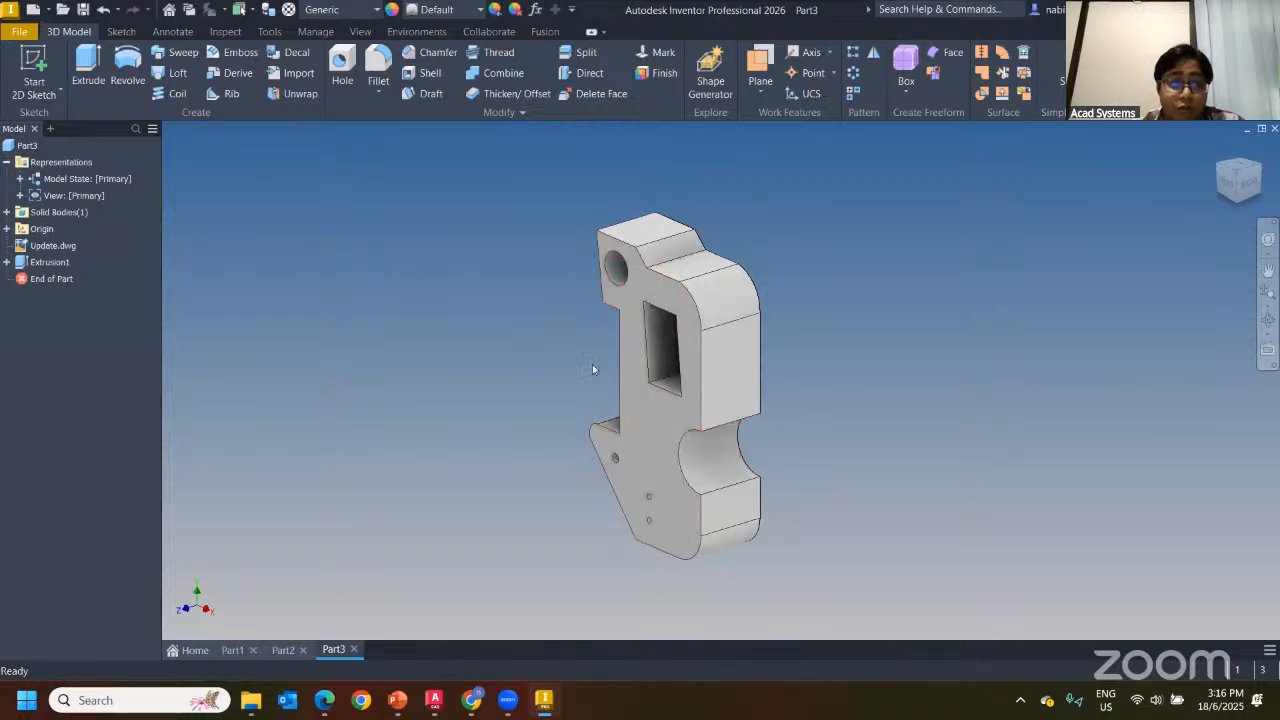
# Expand Extrusion1 and highlight Sketch1 to confirm the solid follows the reshaped outline
pyautogui.click(7, 262)
pyautogui.click(45, 279)
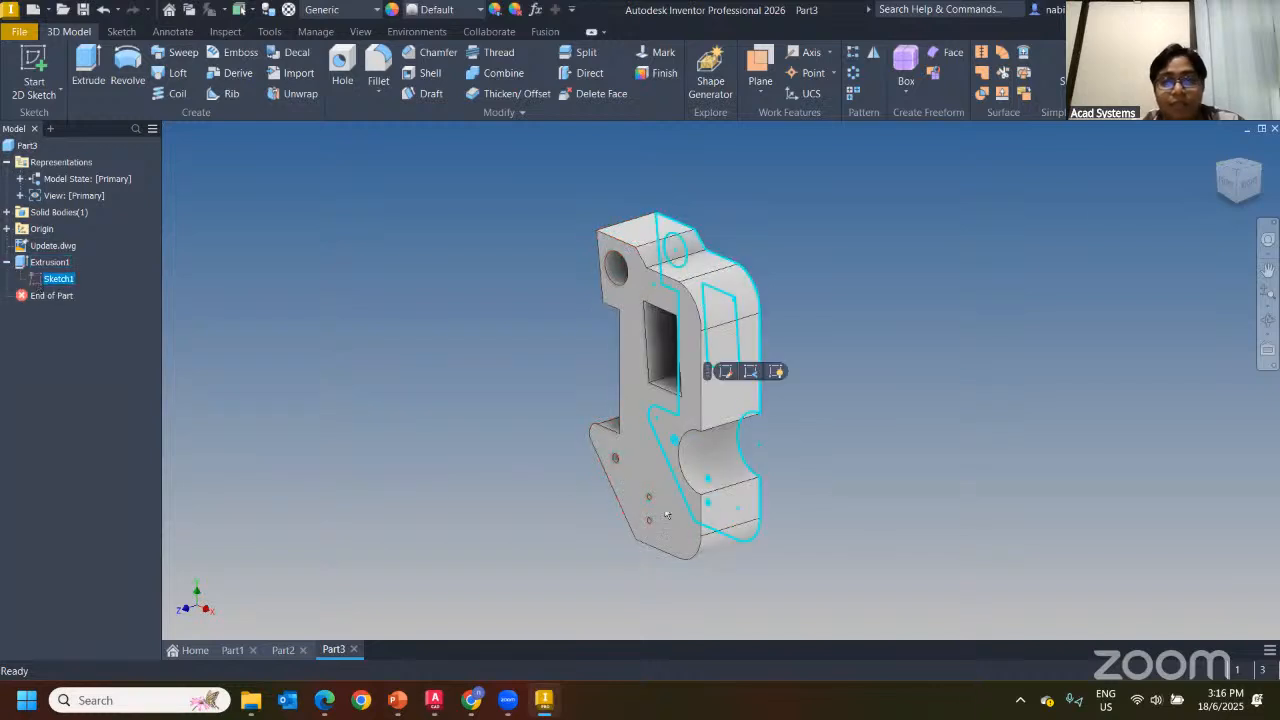
pyautogui.click(450, 417)
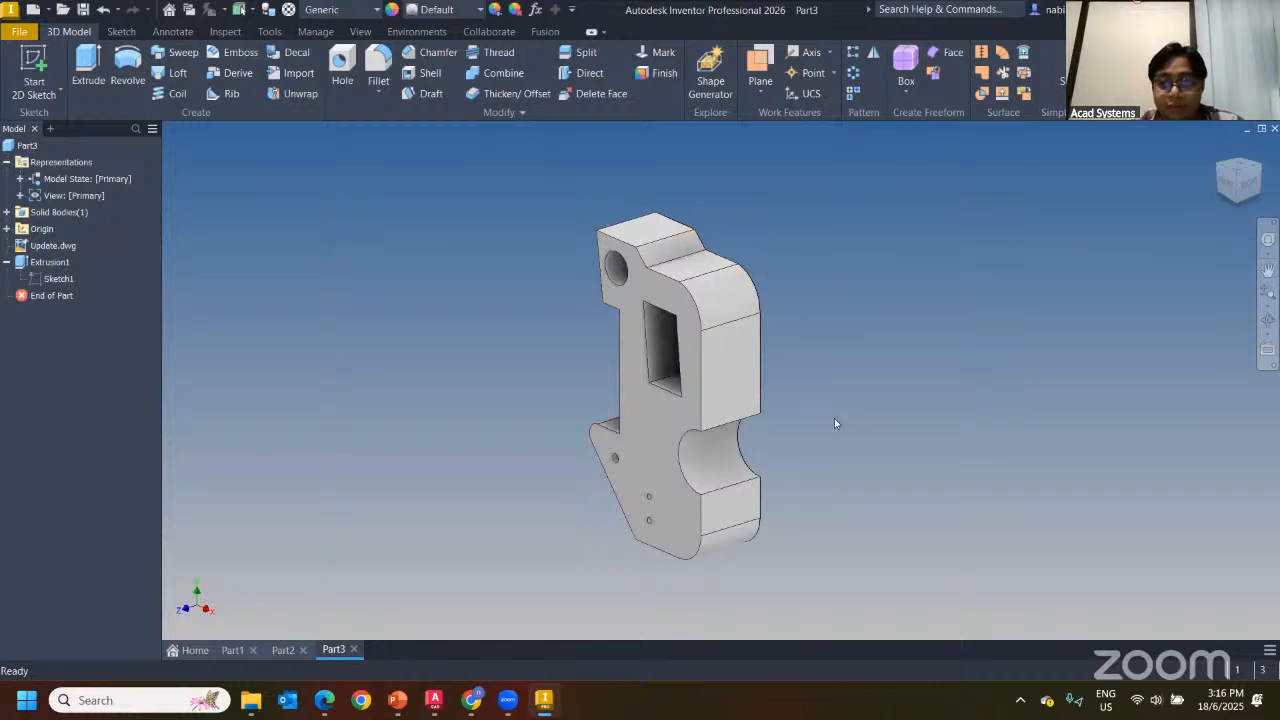
pyautogui.scroll(3, 722, 355)
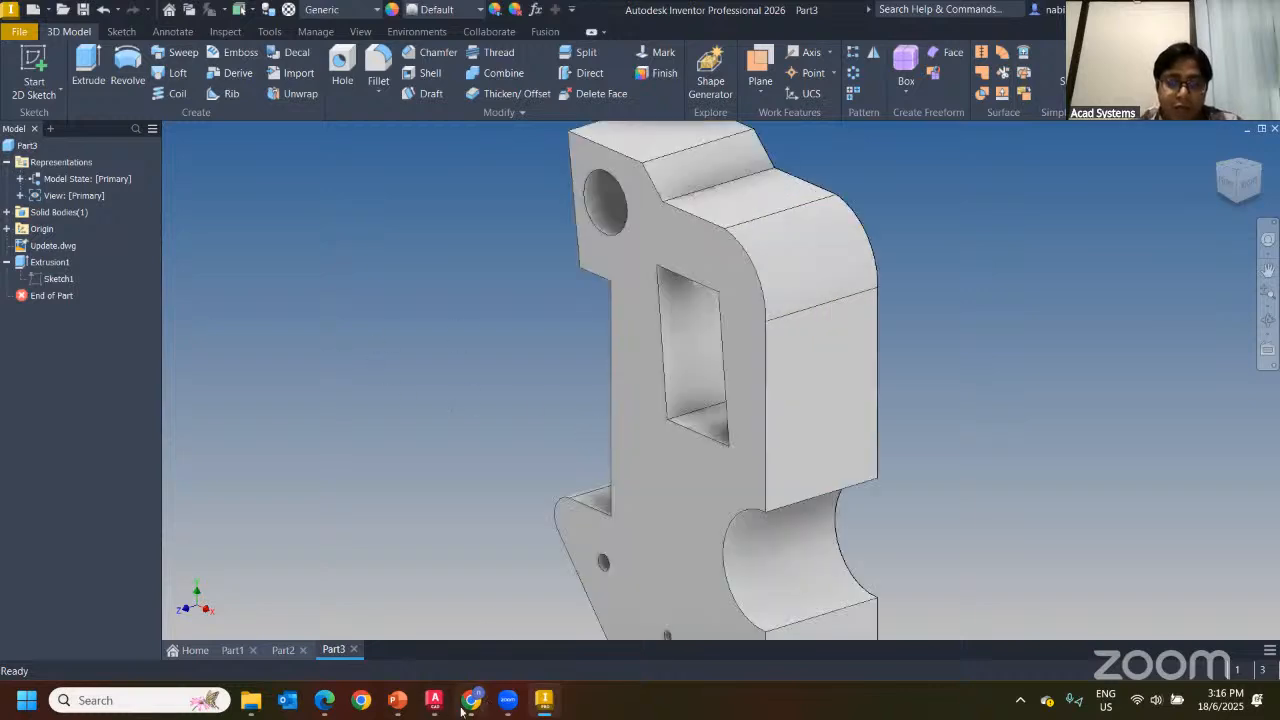
pyautogui.click(434, 700)
# Try stretching the right edge and the cutout's top edge by 2.5, then cancel both
pyautogui.click(684, 304)
pyautogui.click(682, 322)
pyautogui.click(681, 330)
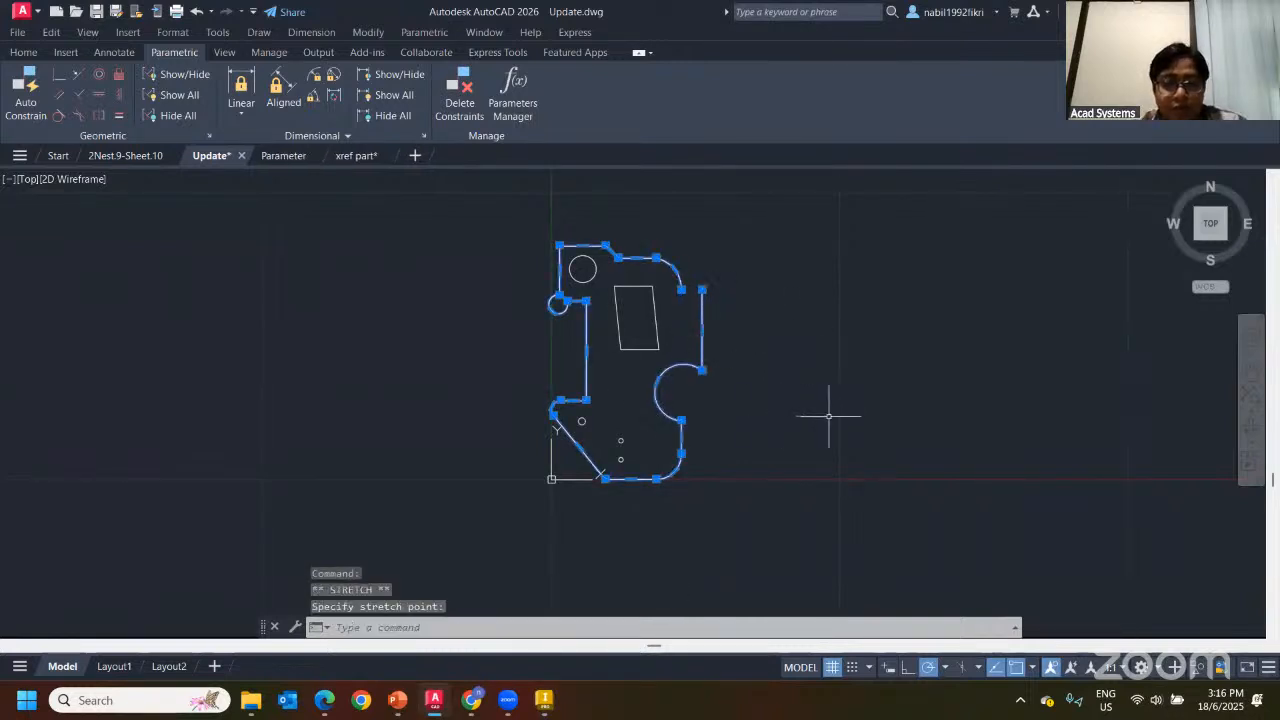
pyautogui.hotkey('ctrl', 'z')
pyautogui.scroll(2, 630, 324)
pyautogui.click(617, 255)
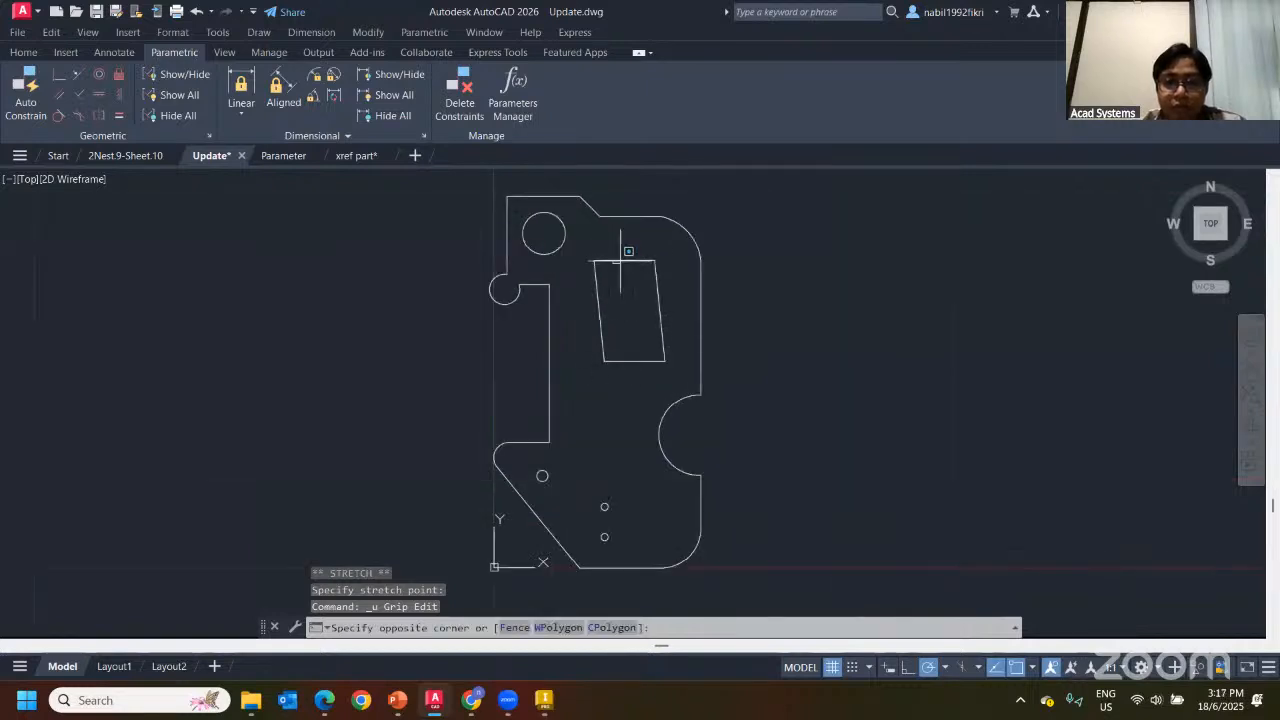
pyautogui.click(612, 259)
pyautogui.click(624, 260)
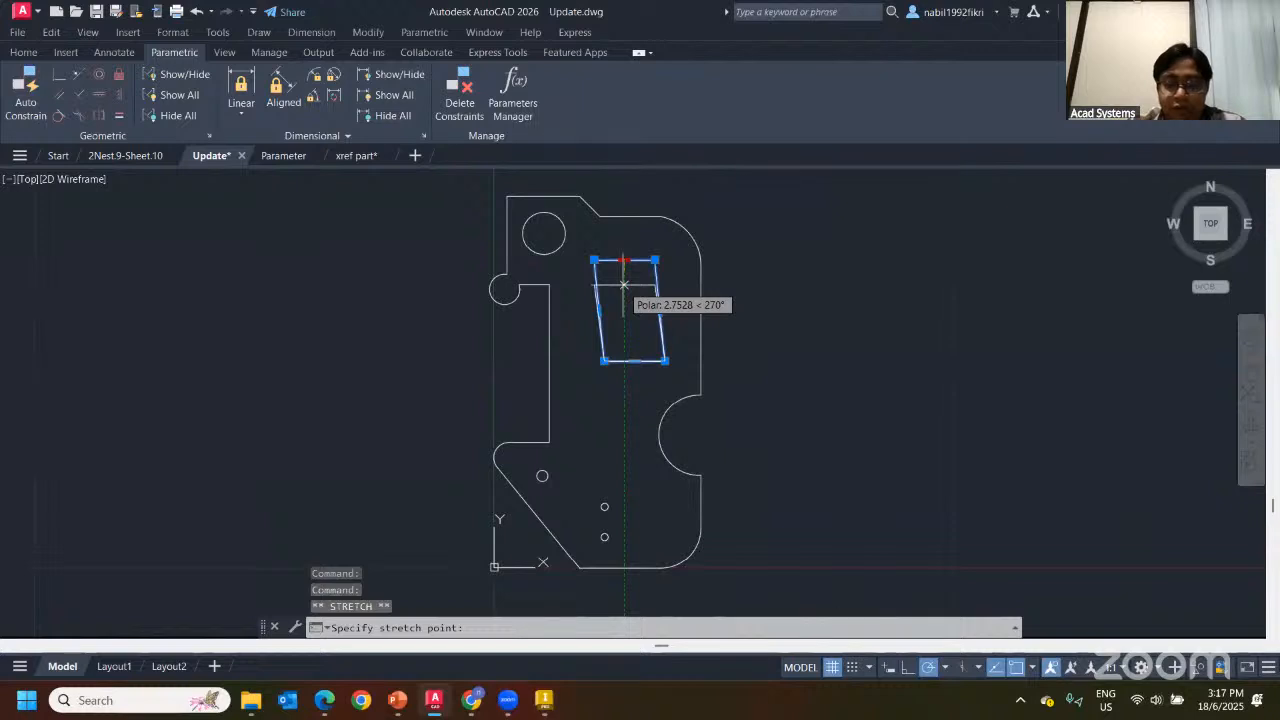
pyautogui.write('2.5')
pyautogui.press('Escape')
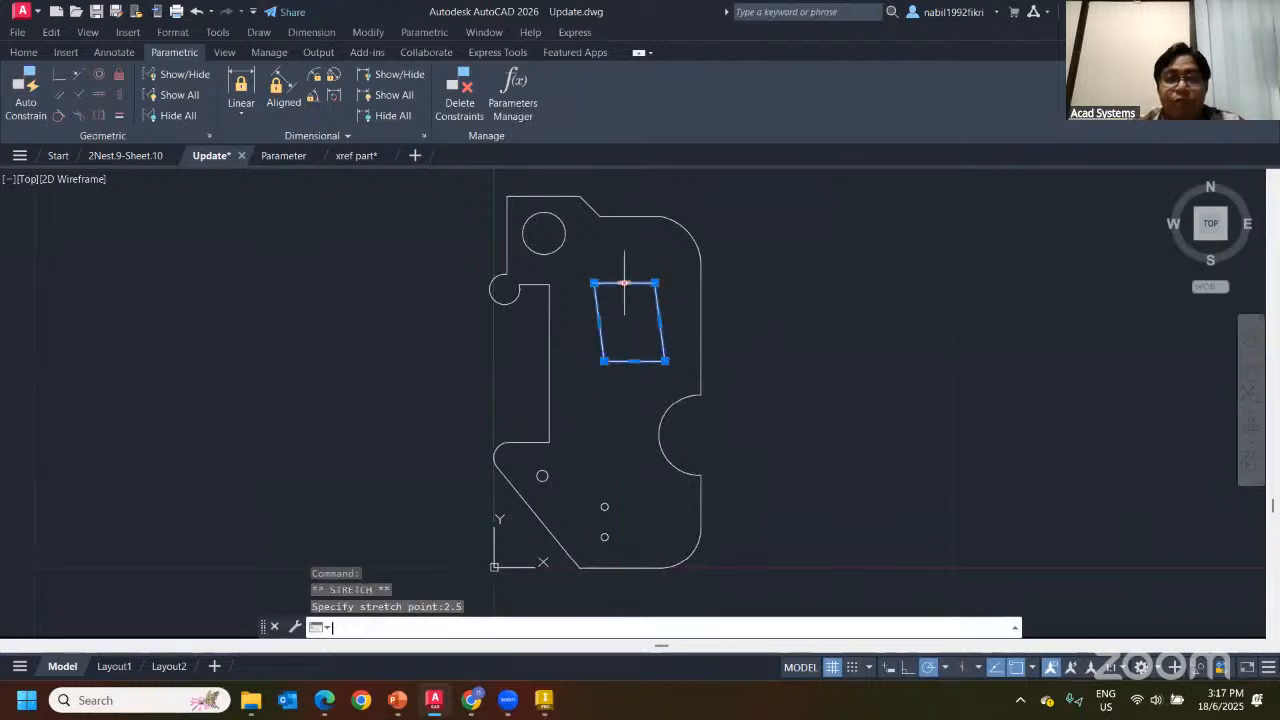
pyautogui.press('Escape')
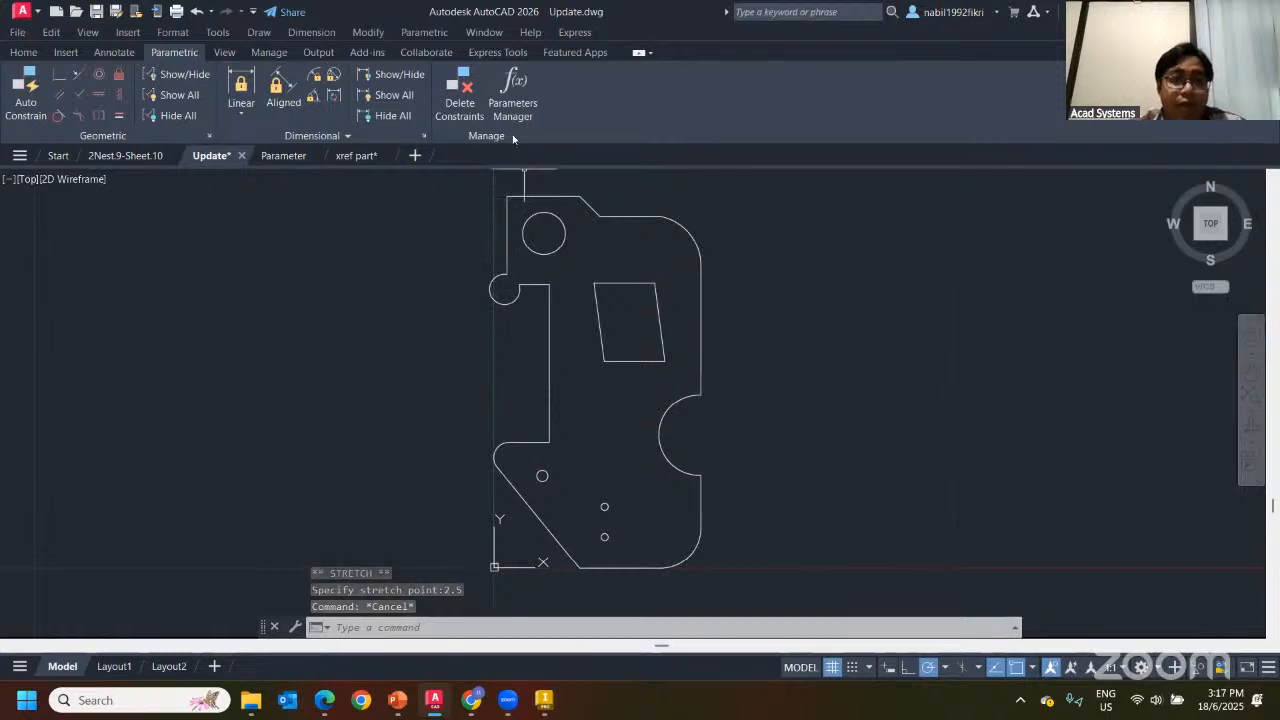
# Undo the earlier grip edits until the left-edge notch and pocket revert
pyautogui.click(197, 11)
pyautogui.click(197, 11)
pyautogui.click(197, 11)
pyautogui.click(197, 11)
pyautogui.click(197, 11)
pyautogui.click(197, 11)
pyautogui.scroll(-4, 269, 194)
pyautogui.click(198, 12)
pyautogui.click(198, 12)
pyautogui.click(198, 12)
pyautogui.click(198, 12)
pyautogui.hotkey('ctrl', 'z')
pyautogui.hotkey('ctrl', 'z')
pyautogui.hotkey('ctrl', 'z')
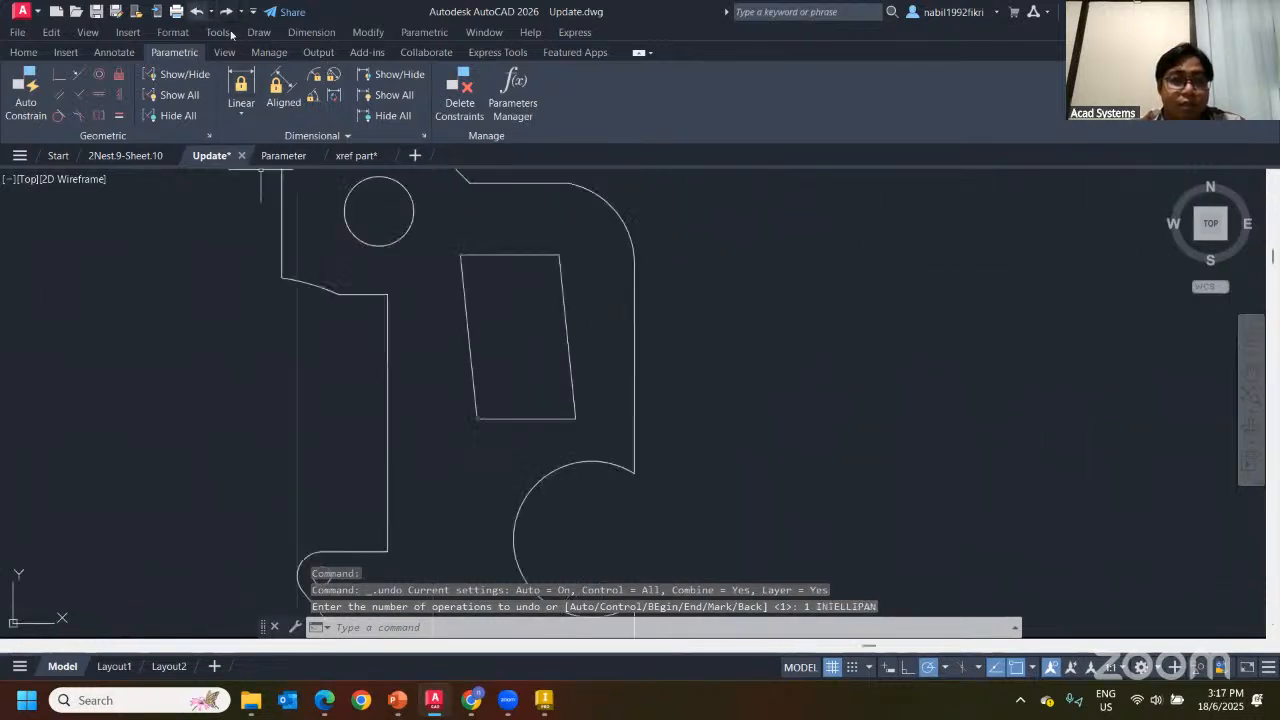
pyautogui.hotkey('ctrl', 'z')
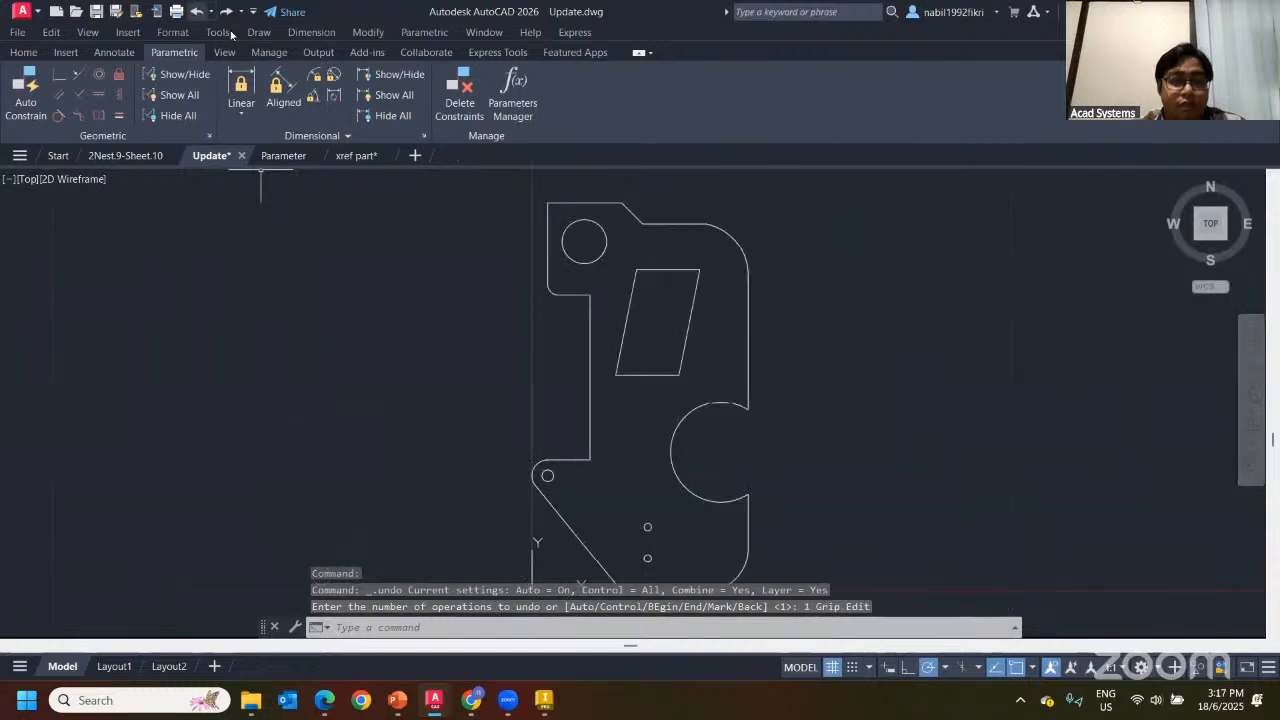
pyautogui.moveTo(355, 187); pyautogui.dragTo(215, 194, button='middle')
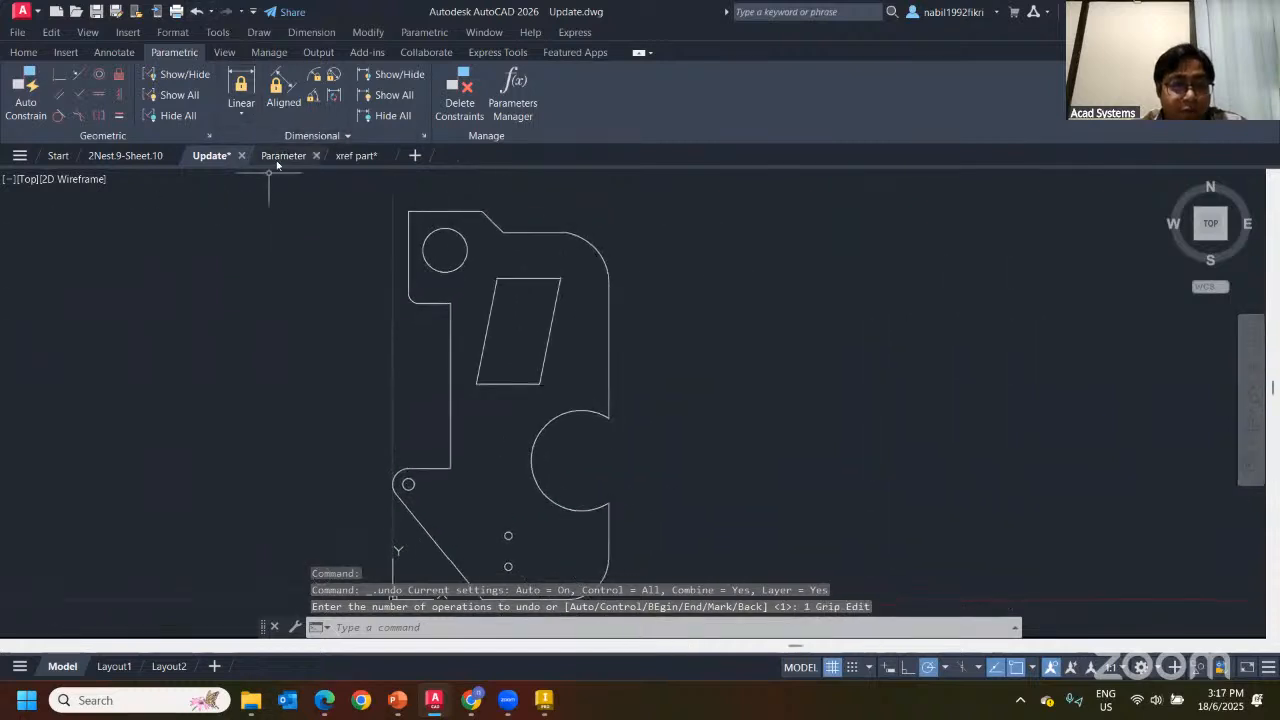
# Switch to the Parameter drawing and try selecting the plate's edges and objects
pyautogui.click(283, 160)
pyautogui.scroll(3, 443, 314)
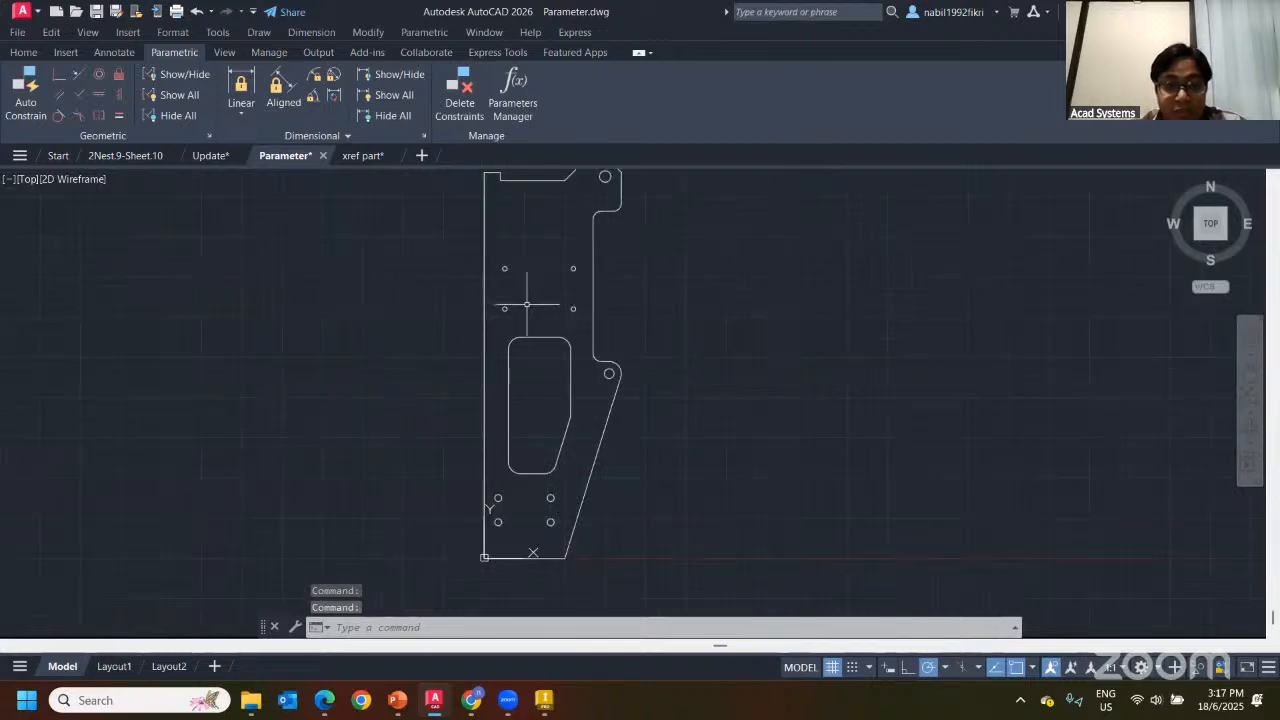
pyautogui.moveTo(659, 293); pyautogui.dragTo(711, 286, button='middle')
pyautogui.click(689, 256)
pyautogui.click(650, 285)
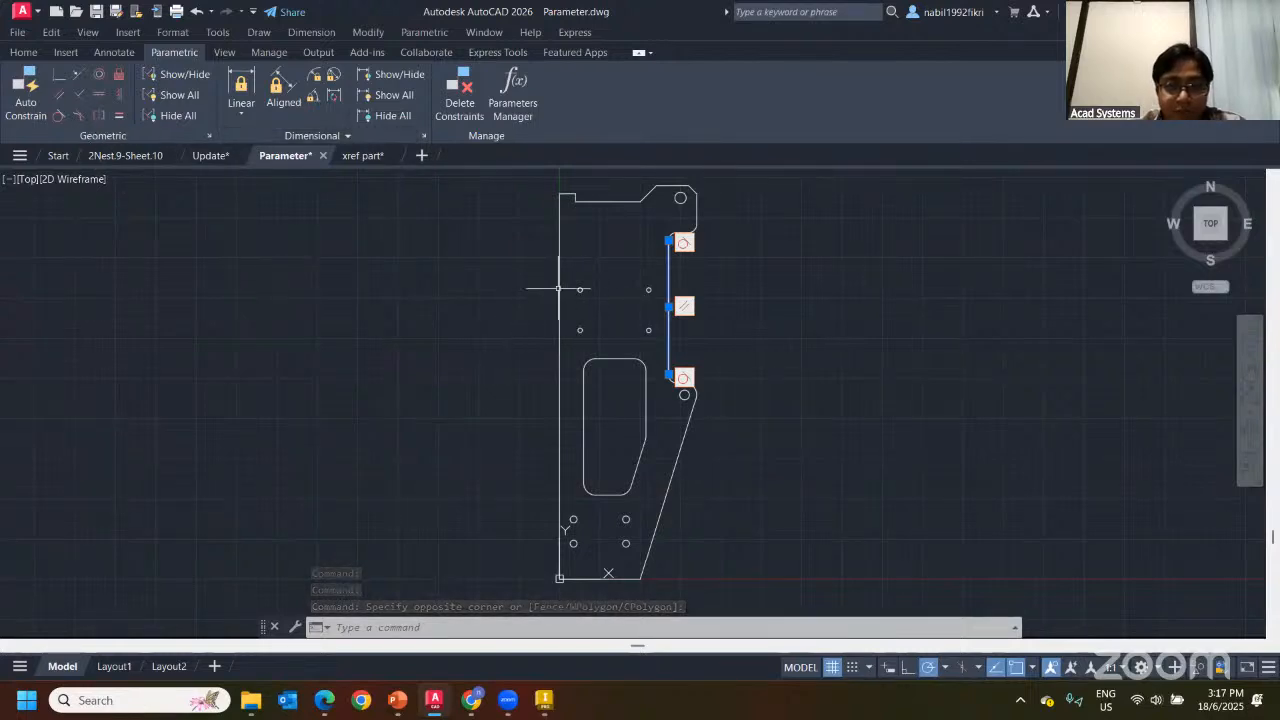
pyautogui.press('Escape')
pyautogui.scroll(-2, 530, 330)
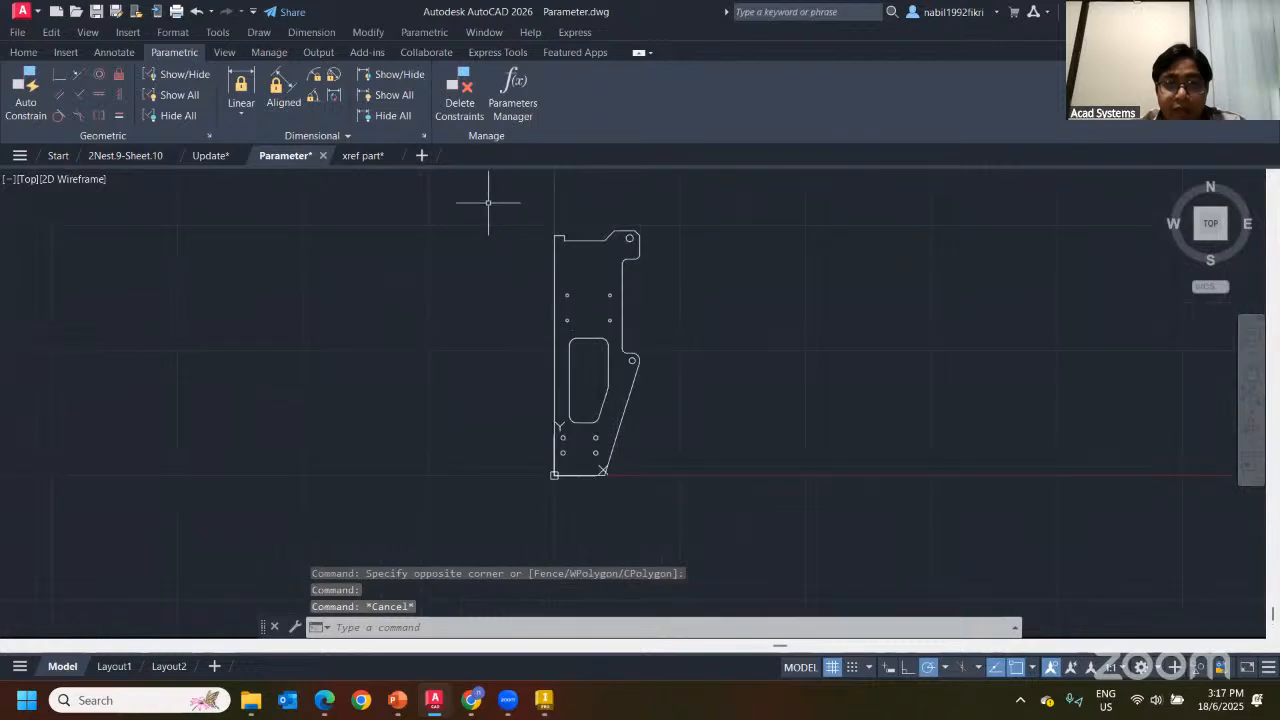
pyautogui.click(488, 202)
pyautogui.click(688, 442)
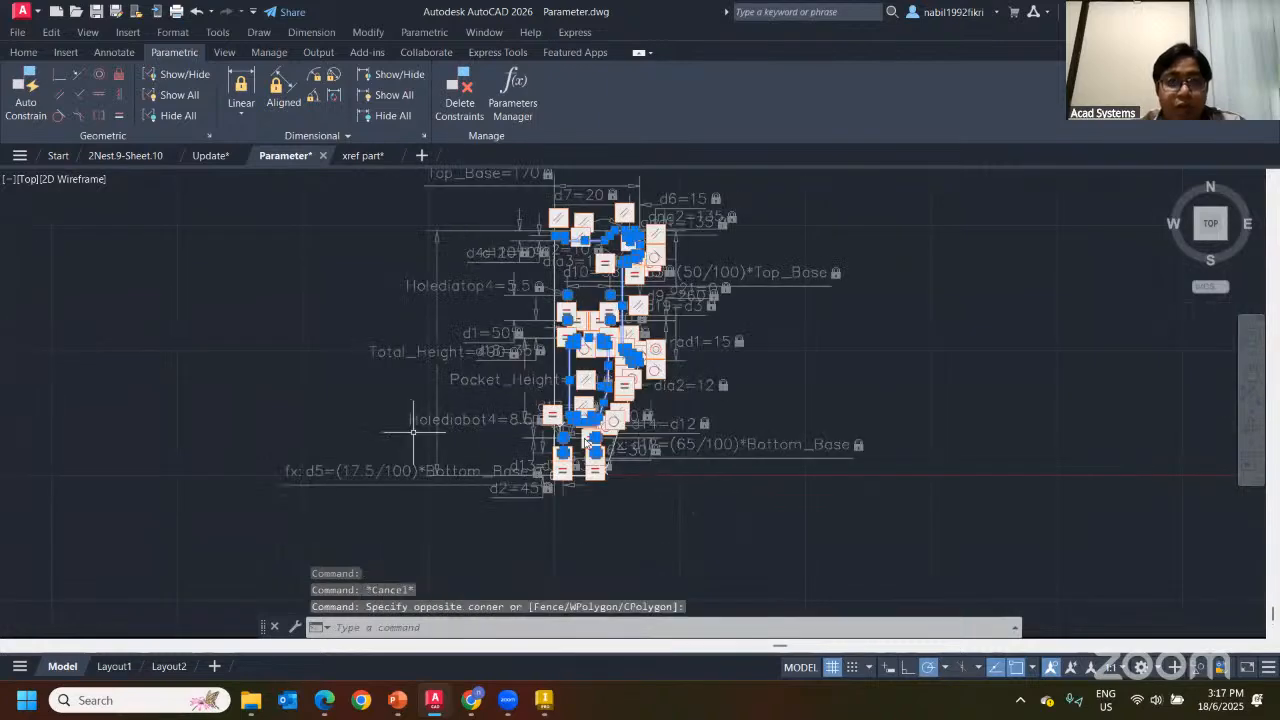
pyautogui.press('Escape')
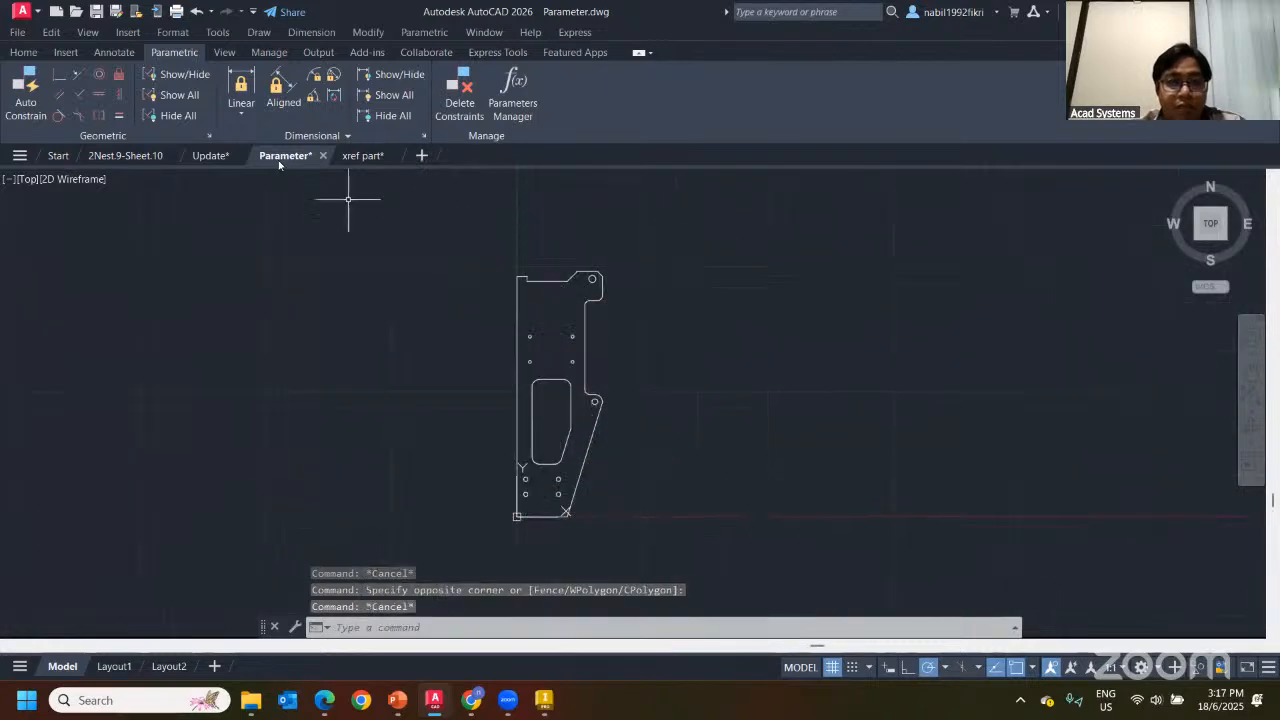
# Show then hide all geometric constraints, then all dimensional constraints
pyautogui.click(178, 95)
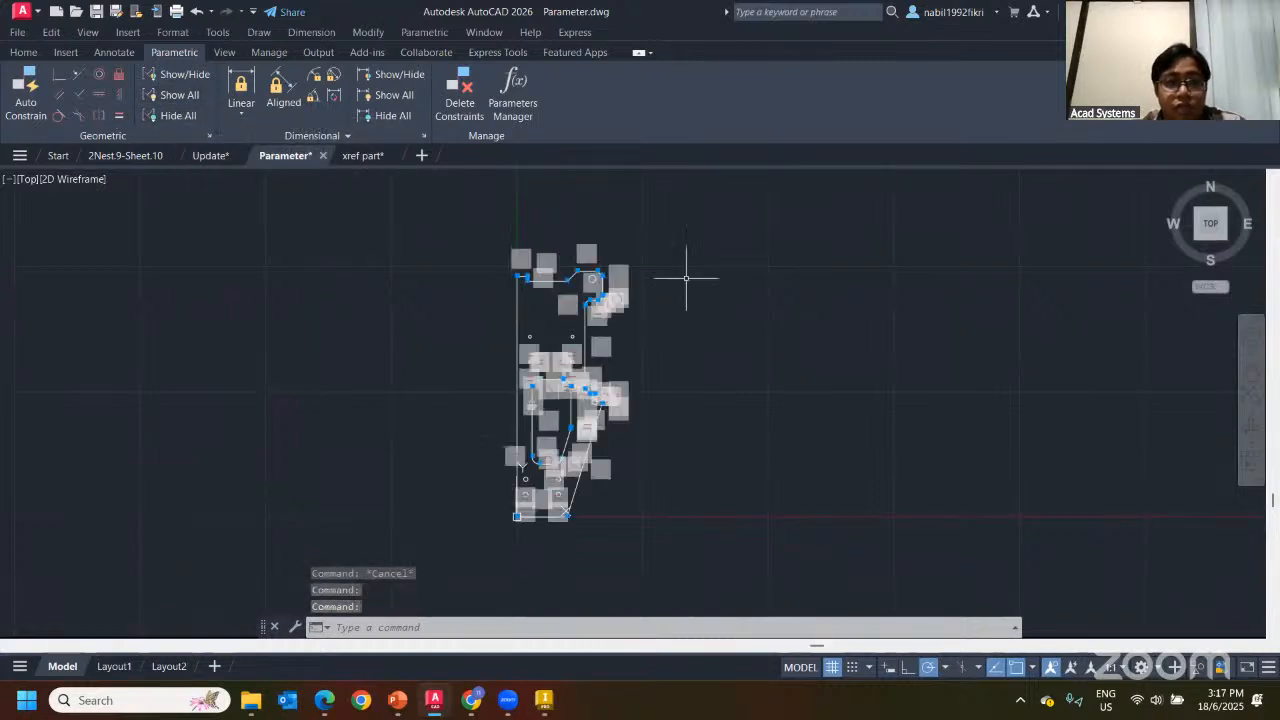
pyautogui.click(178, 115)
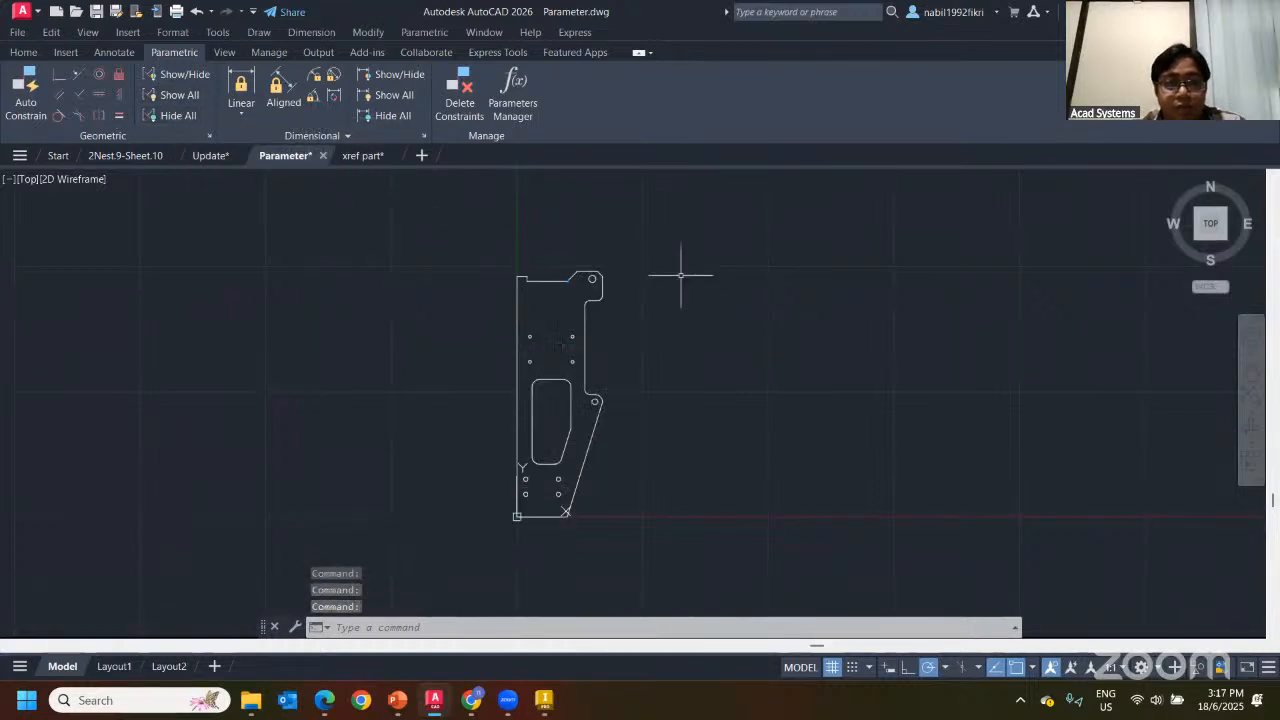
pyautogui.click(394, 95)
pyautogui.click(392, 115)
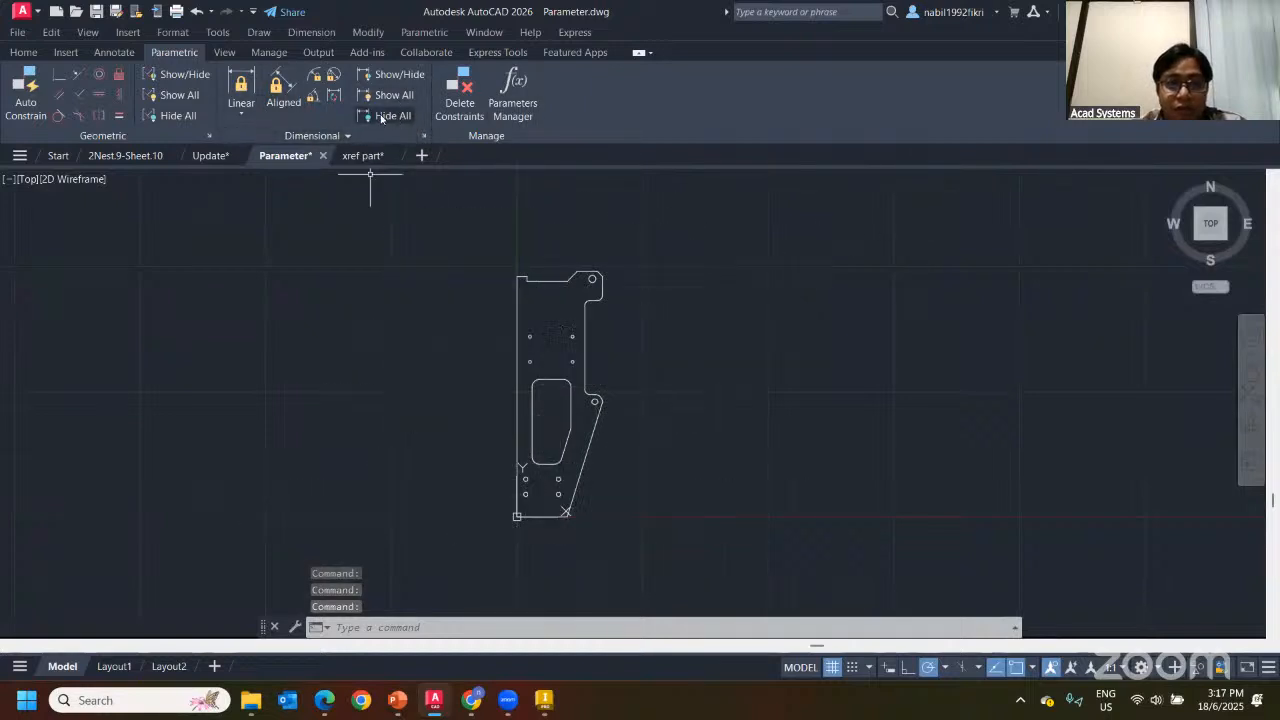
# Show the dimensional constraints and change Top_Base from 170 to 270
pyautogui.click(394, 95)
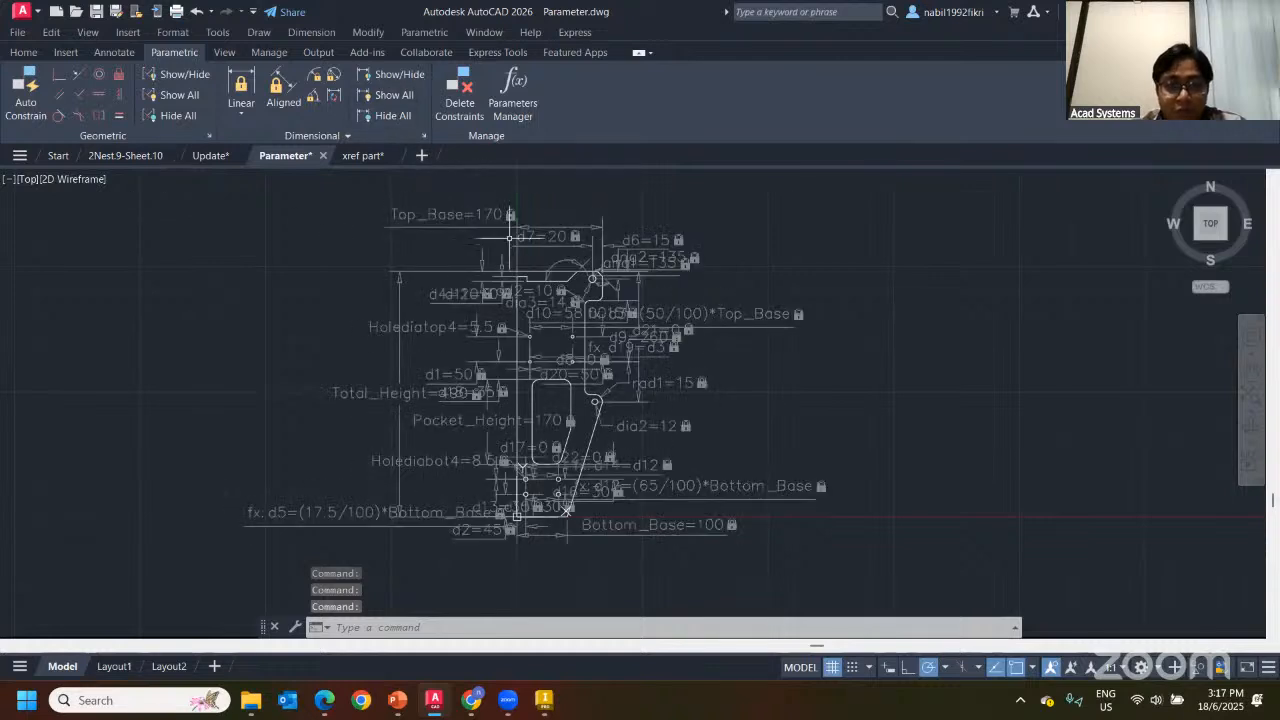
pyautogui.moveTo(429, 255); pyautogui.dragTo(455, 249, button='middle')
pyautogui.click(461, 208)
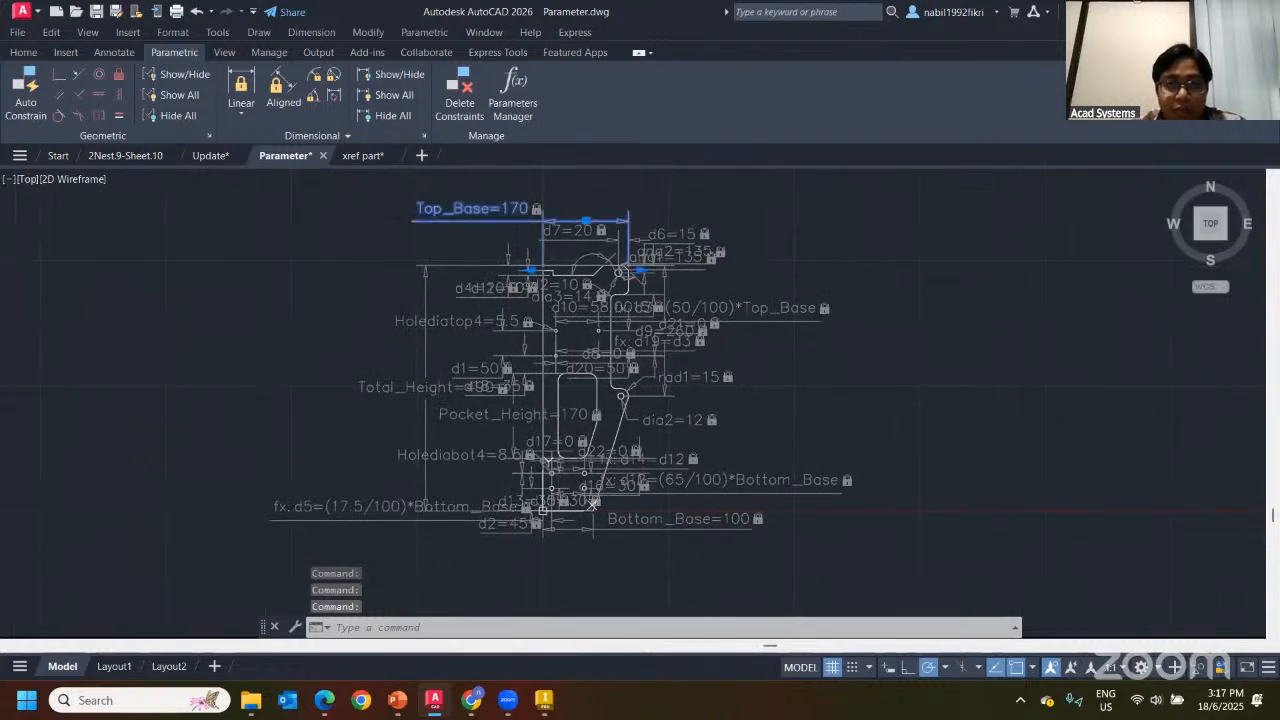
pyautogui.doubleClick(515, 206)
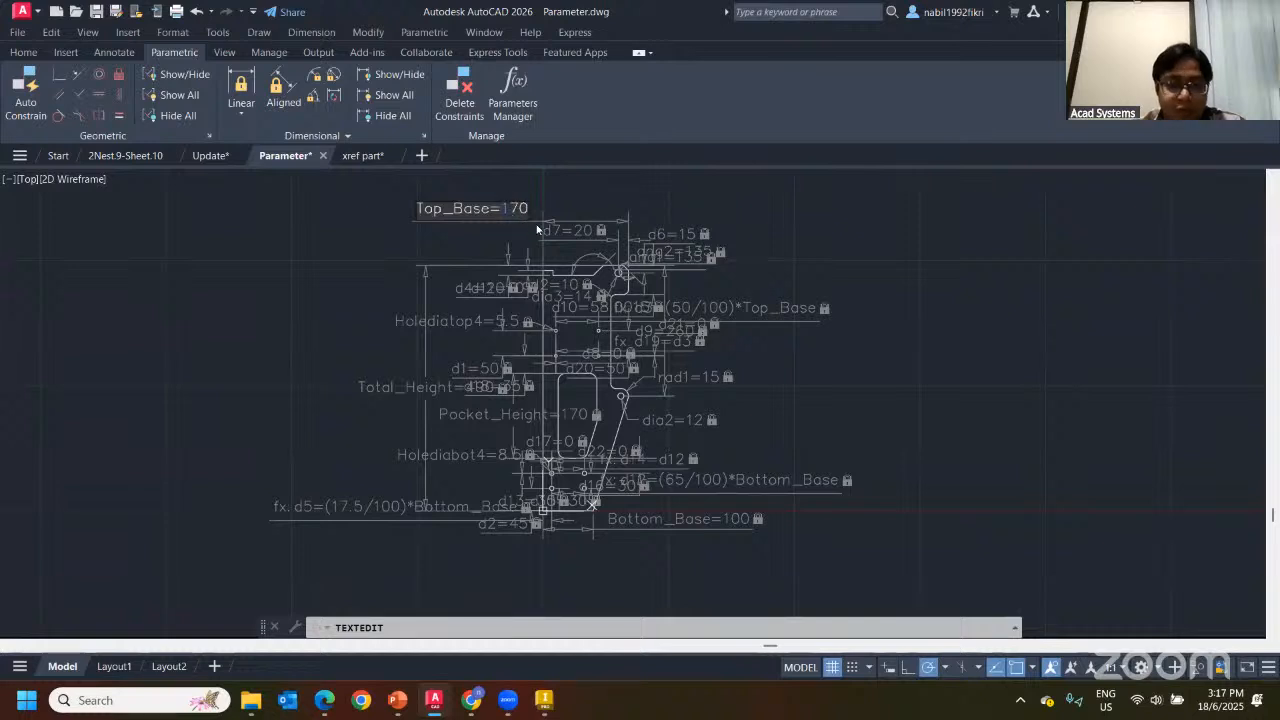
pyautogui.write('2')
pyautogui.press('Return')
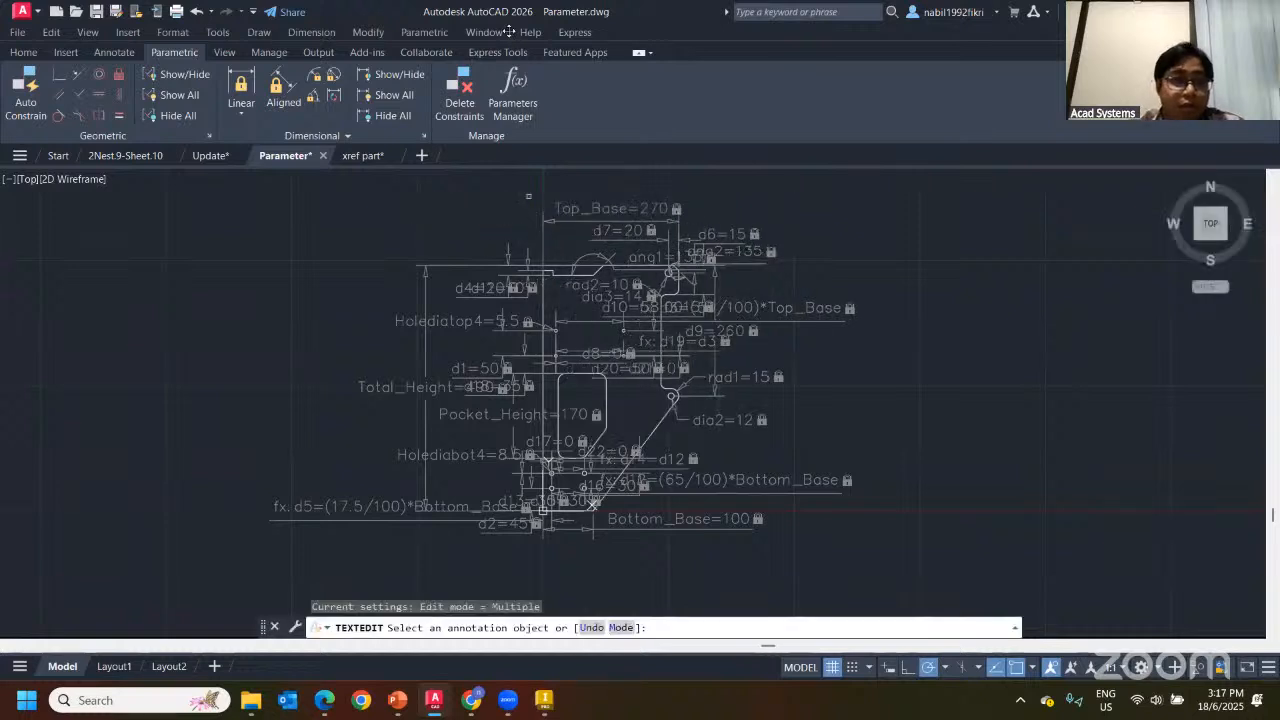
# Undo Top_Base back to 170 and hide all dimensional constraints
pyautogui.click(197, 12)
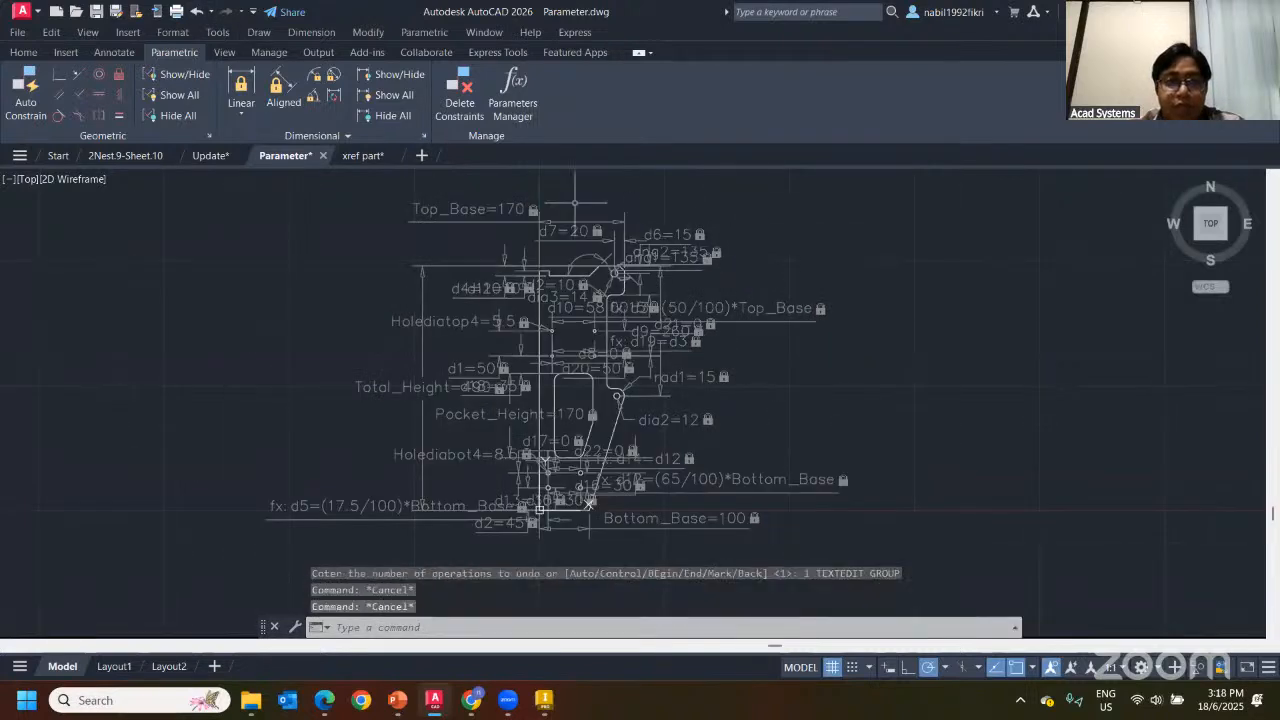
pyautogui.click(389, 117)
pyautogui.moveTo(532, 187); pyautogui.dragTo(376, 193, button='middle')
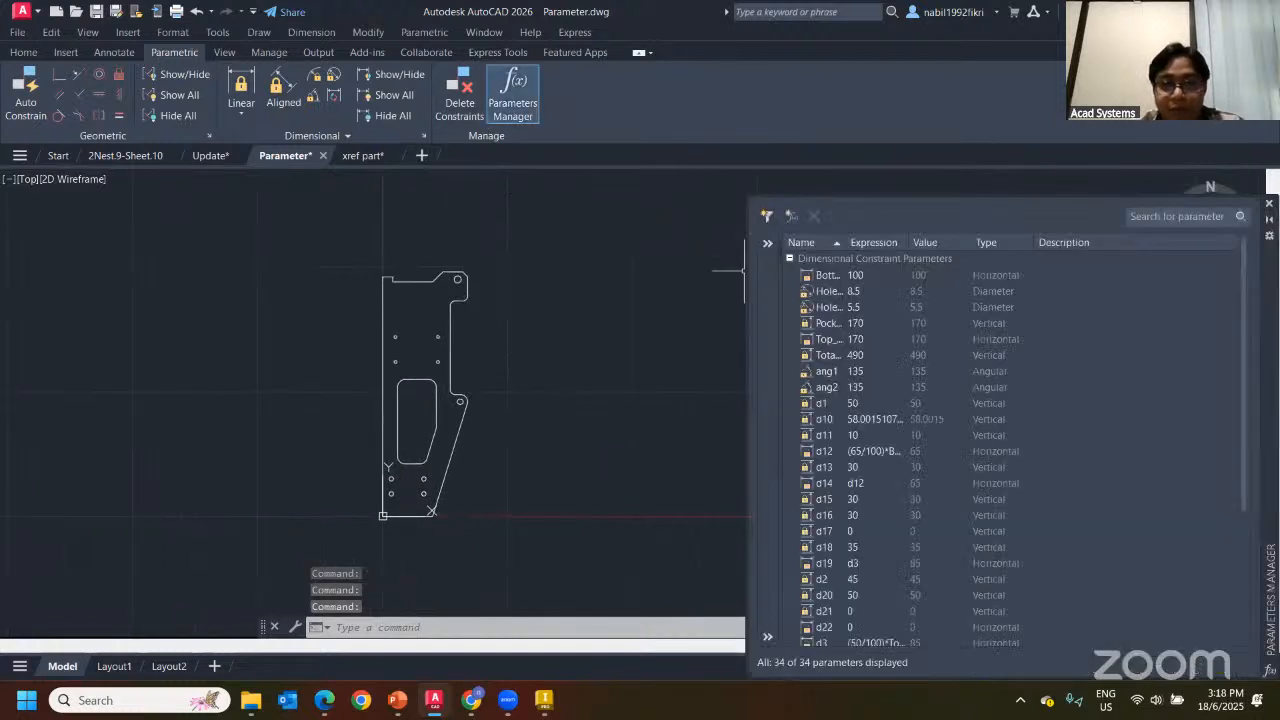
# Widen the Parameters Manager name column and select plate edges to locate their parameters
pyautogui.doubleClick(841, 242)
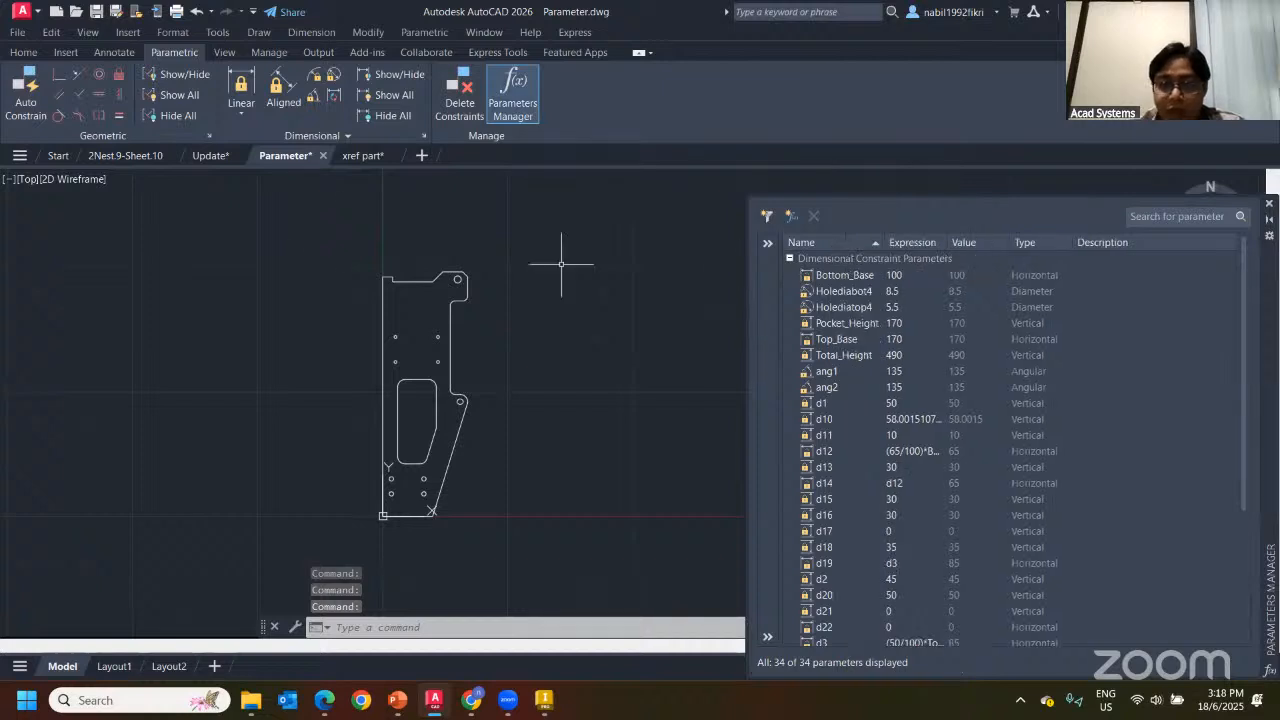
pyautogui.click(354, 257)
pyautogui.click(530, 352)
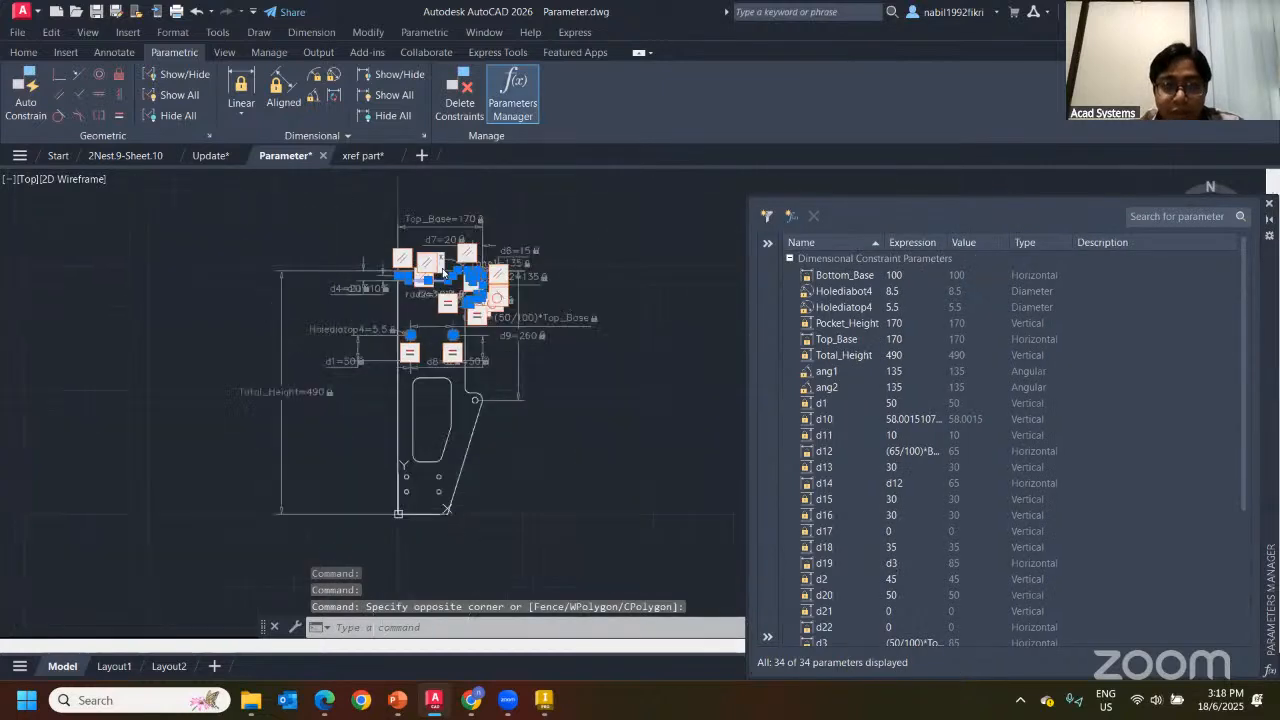
pyautogui.press('Escape')
pyautogui.press('Escape')
pyautogui.scroll(2, 426, 272)
pyautogui.click(362, 252)
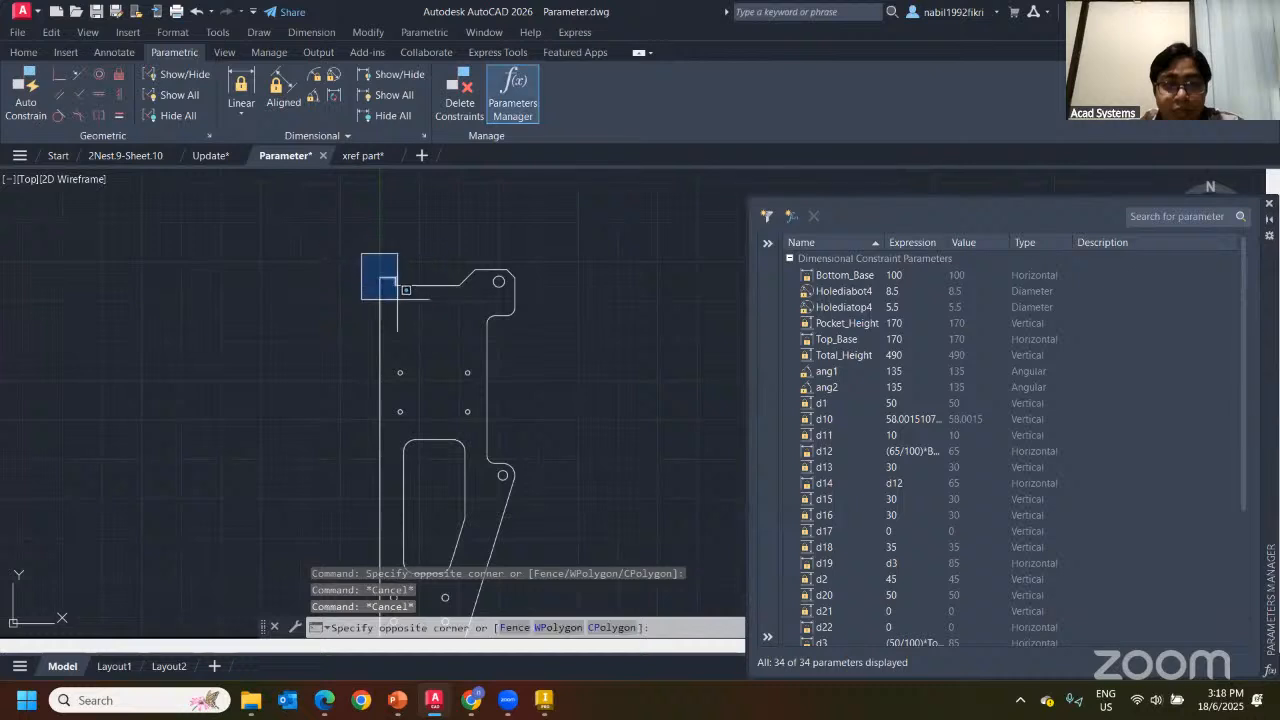
pyautogui.click(401, 323)
pyautogui.click(380, 318)
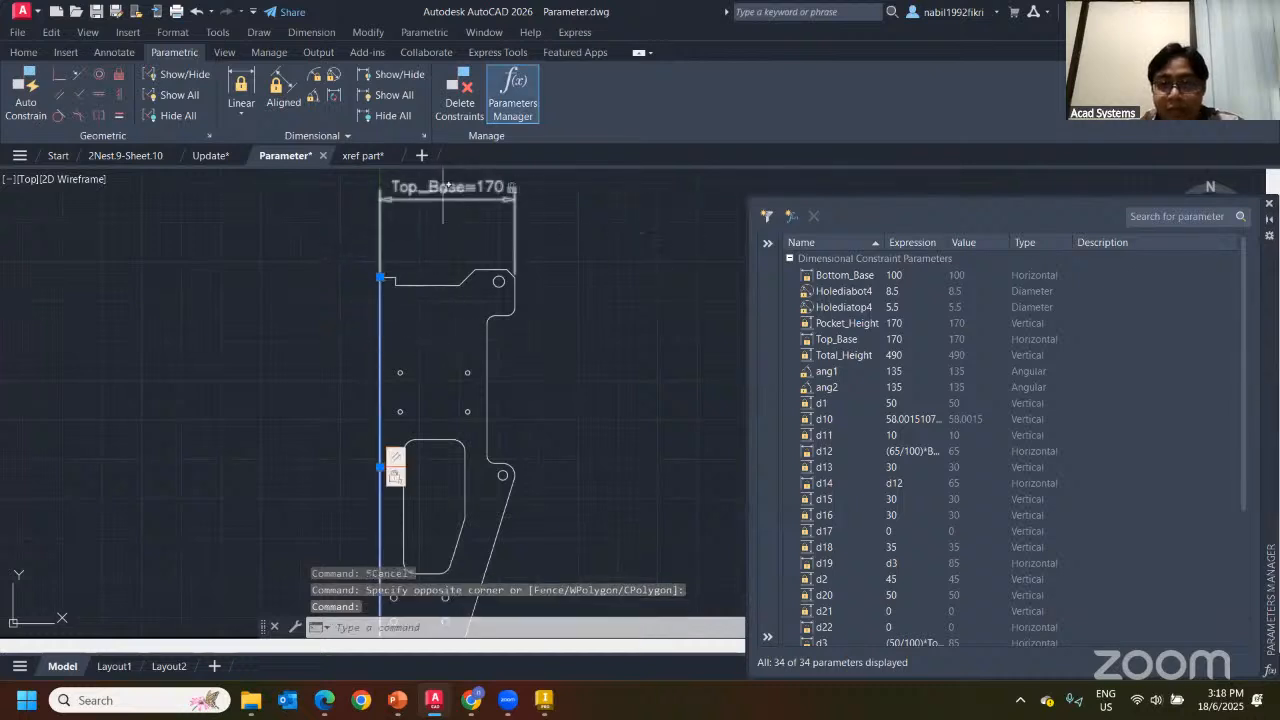
pyautogui.press('Escape')
# Set Top_Base to 220 and Bottom_Base to 80, then save and close Parameter.dwg
pyautogui.click(890, 321)
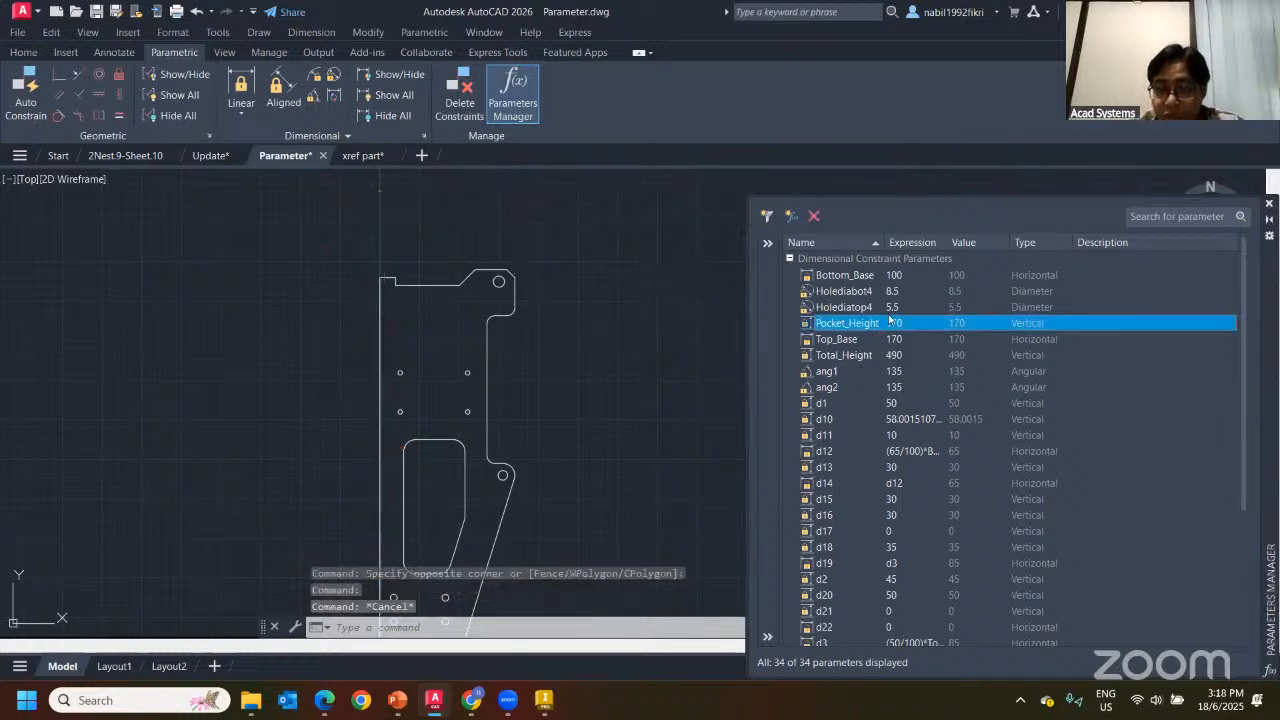
pyautogui.doubleClick(893, 339)
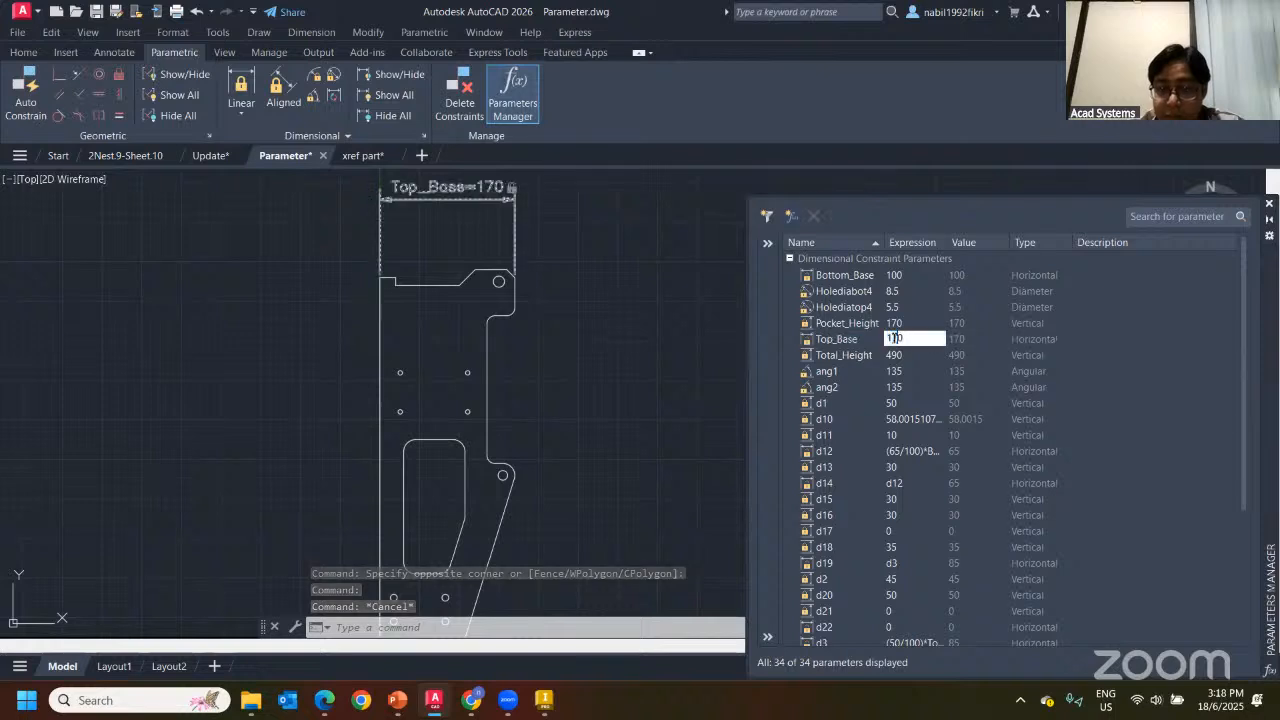
pyautogui.doubleClick(897, 338)
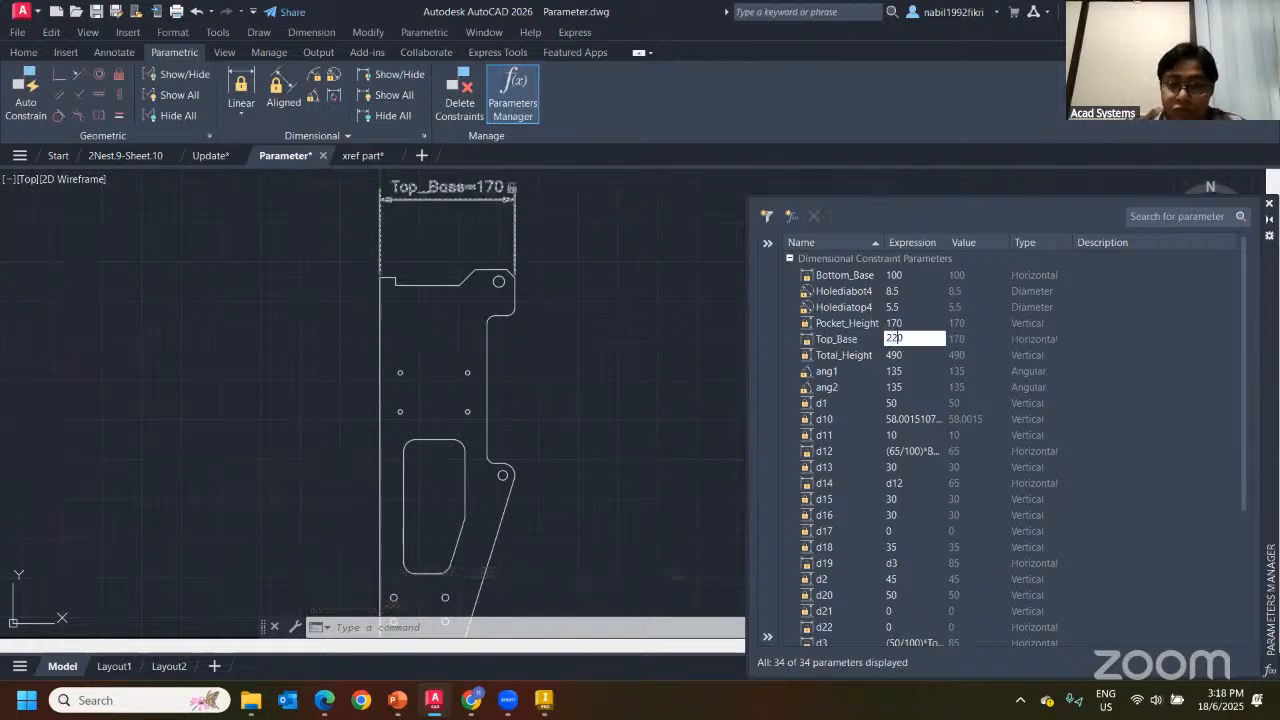
pyautogui.press('Return')
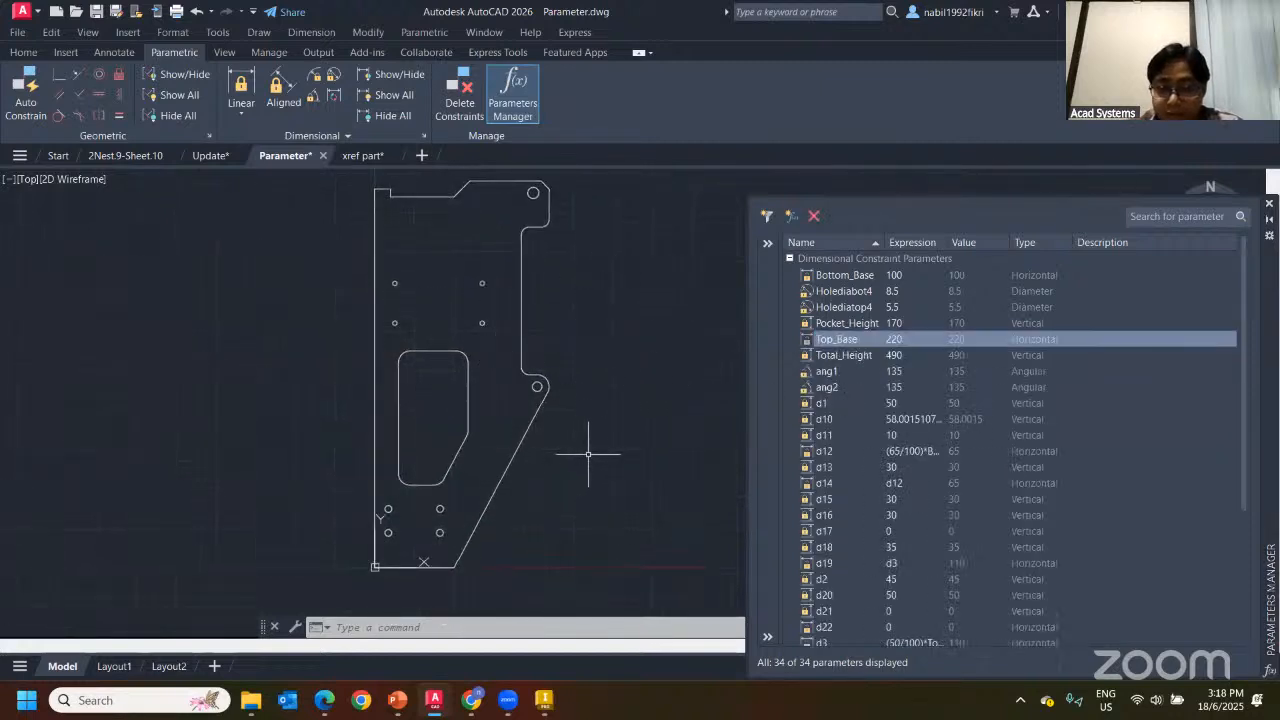
pyautogui.click(897, 275)
pyautogui.click(920, 274)
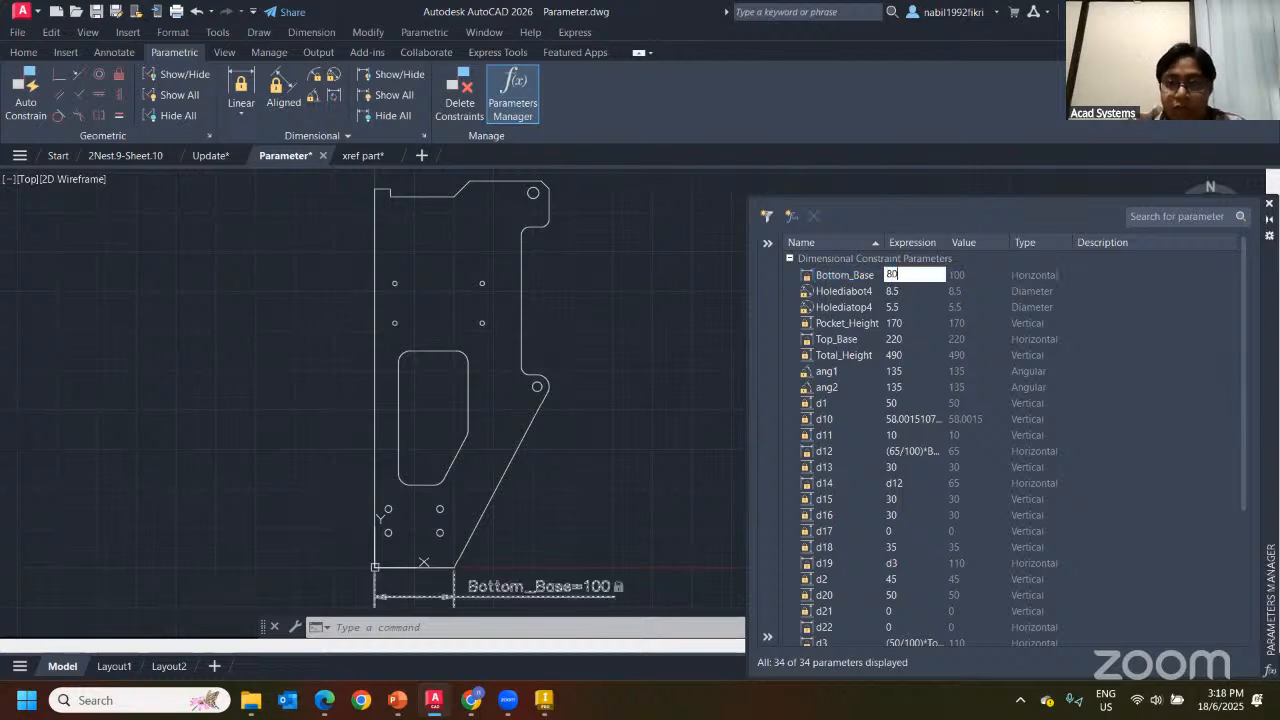
pyautogui.write('80')
pyautogui.press('Return')
pyautogui.press('Escape')
pyautogui.press('Escape')
pyautogui.press('Escape')
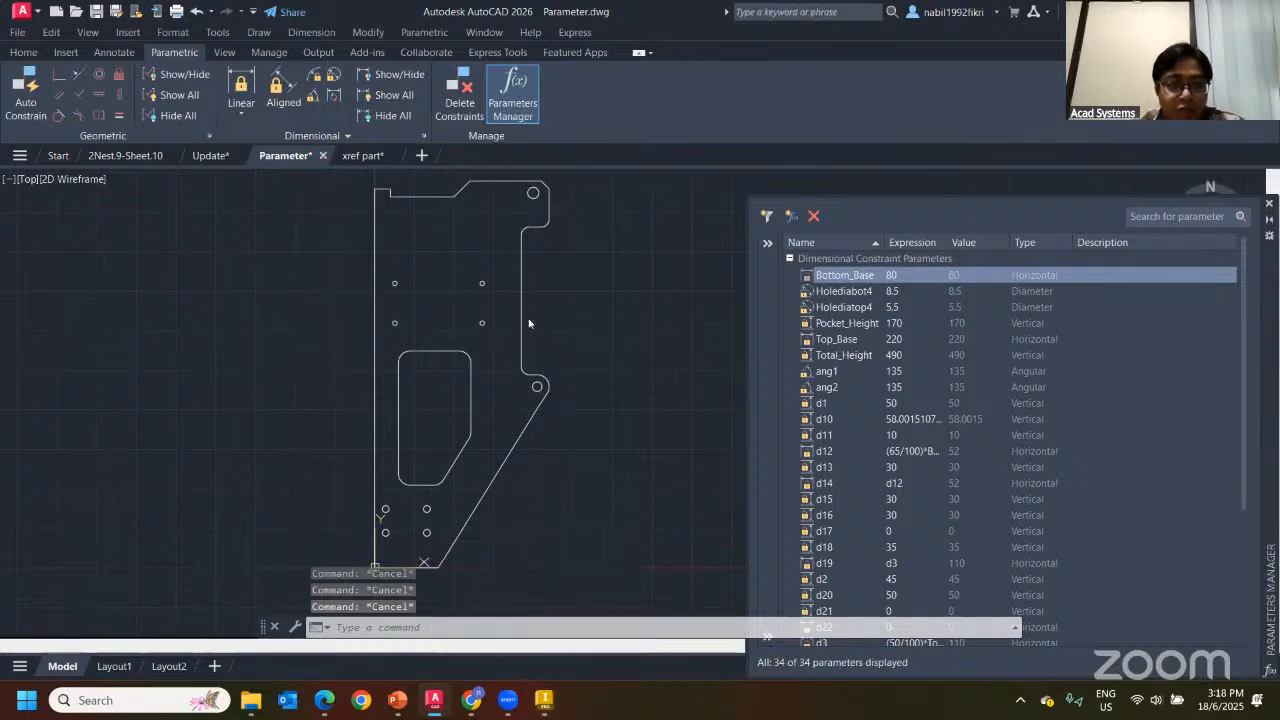
pyautogui.click(592, 383)
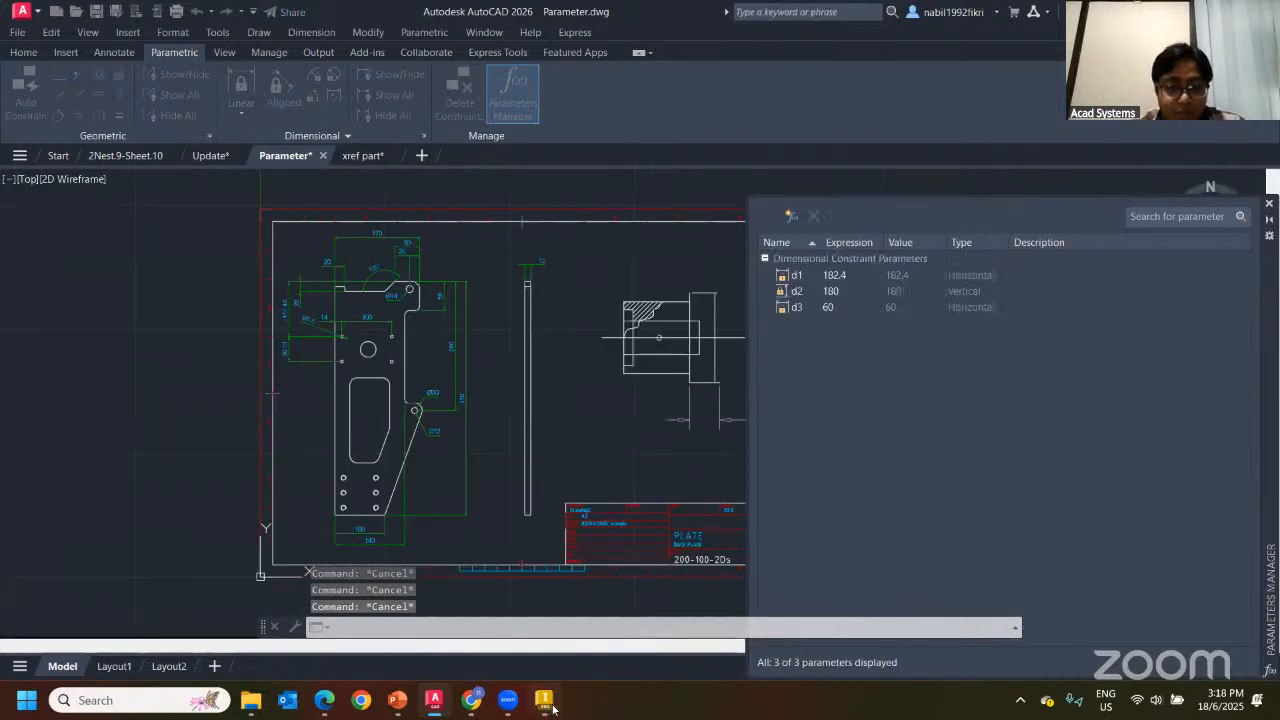
# Dismiss the Open dialog and create a new empty part, Part4
pyautogui.click(546, 701)
pyautogui.scroll(-5, 564, 371)
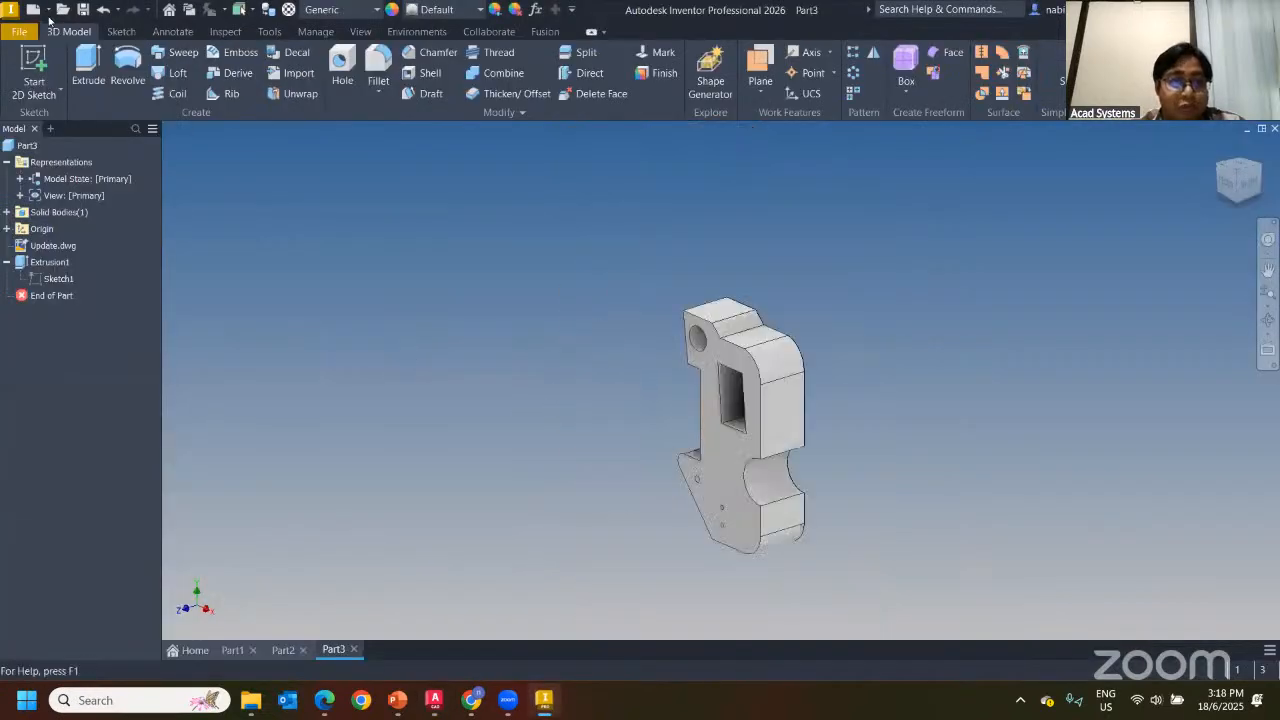
pyautogui.click(61, 10)
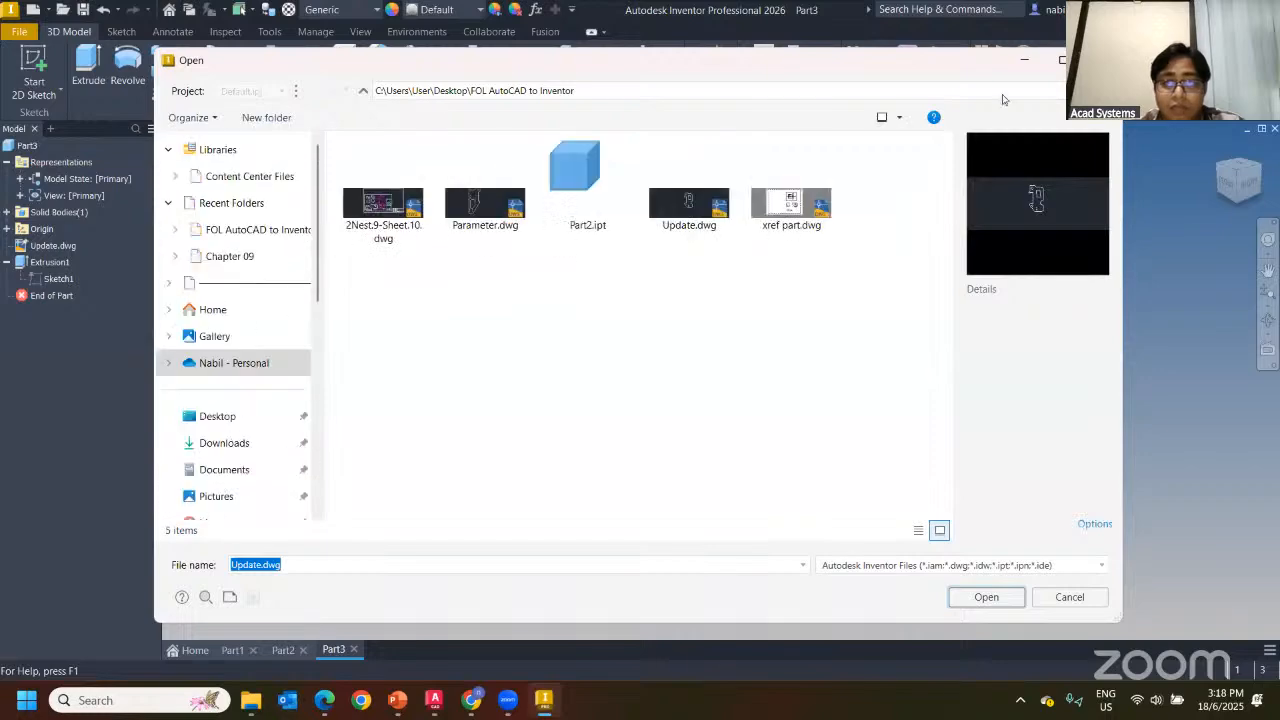
pyautogui.press('Escape')
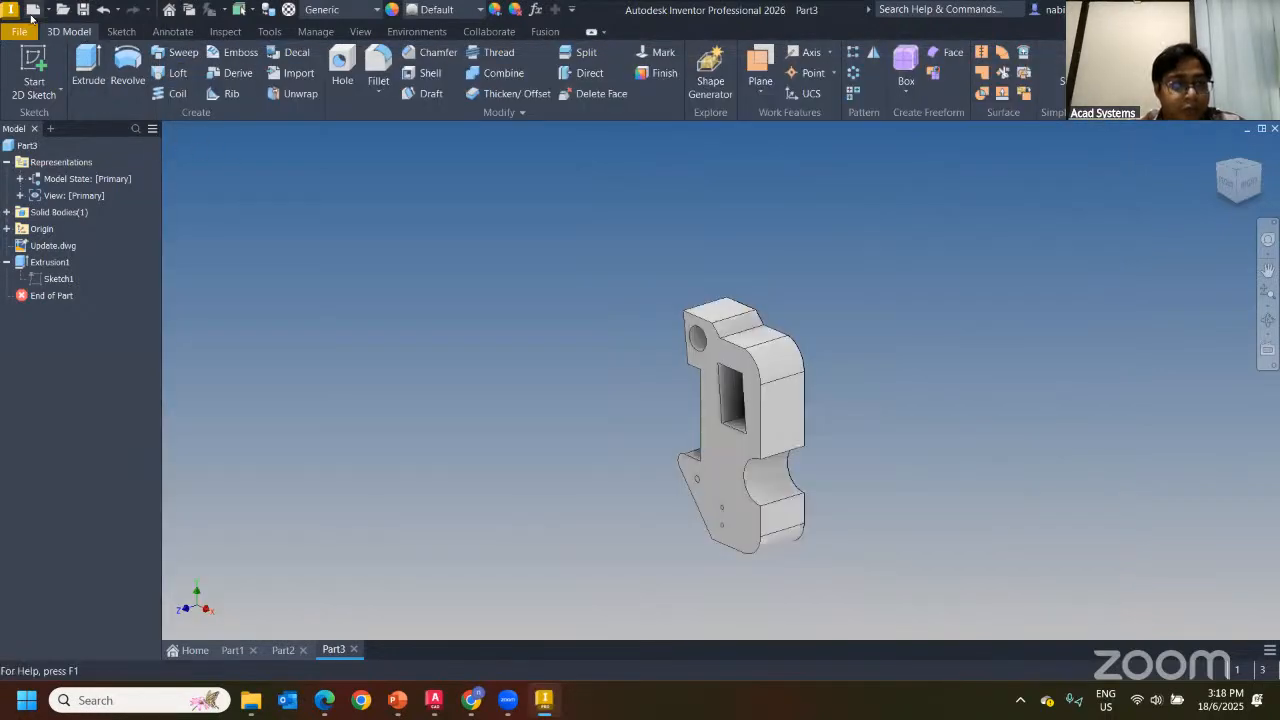
pyautogui.click(33, 10)
pyautogui.doubleClick(610, 240)
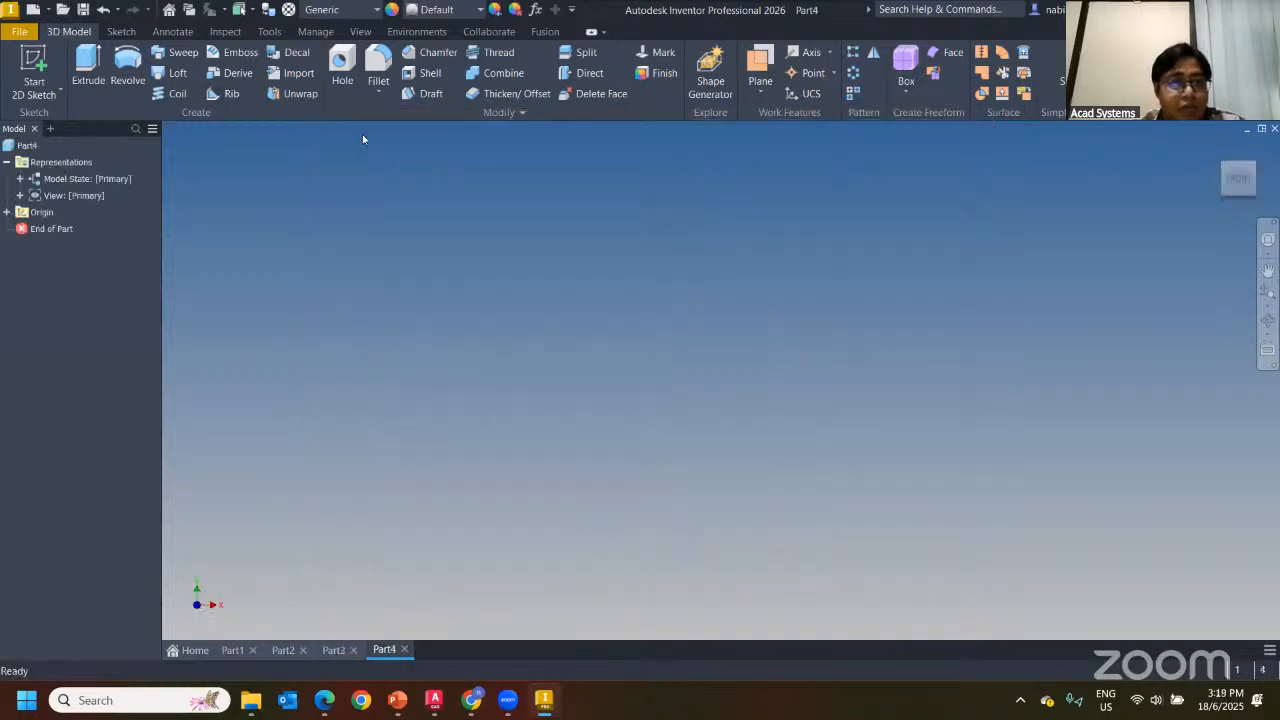
# Import Parameter.dwg at the origin as a linked drawing, and reopen it in AutoCAD
pyautogui.click(298, 74)
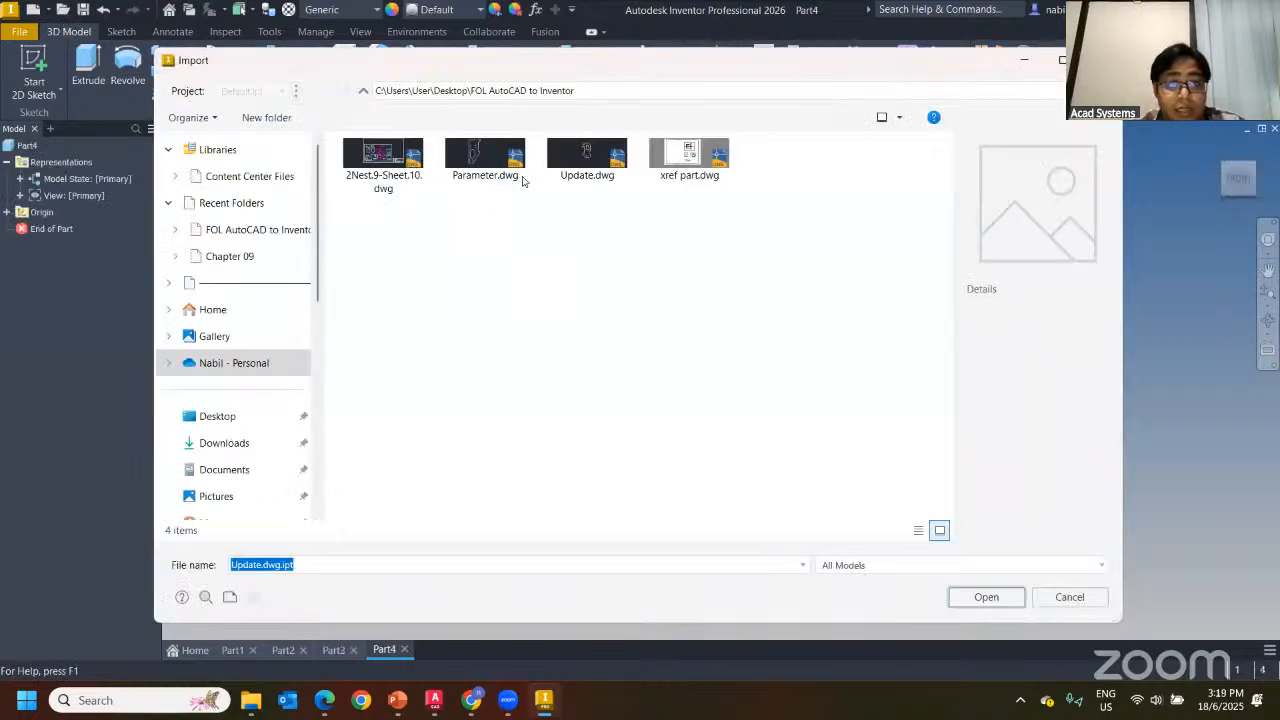
pyautogui.doubleClick(481, 166)
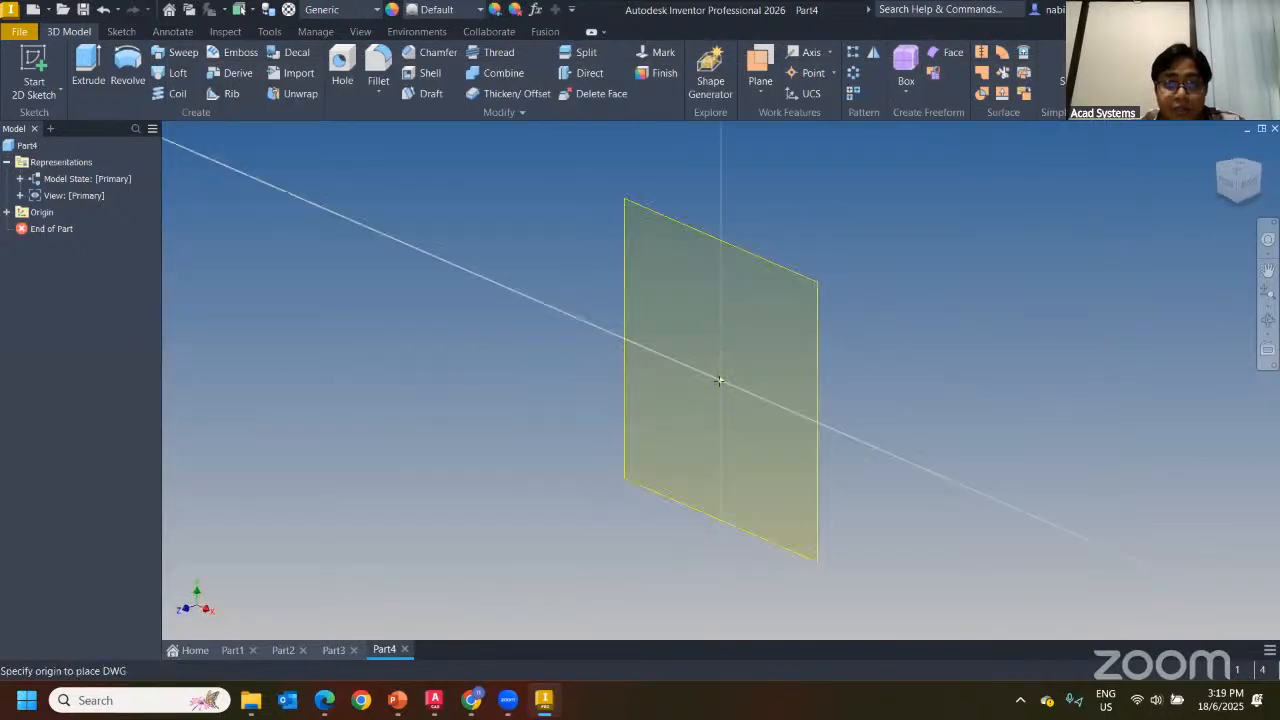
pyautogui.click(720, 380)
pyautogui.click(597, 368)
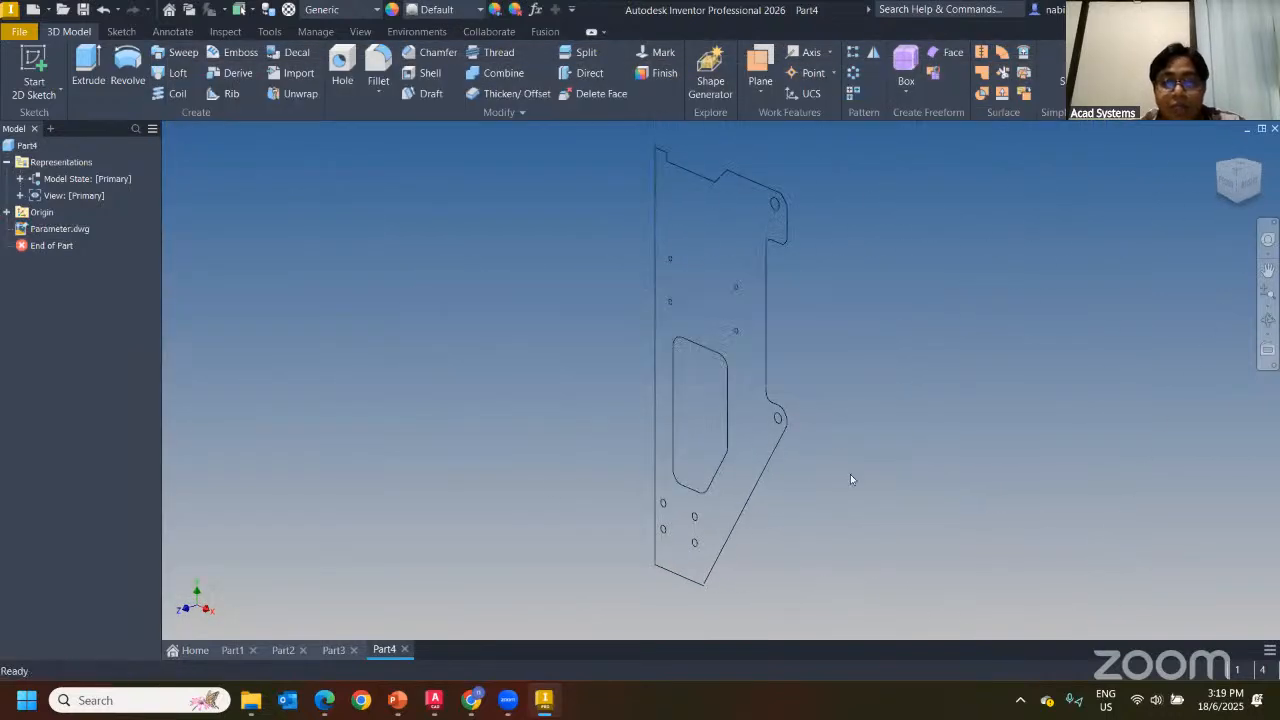
pyautogui.click(433, 700)
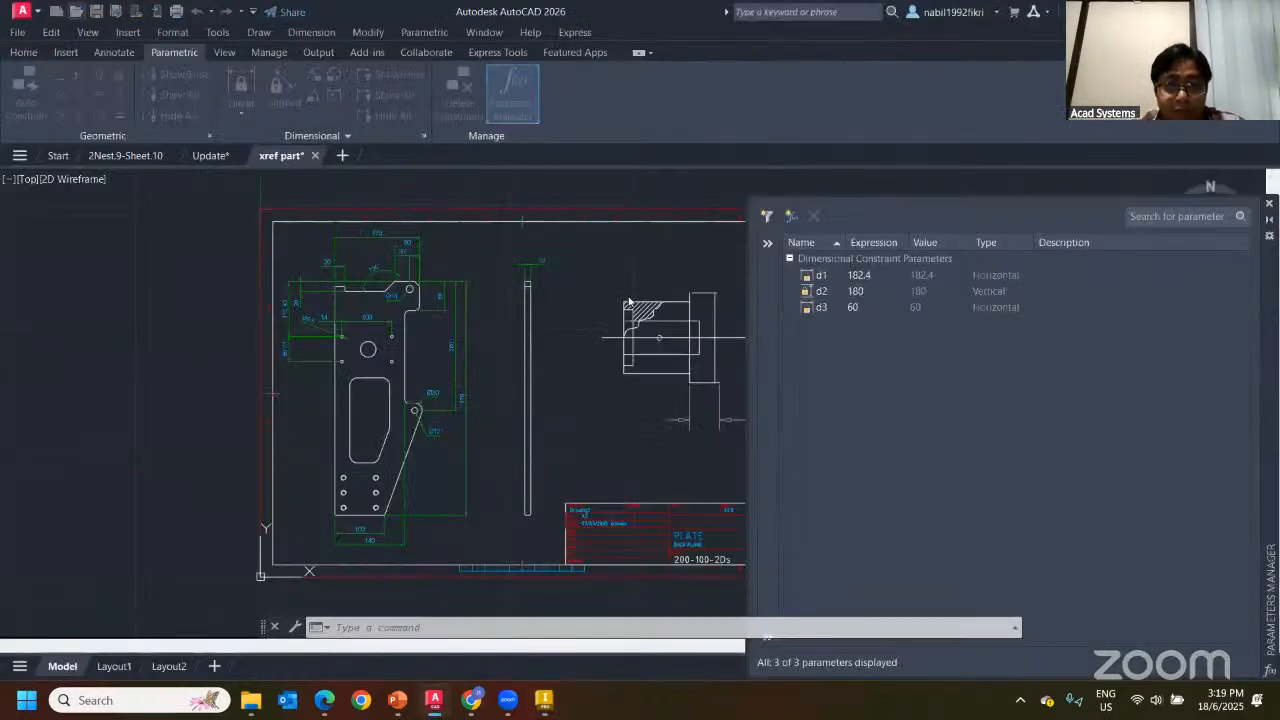
pyautogui.doubleClick(412, 234)
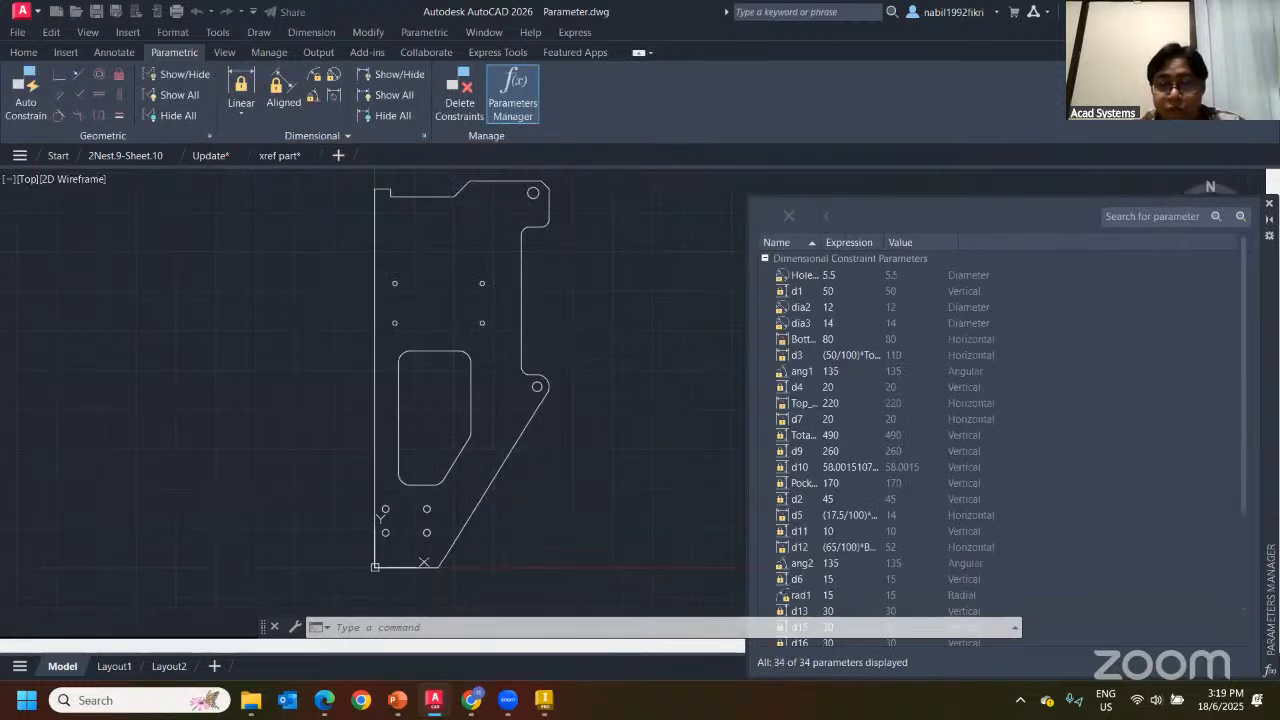
pyautogui.click(544, 700)
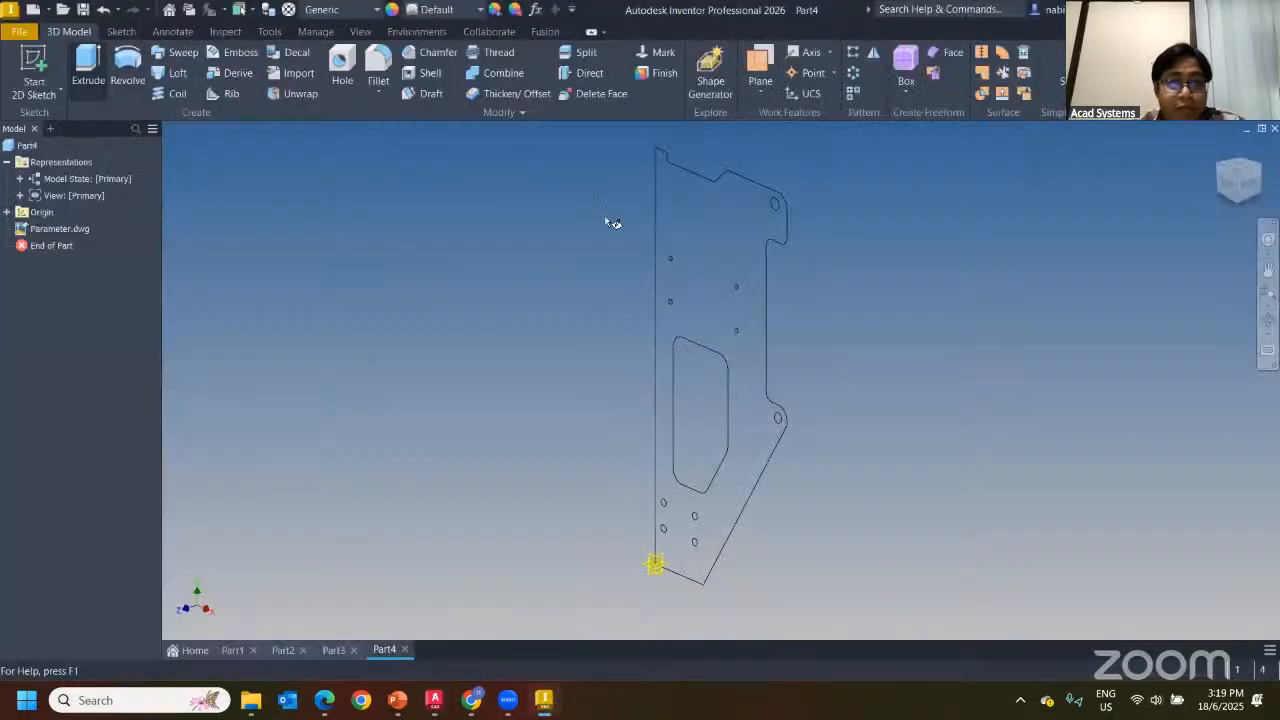
# Sketch on the XY plane and project the Parameter.dwg plate outline into it
pyautogui.press('s')
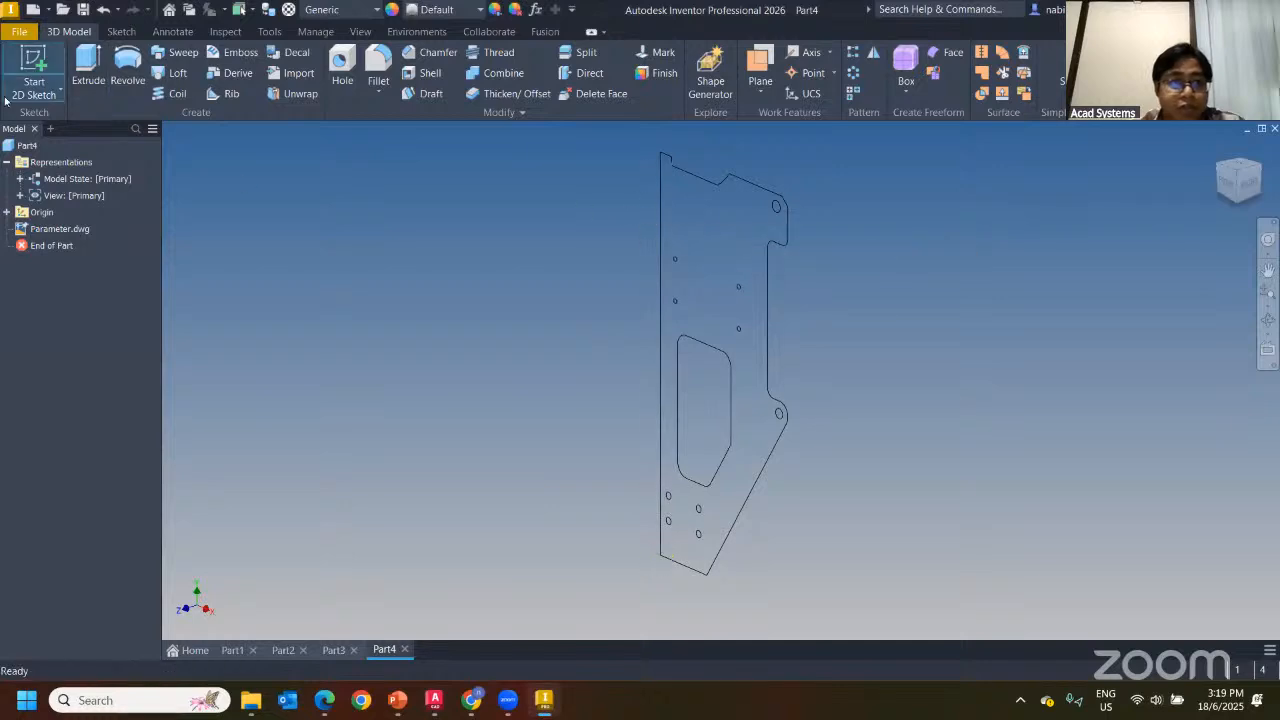
pyautogui.scroll(5, 673, 569)
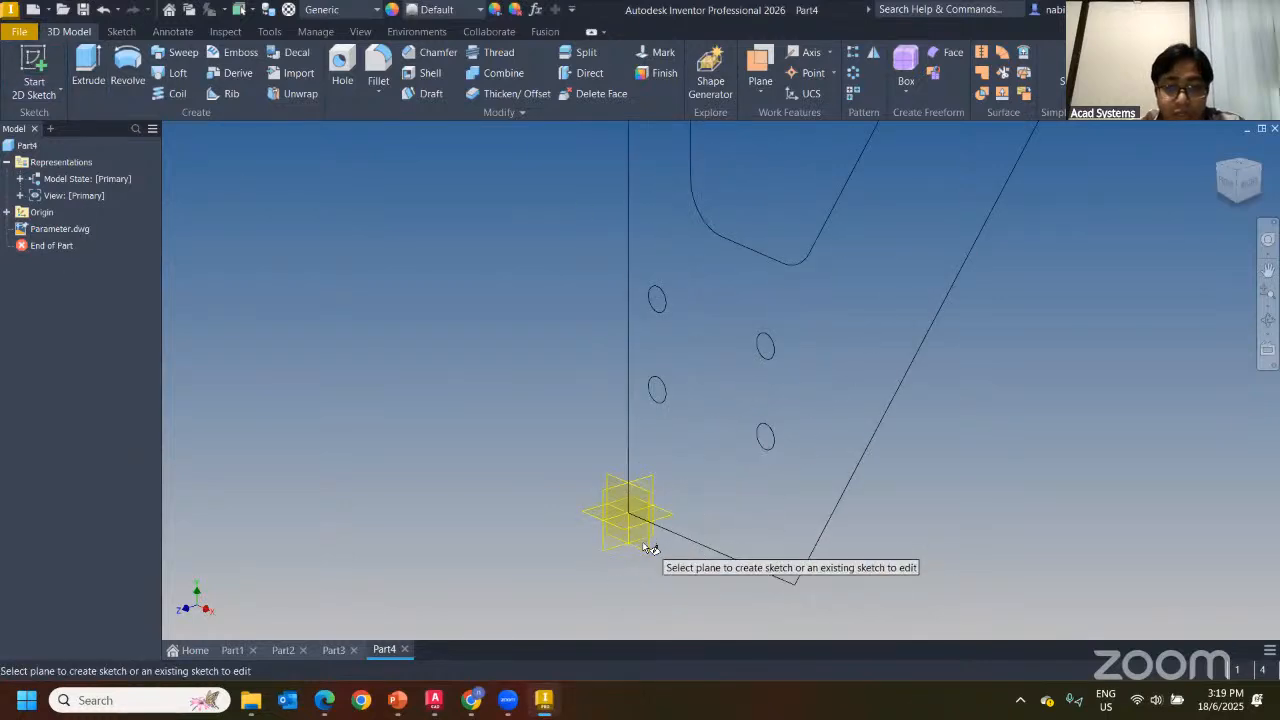
pyautogui.scroll(5, 647, 562)
pyautogui.click(644, 501)
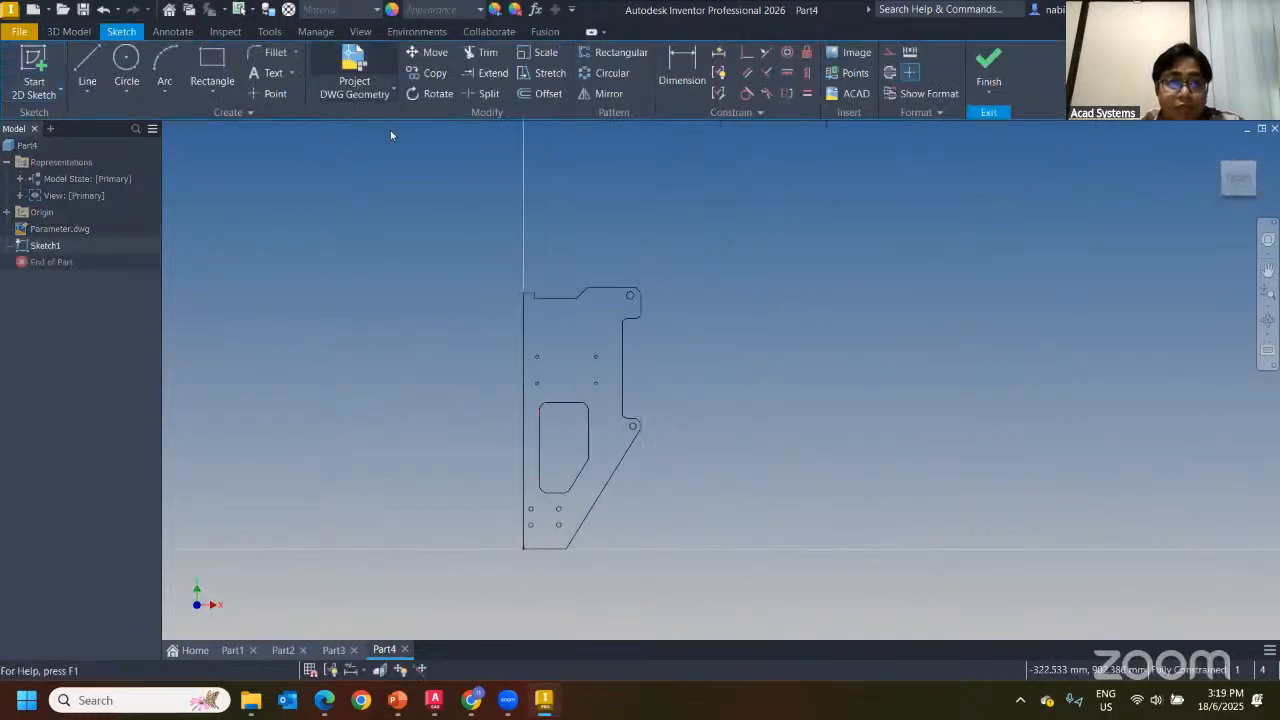
pyautogui.click(356, 78)
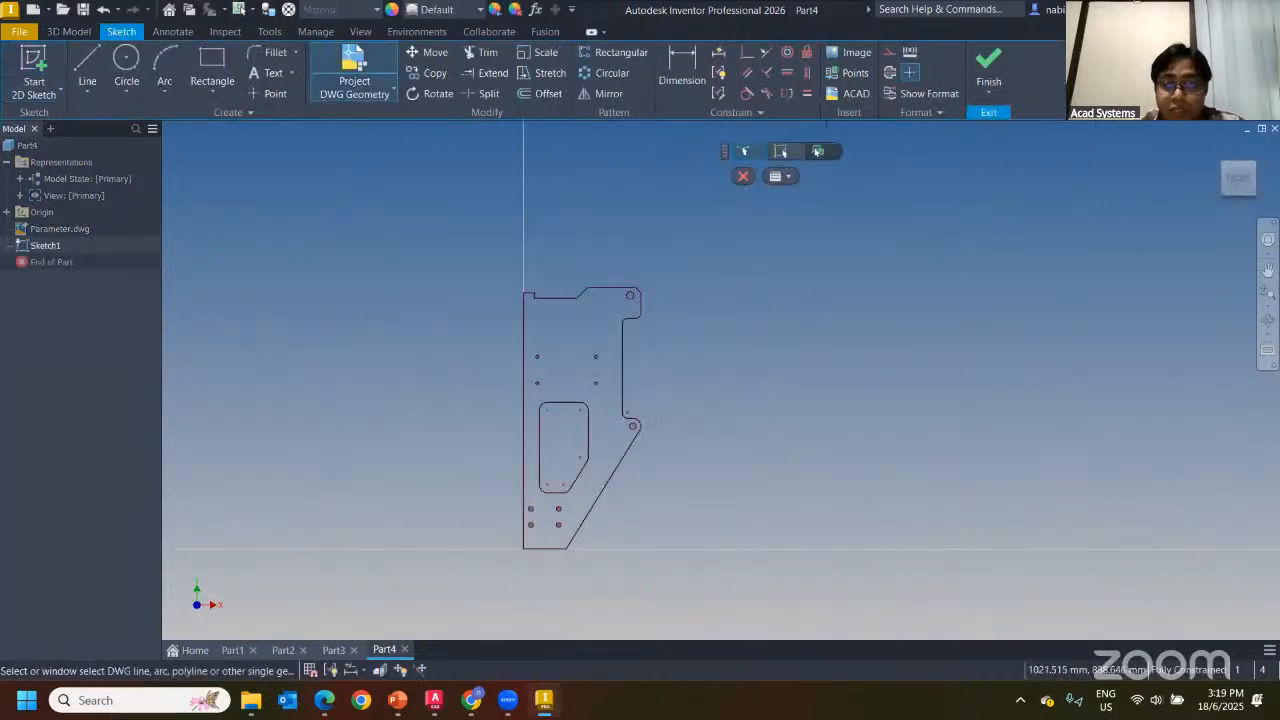
pyautogui.click(988, 72)
pyautogui.scroll(-3, 564, 236)
pyautogui.moveTo(564, 236)
pyautogui.mouseDown(button='middle')
pyautogui.moveTo(566, 447)
pyautogui.moveTo(525, 496)
pyautogui.moveTo(540, 544)
pyautogui.mouseUp(button='middle')
pyautogui.scroll(-5, 555, 420)
pyautogui.scroll(-3, 524, 472)
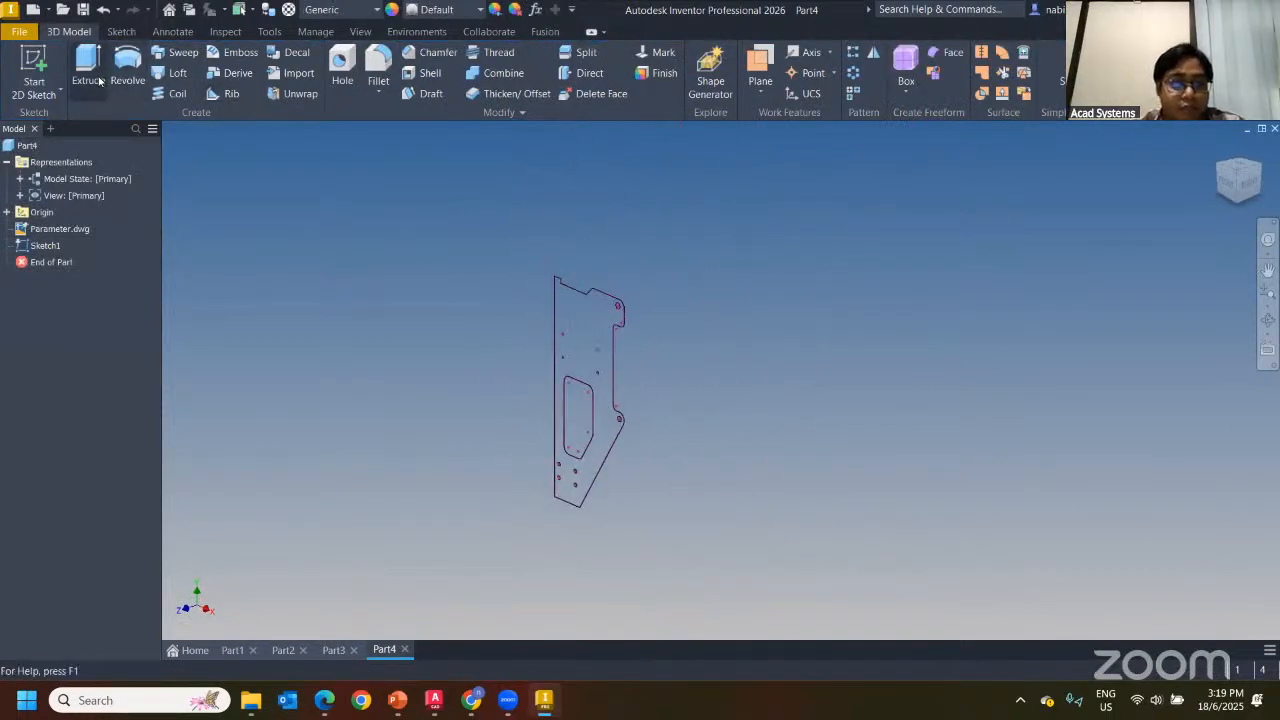
# Extrude the projected plate profile 10 mm into a solid
pyautogui.click(88, 70)
pyautogui.click(592, 343)
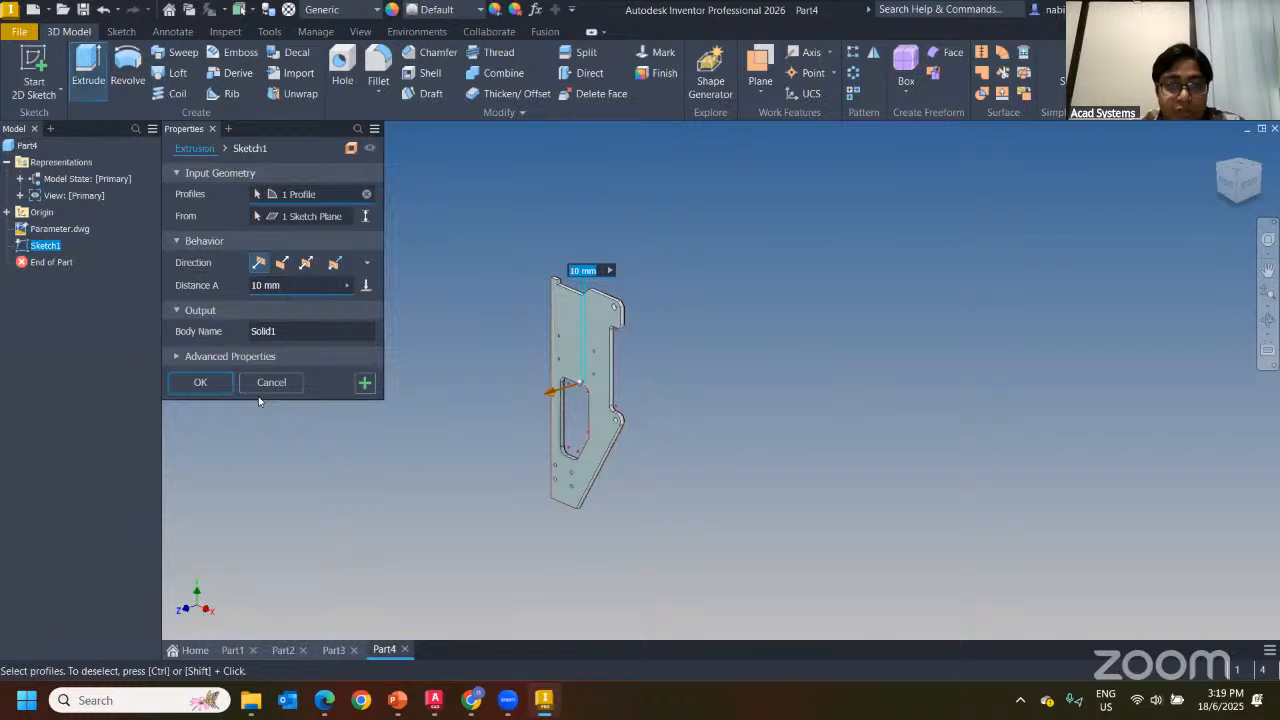
pyautogui.click(200, 382)
pyautogui.scroll(5, 500, 560)
pyautogui.scroll(-3, 400, 587)
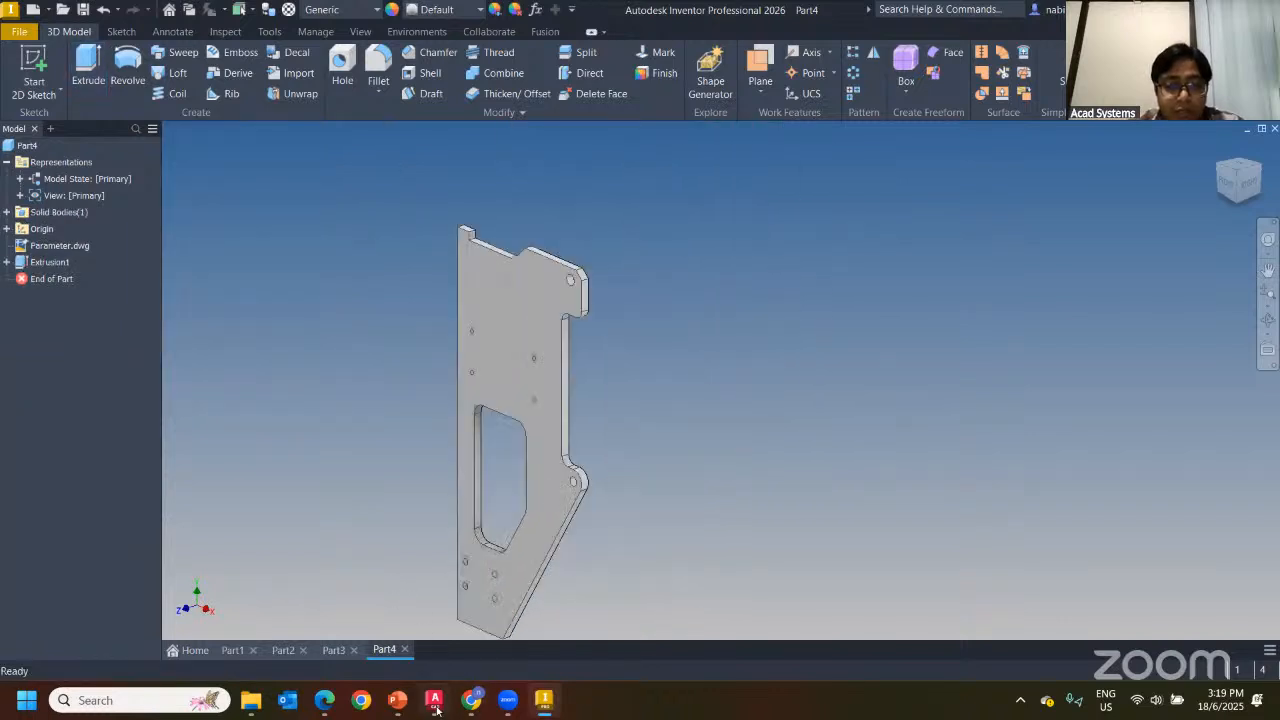
pyautogui.click(435, 702)
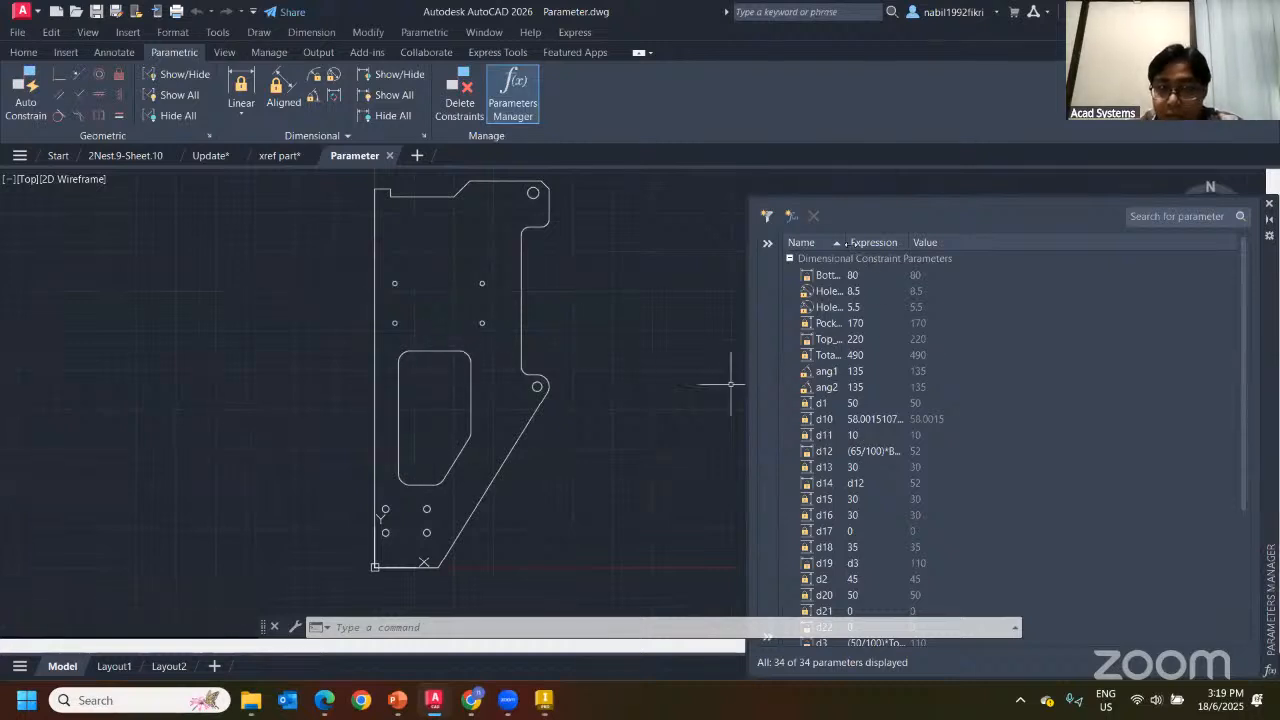
# Change the Pocket_Height parameter to 200 in the Parameters Manager
pyautogui.doubleClick(848, 243)
pyautogui.doubleClick(893, 323)
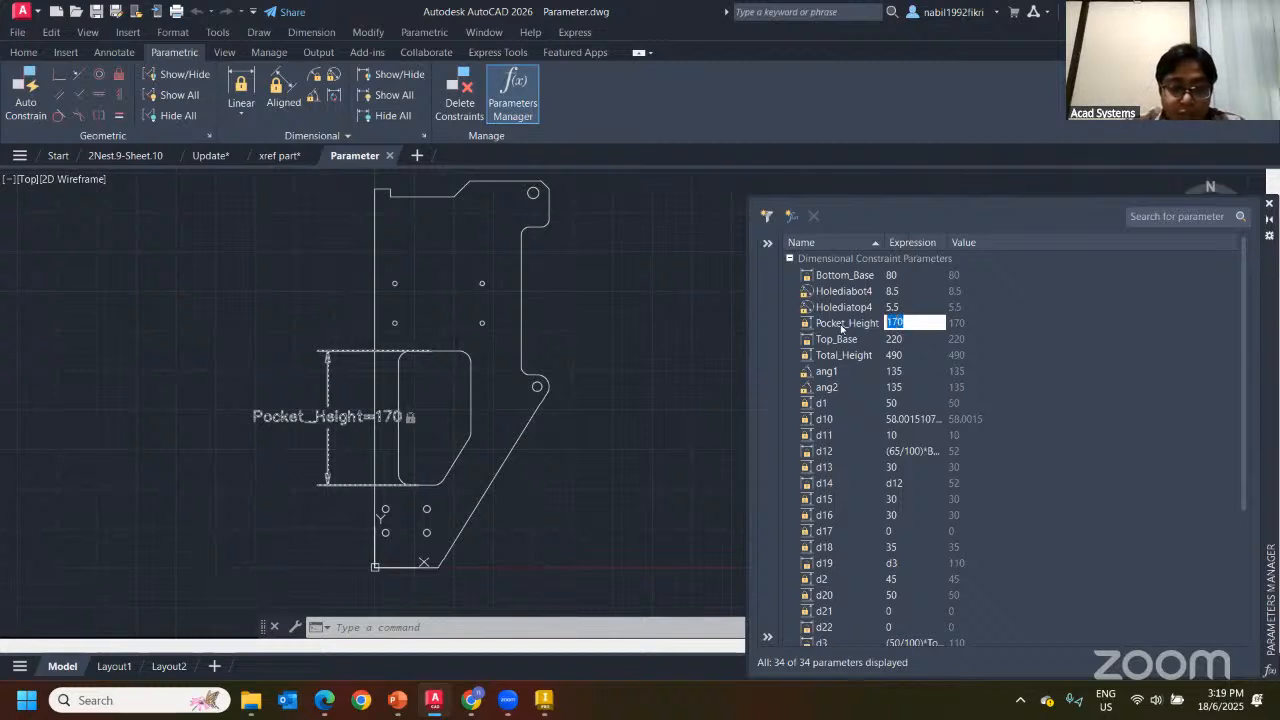
pyautogui.write('200')
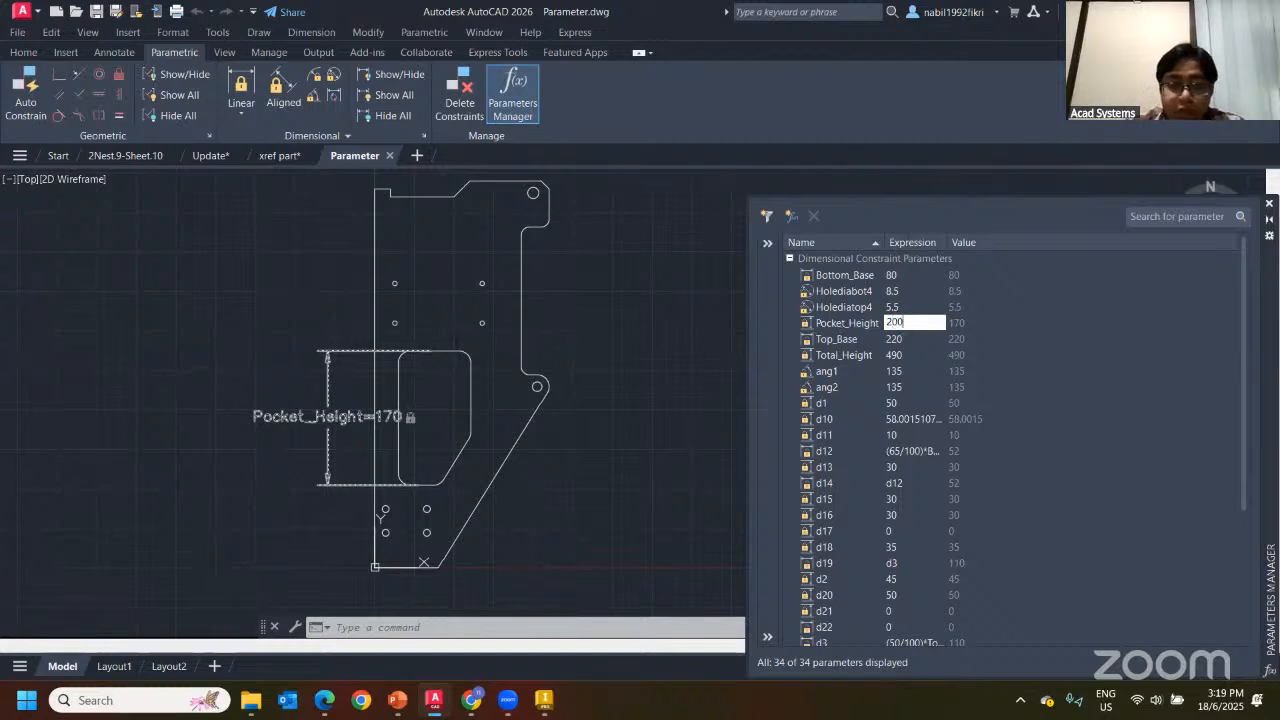
pyautogui.click(840, 324)
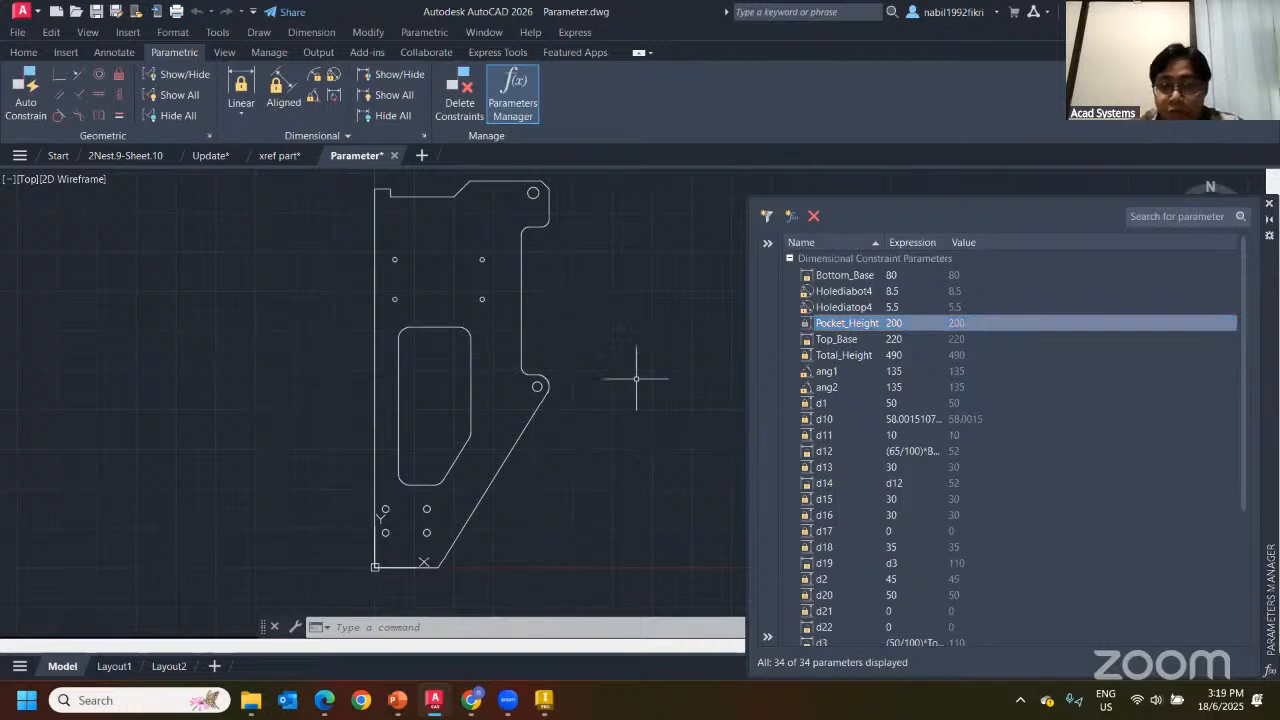
# Set Holediabot4 to 15 and Holediatop4 to 8, then save Parameter.dwg
pyautogui.click(899, 308)
pyautogui.click(891, 292)
pyautogui.click(891, 292)
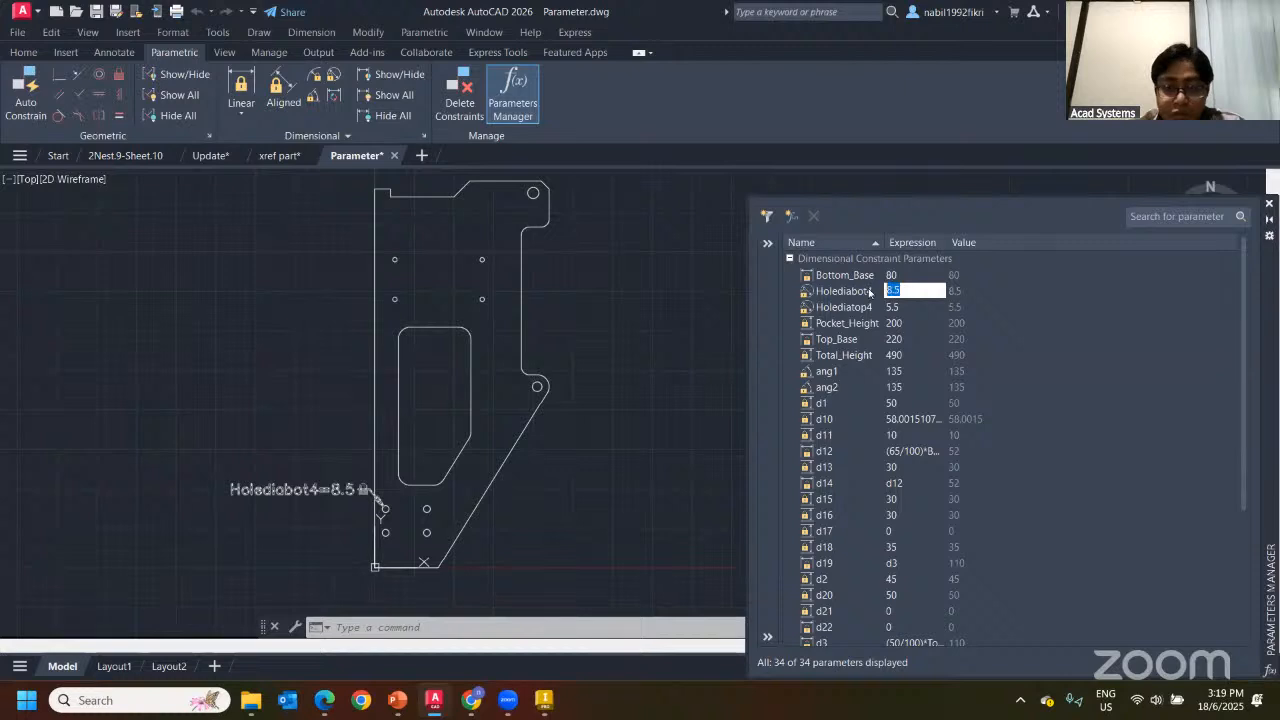
pyautogui.press('Return')
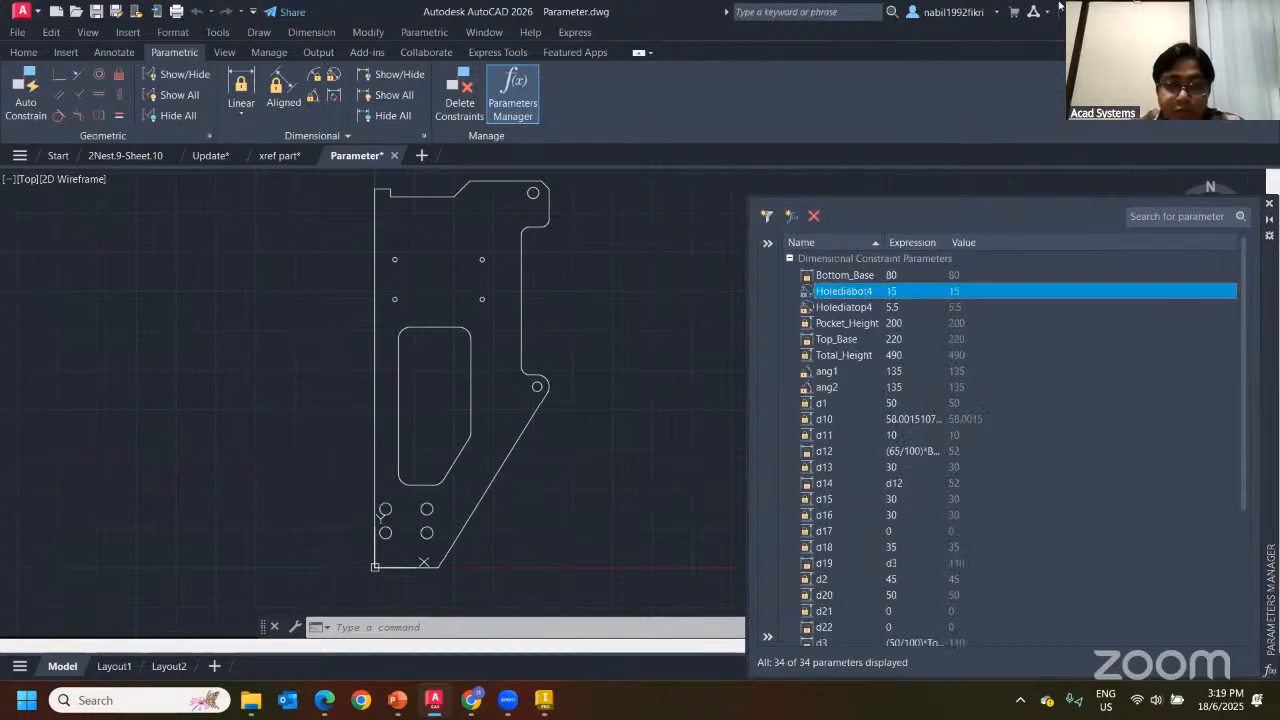
pyautogui.doubleClick(896, 307)
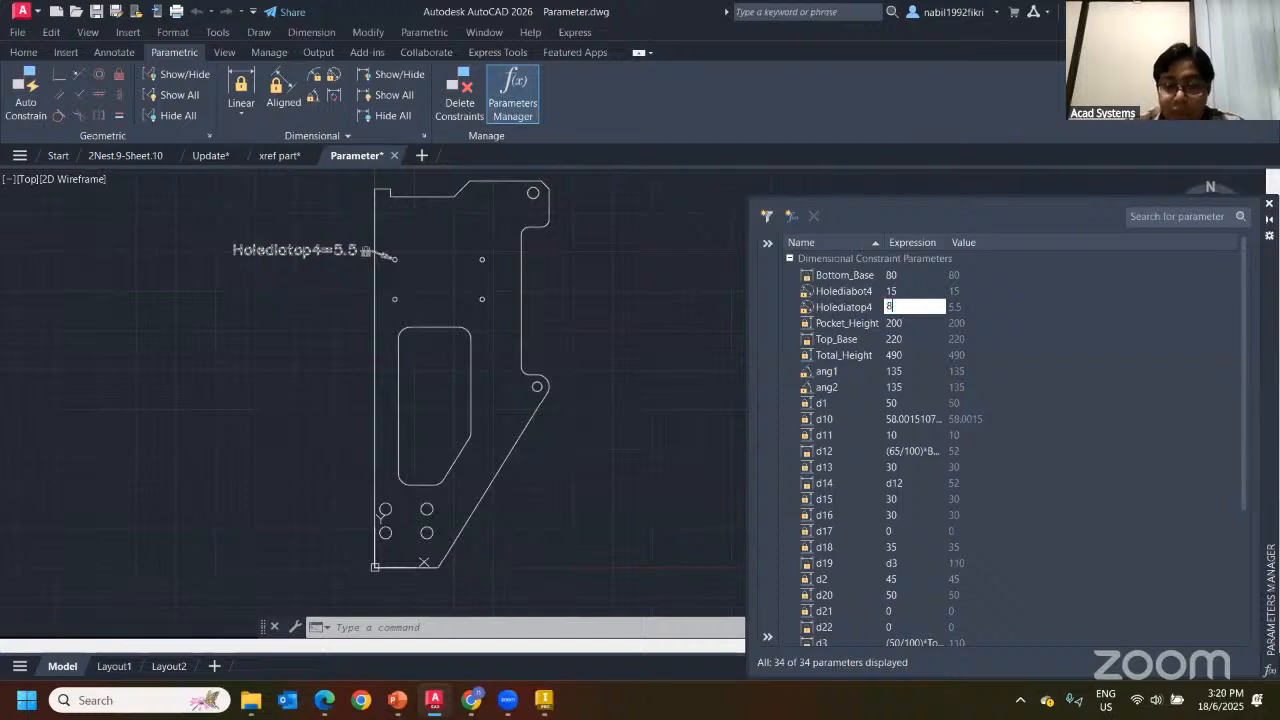
pyautogui.write('8')
pyautogui.press('Return')
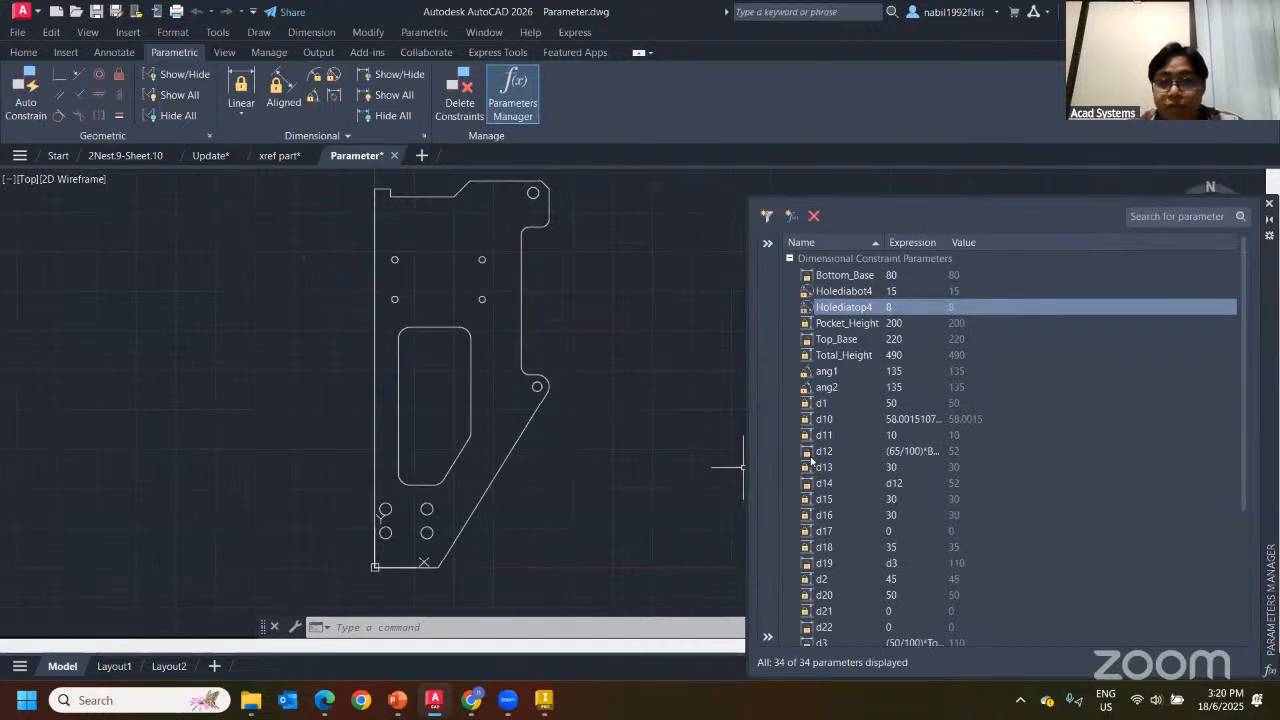
pyautogui.hotkey('ctrl', 's')
# Update the Inventor plate from the edited Parameter.dwg, then return to AutoCAD
pyautogui.click(543, 700)
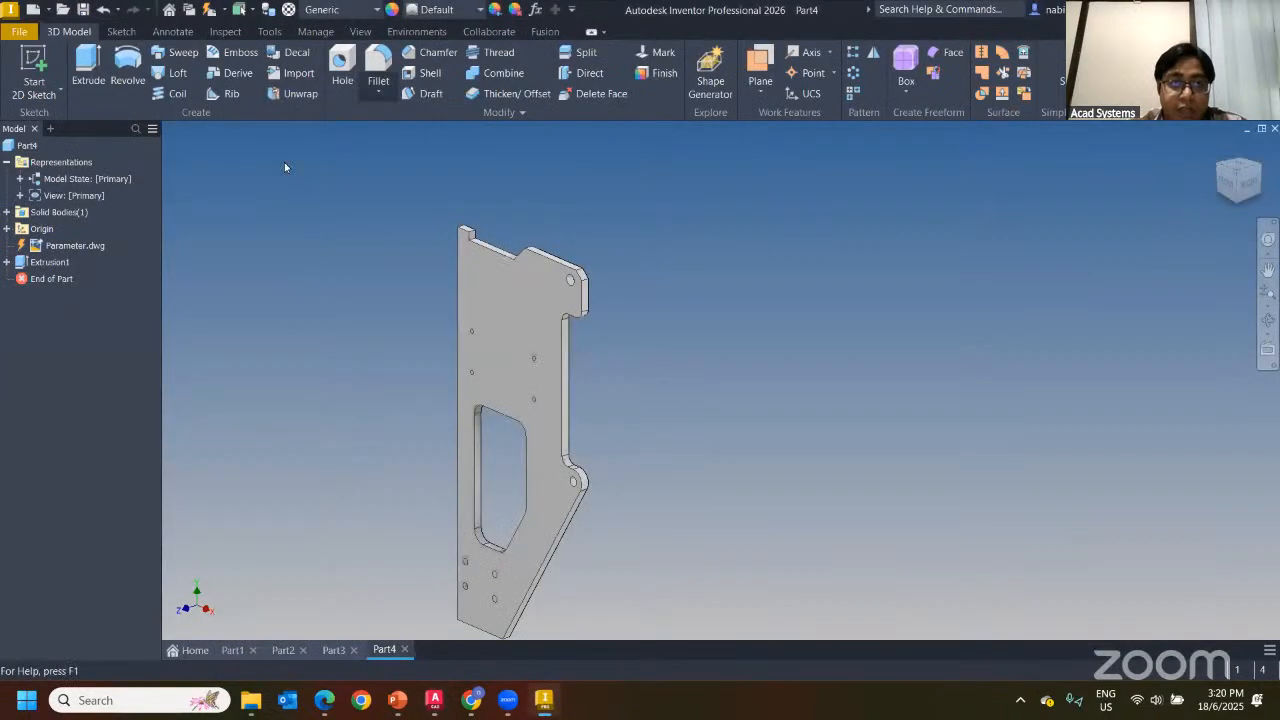
pyautogui.click(209, 12)
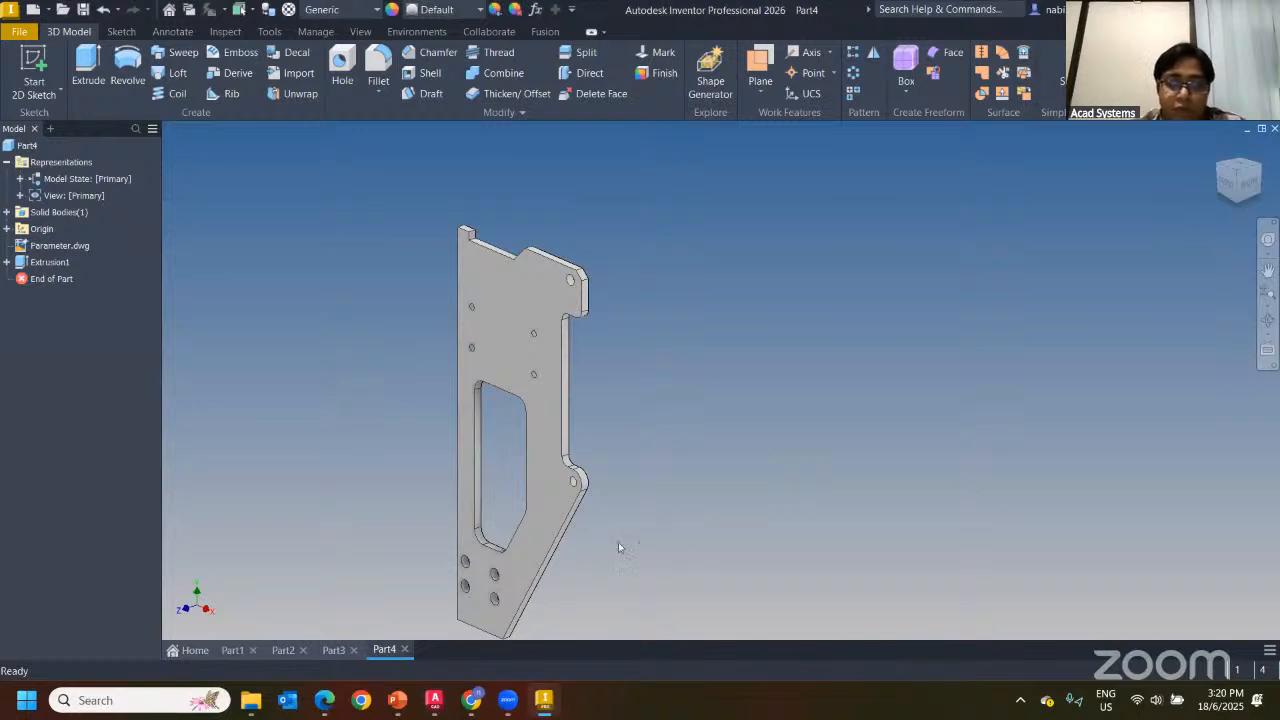
pyautogui.click(433, 700)
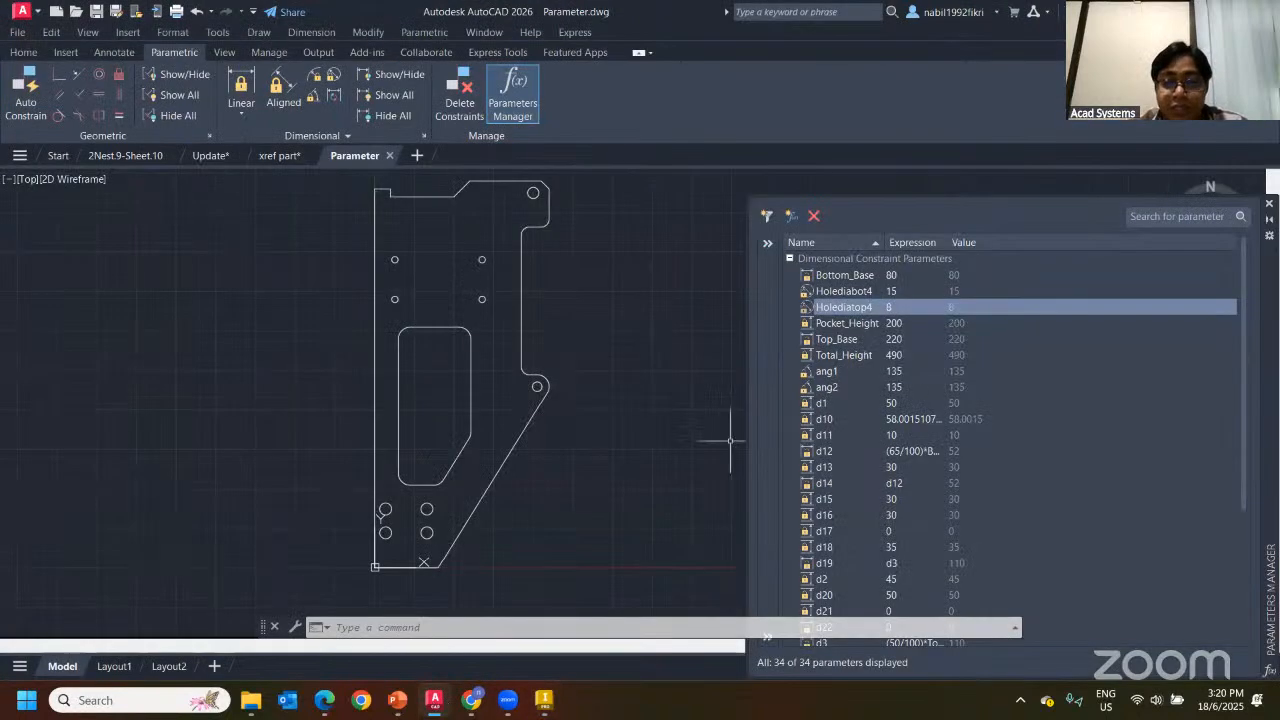
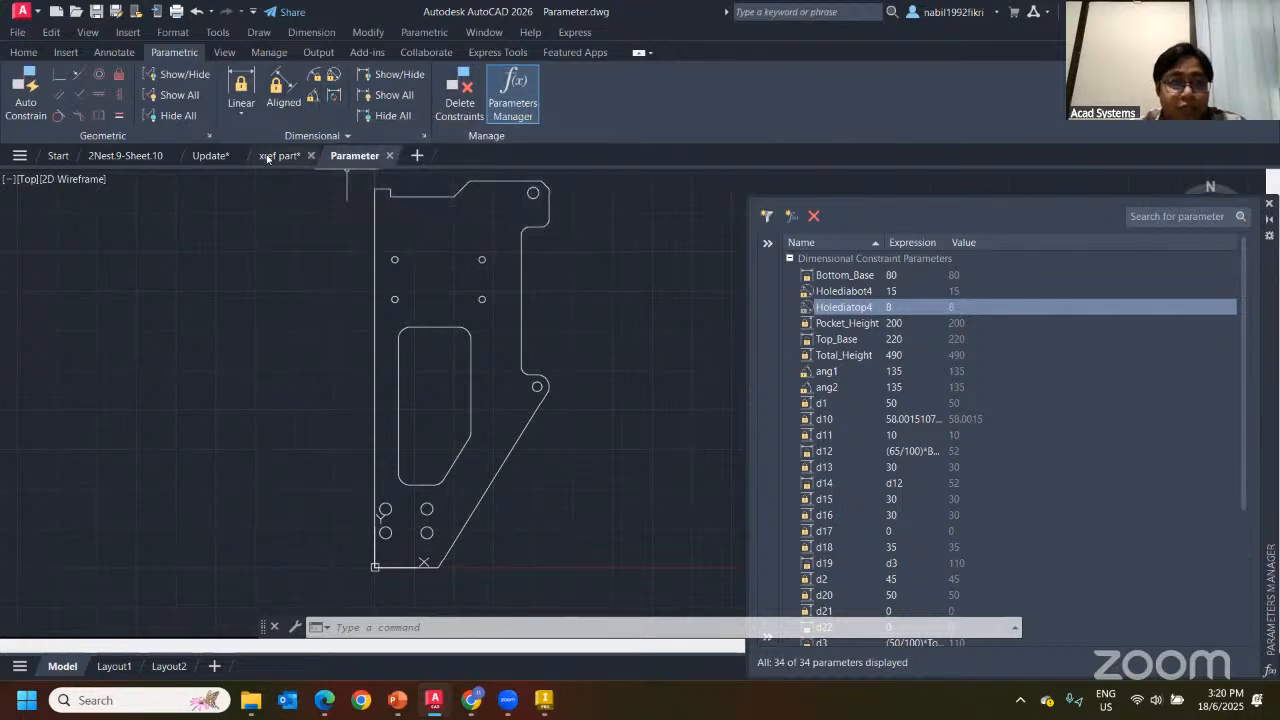
# Switch to the Update drawing and inspect the part's outer outline
pyautogui.click(212, 155)
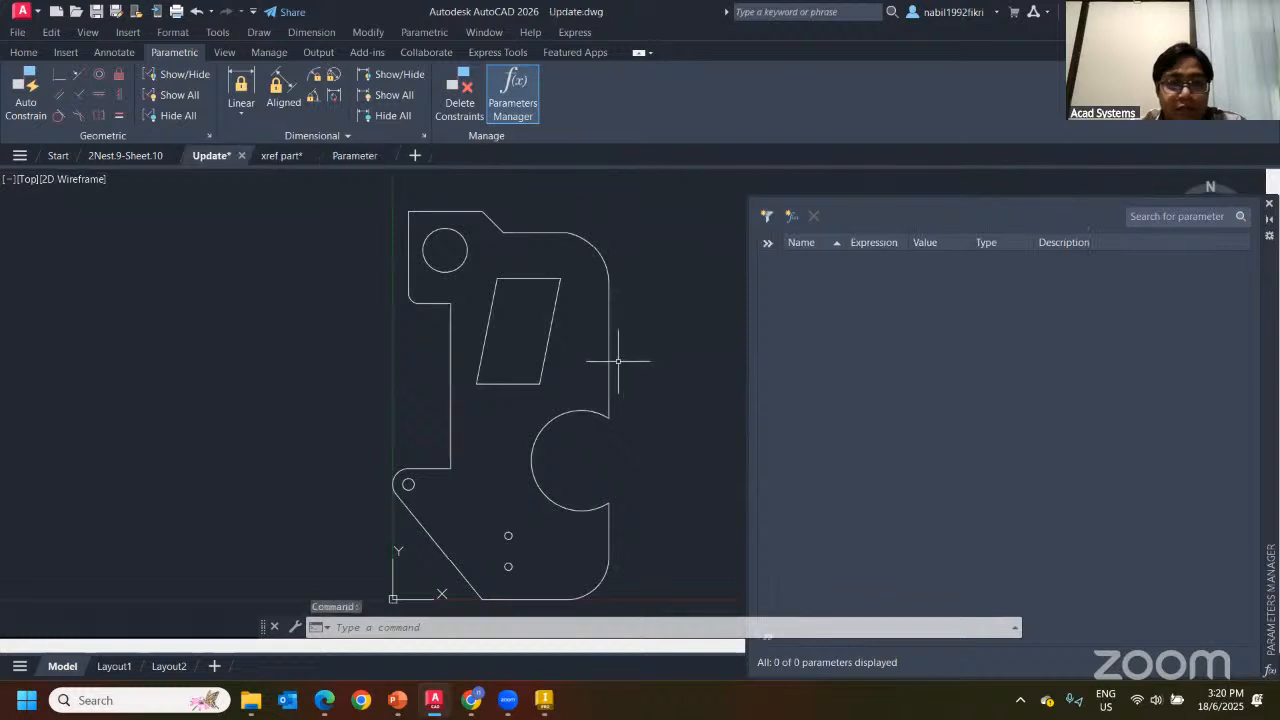
pyautogui.scroll(-2, 501, 329)
pyautogui.press('Escape')
pyautogui.scroll(2, 424, 246)
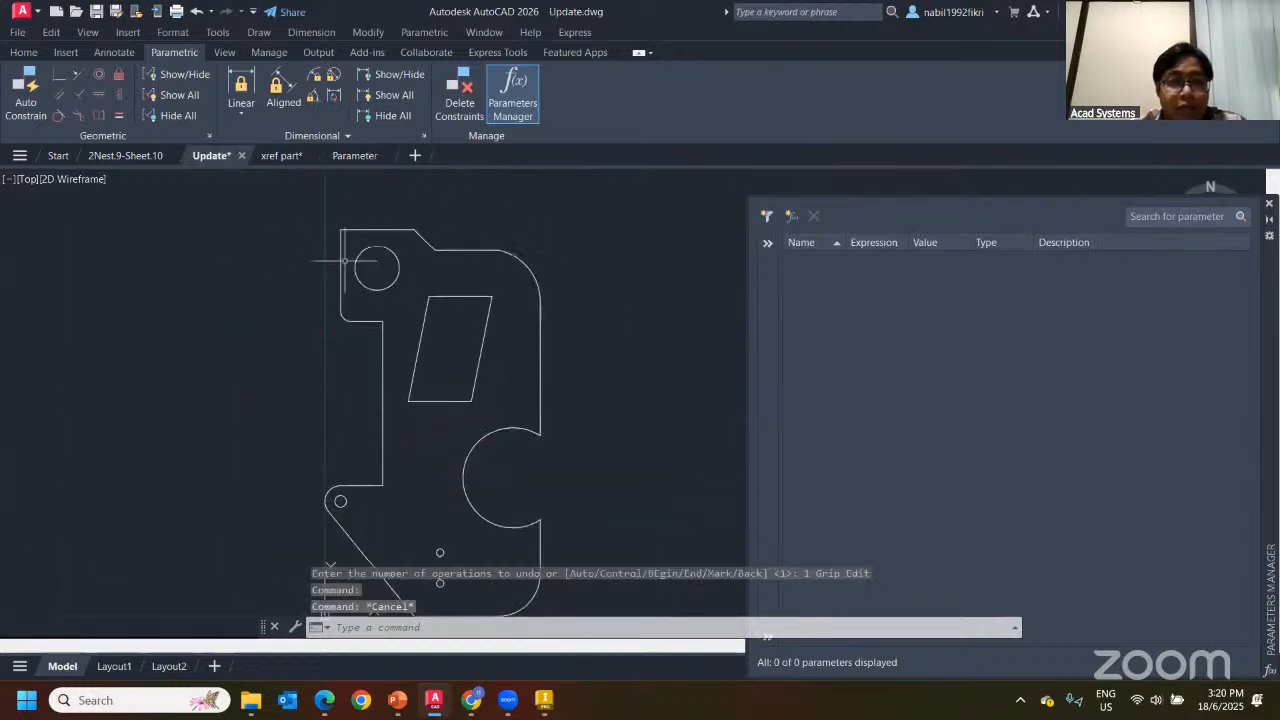
pyautogui.click(338, 266)
pyautogui.press('Escape')
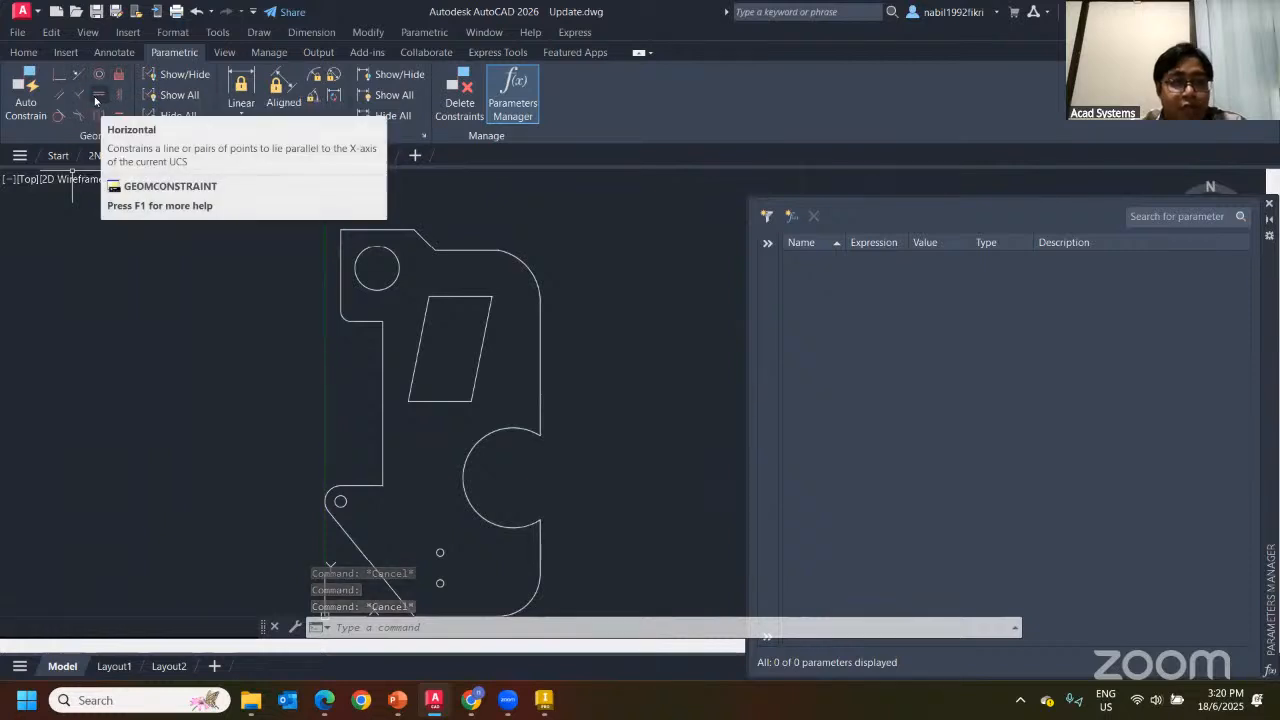
pyautogui.scroll(1, 286, 286)
# Auto Constrain the part's six objects, adding 21 geometric constraints
pyautogui.click(25, 90)
pyautogui.scroll(-3, 318, 463)
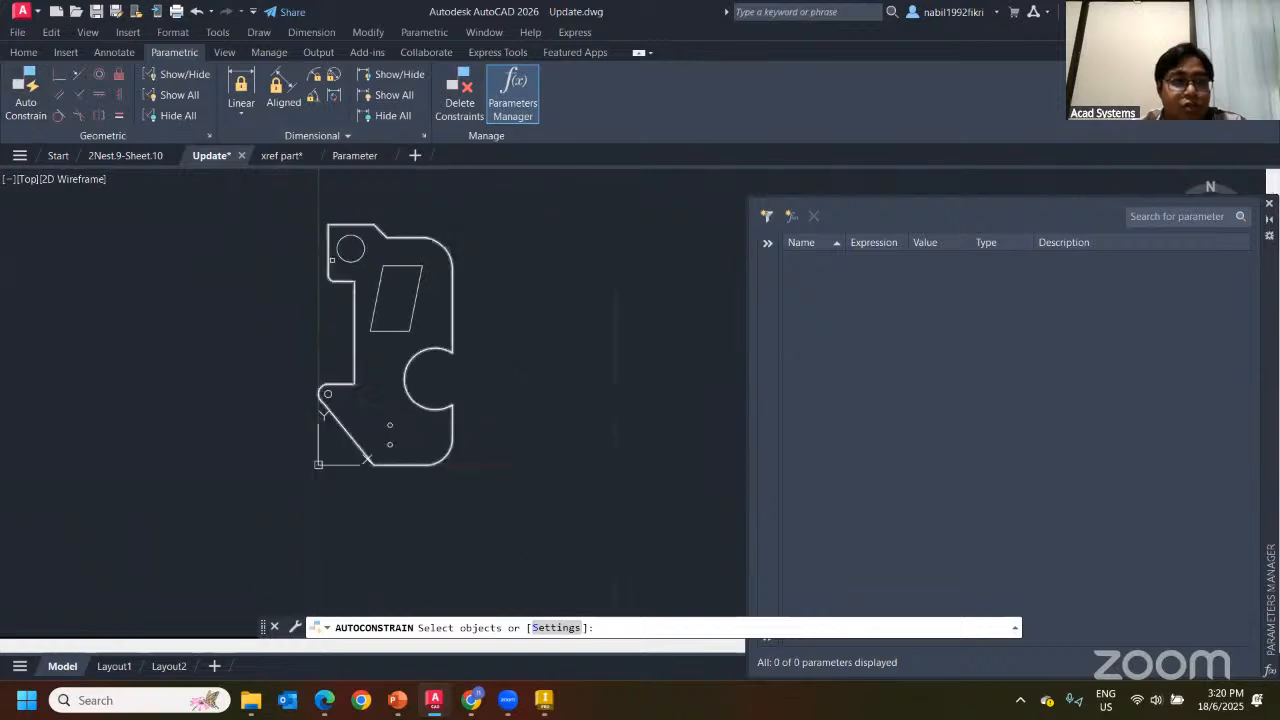
pyautogui.moveTo(266, 203); pyautogui.dragTo(546, 554)
pyautogui.click(233, 182)
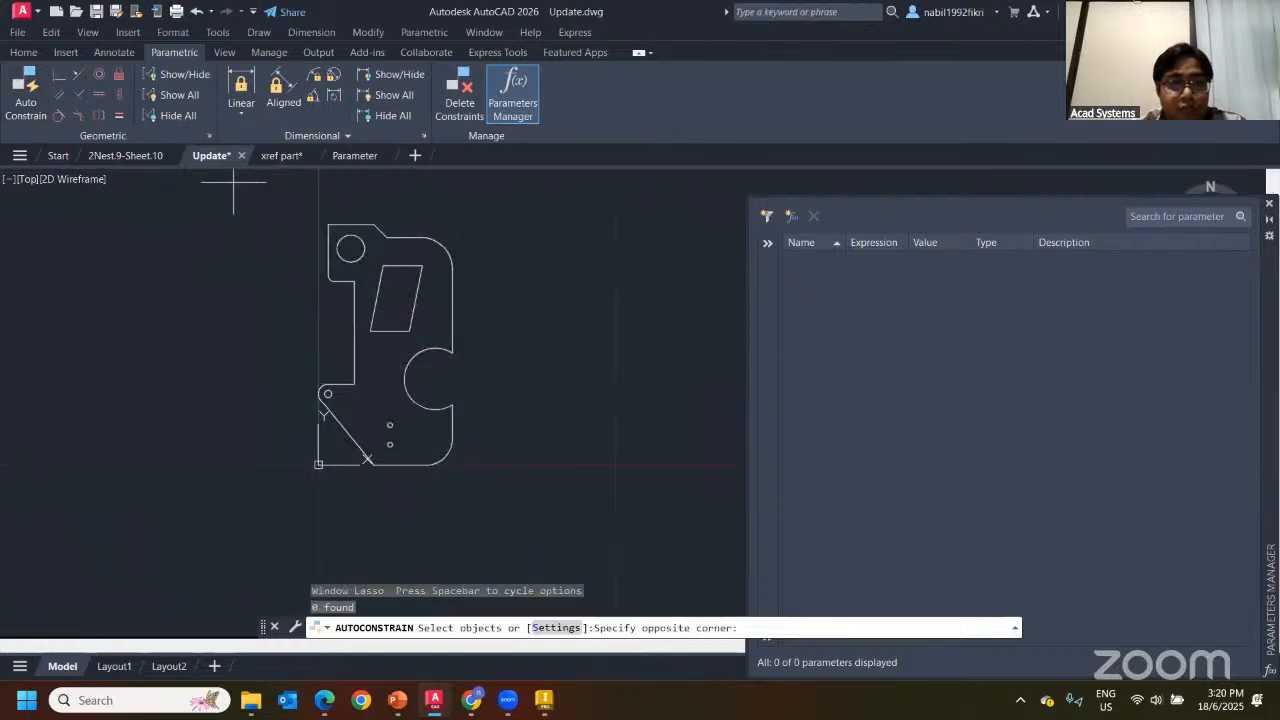
pyautogui.click(511, 400)
pyautogui.press('Return')
# Test-stretch the constrained outline, then reframe the part and hide the constraint markers
pyautogui.scroll(2, 503, 366)
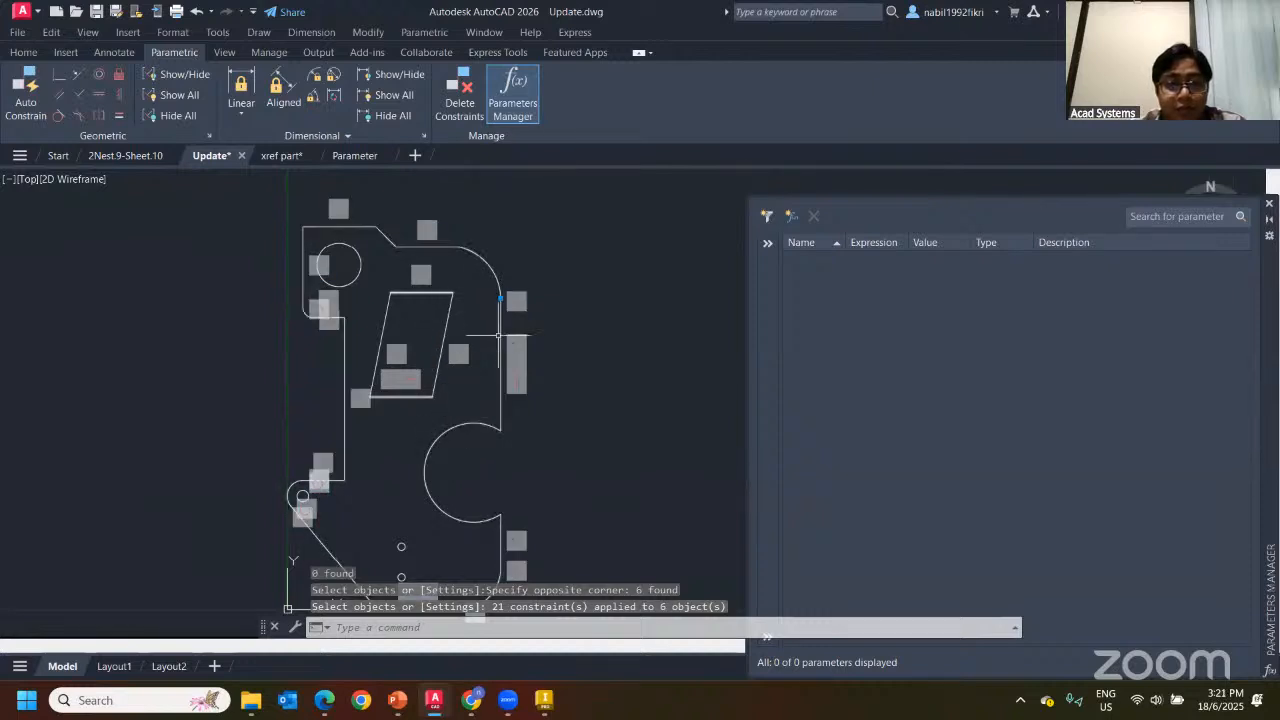
pyautogui.click(499, 335)
pyautogui.click(501, 363)
pyautogui.press('Escape')
pyautogui.scroll(2, 282, 175)
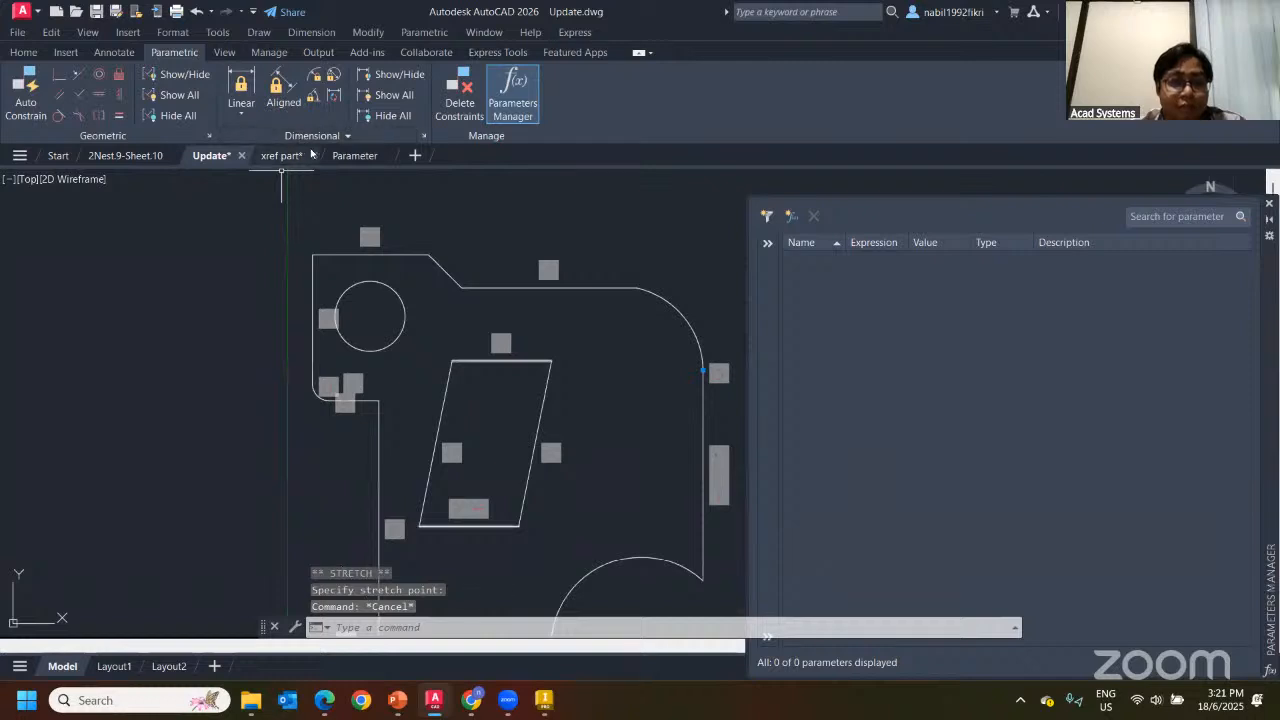
pyautogui.scroll(-3, 440, 229)
pyautogui.moveTo(383, 204); pyautogui.dragTo(280, 218, button='middle')
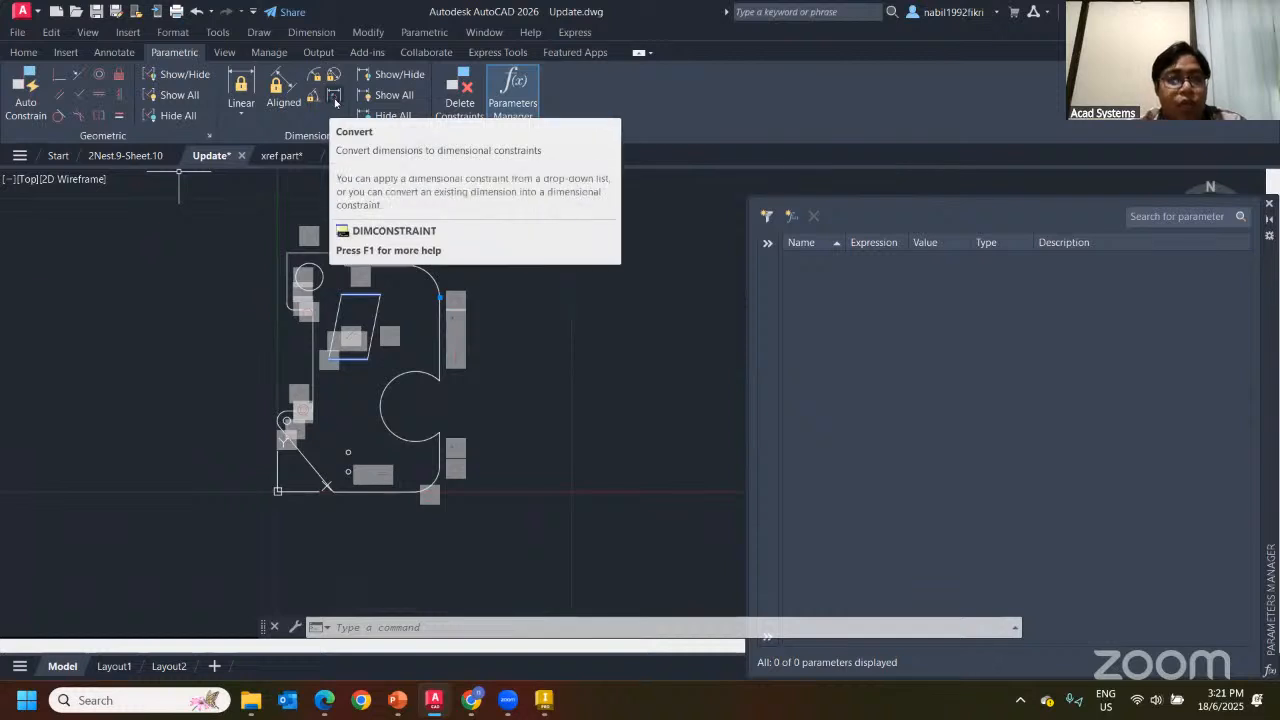
pyautogui.press('Escape')
pyautogui.press('Escape')
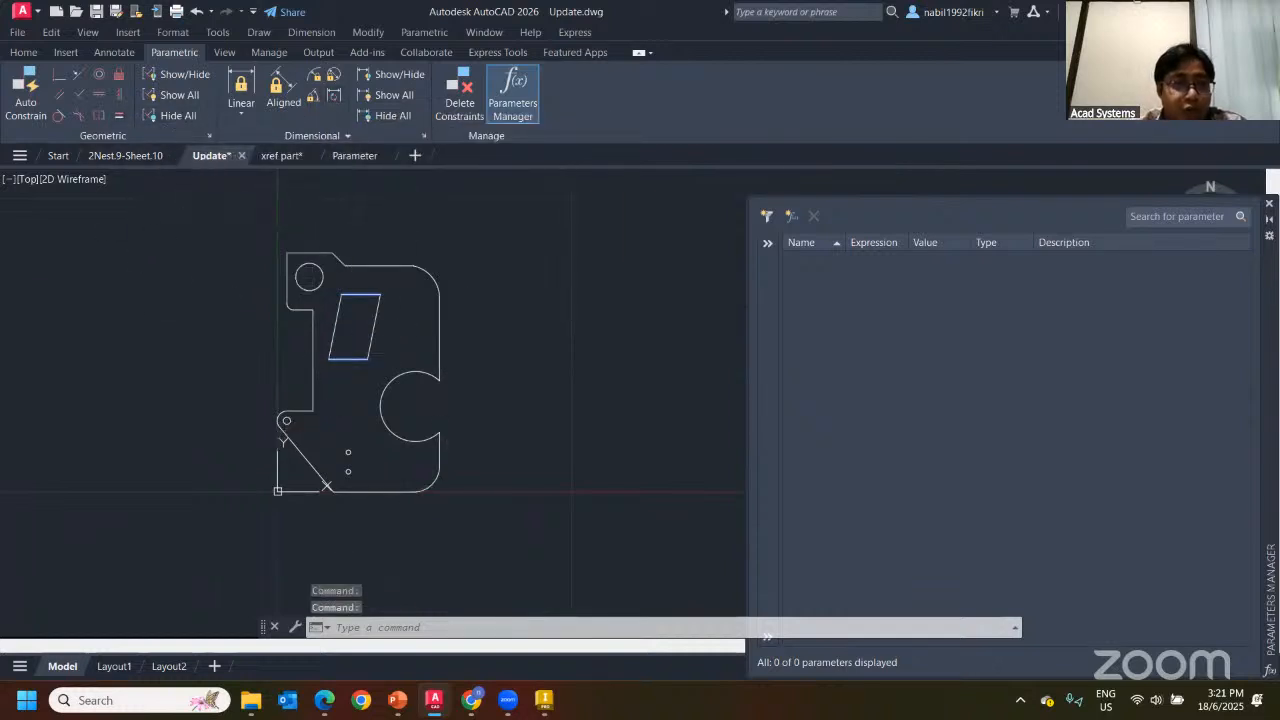
pyautogui.click(23, 52)
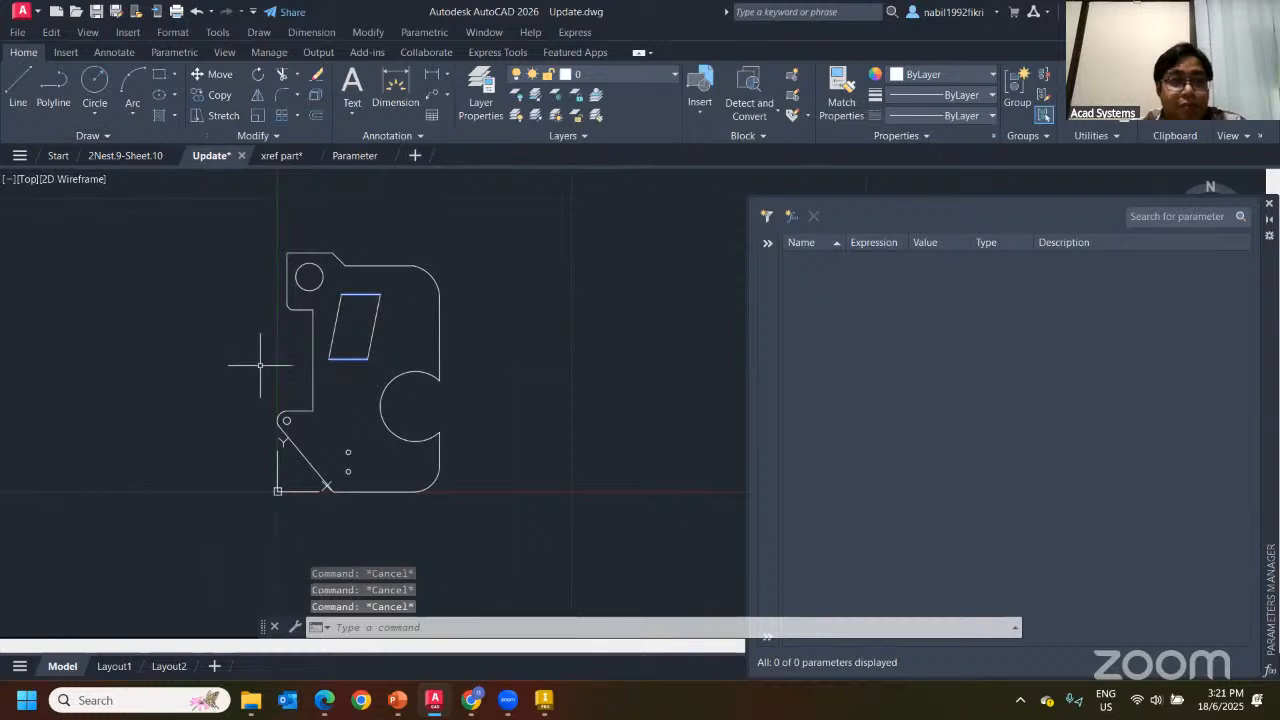
# Place a 7,7 linear dimension on the part's top edge
pyautogui.click(405, 95)
pyautogui.scroll(2, 285, 186)
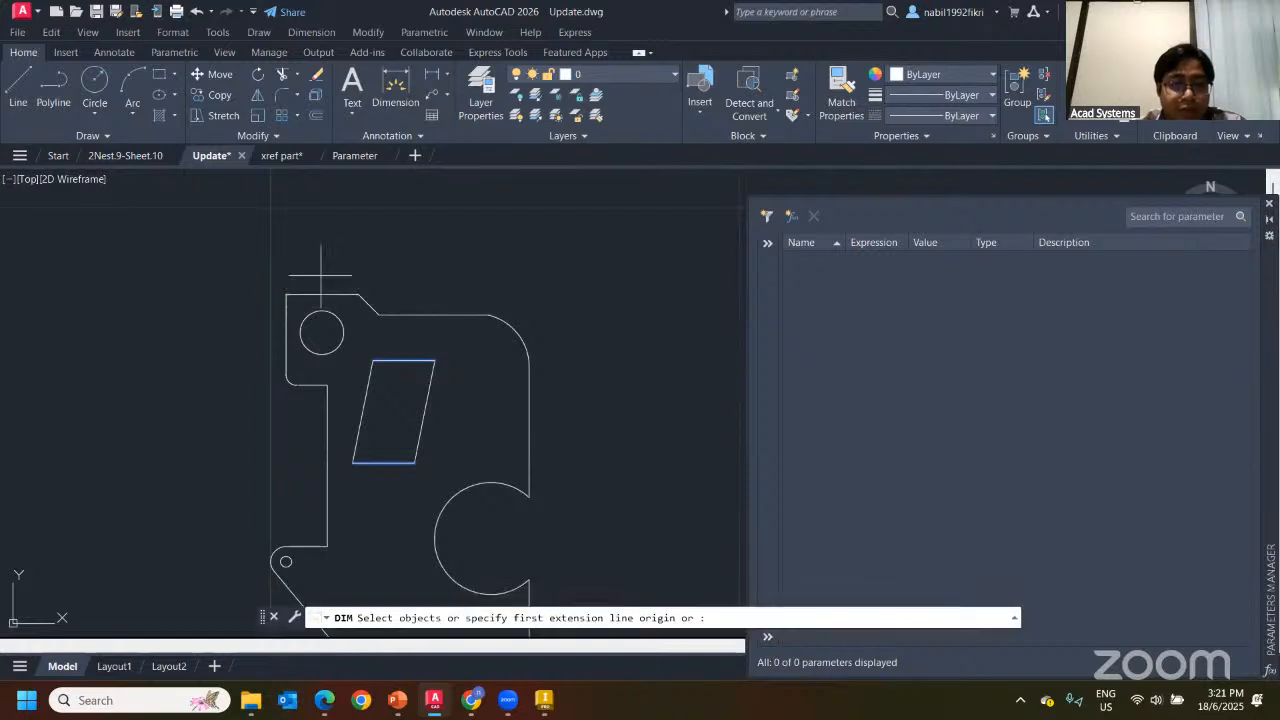
pyautogui.click(287, 292)
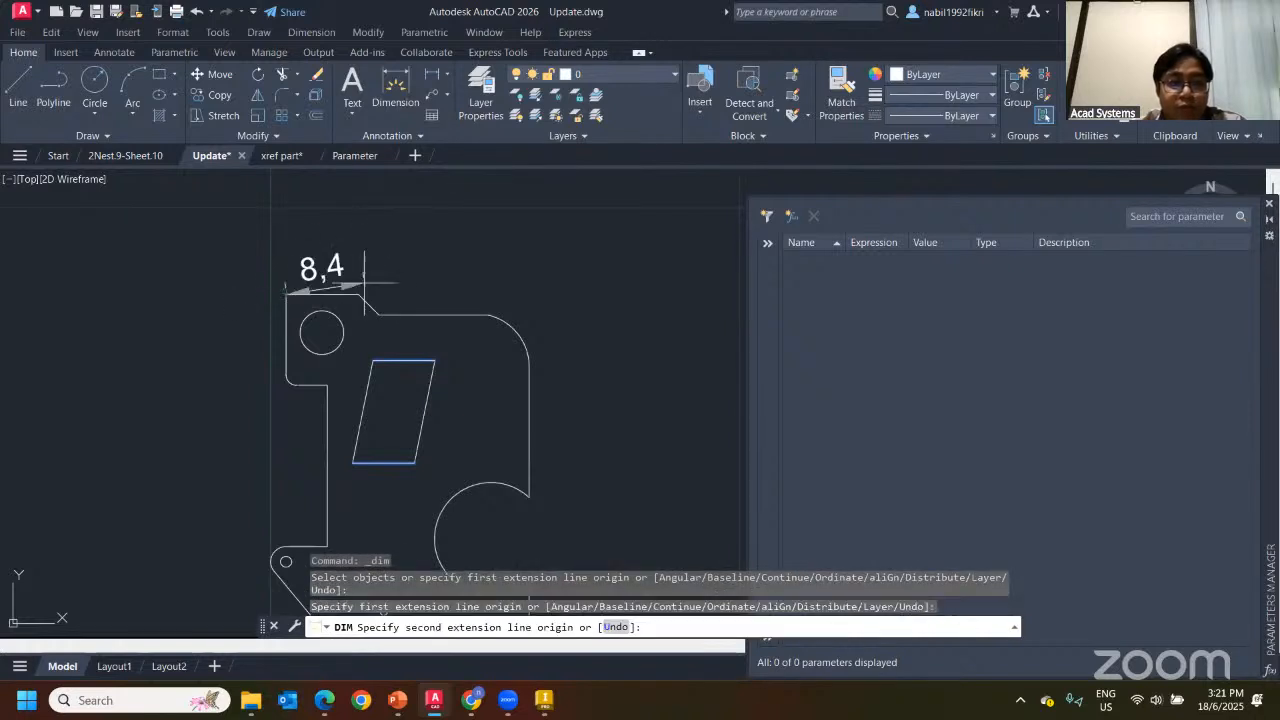
pyautogui.click(359, 292)
pyautogui.click(335, 231)
pyautogui.press('Escape')
pyautogui.scroll(2, 593, 269)
pyautogui.scroll(-2, 557, 277)
pyautogui.moveTo(500, 289); pyautogui.dragTo(417, 294, button='middle')
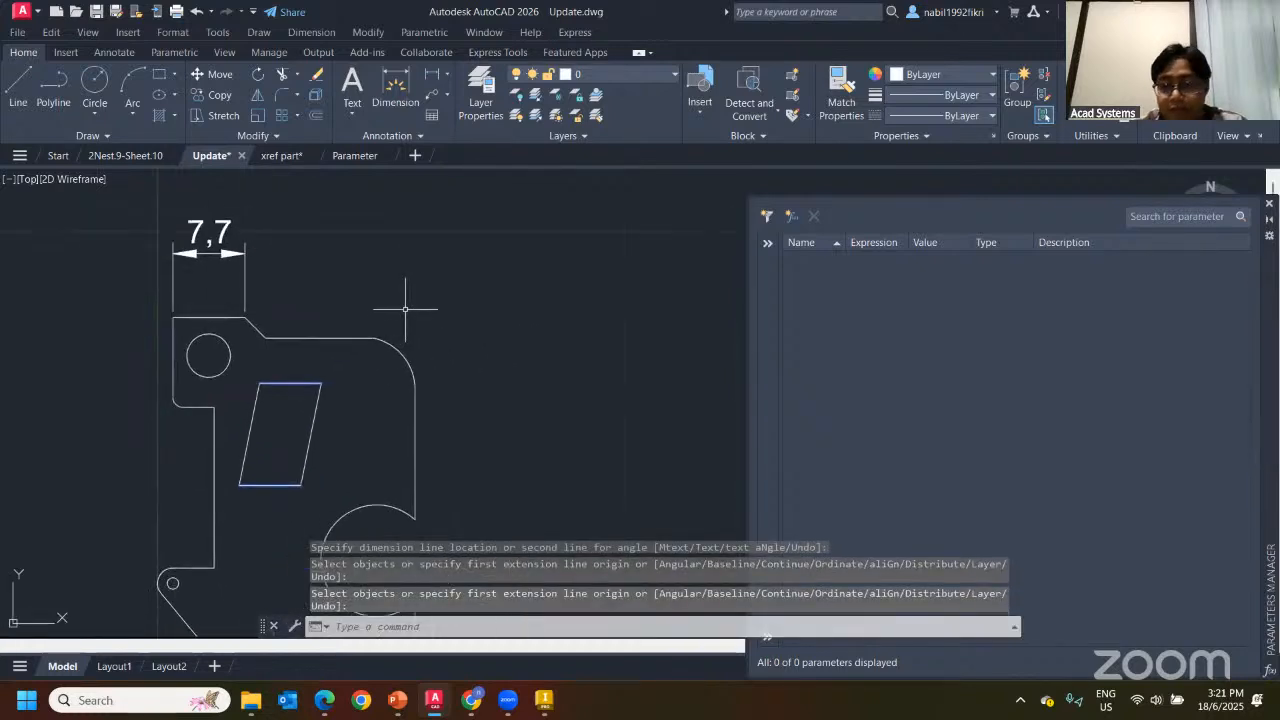
# Convert the 7,7 dimension into dimensional constraint d1
pyautogui.click(170, 56)
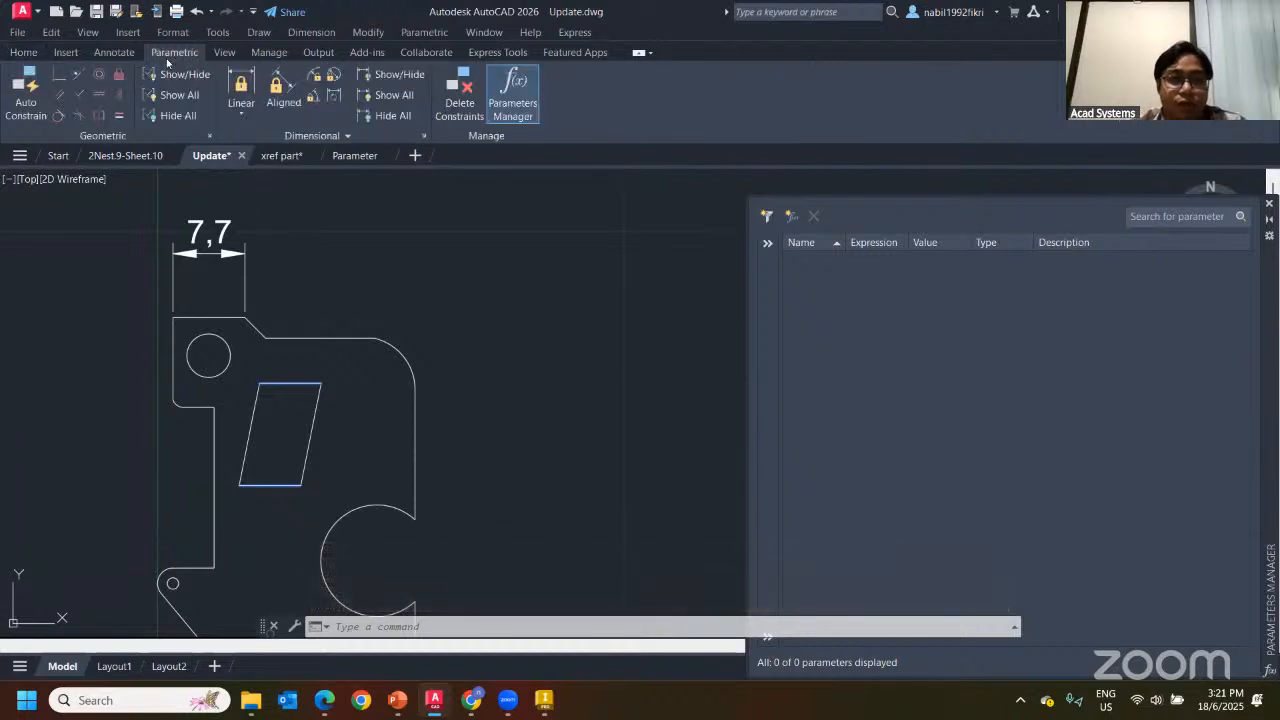
pyautogui.moveTo(334, 229); pyautogui.dragTo(377, 274, button='middle')
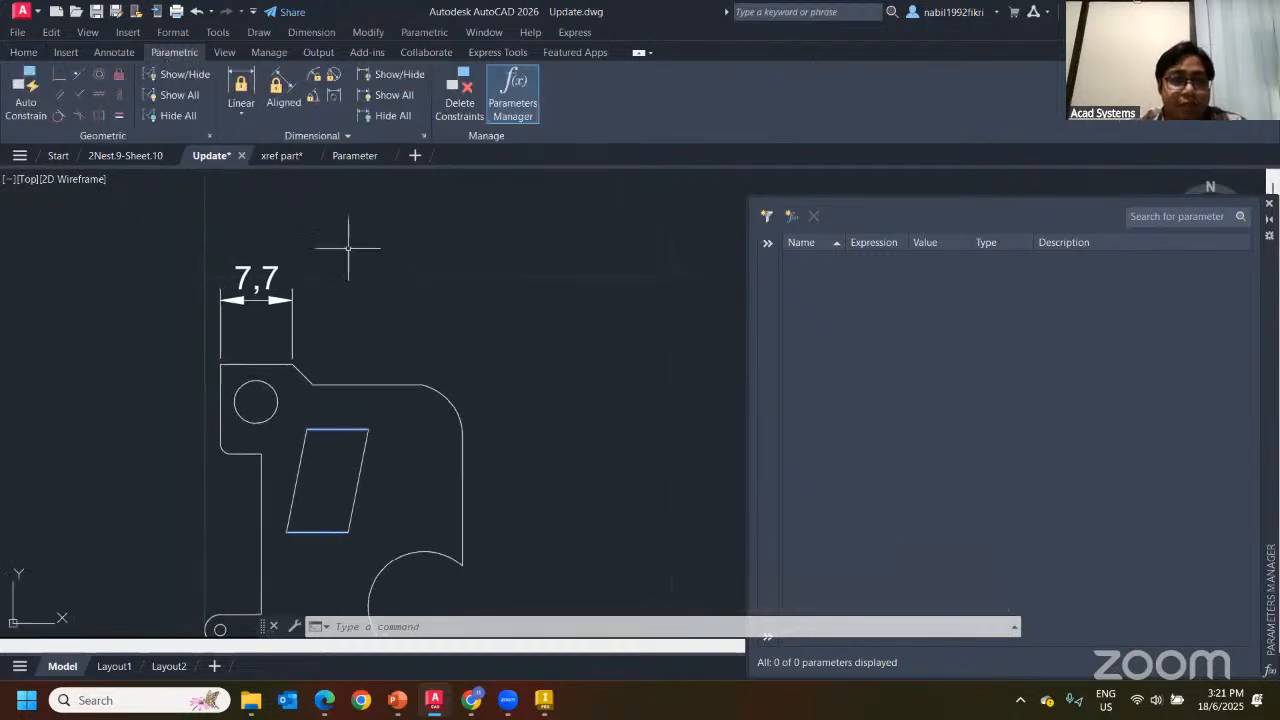
pyautogui.click(335, 96)
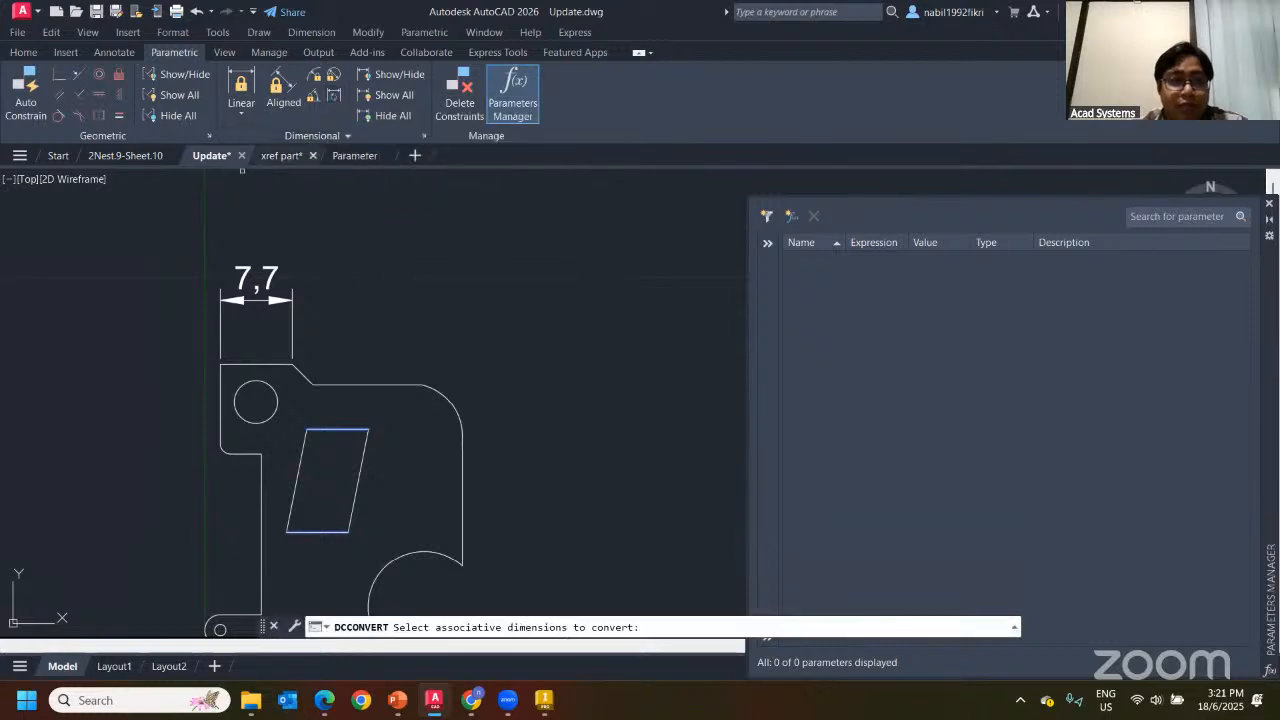
pyautogui.click(256, 280)
pyautogui.press('Return')
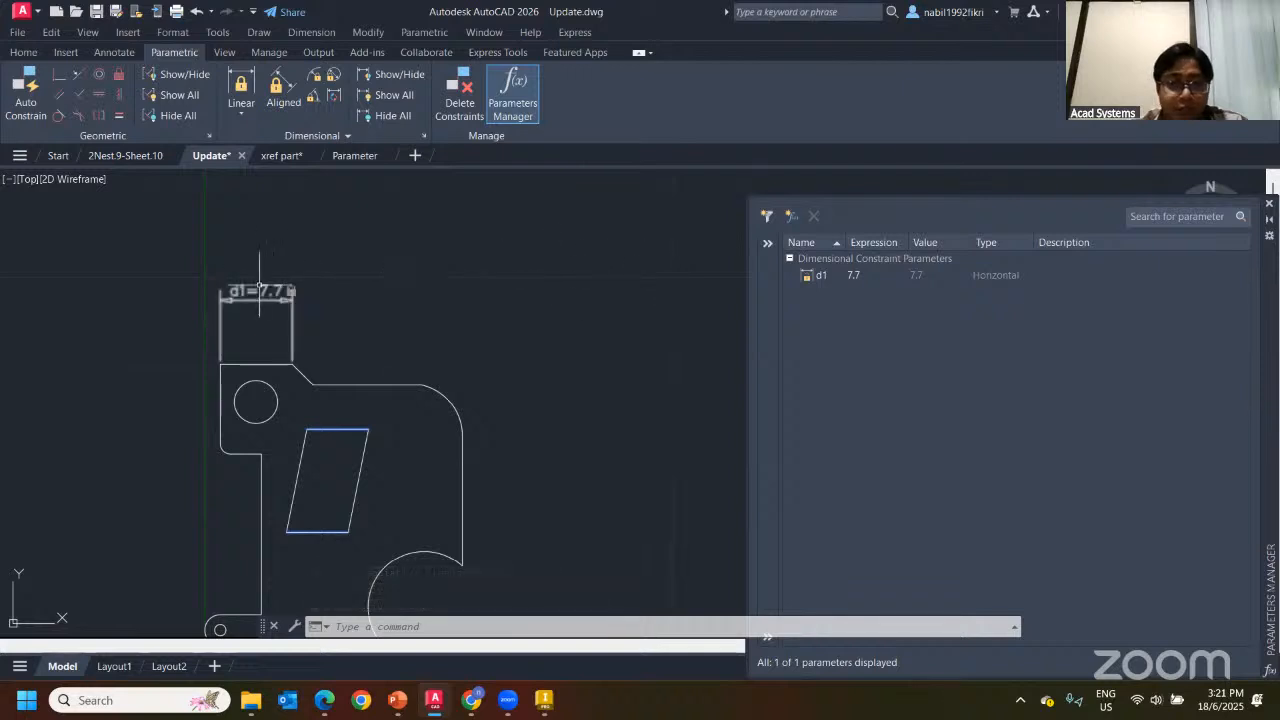
# Rename the d1 constraint to Tip01
pyautogui.scroll(1, 235, 314)
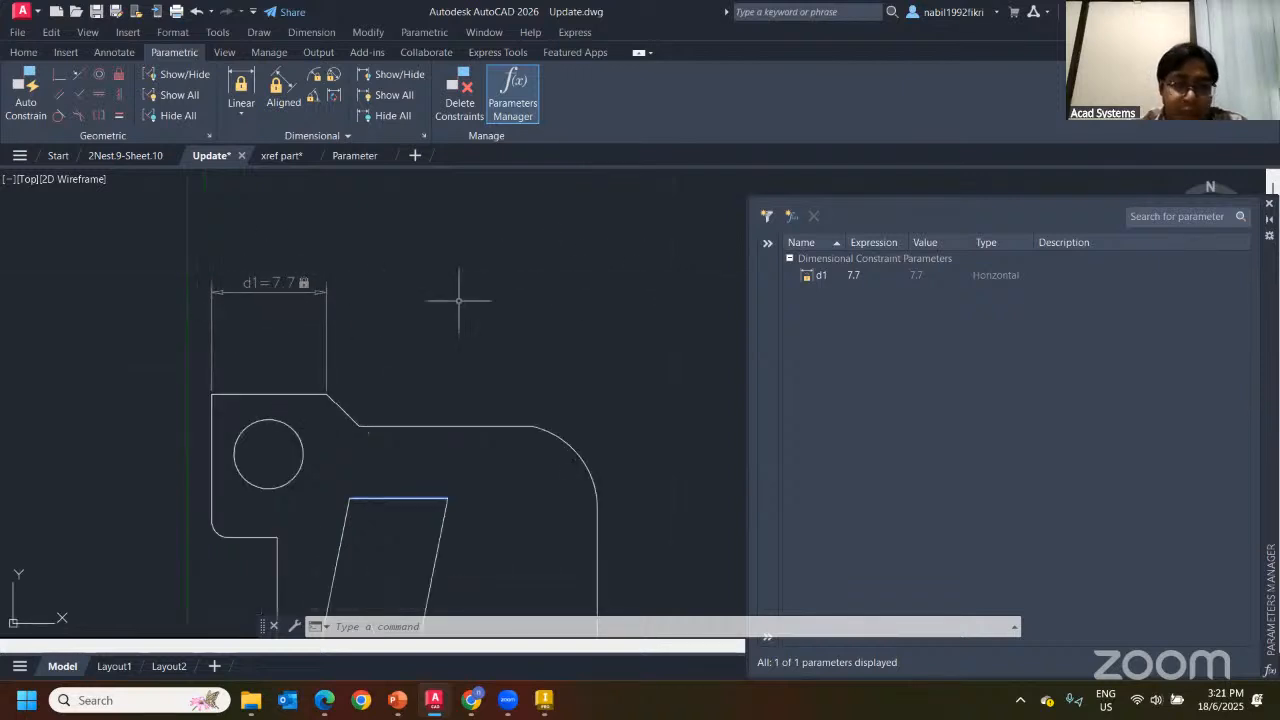
pyautogui.click(821, 277)
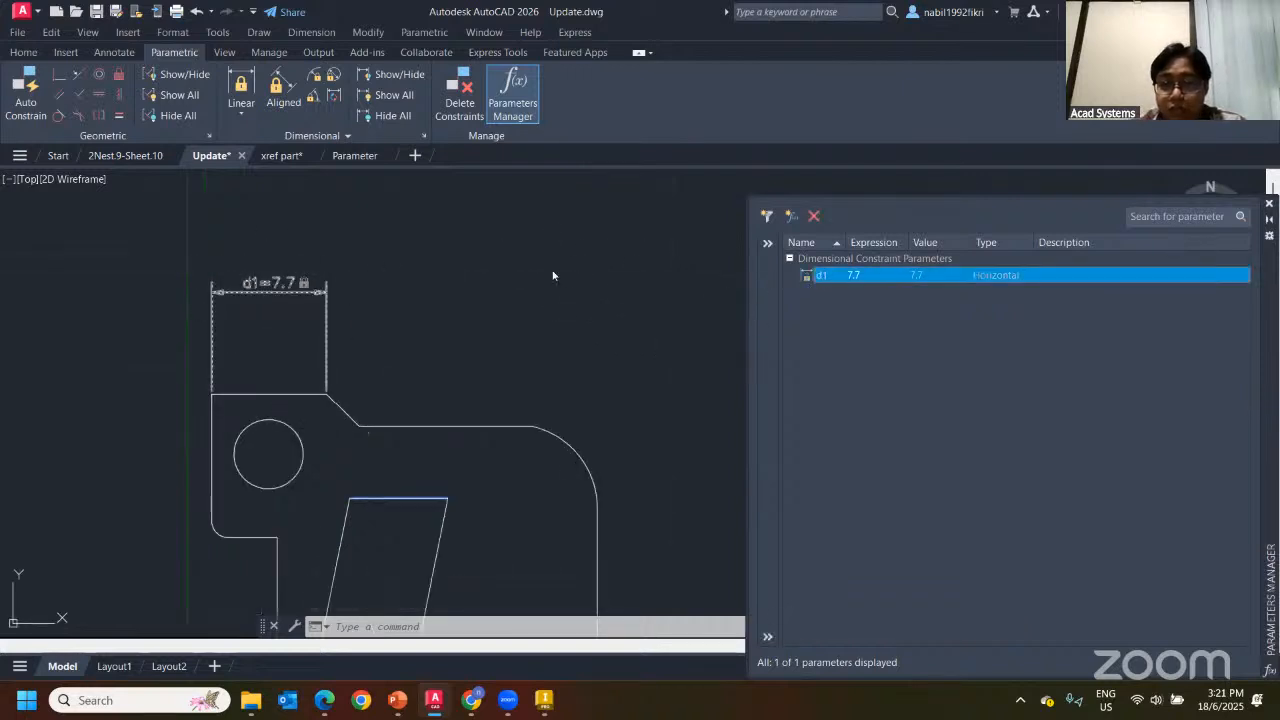
pyautogui.press('Escape')
pyautogui.press('Escape')
pyautogui.click(255, 279)
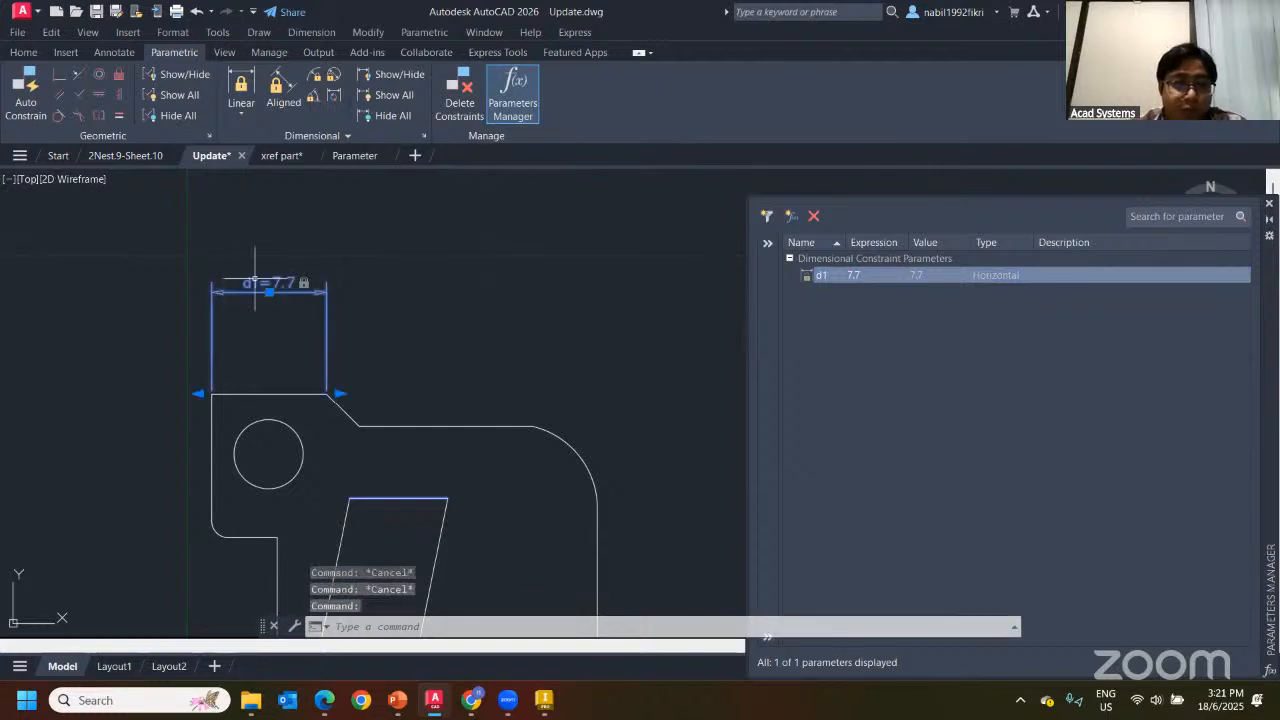
pyautogui.doubleClick(263, 286)
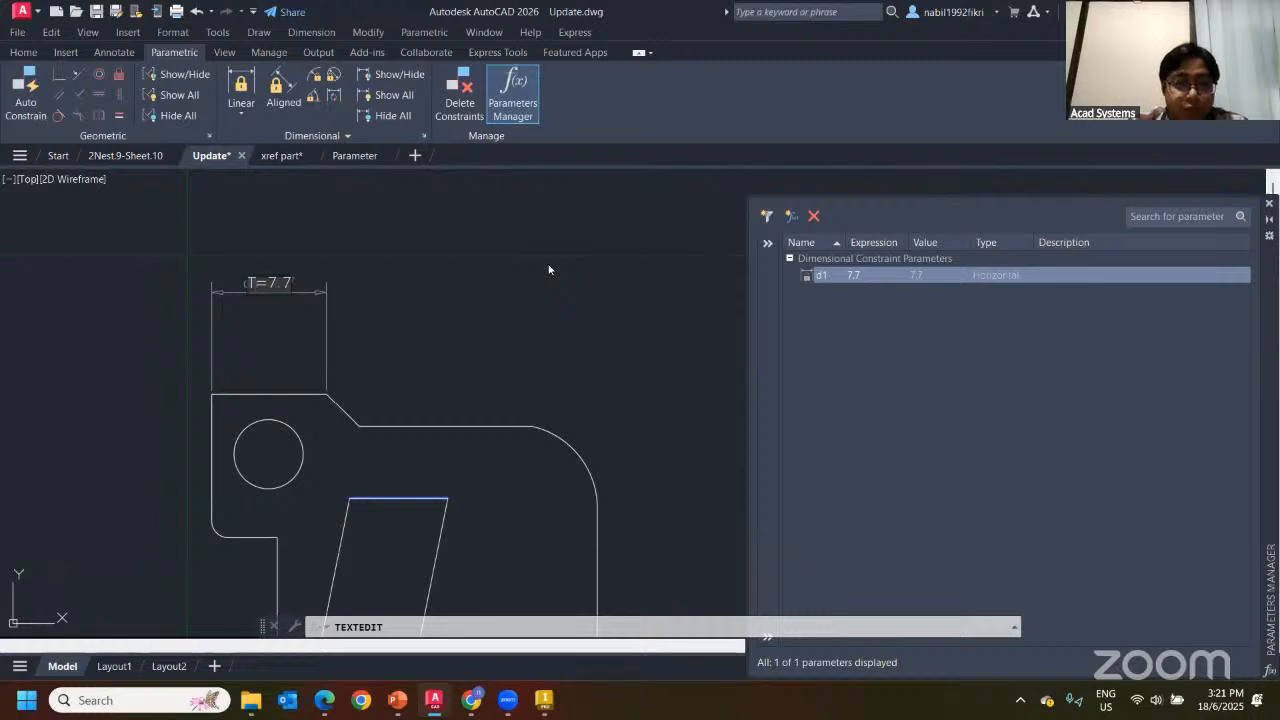
pyautogui.write('Tip01')
pyautogui.press('Return')
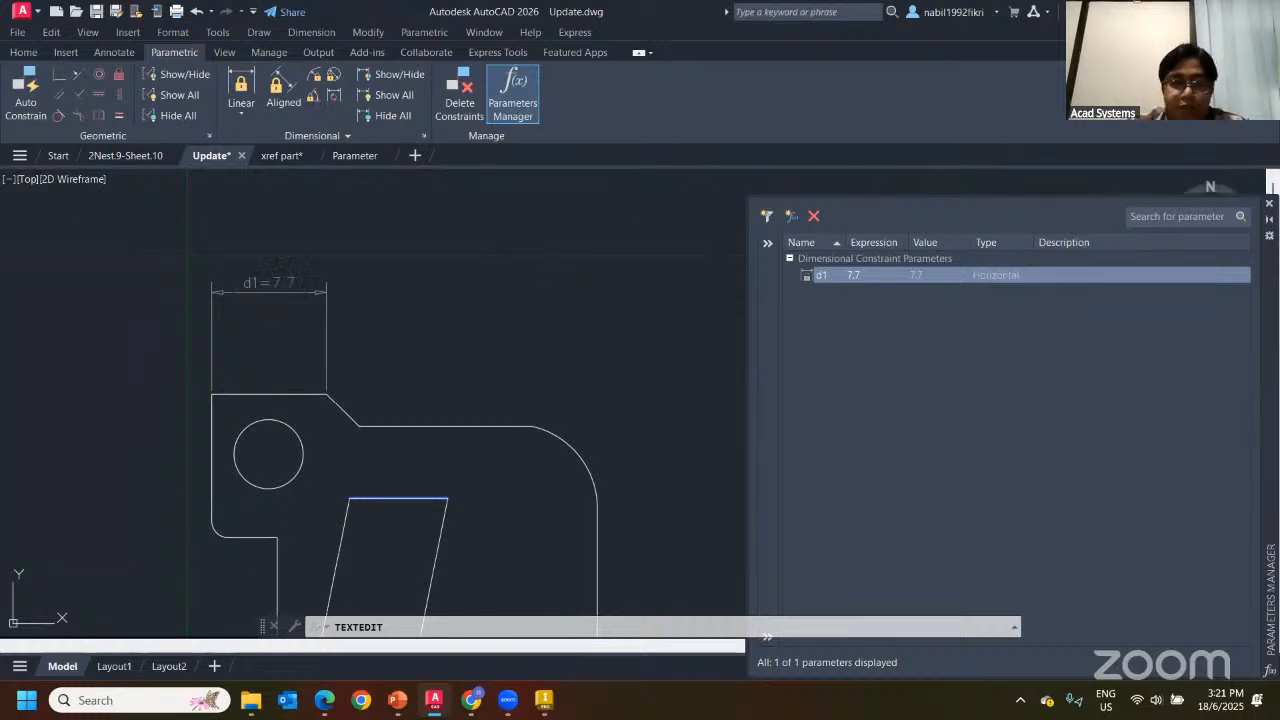
pyautogui.press('Escape')
# Set Tip01 to 8 in the Parameters Manager, then to 10 on the drawing
pyautogui.doubleClick(856, 276)
pyautogui.write('8')
pyautogui.press('Return')
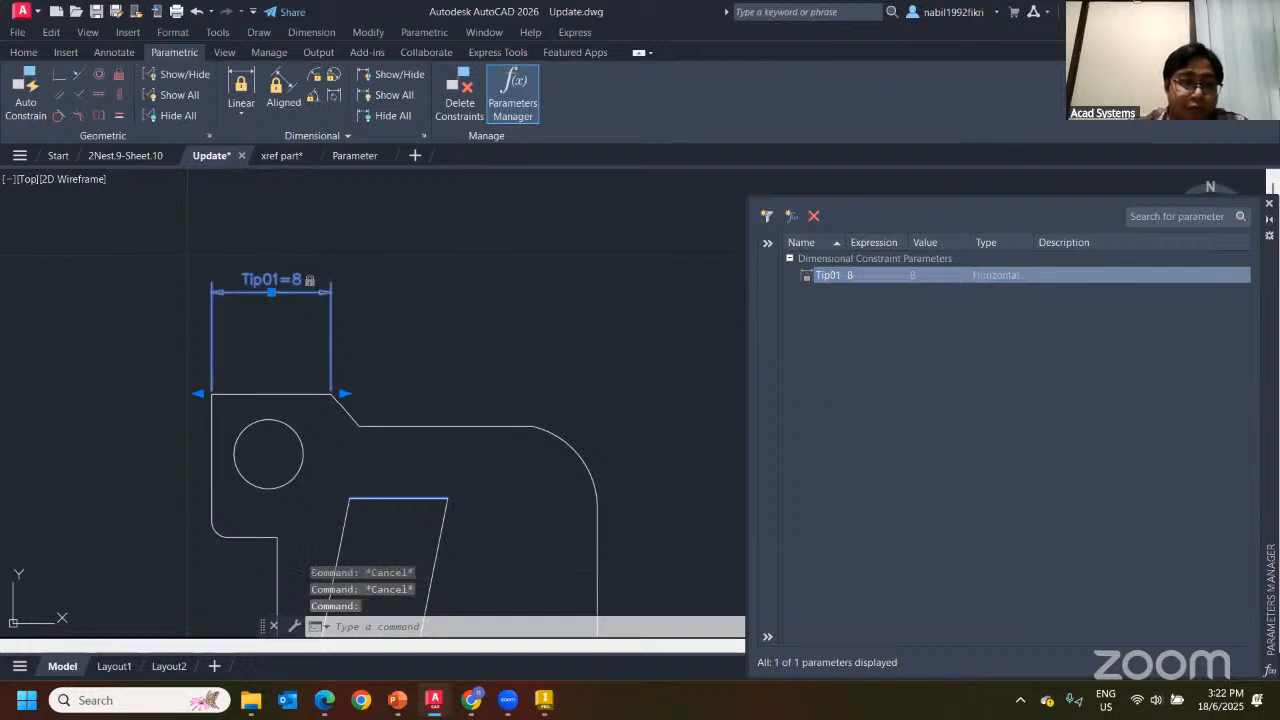
pyautogui.doubleClick(293, 284)
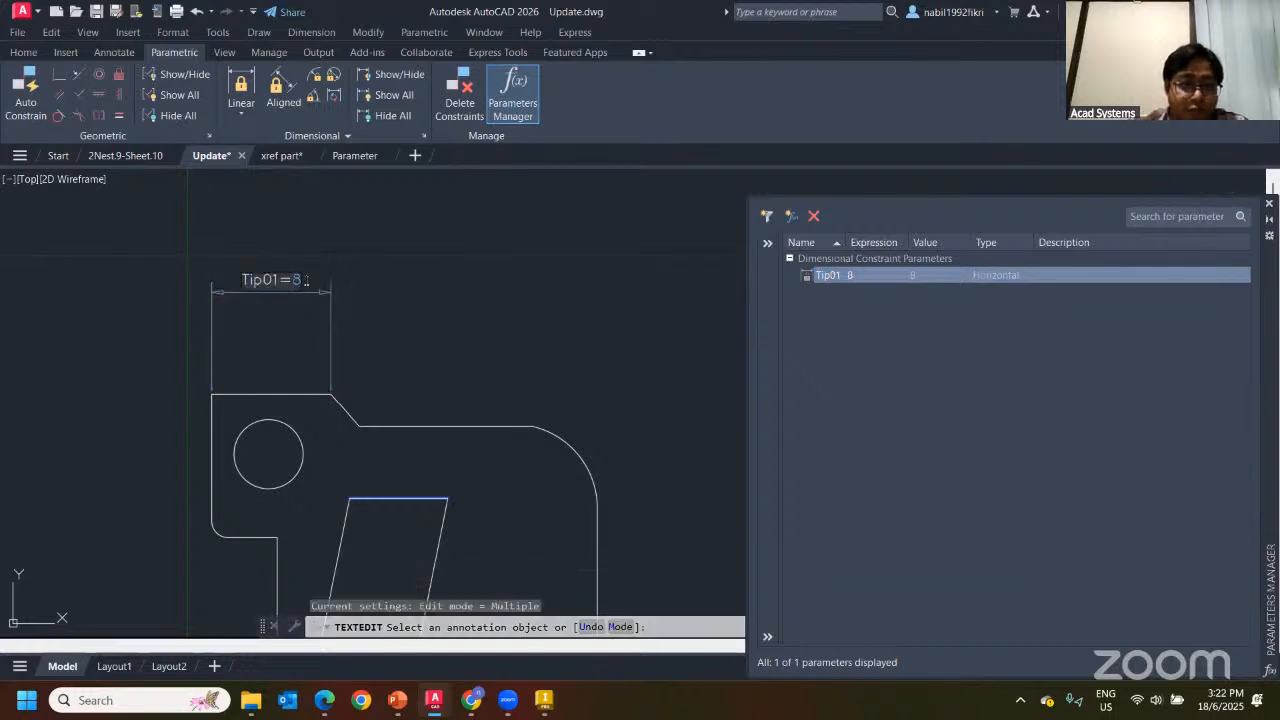
pyautogui.write('10')
pyautogui.press('Return')
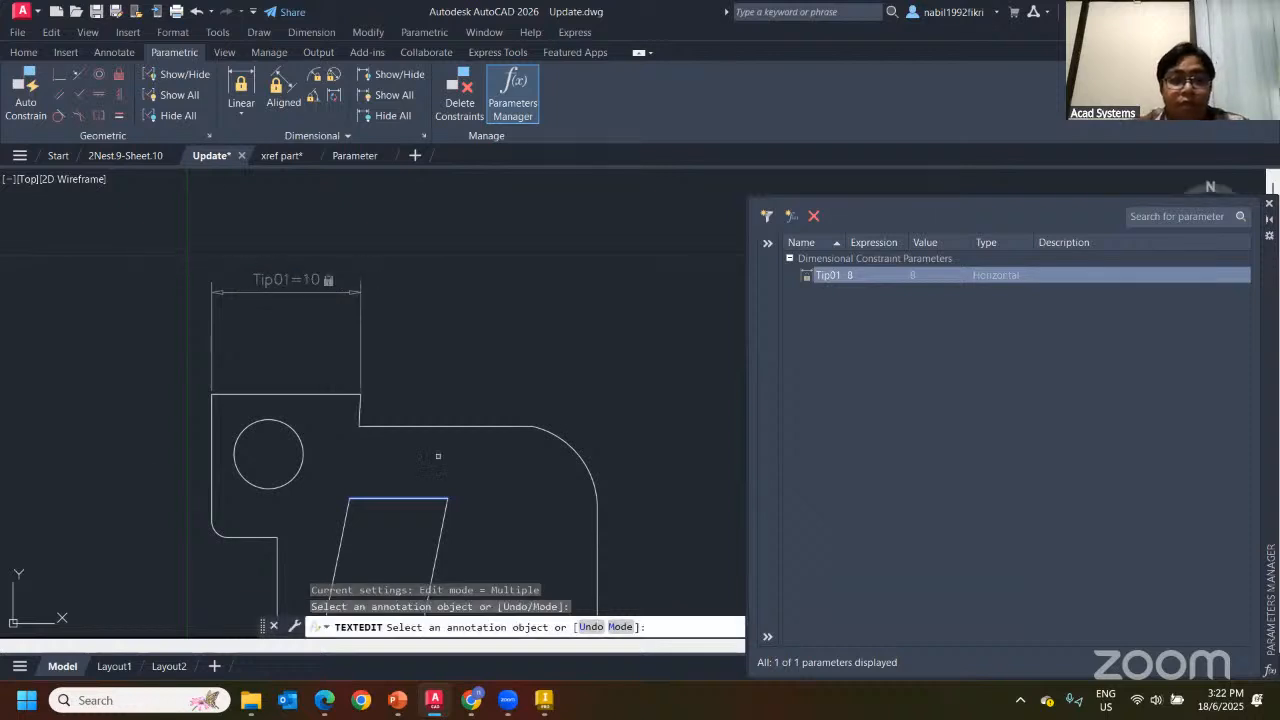
pyautogui.press('Escape')
pyautogui.scroll(-4, 506, 286)
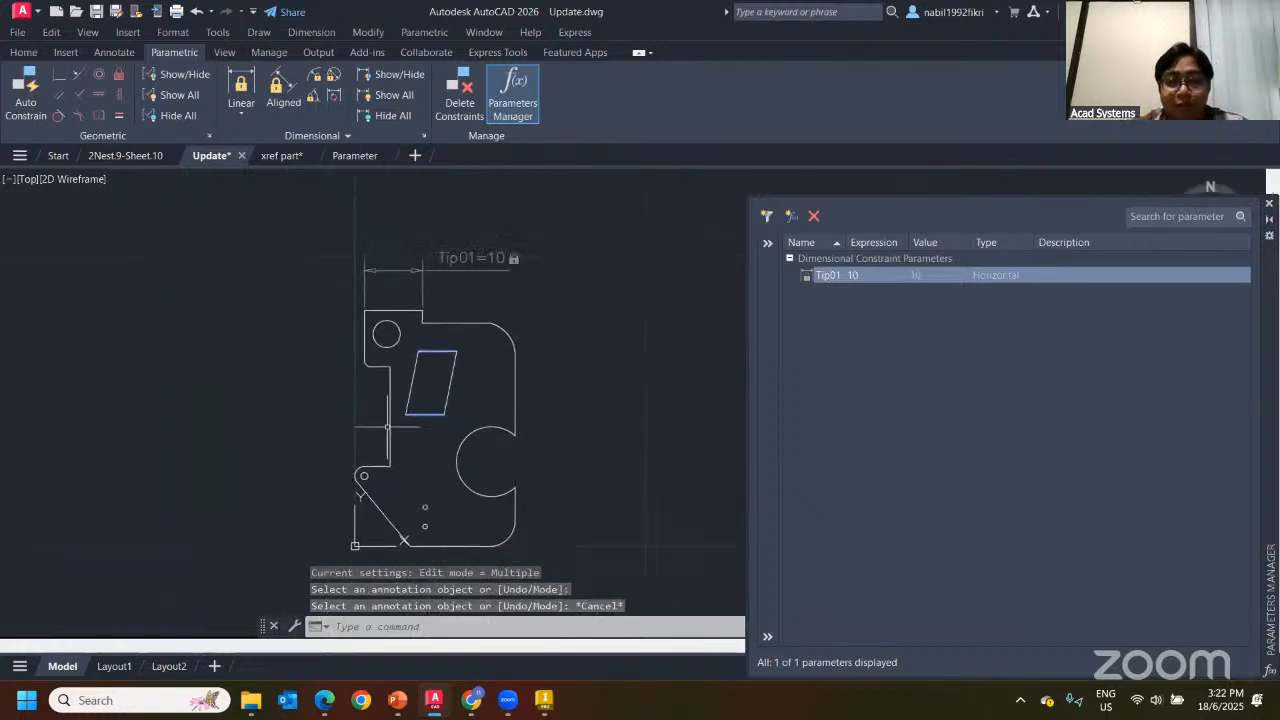
pyautogui.press('Escape')
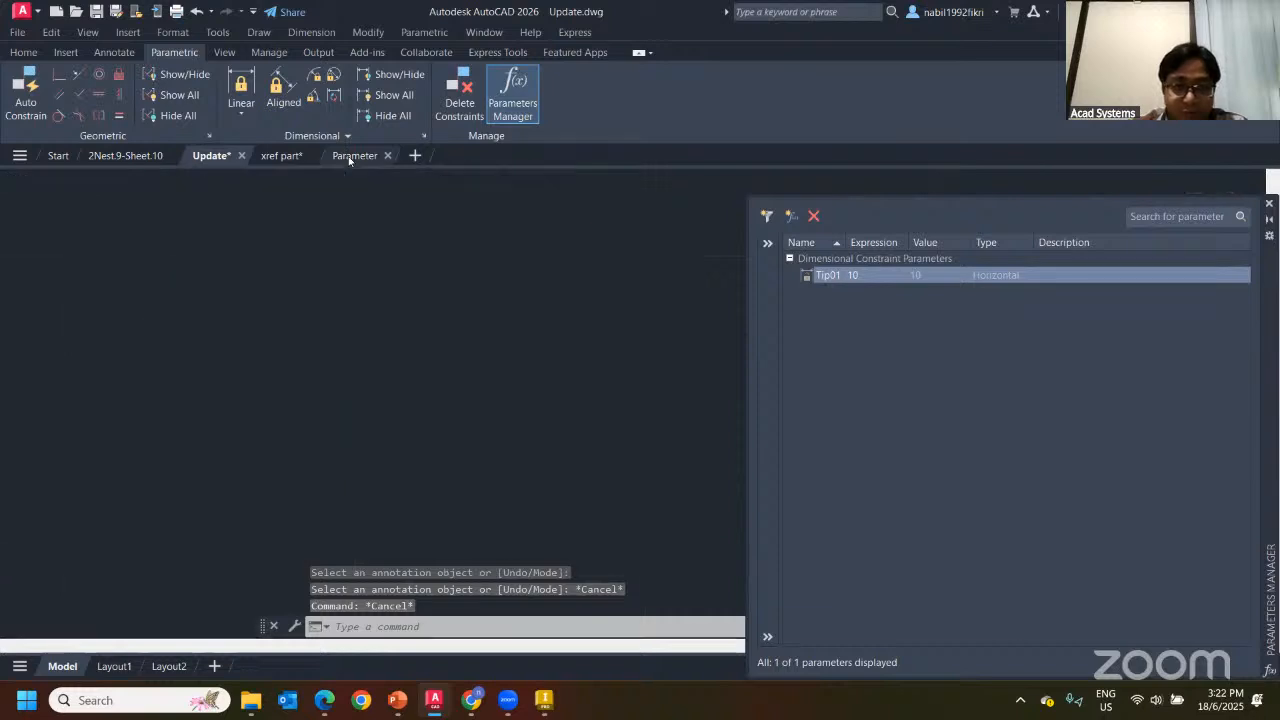
pyautogui.click(212, 156)
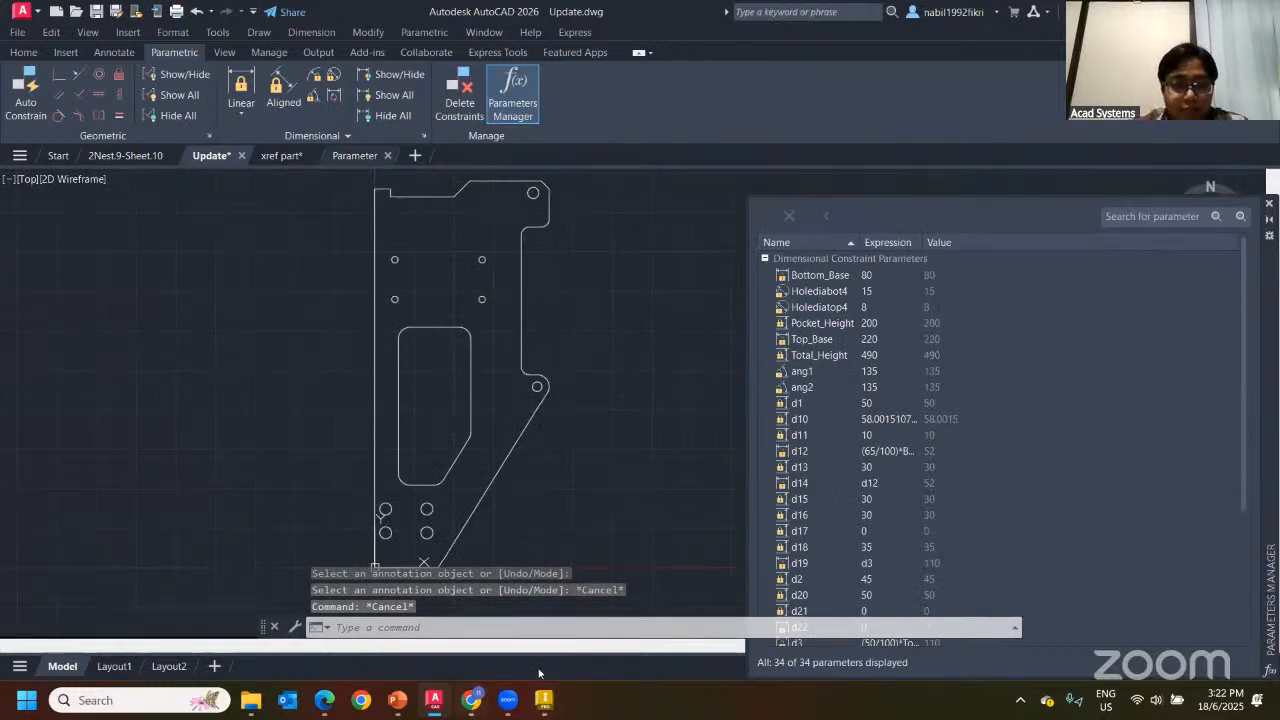
pyautogui.click(355, 155)
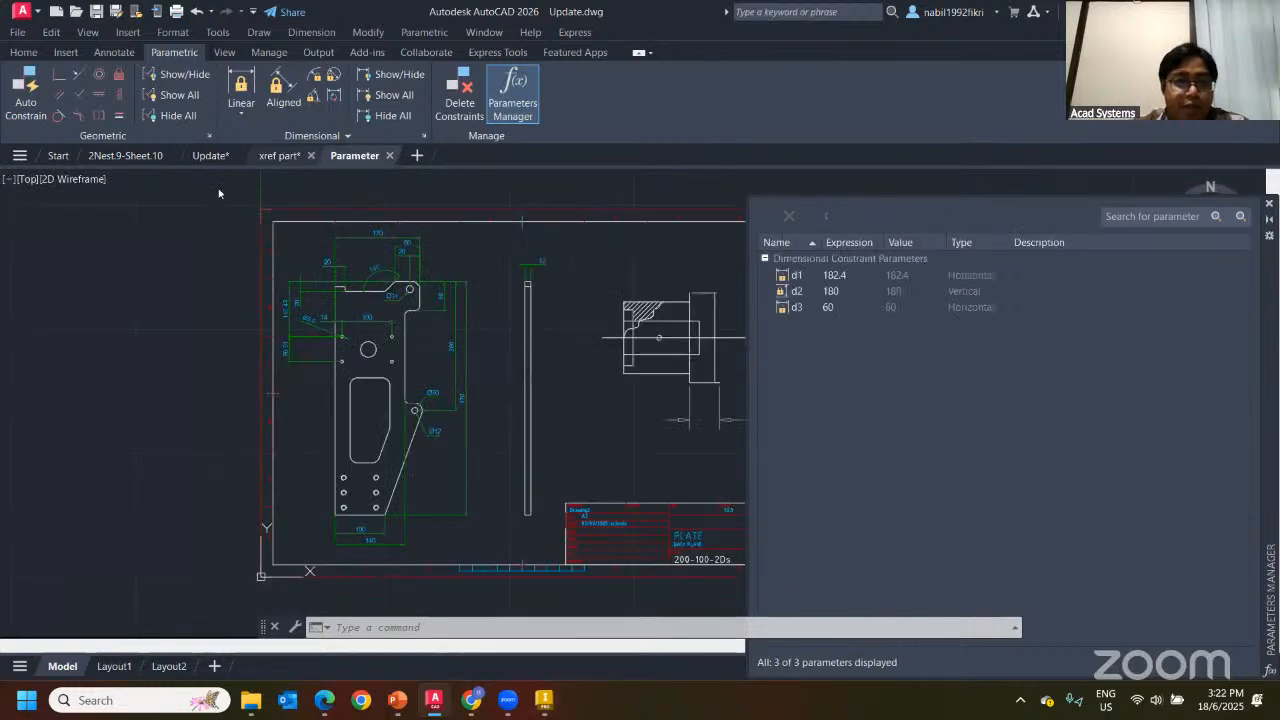
pyautogui.click(210, 155)
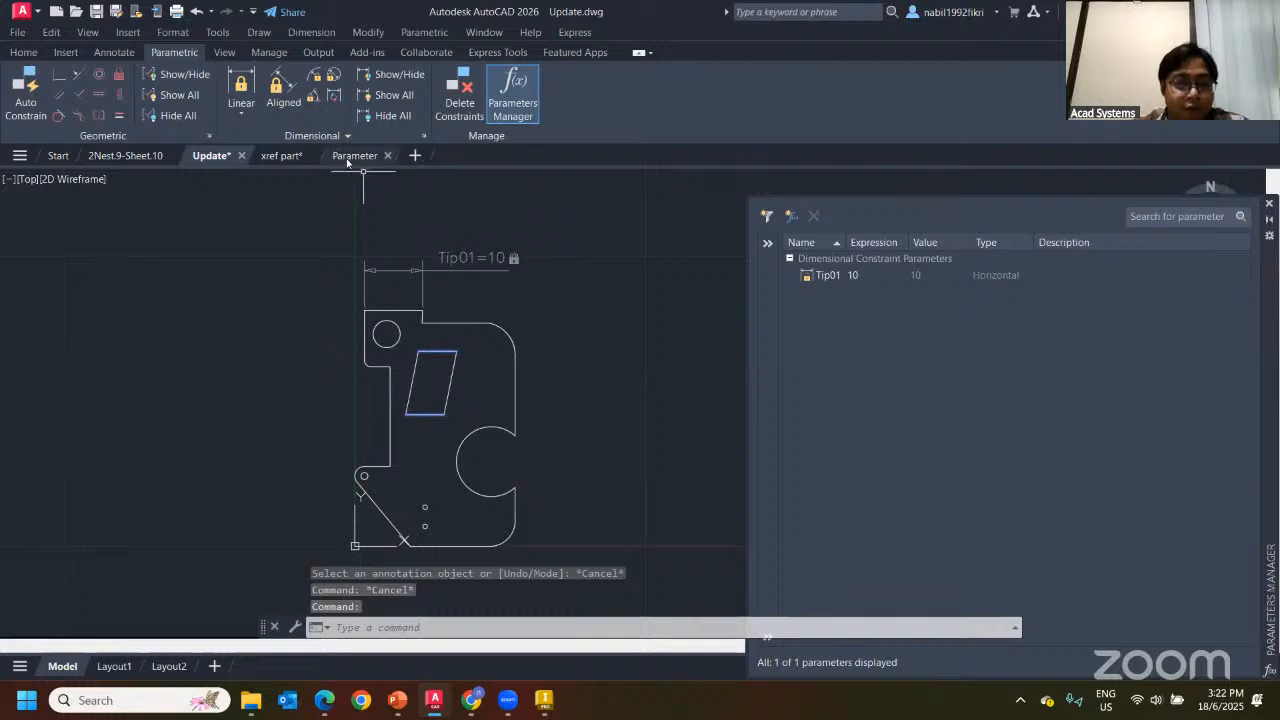
pyautogui.moveTo(415, 343); pyautogui.dragTo(278, 304, button='middle')
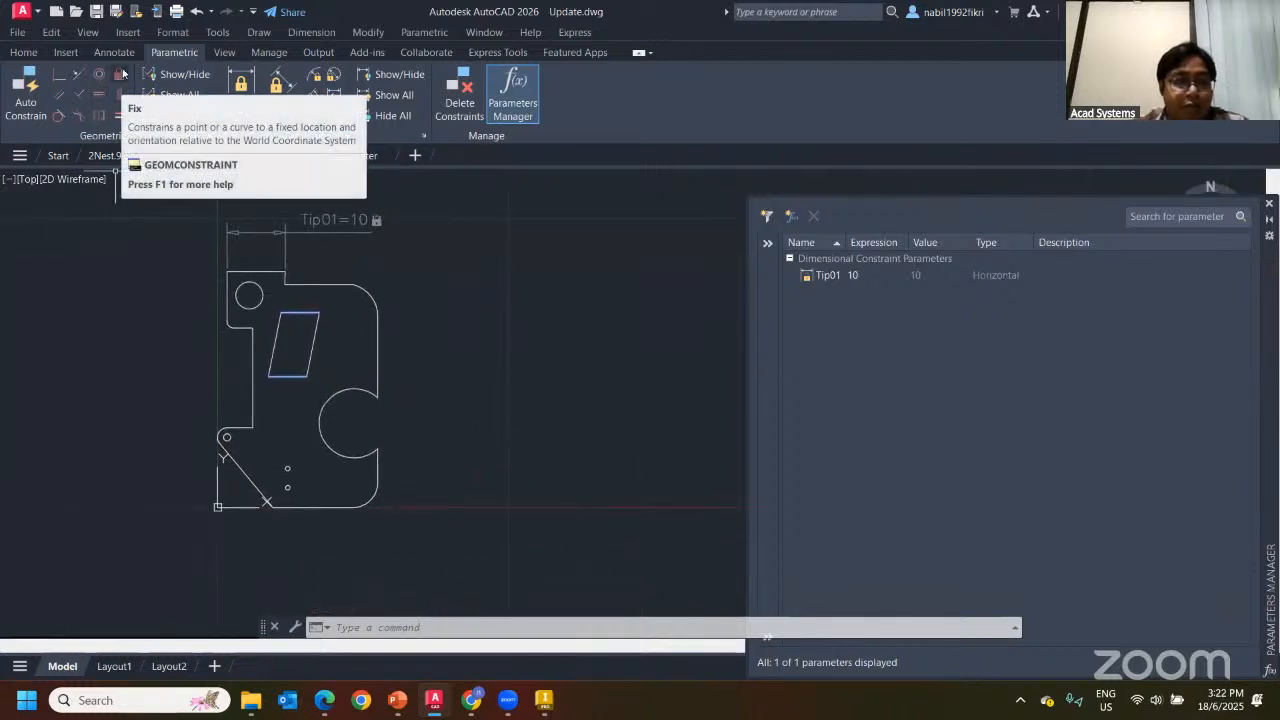
# Draw a rectangle beside the plate and stretch it wider
pyautogui.click(23, 55)
pyautogui.click(159, 74)
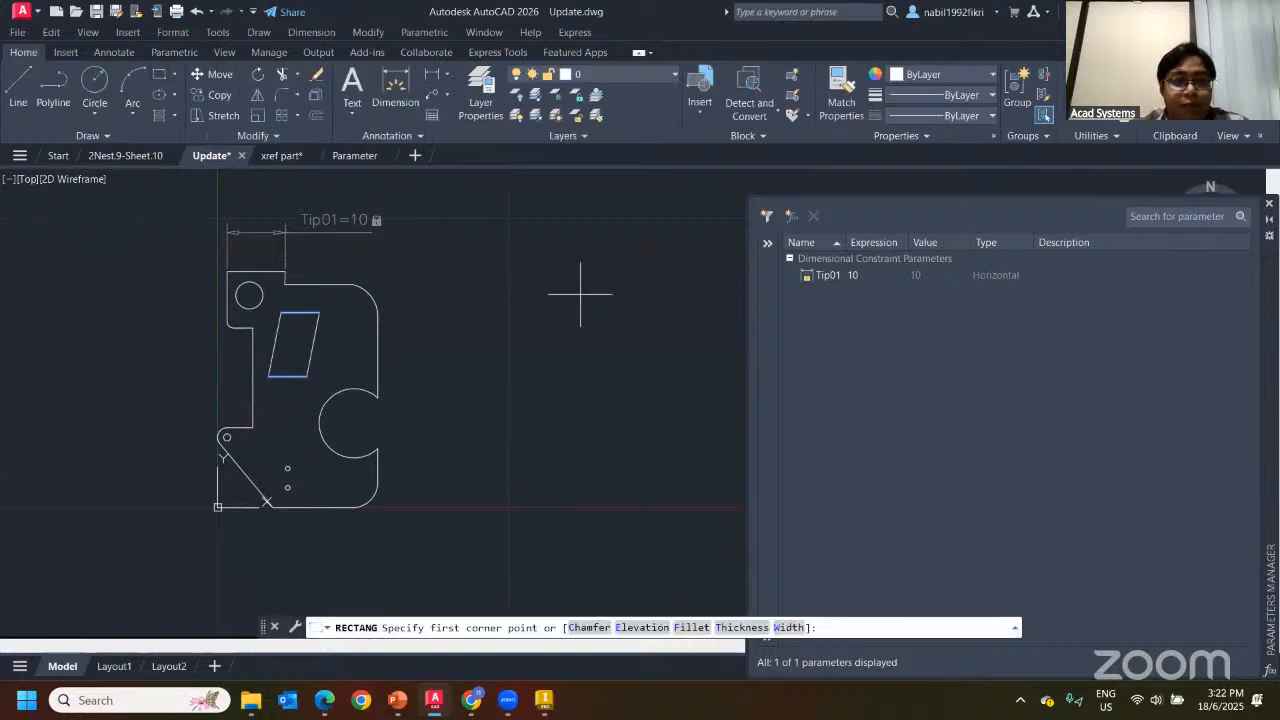
pyautogui.click(580, 294)
pyautogui.click(640, 360)
pyautogui.moveTo(338, 219); pyautogui.dragTo(235, 236, button='middle')
pyautogui.click(538, 330)
pyautogui.click(538, 345)
pyautogui.click(575, 345)
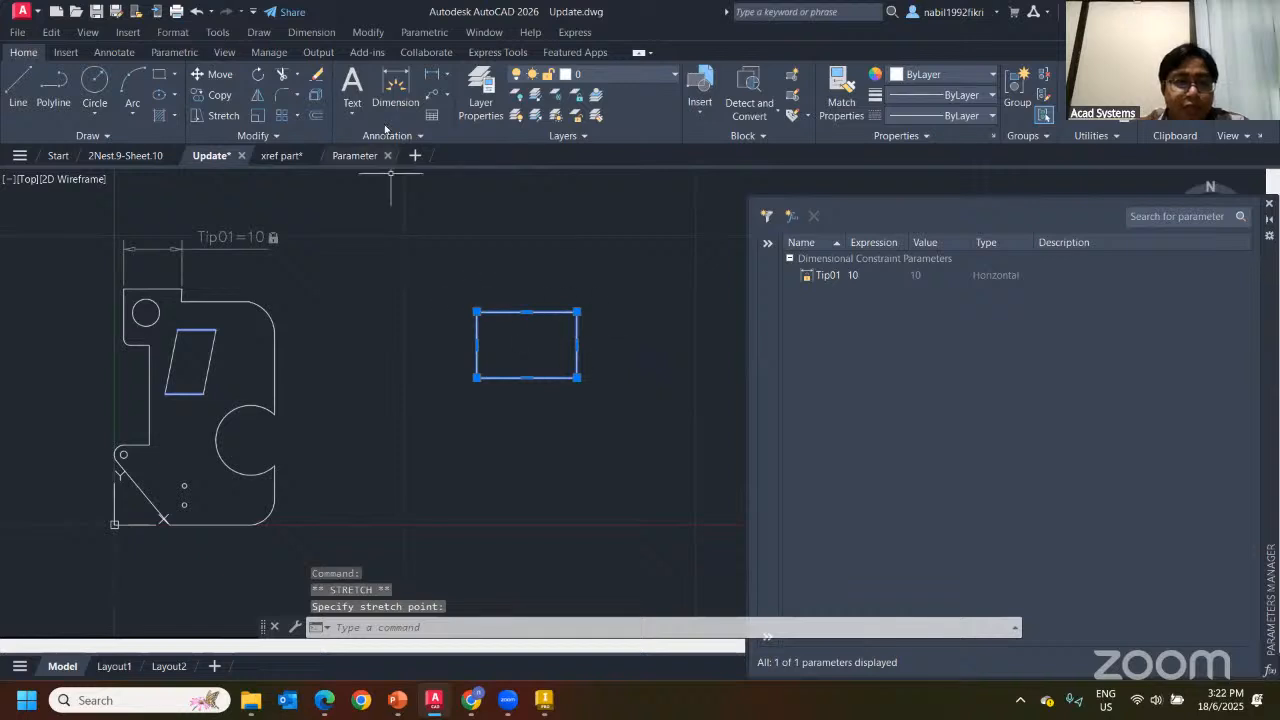
pyautogui.press('Escape')
# Add an 18 width constraint to the rectangle's top edge, then undo it
pyautogui.click(178, 53)
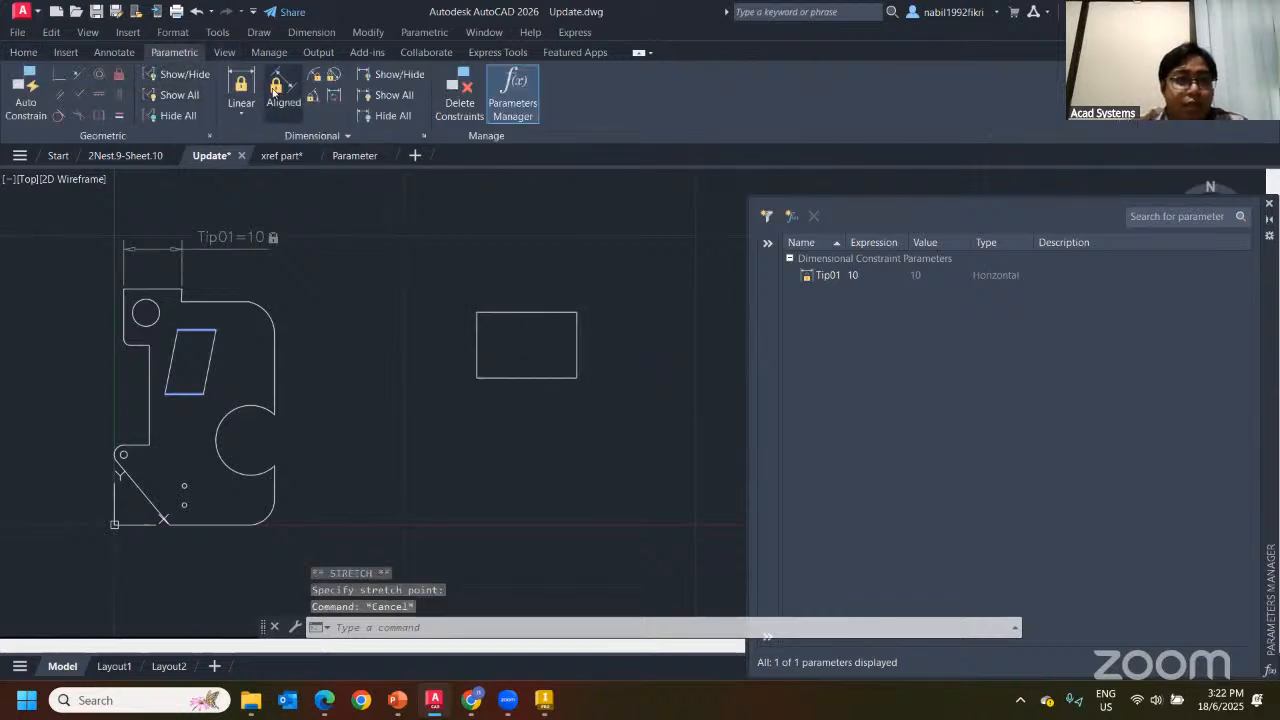
pyautogui.click(241, 90)
pyautogui.click(477, 309)
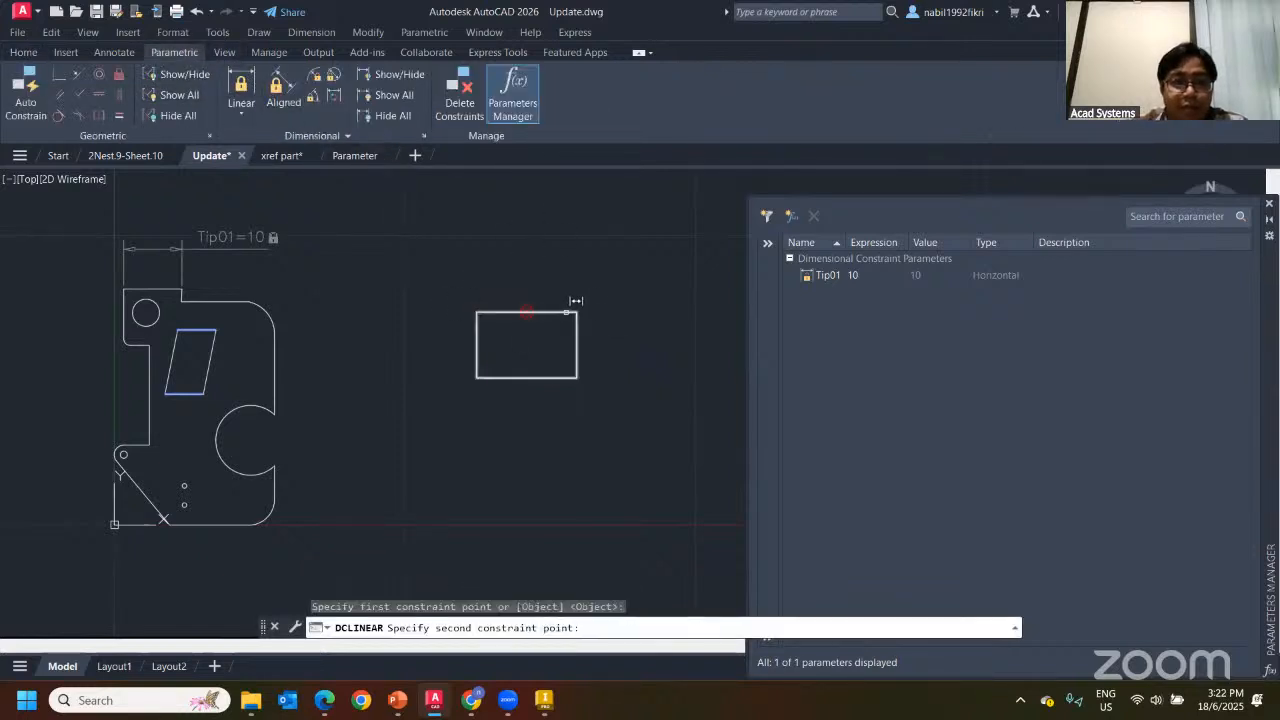
pyautogui.click(577, 311)
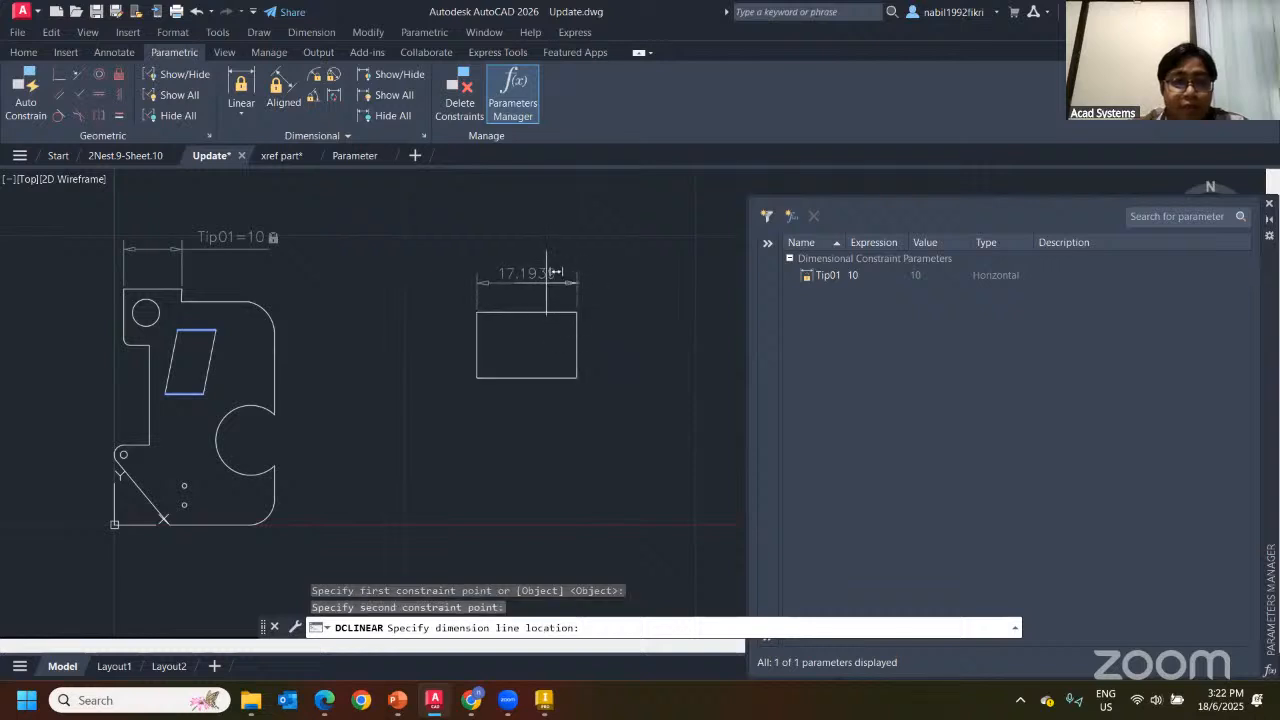
pyautogui.click(737, 273)
pyautogui.write('18')
pyautogui.press('Return')
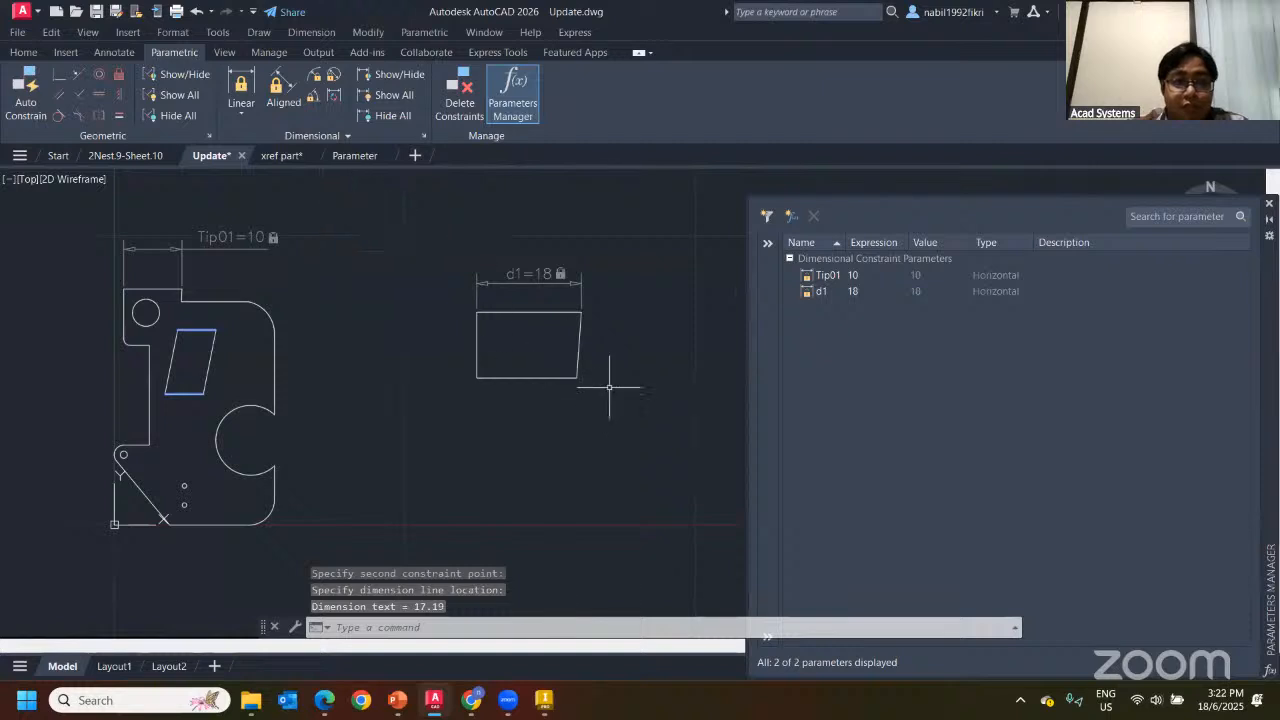
pyautogui.click(196, 11)
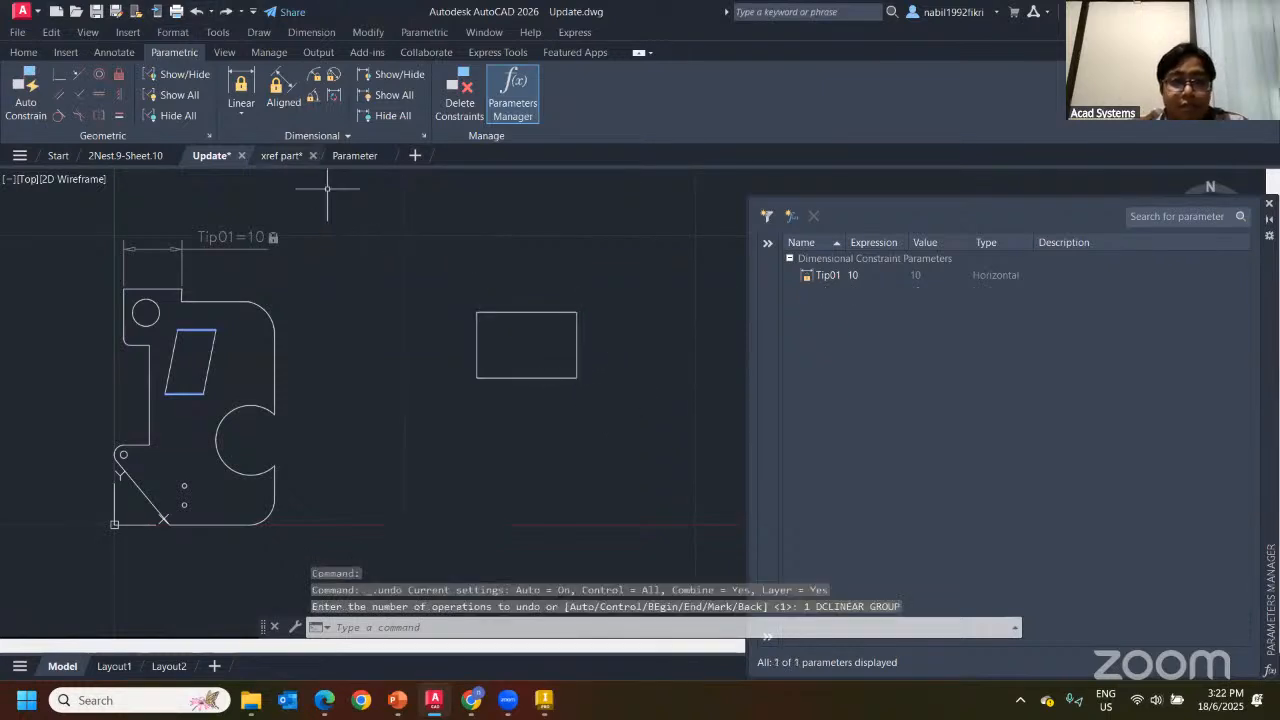
# Auto Constrain the rectangle and fix its top-edge width at d1 = 20
pyautogui.click(26, 90)
pyautogui.moveTo(468, 300); pyautogui.dragTo(632, 411)
pyautogui.press('Return')
pyautogui.click(241, 88)
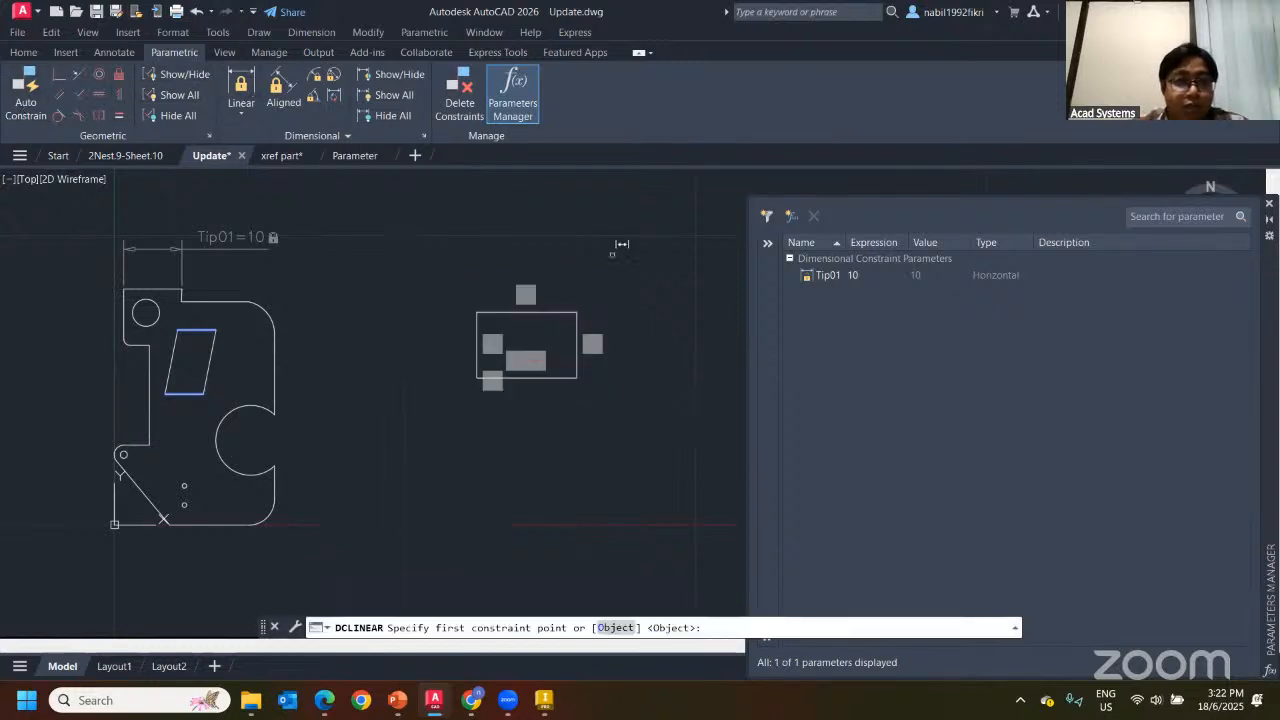
pyautogui.click(479, 313)
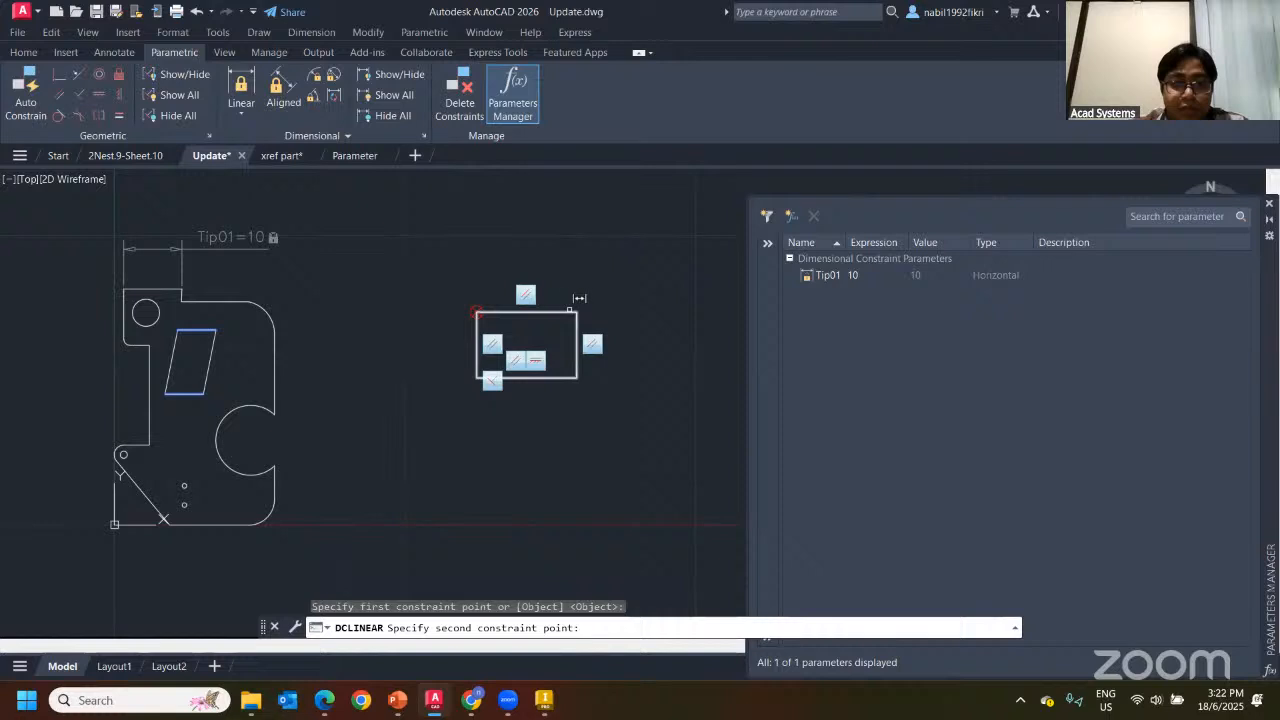
pyautogui.click(577, 313)
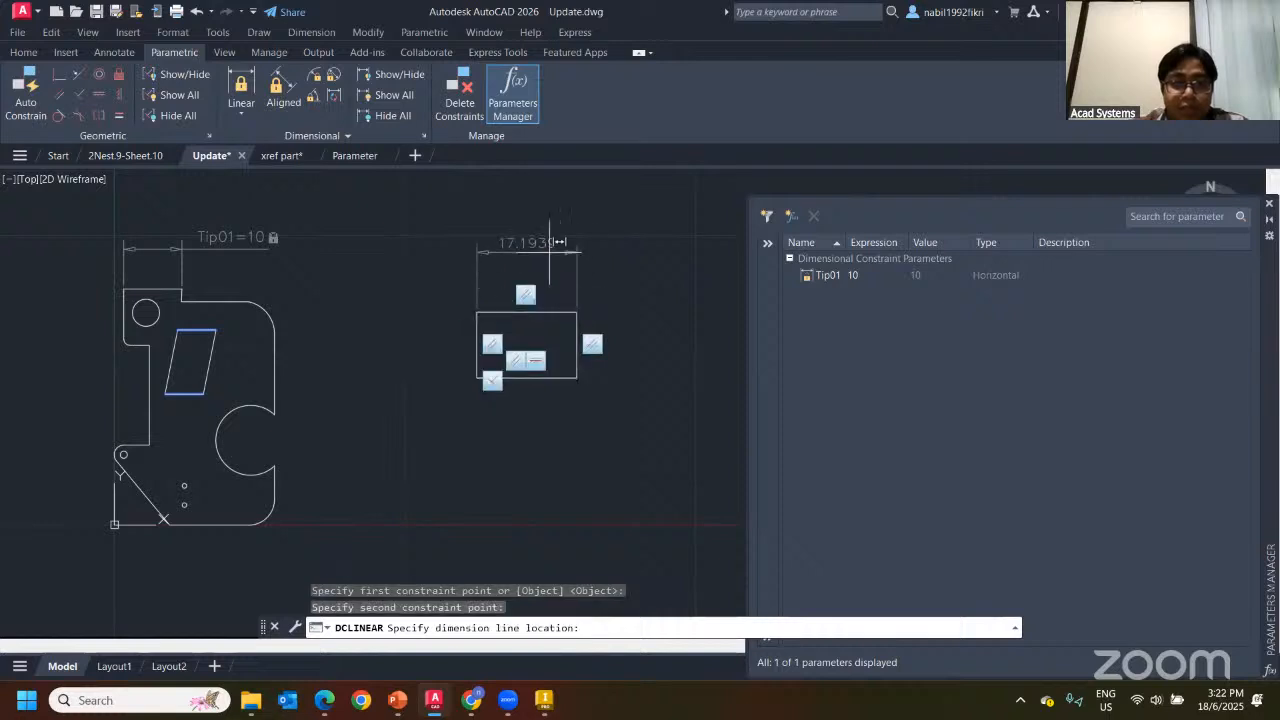
pyautogui.click(549, 243)
pyautogui.write('20')
pyautogui.press('Return')
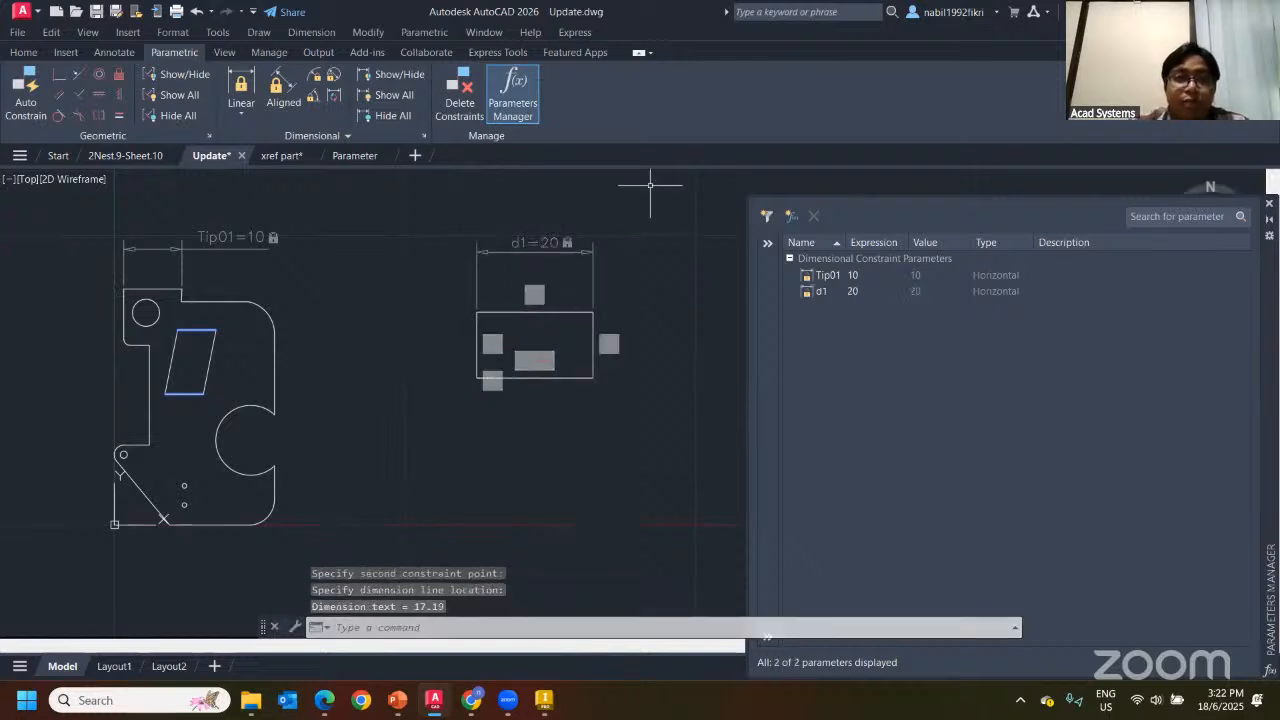
pyautogui.press('Escape')
pyautogui.press('Escape')
# Constrain the rectangle's right-edge height to d2 = 15 and test-stretch its top edge
pyautogui.click(241, 88)
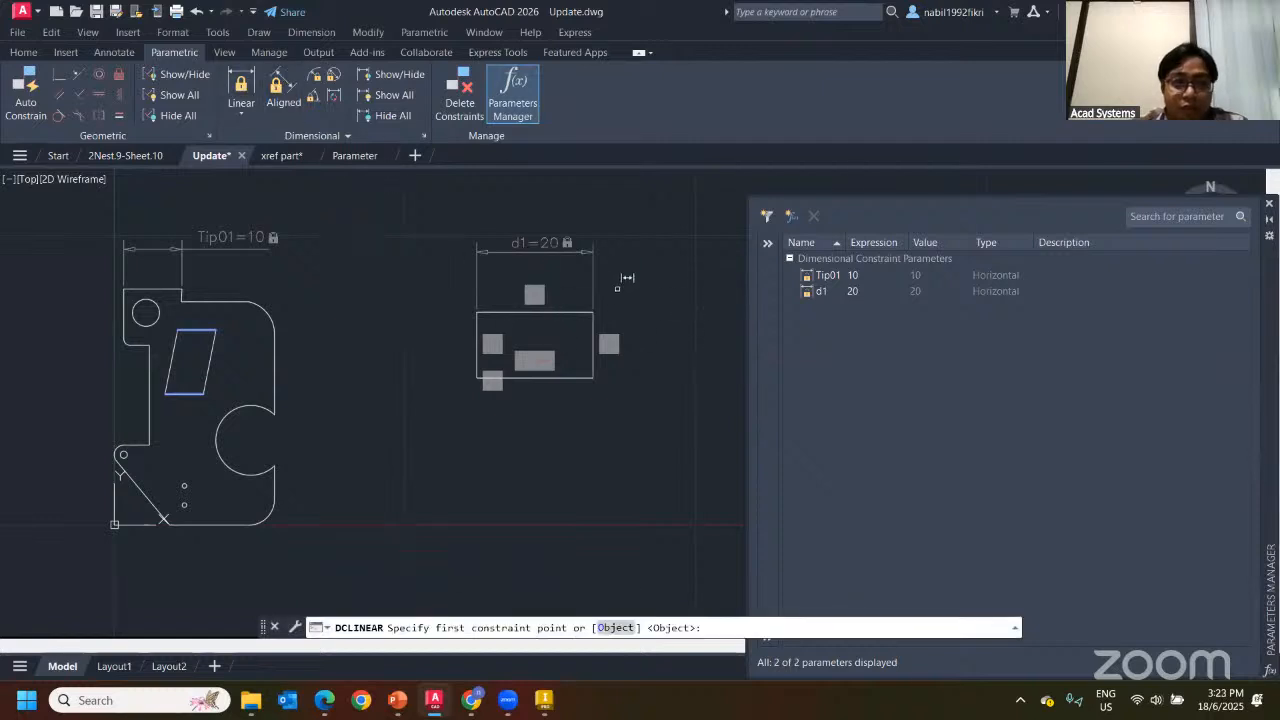
pyautogui.click(590, 313)
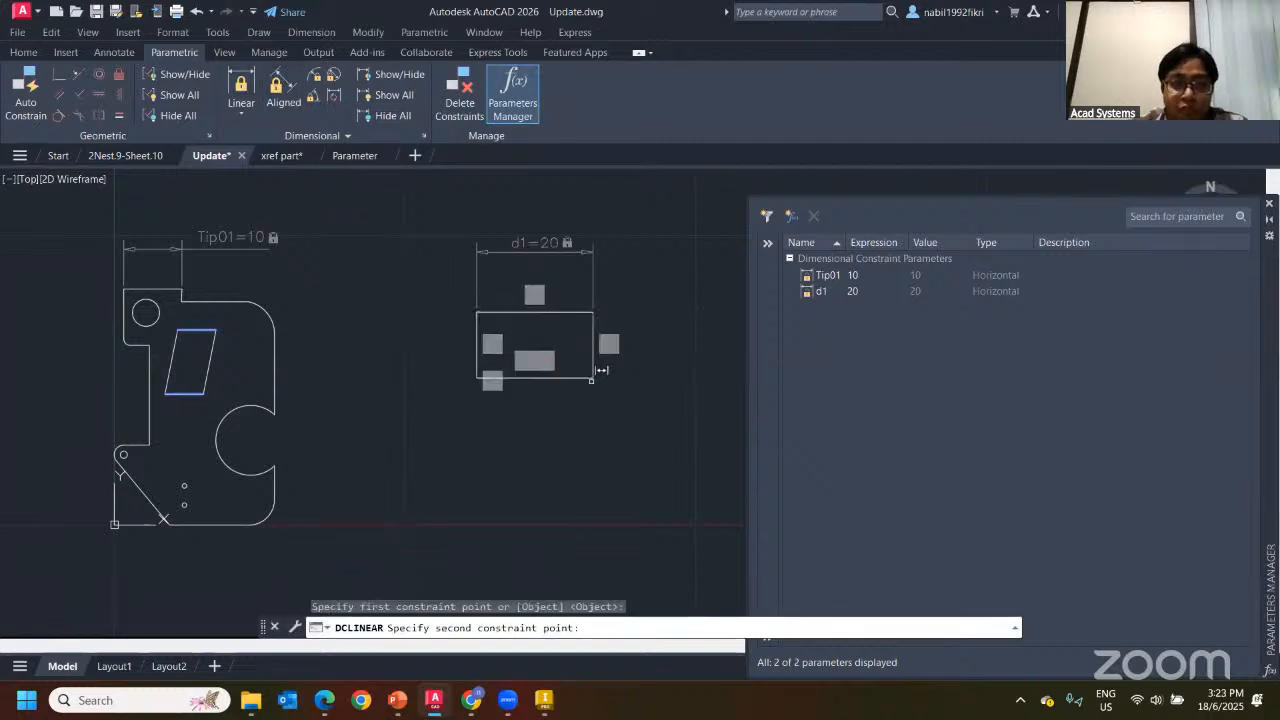
pyautogui.click(593, 378)
pyautogui.click(668, 360)
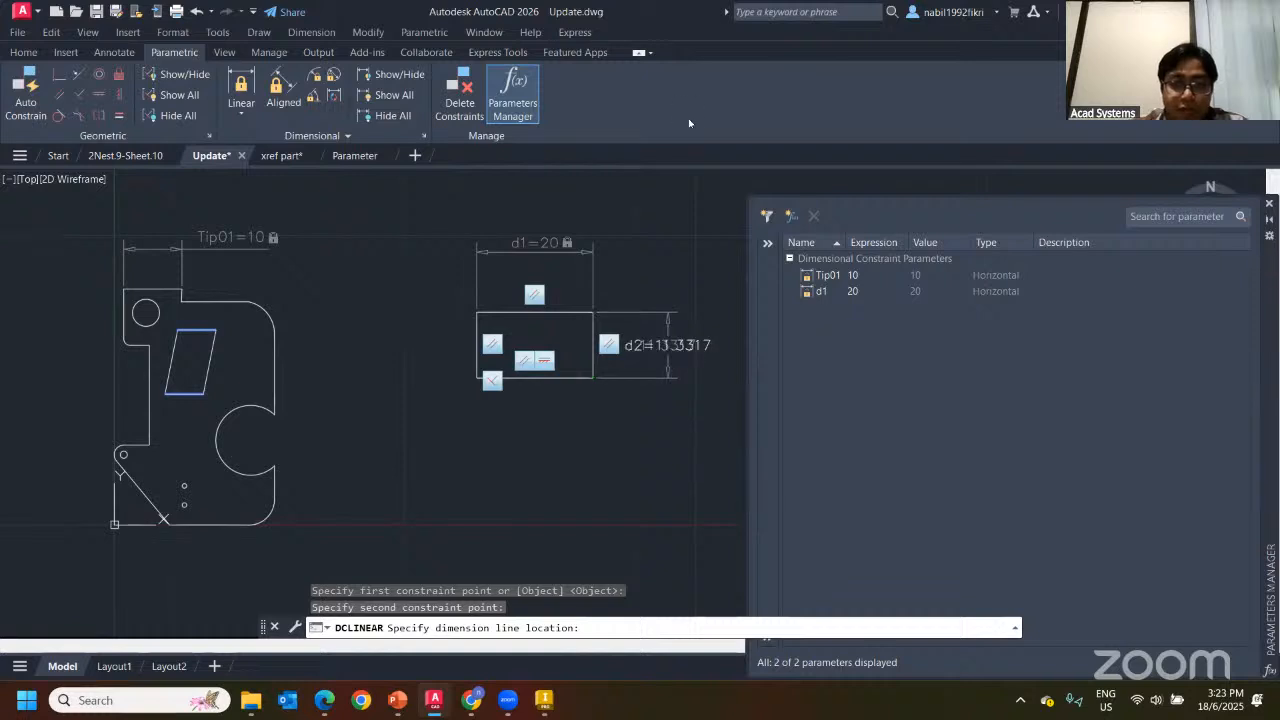
pyautogui.write('15')
pyautogui.press('Return')
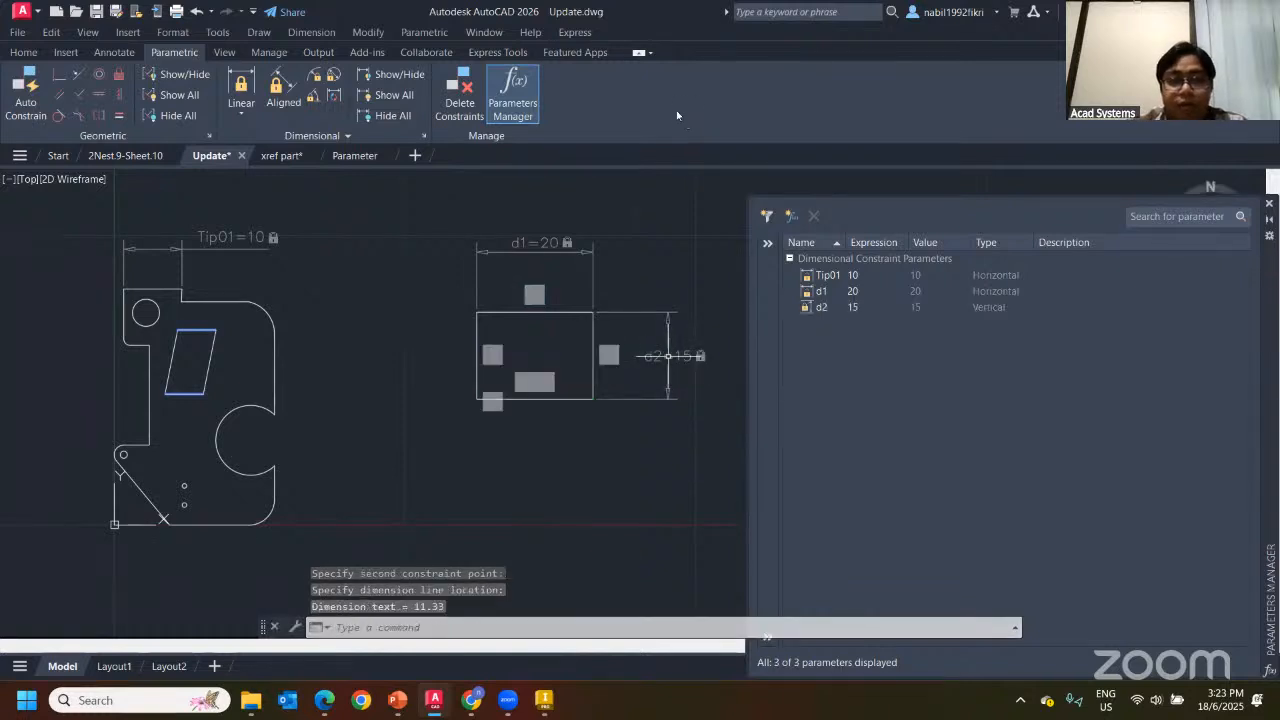
pyautogui.click(560, 312)
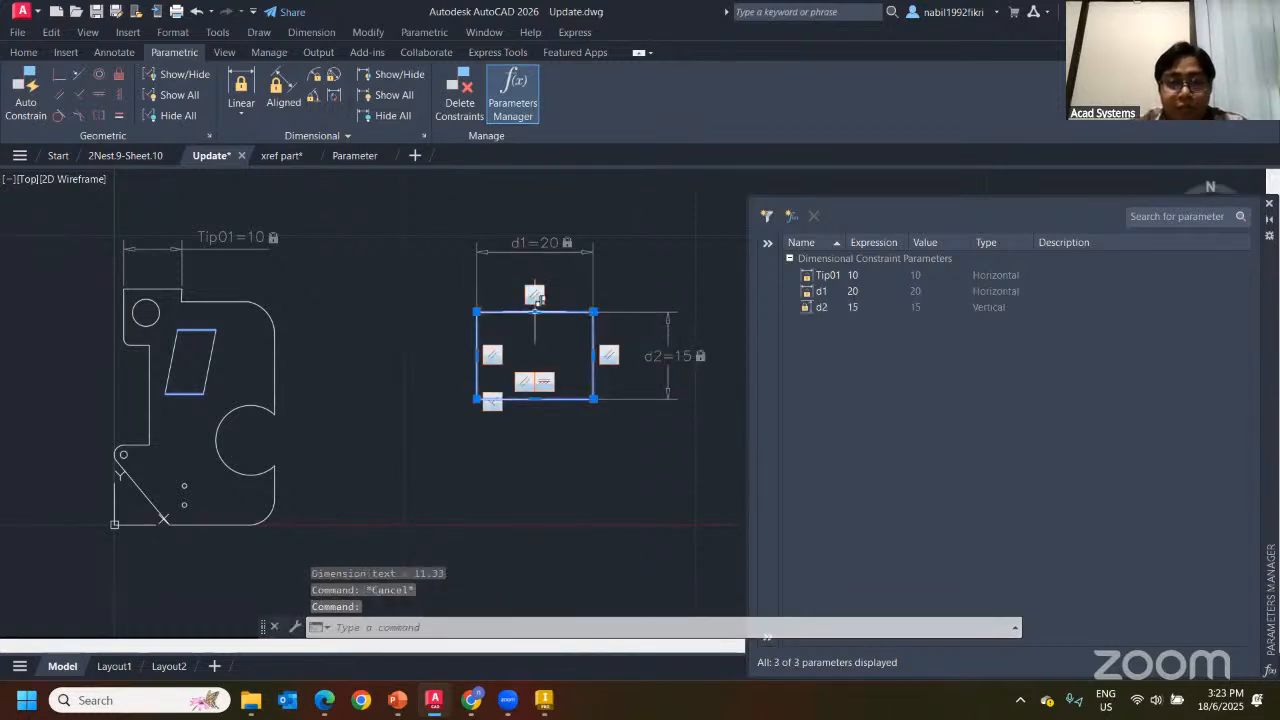
pyautogui.click(560, 312)
pyautogui.click(576, 293)
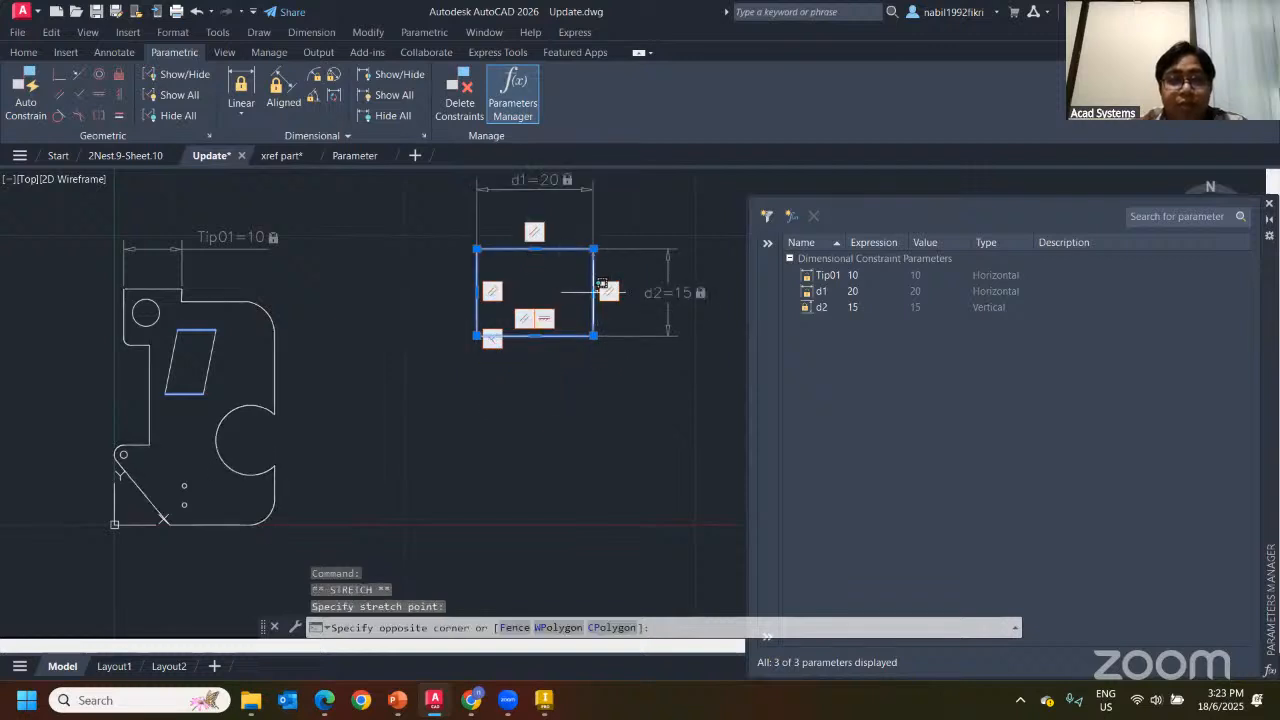
pyautogui.click(576, 293)
pyautogui.press('Escape')
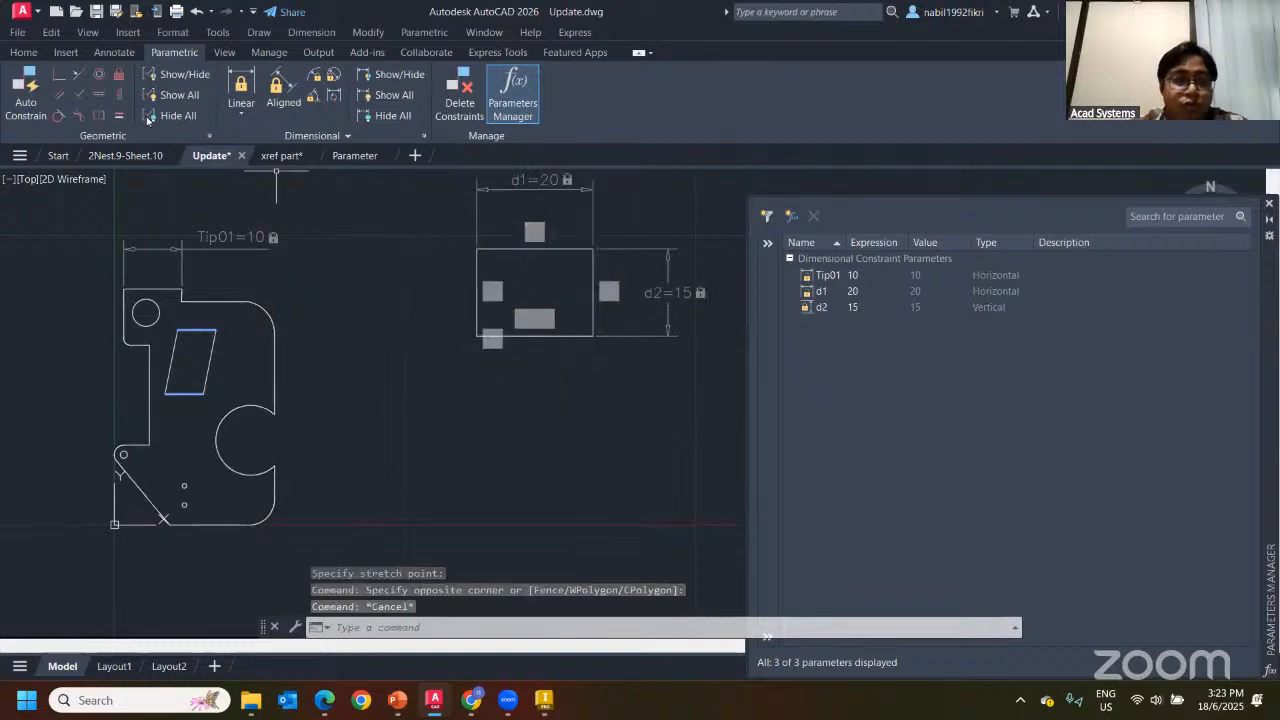
pyautogui.click(23, 52)
# Draw a small circle inside the rectangle
pyautogui.click(95, 88)
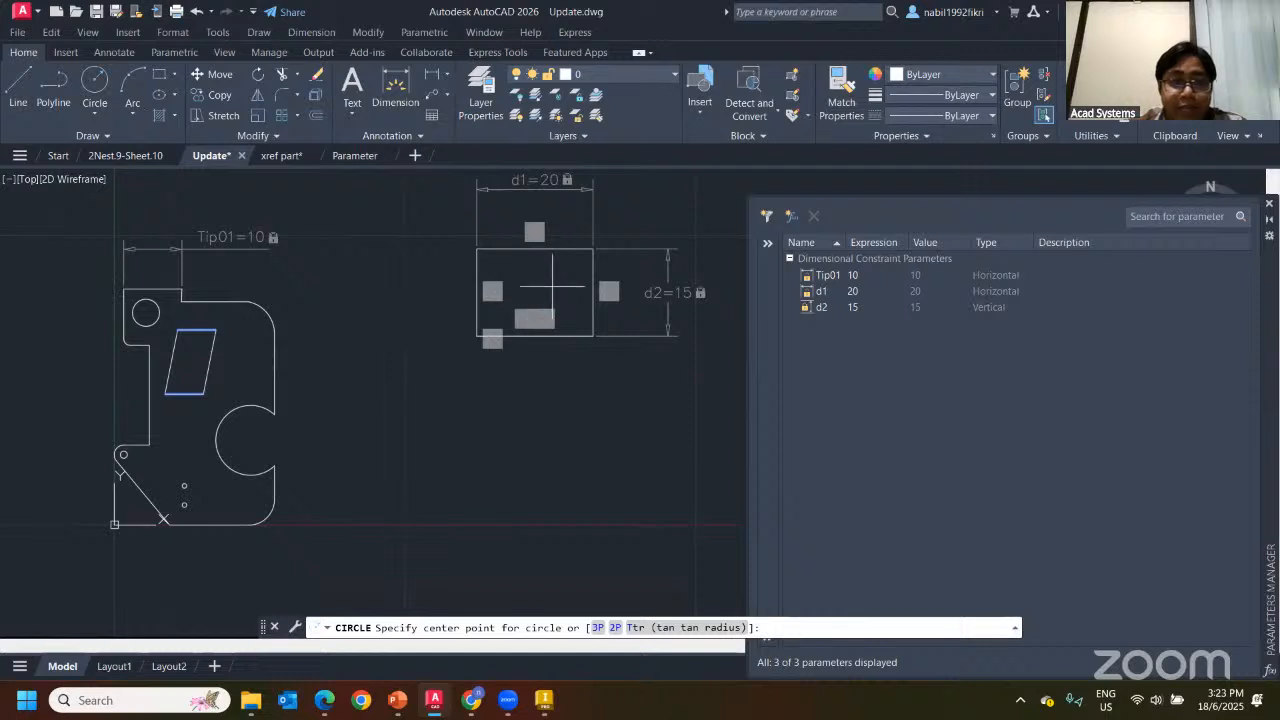
pyautogui.scroll(2, 510, 305)
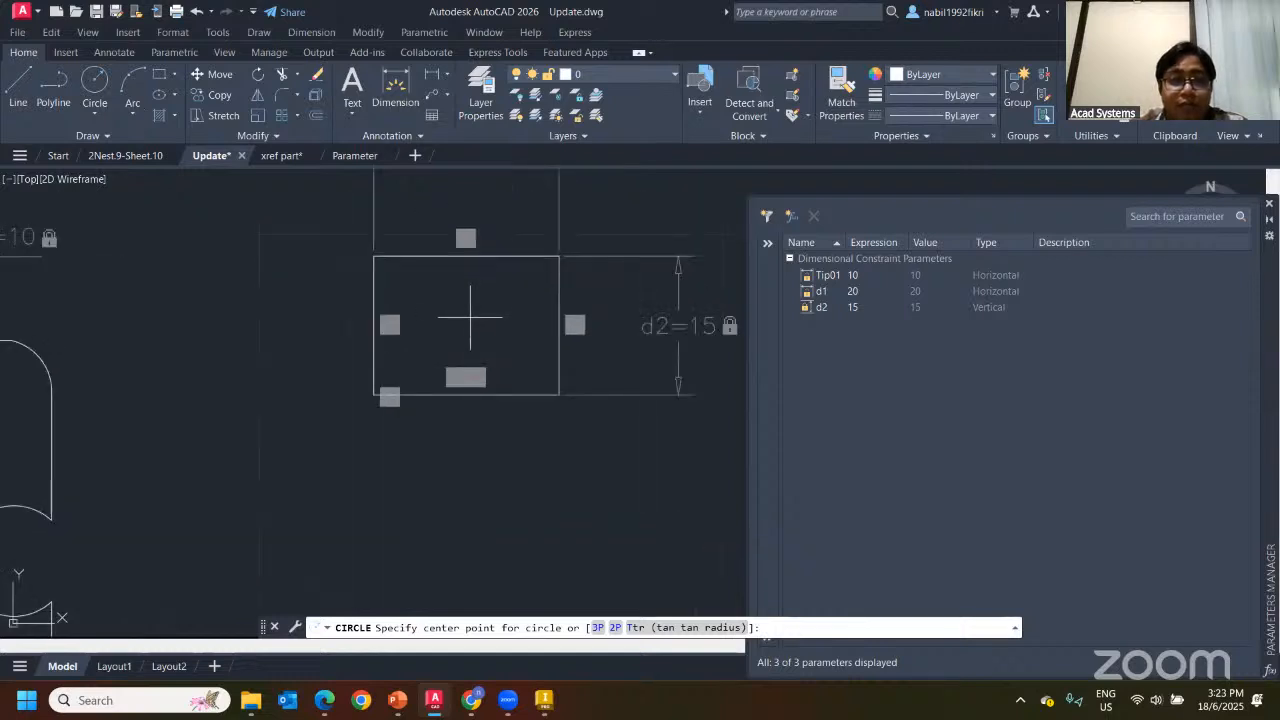
pyautogui.click(470, 316)
pyautogui.click(499, 316)
pyautogui.scroll(-2, 255, 479)
pyautogui.press('Escape')
pyautogui.press('Escape')
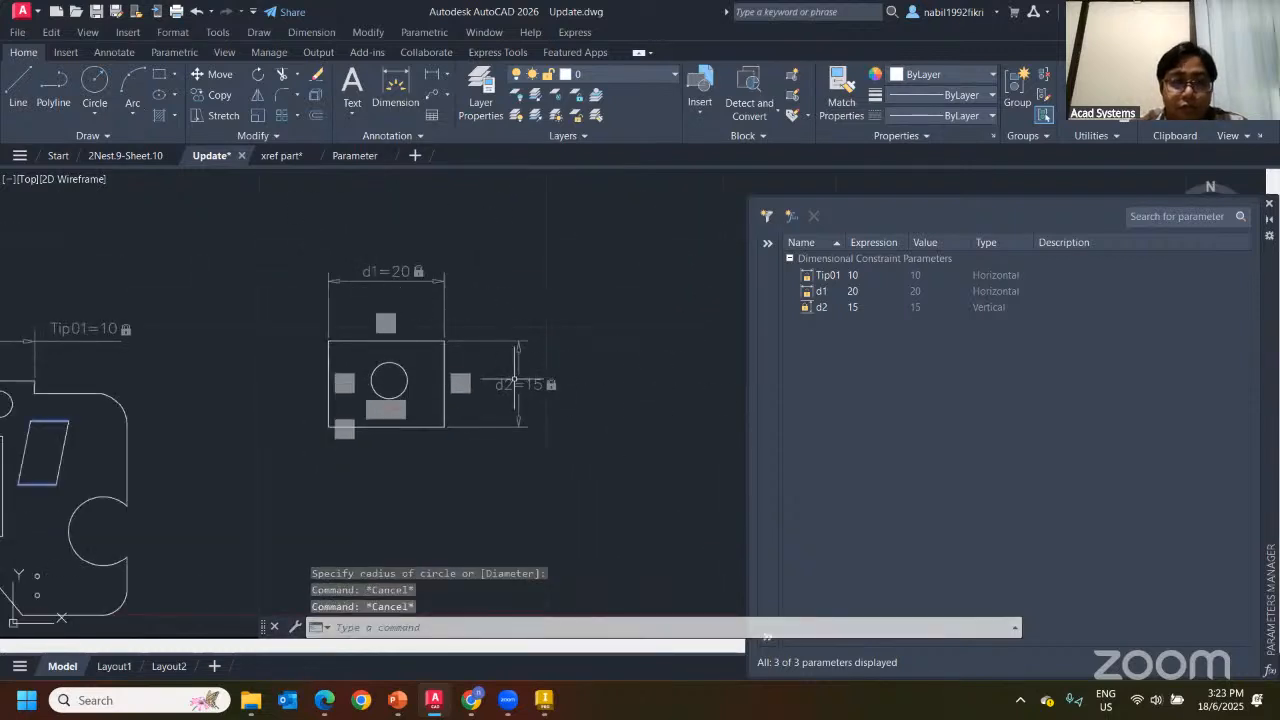
pyautogui.click(528, 400)
pyautogui.press('Escape')
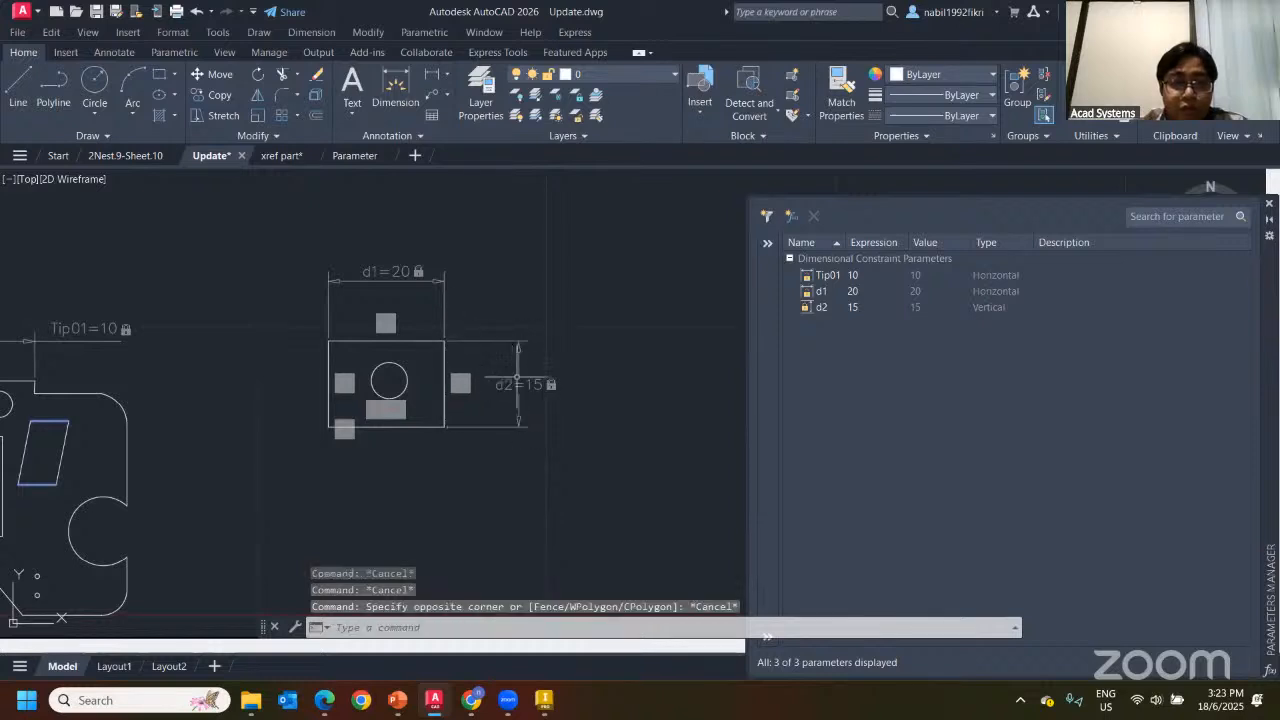
# Try d1 widths of 40 and 10, then undo back to 20
pyautogui.doubleClick(386, 271)
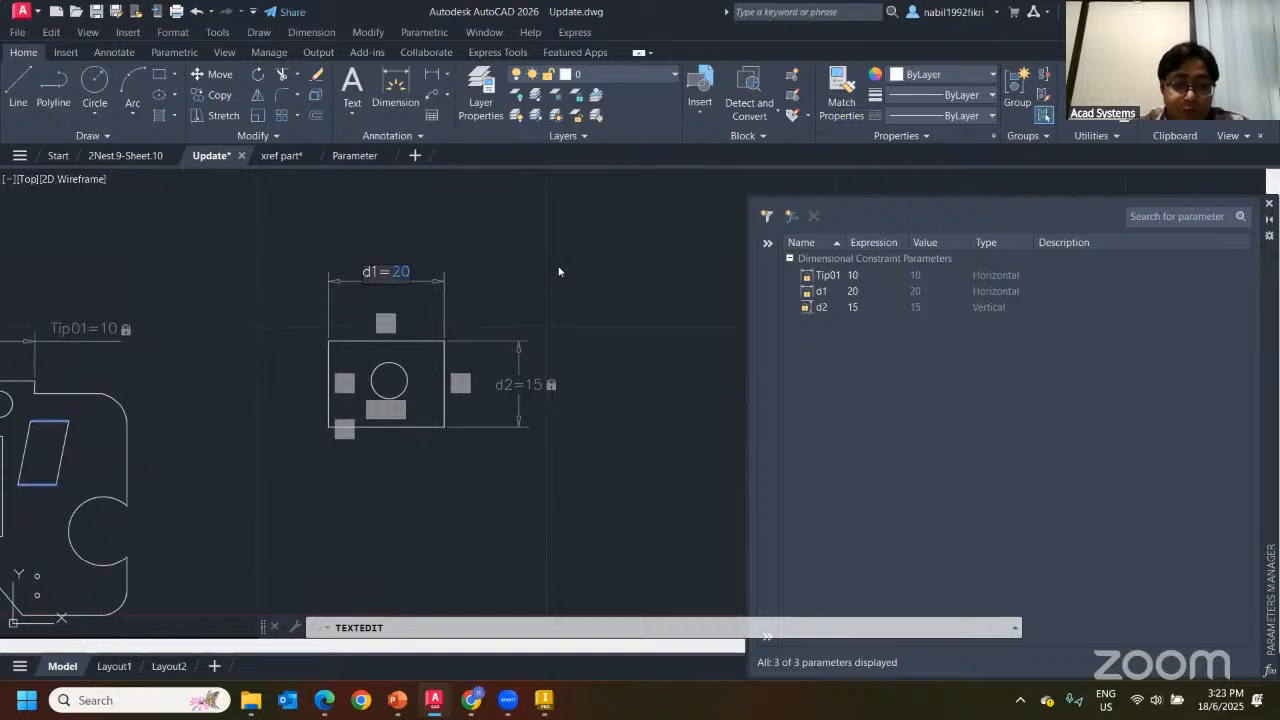
pyautogui.write('40')
pyautogui.press('Return')
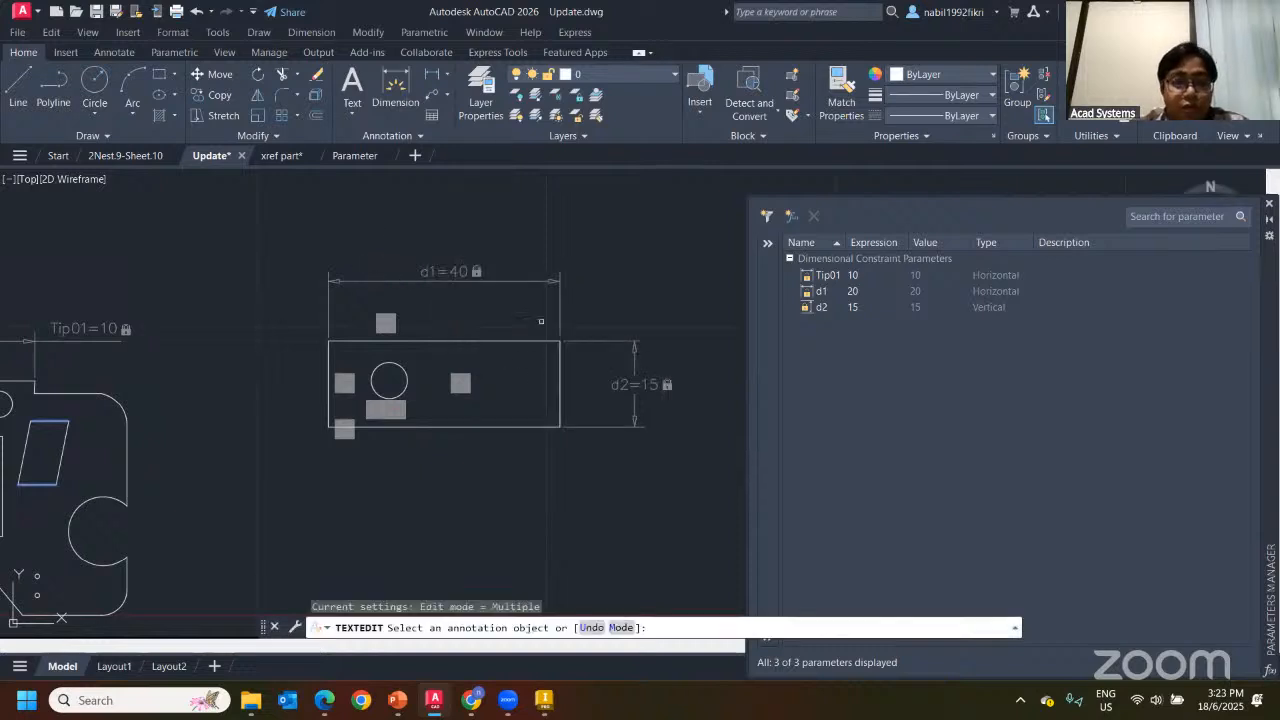
pyautogui.click(456, 275)
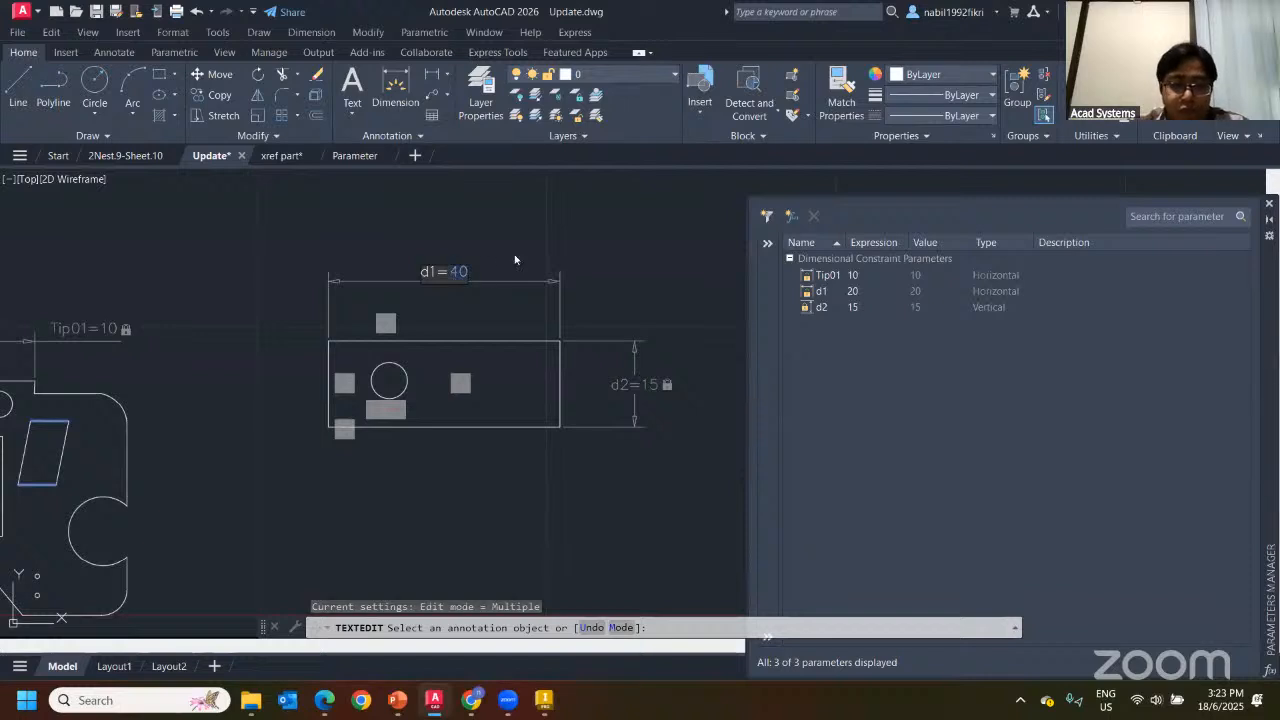
pyautogui.write('10')
pyautogui.press('Return')
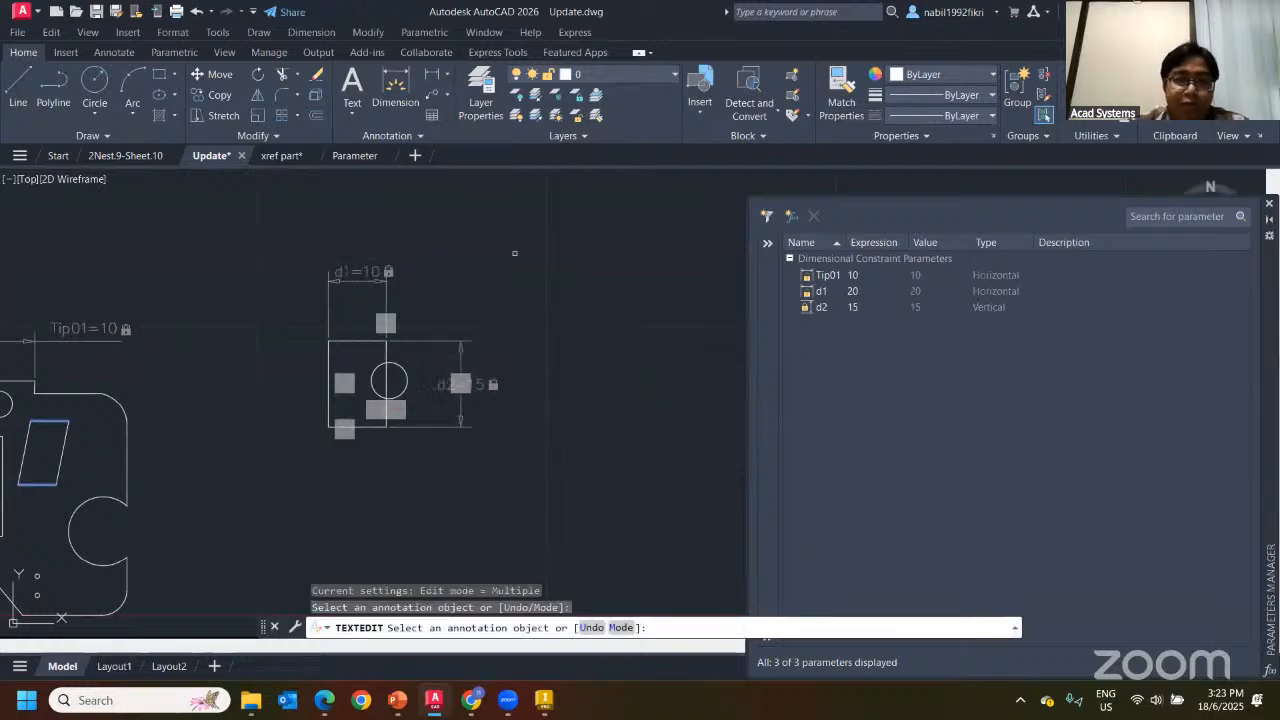
pyautogui.click(199, 17)
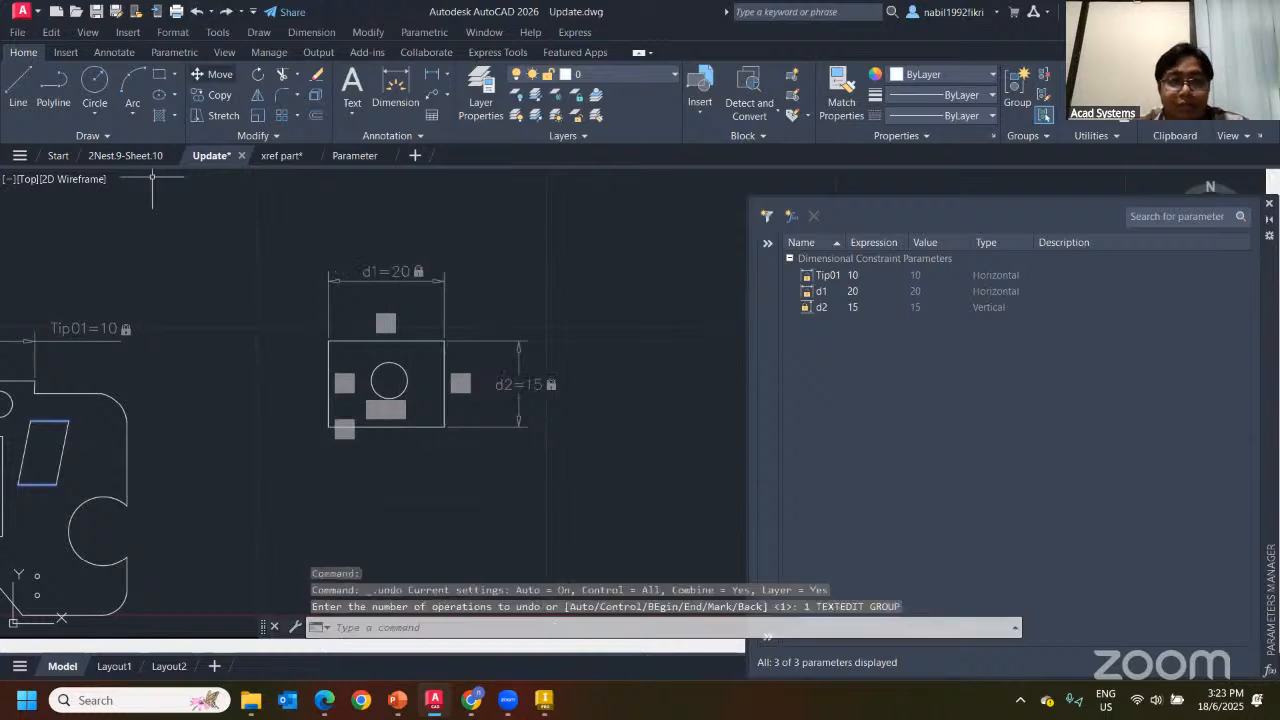
pyautogui.press('Escape')
pyautogui.press('Escape')
# Stretch the rectangle's bottom edge down, then undo to restore it
pyautogui.click(397, 426)
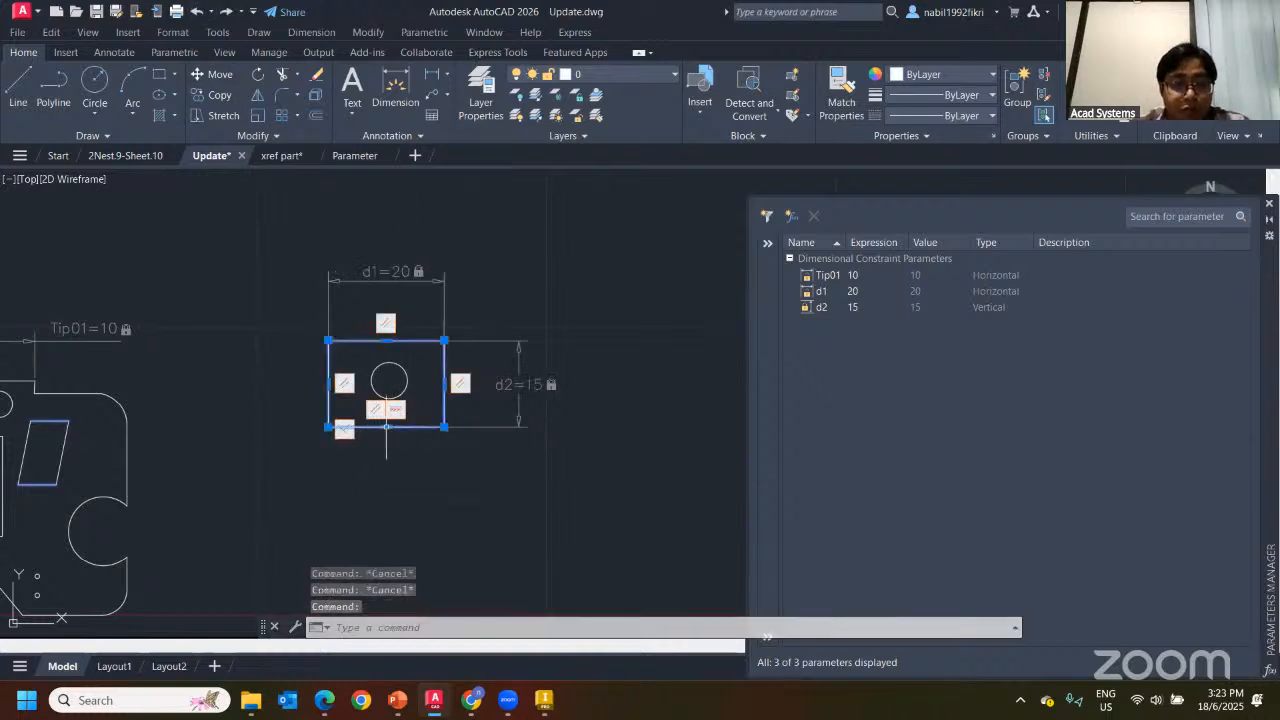
pyautogui.click(387, 427)
pyautogui.click(377, 474)
pyautogui.press('Escape')
pyautogui.hotkey('ctrl', 'z')
pyautogui.hotkey('ctrl', 'z')
pyautogui.hotkey('ctrl', 'z')
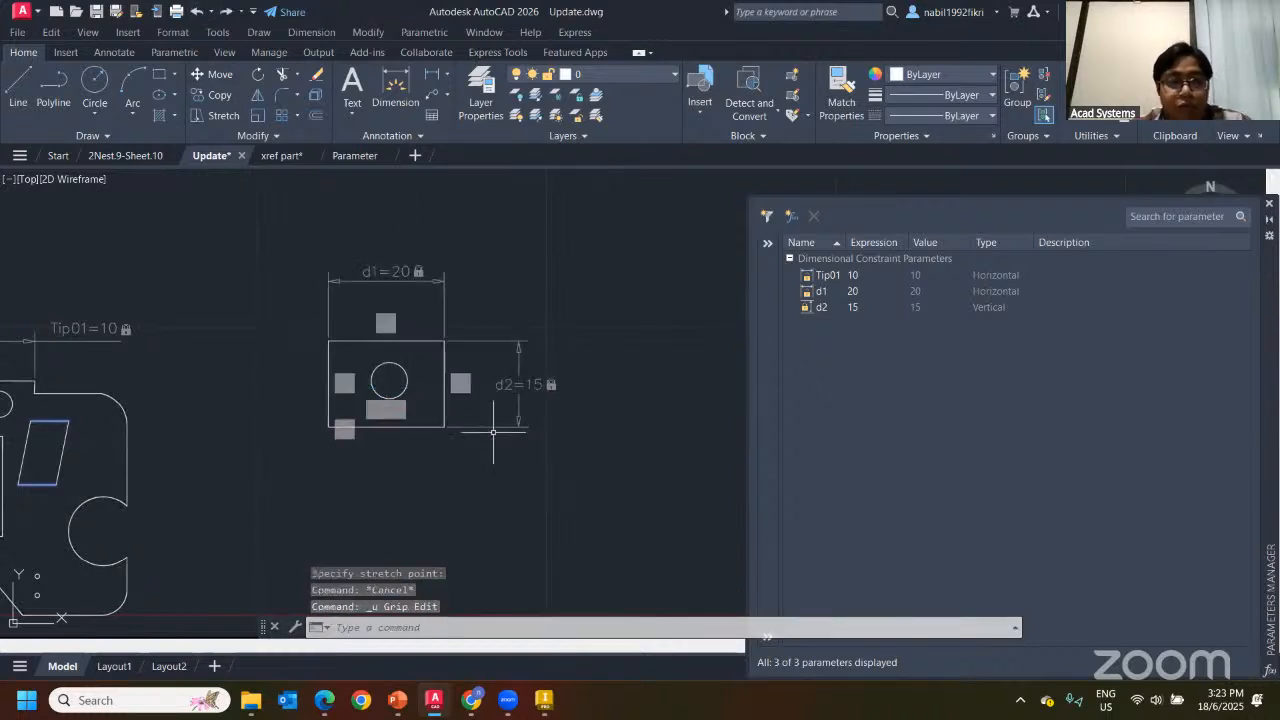
# Try a Fix constraint and a stretch on the rectangle, cancelling both
pyautogui.click(174, 52)
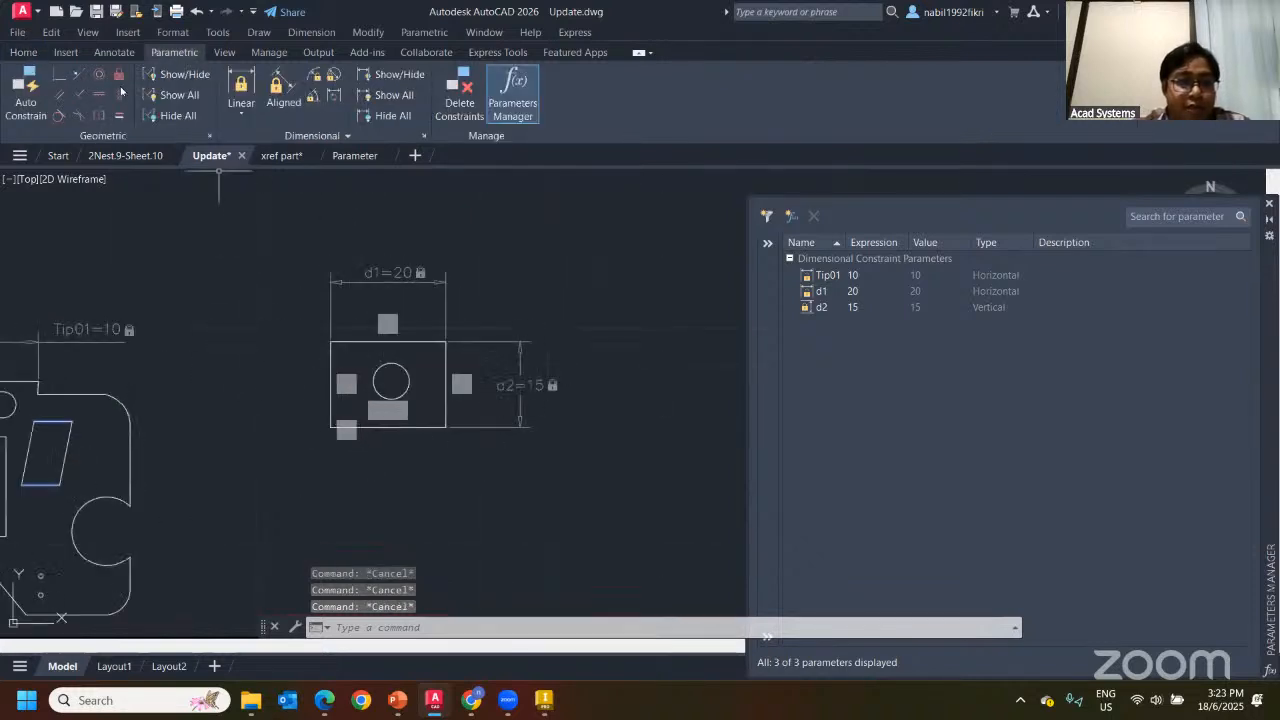
pyautogui.click(119, 74)
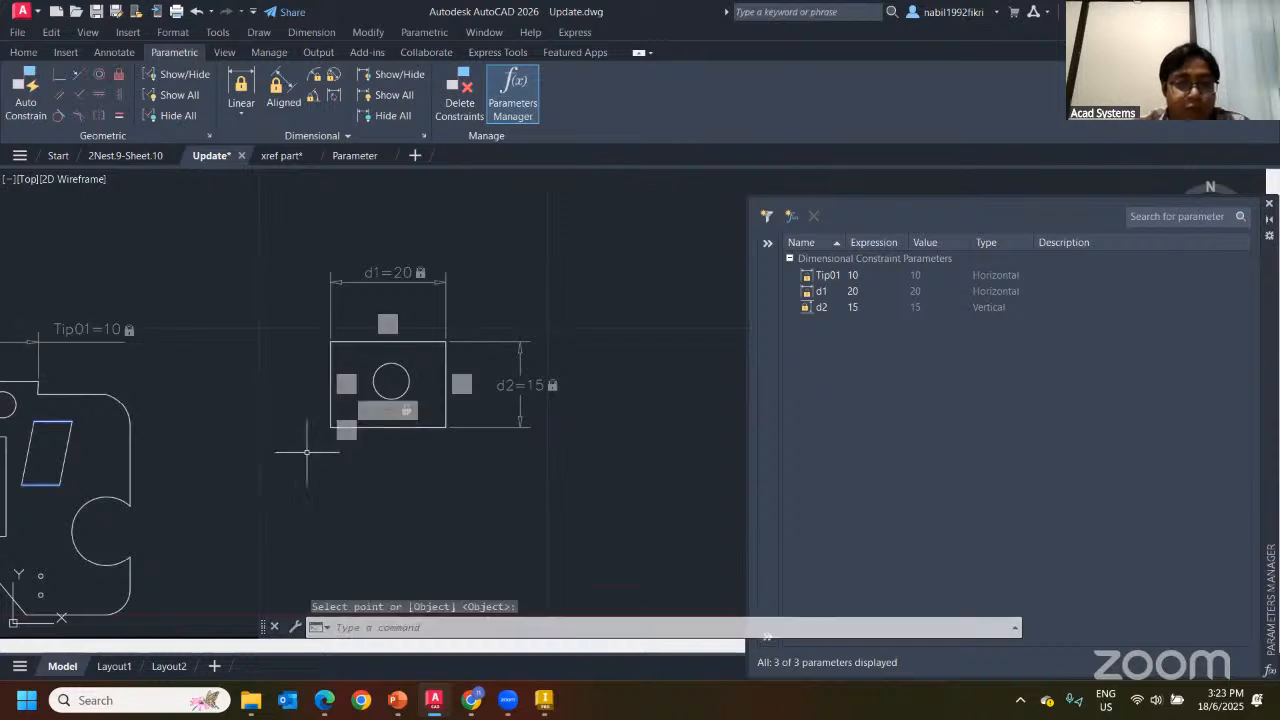
pyautogui.press('Escape')
pyautogui.press('Escape')
pyautogui.click(415, 341)
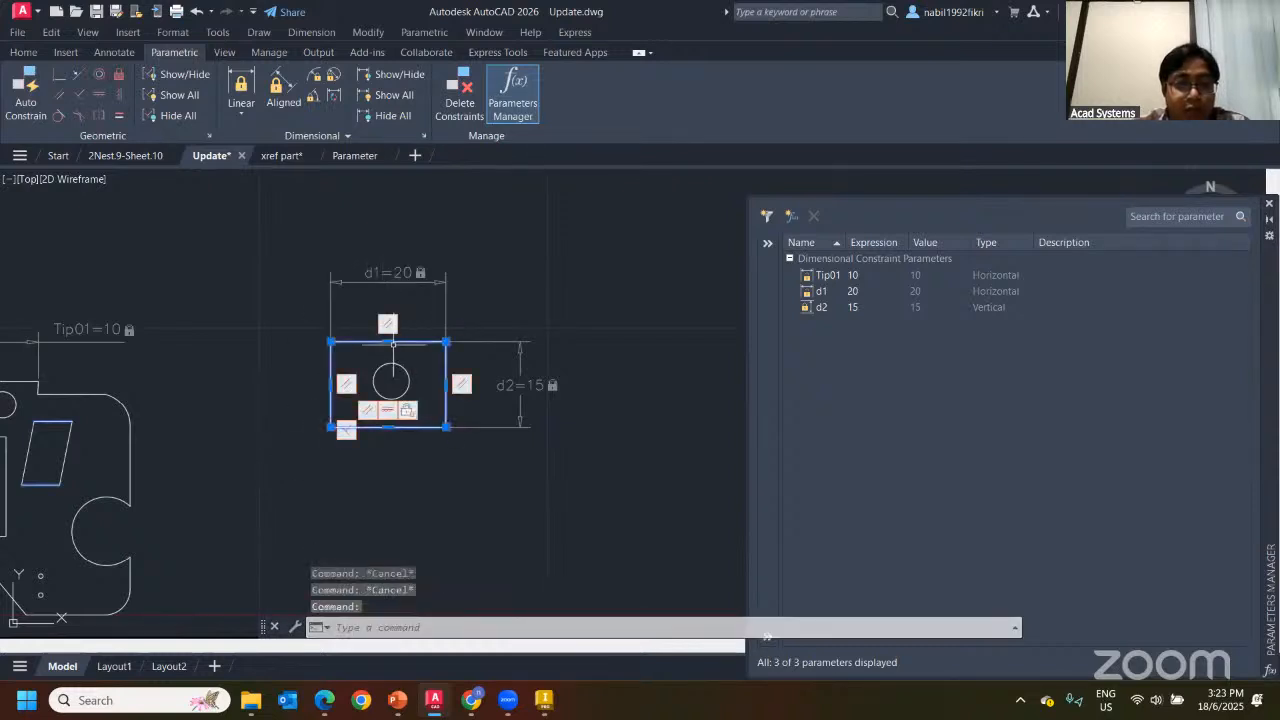
pyautogui.click(446, 383)
pyautogui.press('Escape')
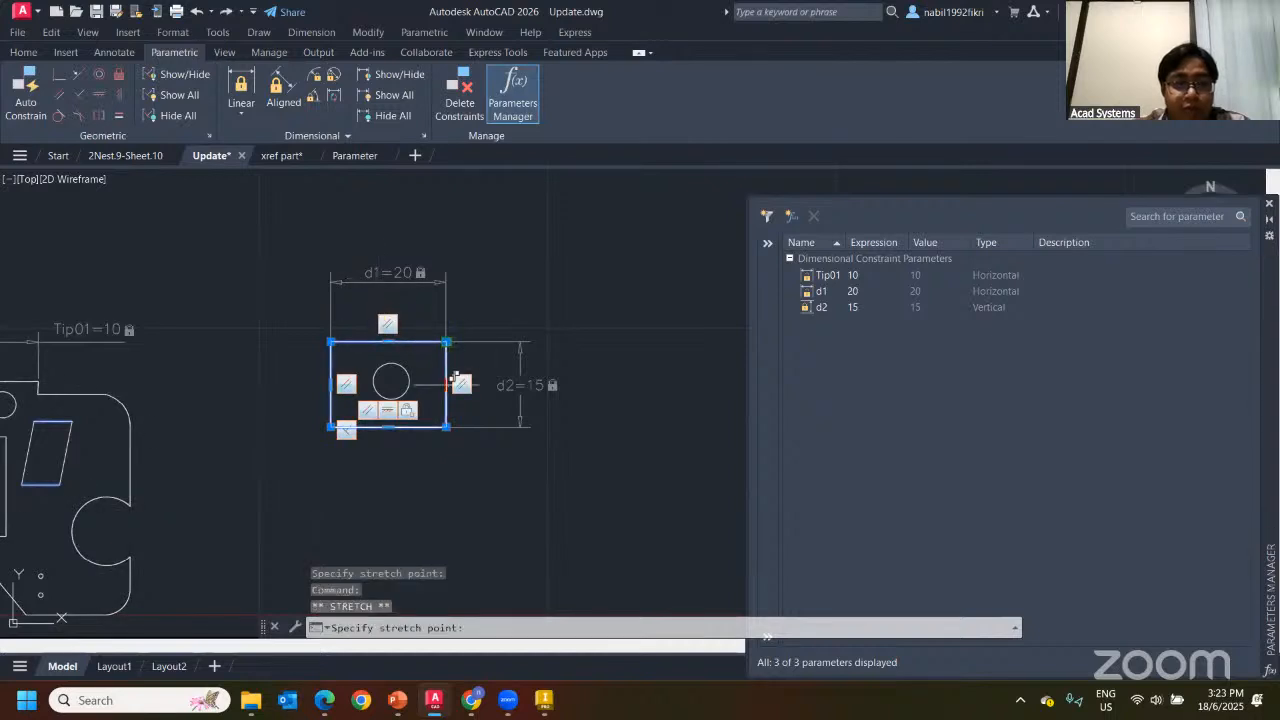
pyautogui.press('Escape')
# Set the d1 width constraint to 30, widening the rectangle
pyautogui.click(392, 272)
pyautogui.doubleClick(388, 272)
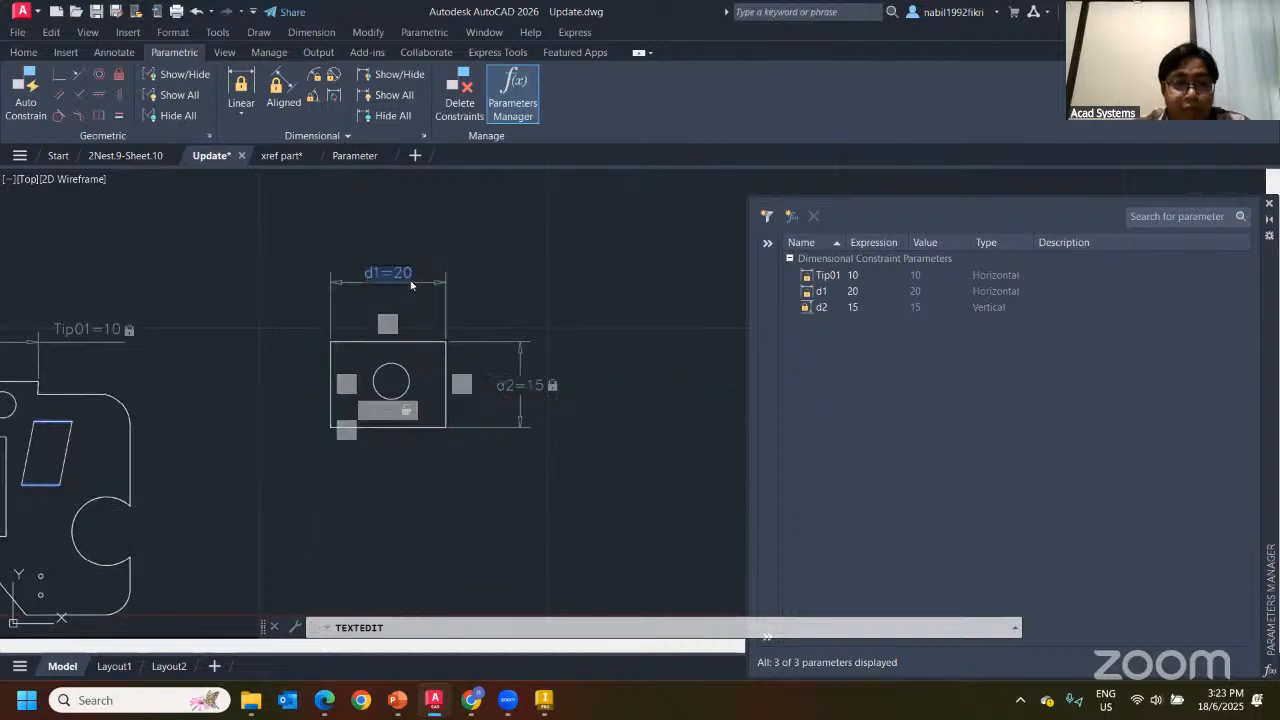
pyautogui.press('Return')
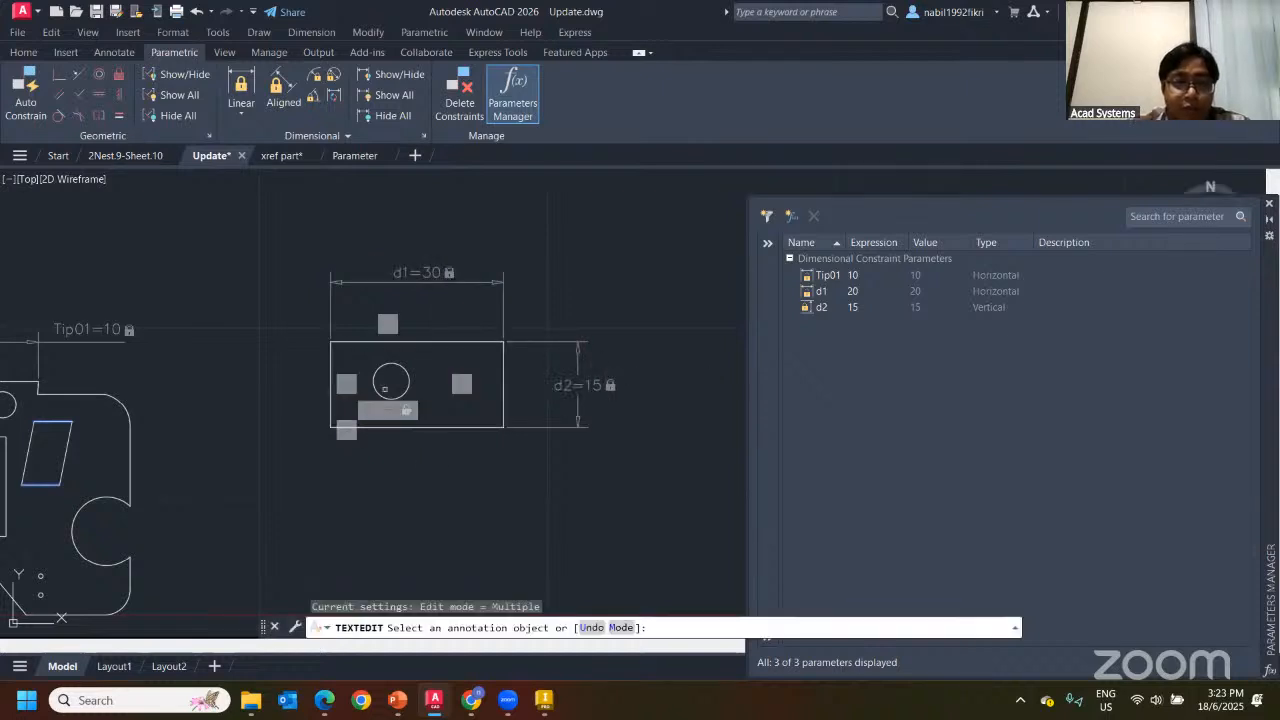
pyautogui.press('Escape')
pyautogui.press('Escape')
pyautogui.click(432, 272)
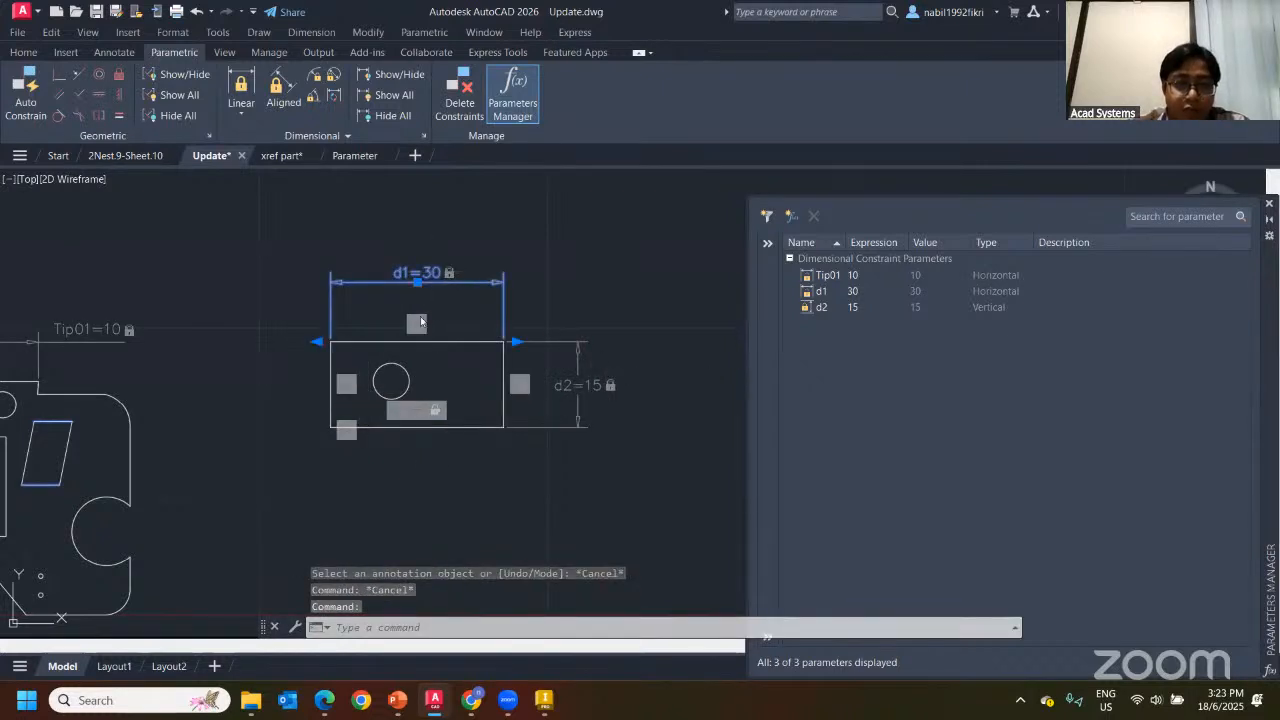
pyautogui.doubleClick(432, 272)
pyautogui.press('Escape')
pyautogui.press('Escape')
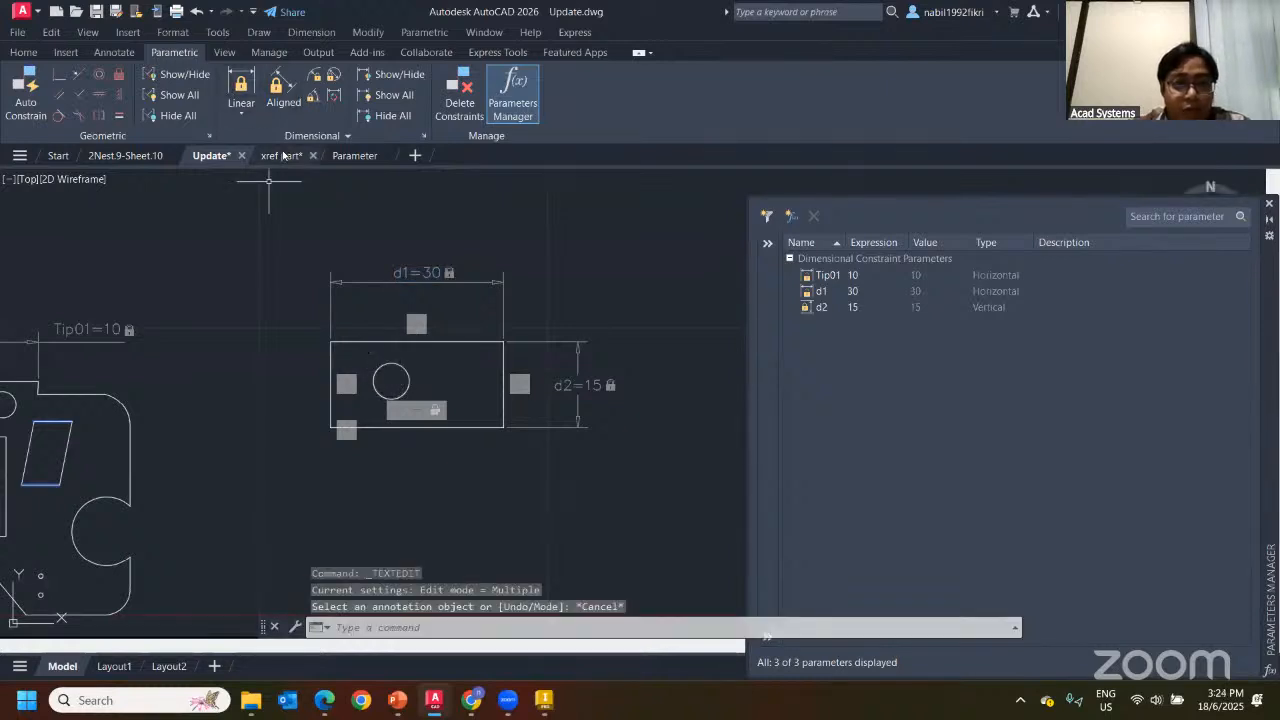
pyautogui.click(241, 88)
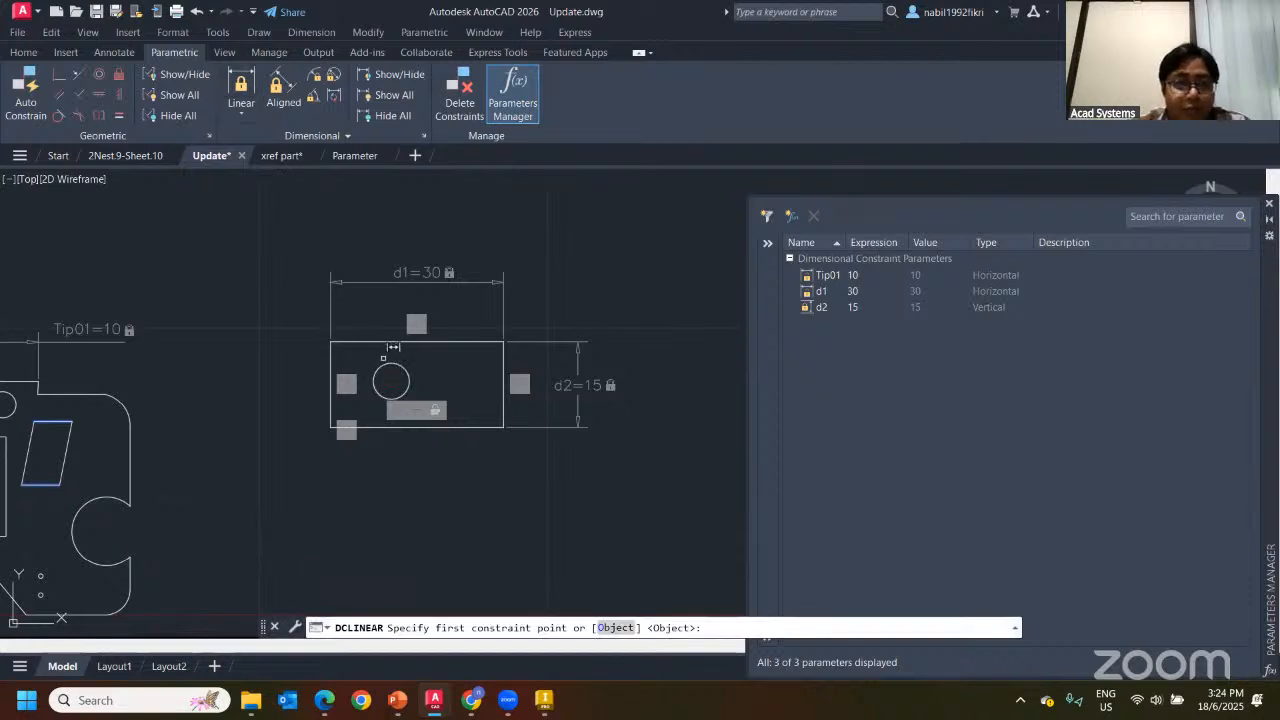
# Add a d3 dimension of 15 from the circle centre to the rectangle's right corner
pyautogui.click(391, 381)
pyautogui.click(503, 342)
pyautogui.click(459, 466)
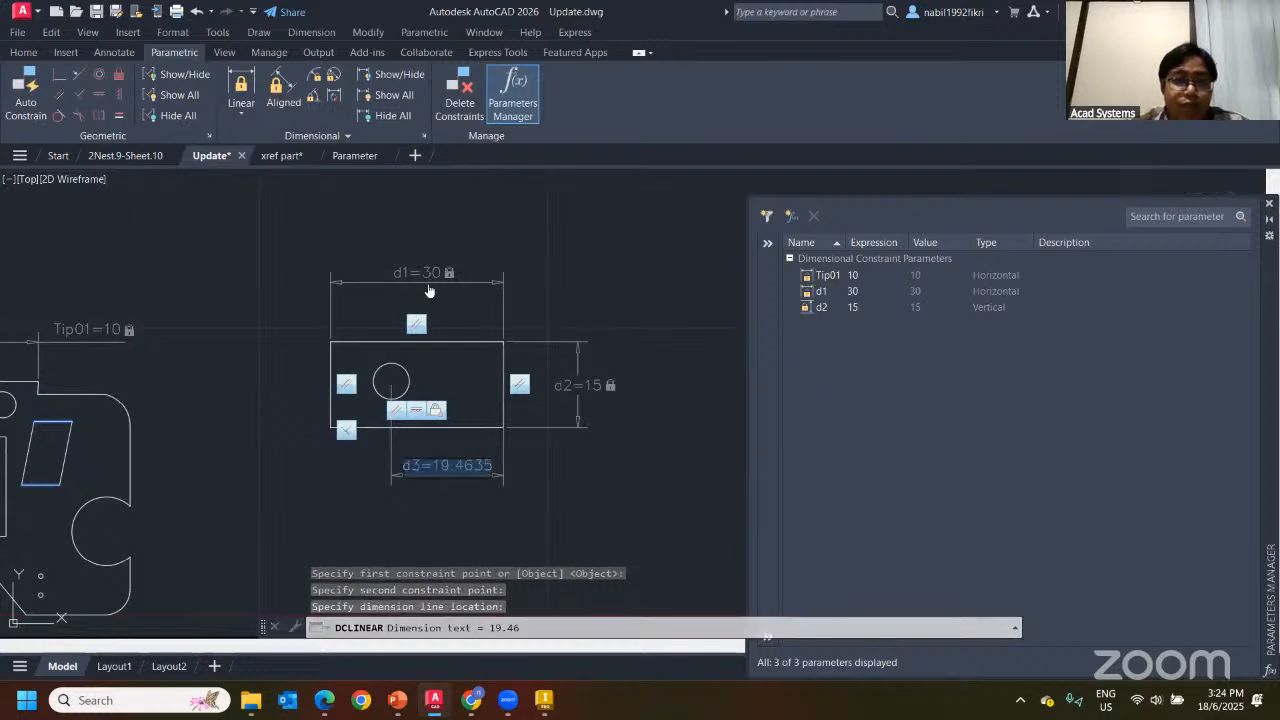
pyautogui.write('15')
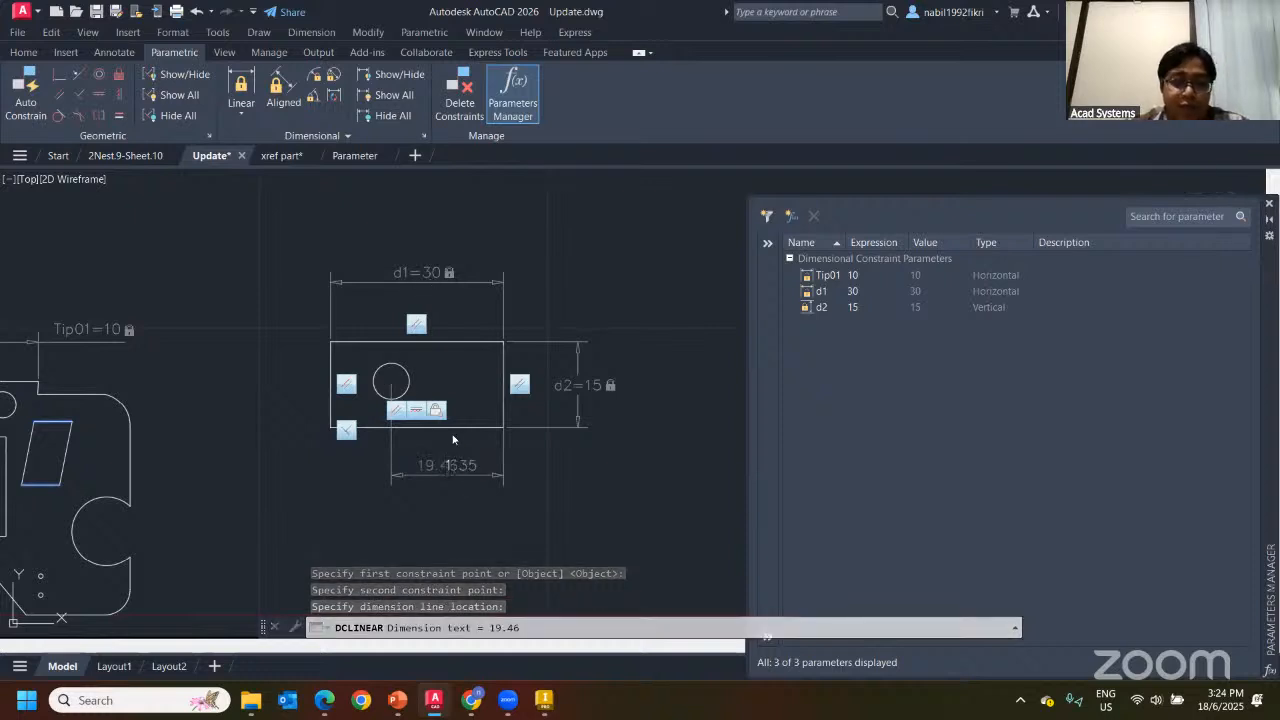
pyautogui.press('Return')
pyautogui.press('Escape')
pyautogui.press('Escape')
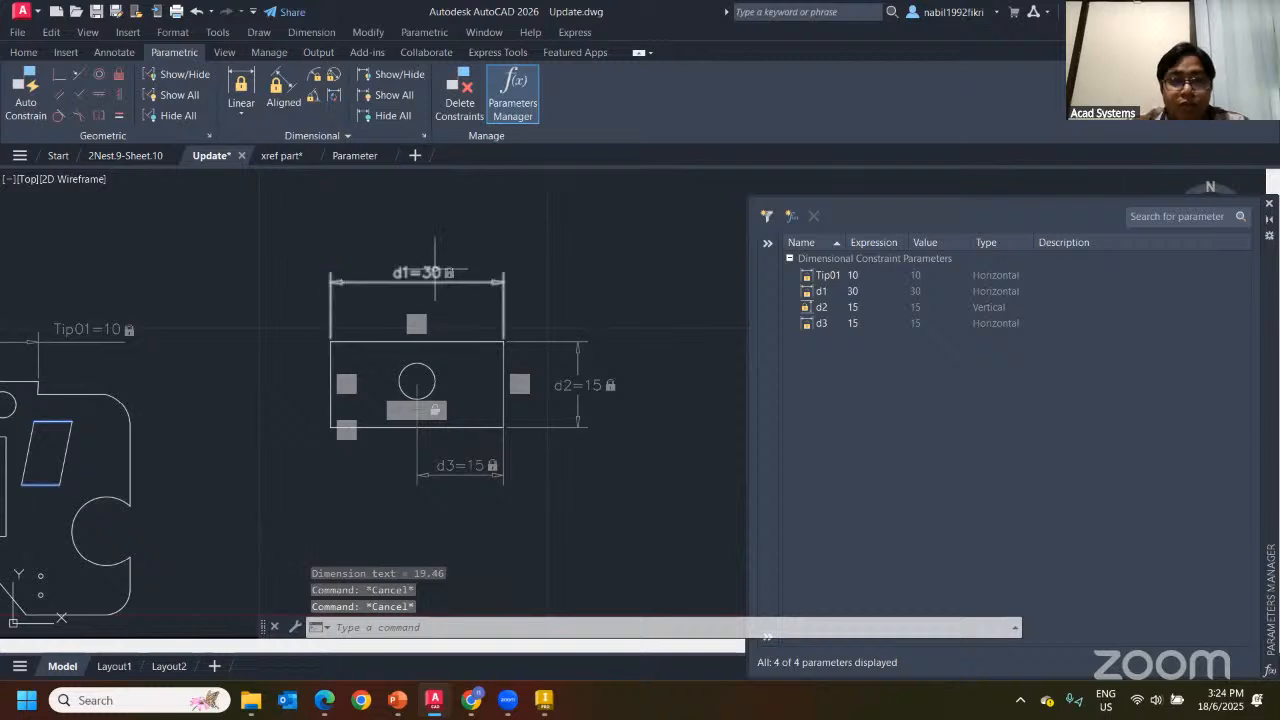
# Set d1 to 20 and change d3 to the expression 20/2
pyautogui.click(417, 283)
pyautogui.doubleClick(424, 283)
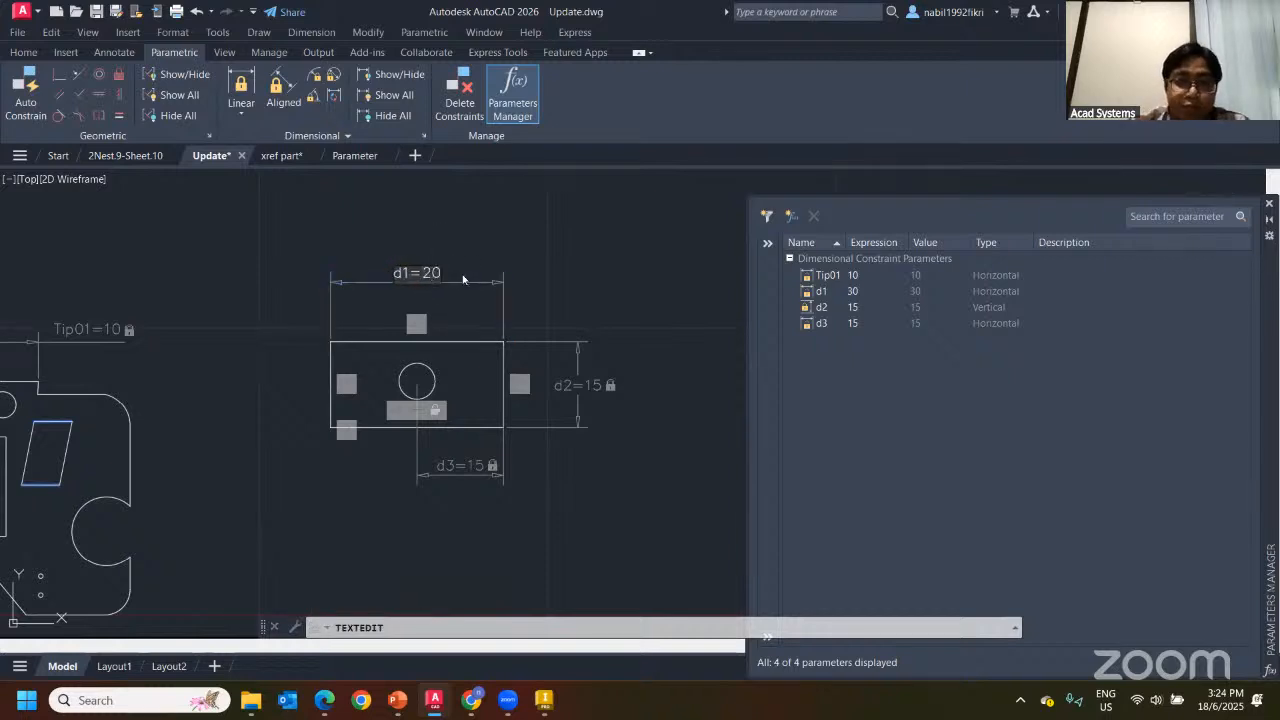
pyautogui.write('20')
pyautogui.press('Return')
pyautogui.press('Escape')
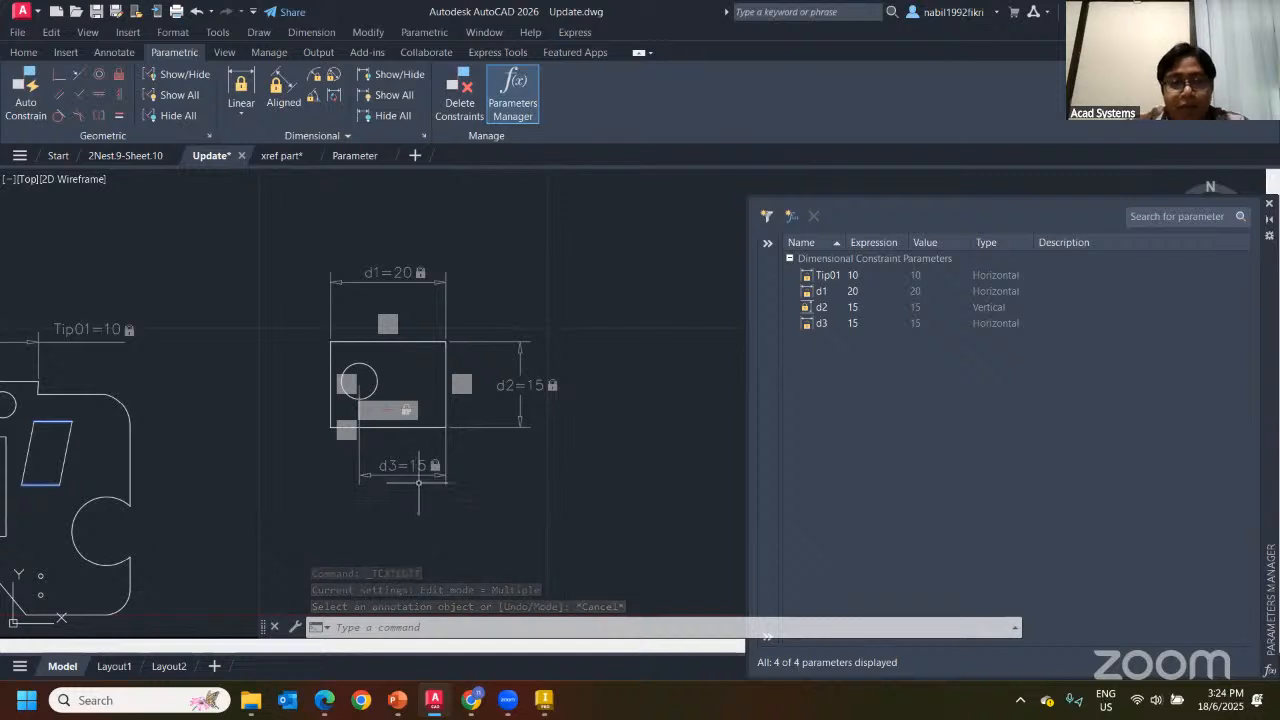
pyautogui.doubleClick(420, 469)
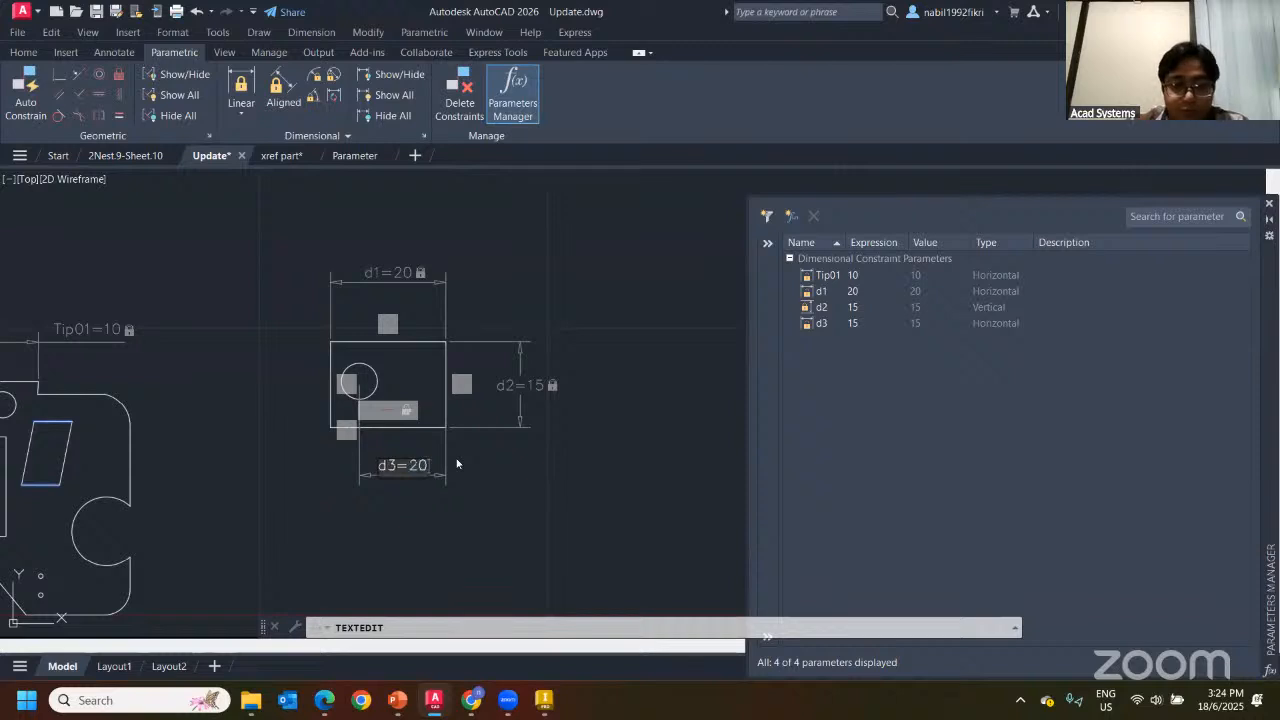
pyautogui.write('/2')
pyautogui.press('Return')
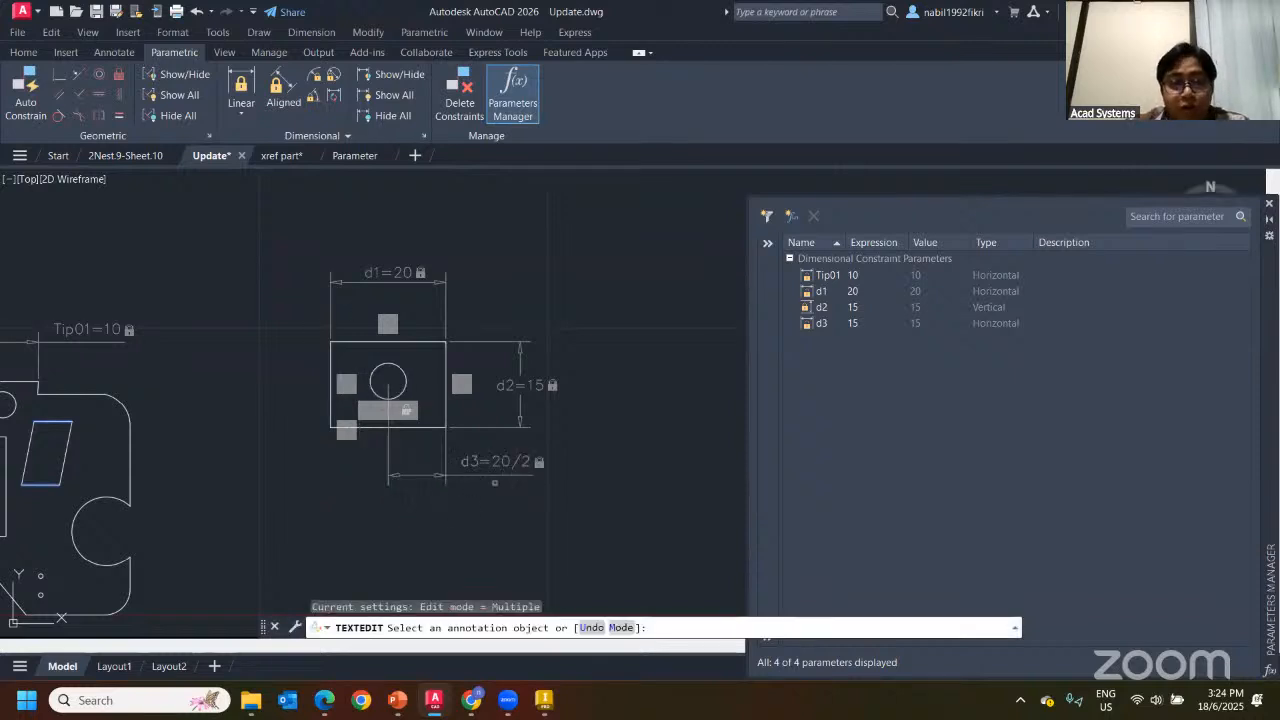
pyautogui.press('Escape')
pyautogui.click(485, 478)
pyautogui.press('Escape')
pyautogui.press('Escape')
# Change d1 to 40 and redefine d3 as d1/2
pyautogui.click(395, 274)
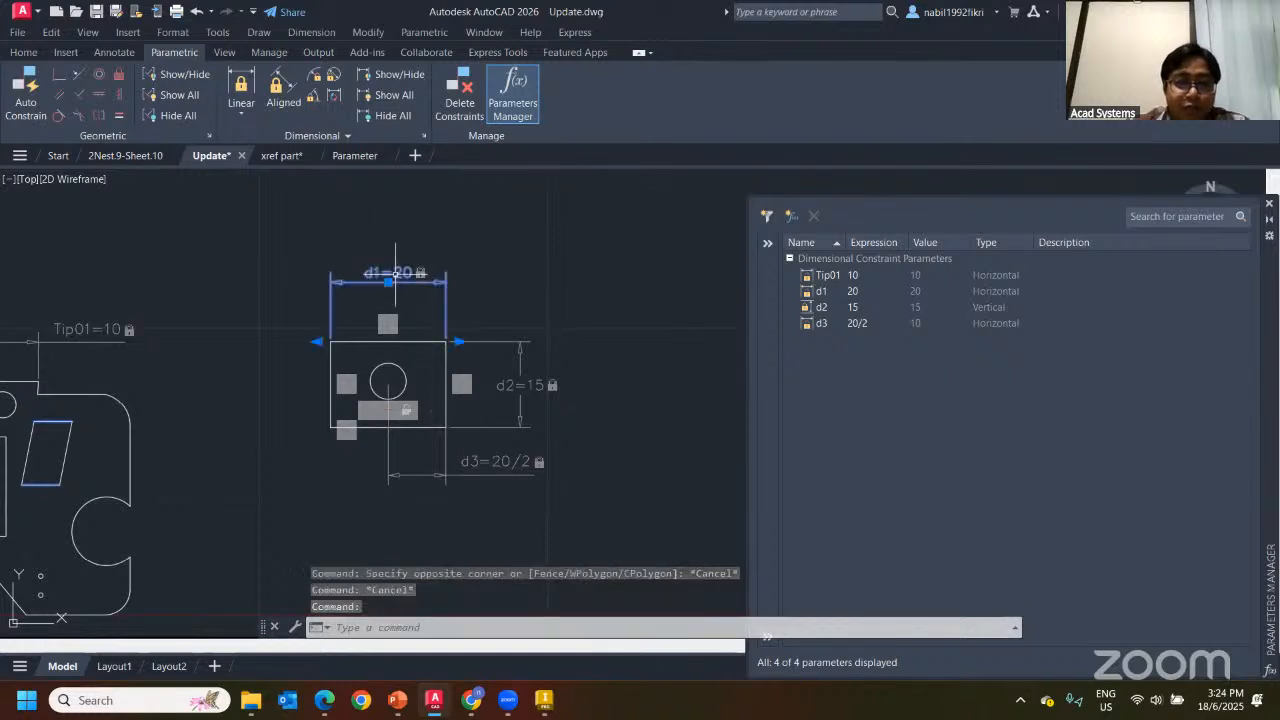
pyautogui.doubleClick(405, 276)
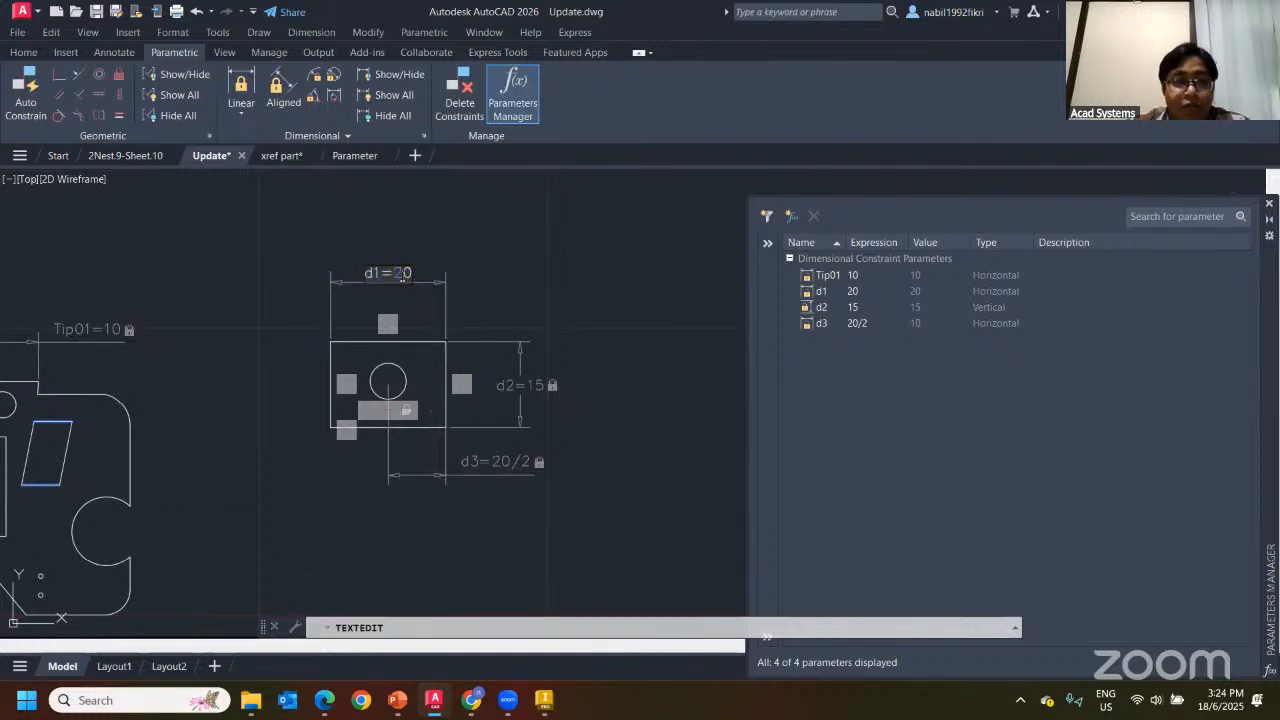
pyautogui.write('40')
pyautogui.press('Return')
pyautogui.press('Escape')
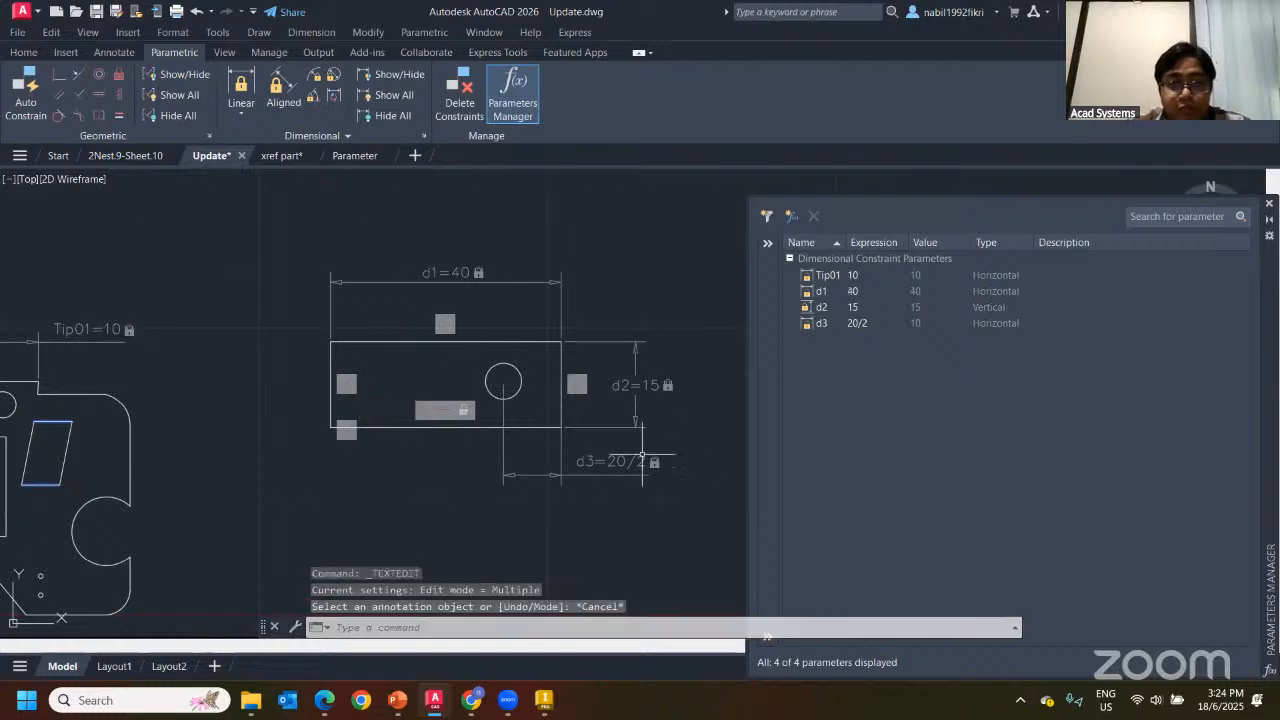
pyautogui.click(629, 474)
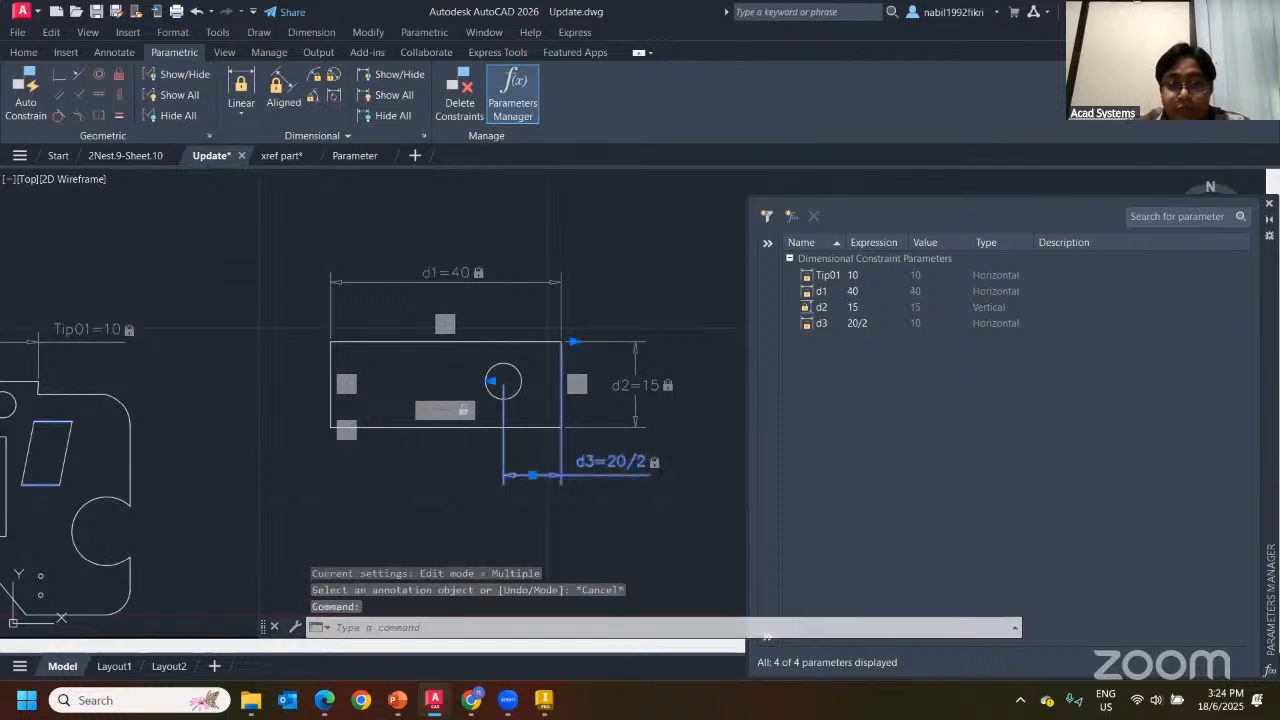
pyautogui.doubleClick(623, 463)
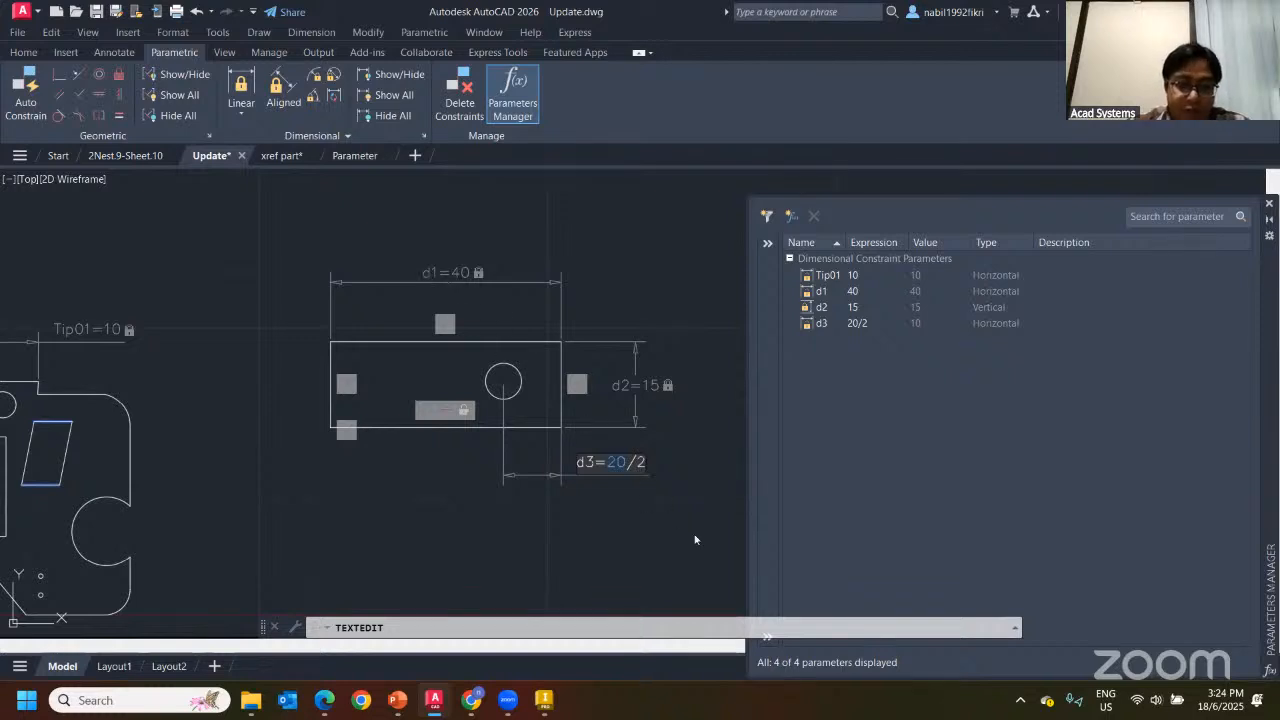
pyautogui.write('d1')
pyautogui.press('Return')
pyautogui.press('Escape')
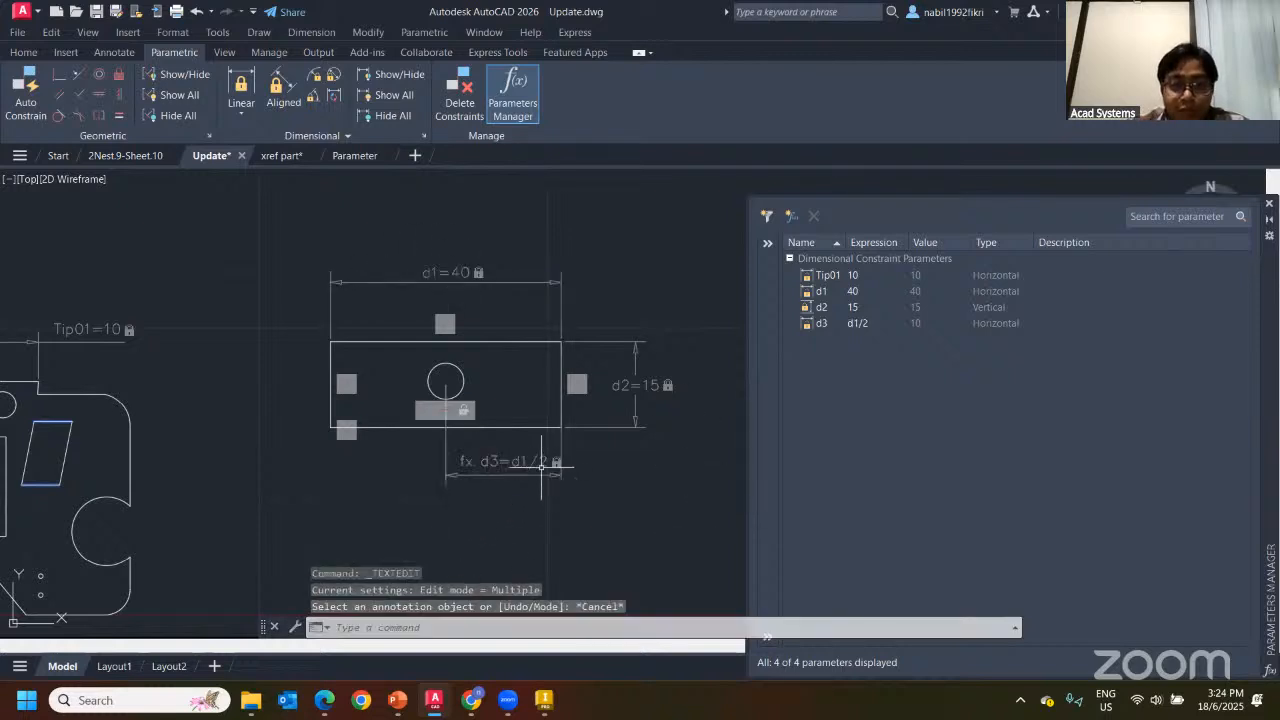
pyautogui.press('Escape')
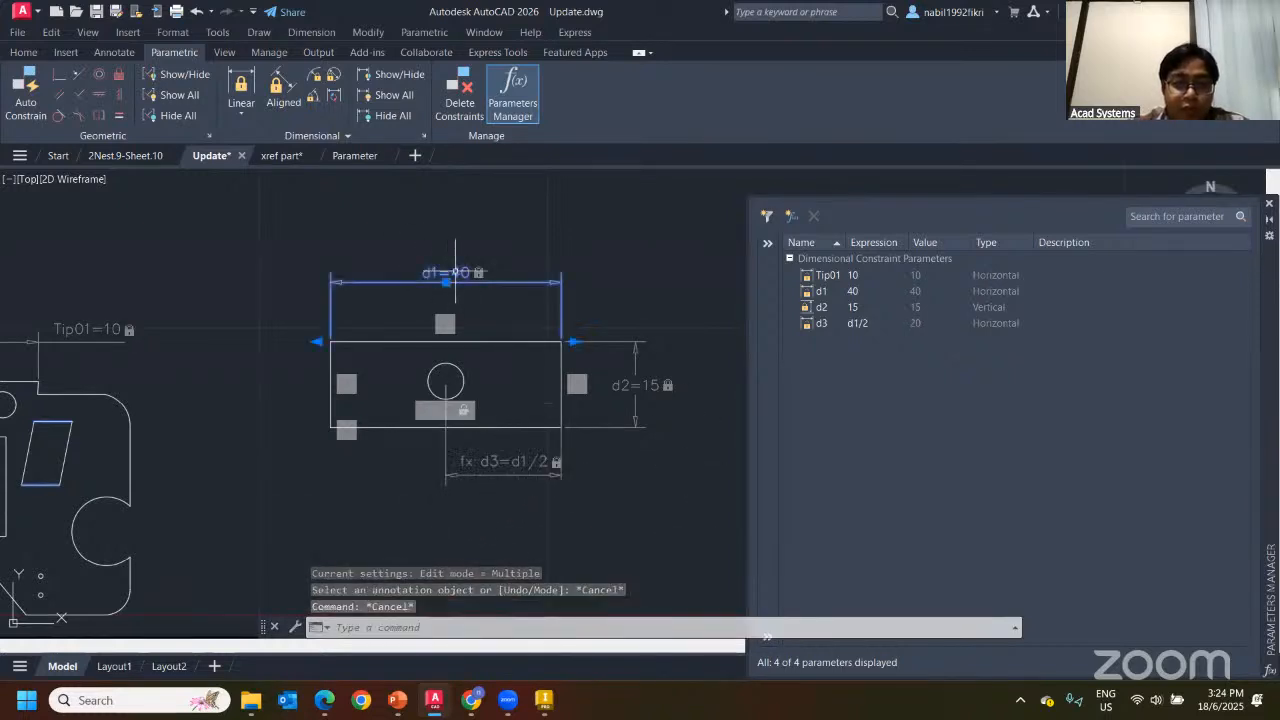
# Test the formula by setting d1 to 30, then back to 20
pyautogui.doubleClick(475, 282)
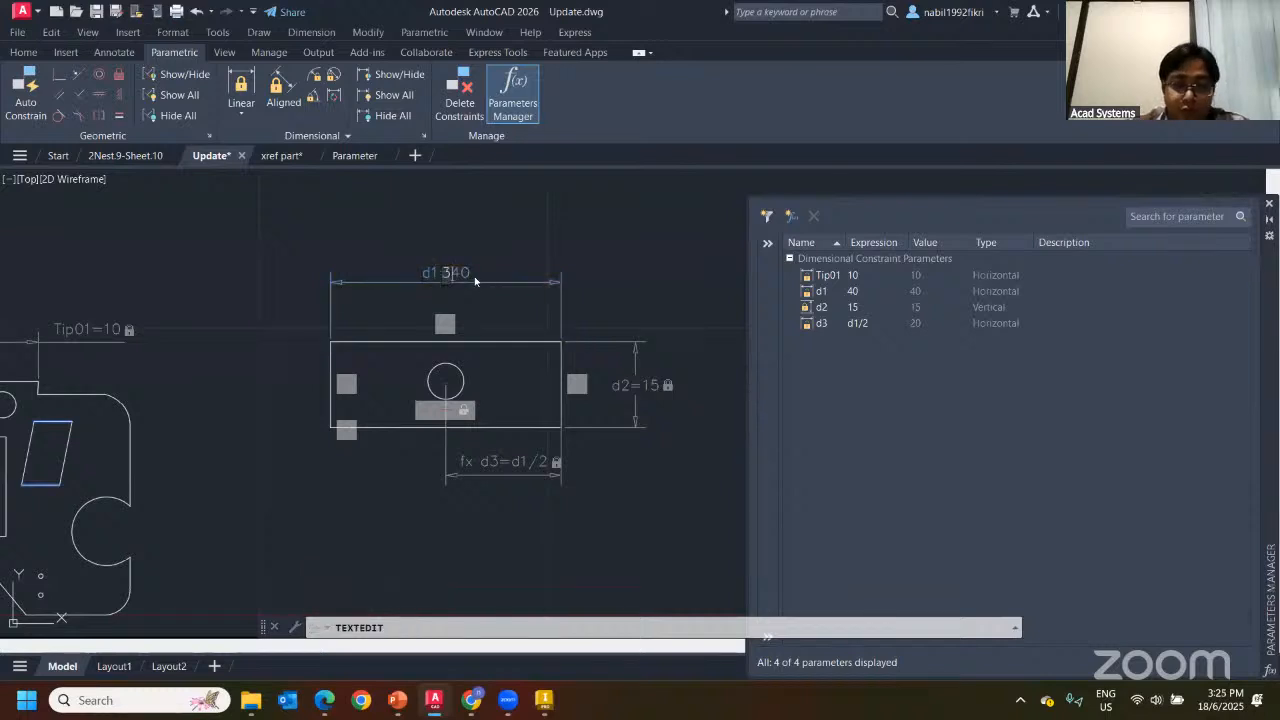
pyautogui.write('30')
pyautogui.press('Return')
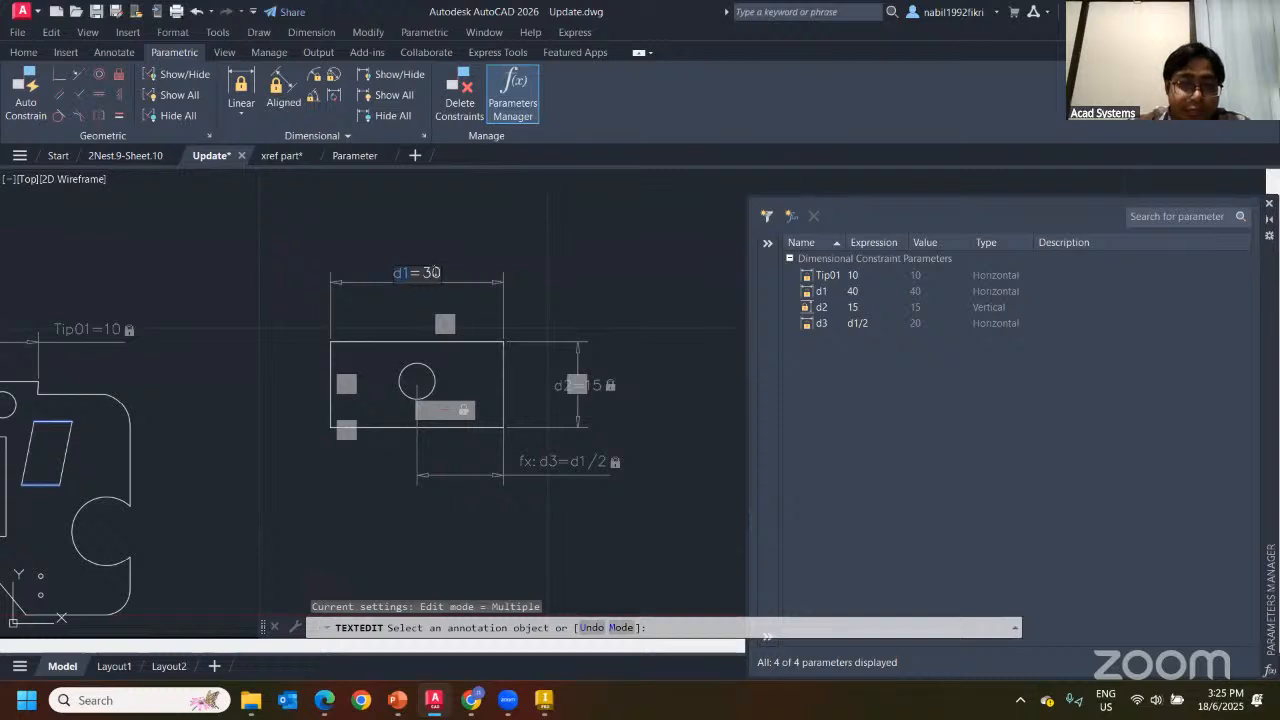
pyautogui.write('0')
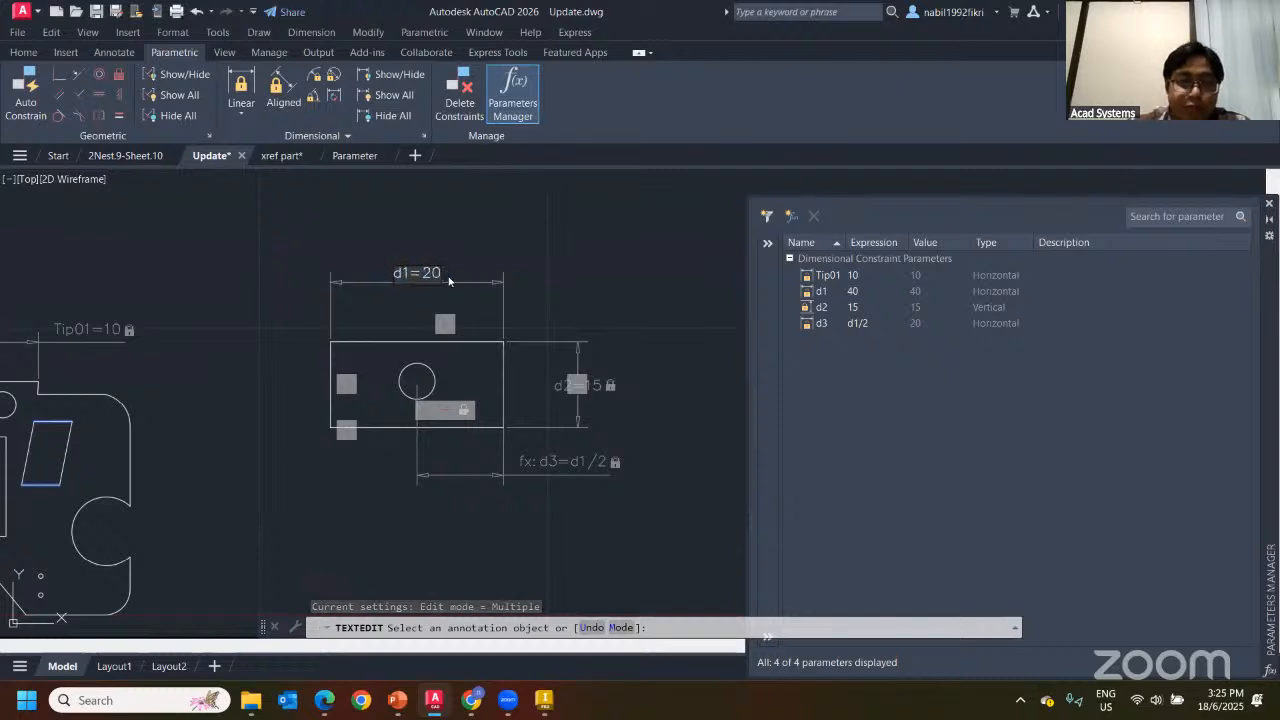
pyautogui.press('Return')
pyautogui.press('Escape')
pyautogui.moveTo(487, 322)
pyautogui.mouseDown(button='middle')
pyautogui.moveTo(500, 306)
pyautogui.moveTo(457, 329)
pyautogui.moveTo(475, 317)
pyautogui.mouseUp(button='middle')
pyautogui.scroll(2, 516, 310)
pyautogui.scroll(-2, 475, 317)
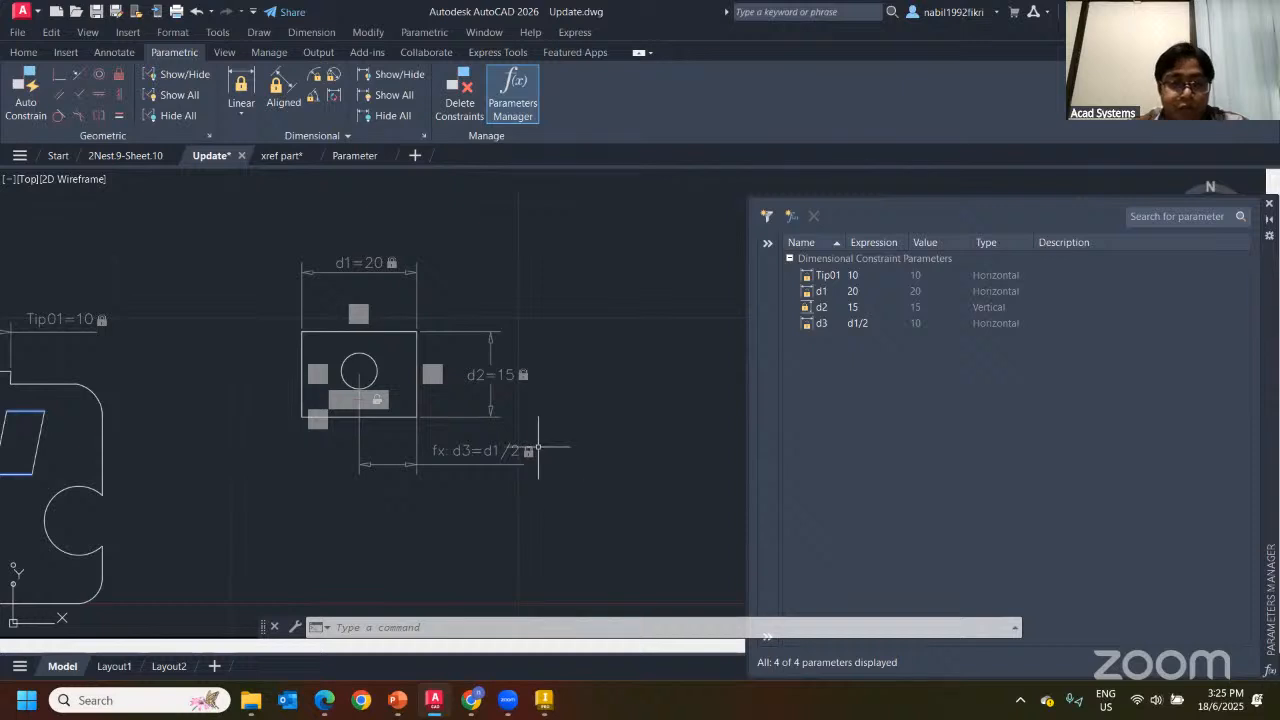
# In Inventor, view the Part4 plate and select the linked Parameter.dwg in the model tree
pyautogui.click(543, 700)
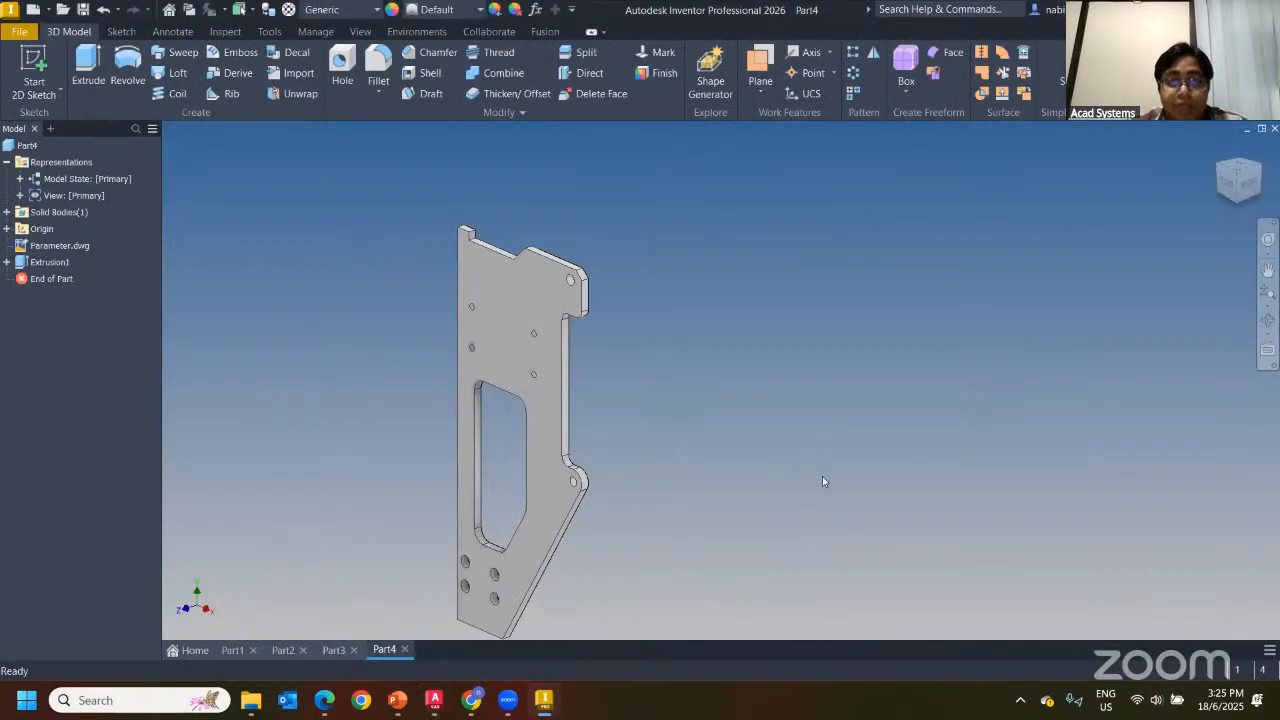
pyautogui.moveTo(738, 401); pyautogui.dragTo(748, 315, button='middle')
pyautogui.moveTo(747, 406); pyautogui.dragTo(805, 437, button='middle')
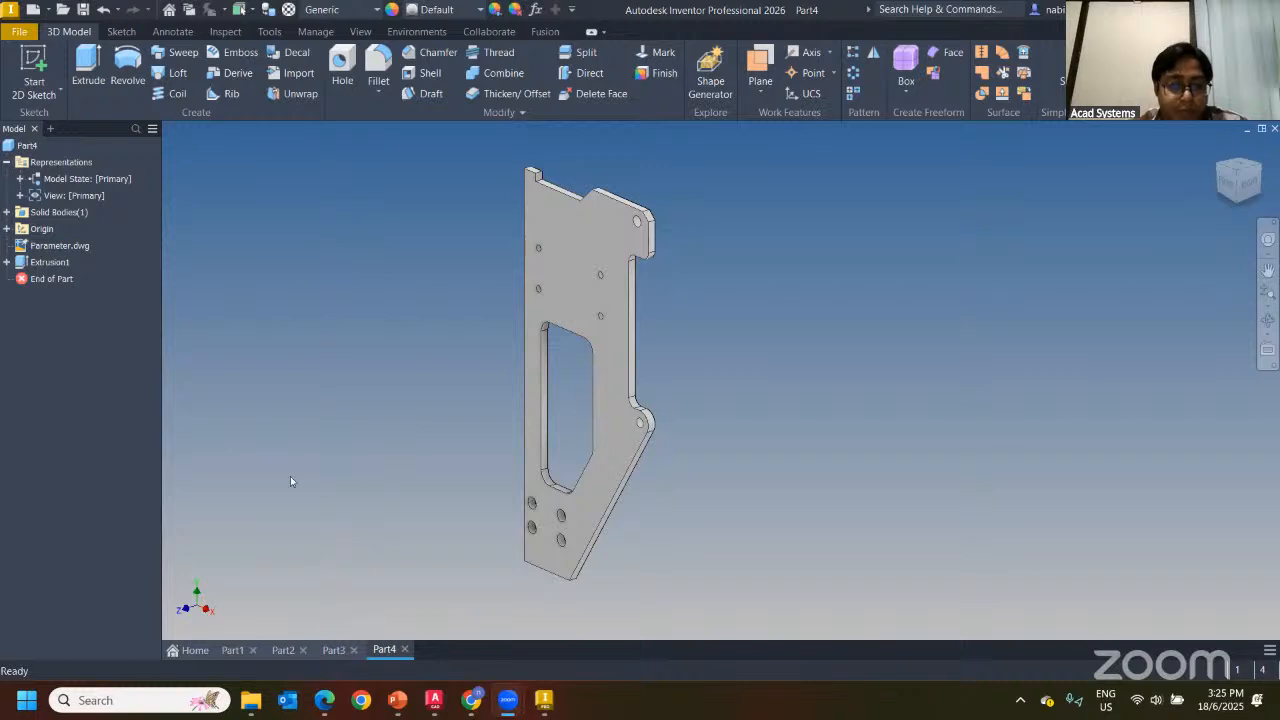
pyautogui.click(39, 250)
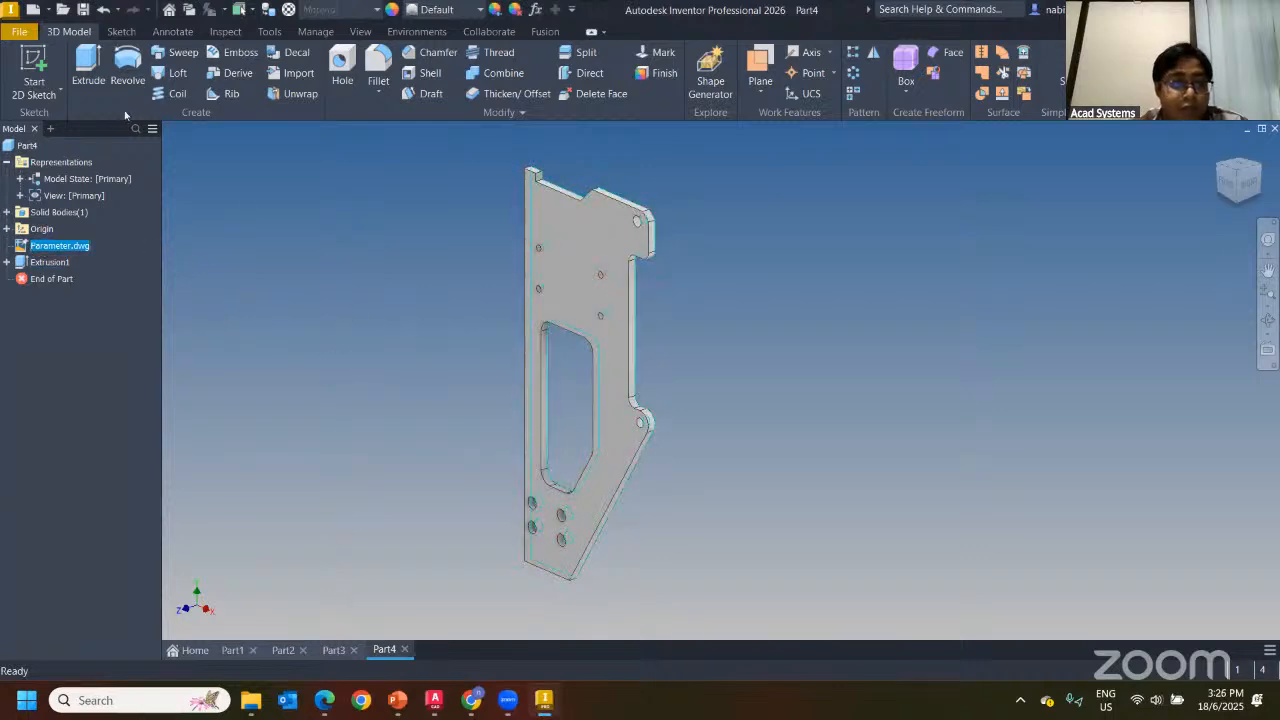
# Save the part as Part4.ipt and close the Part4 document
pyautogui.click(83, 9)
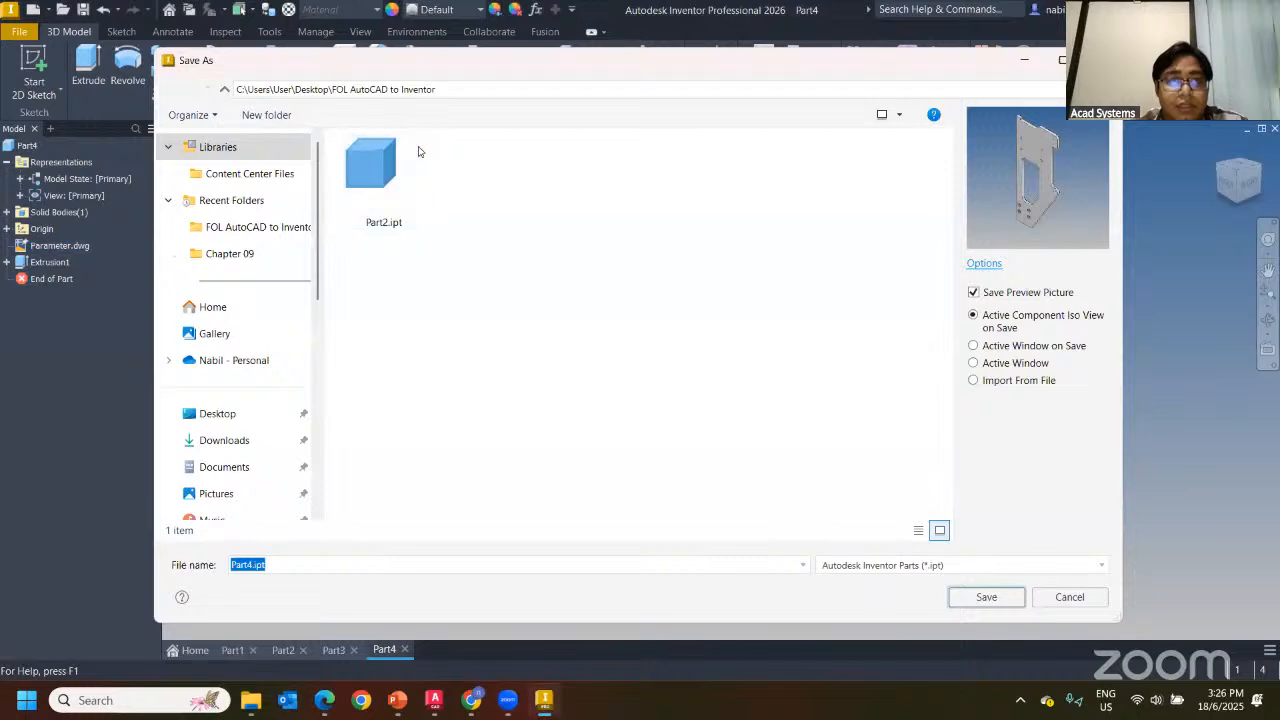
pyautogui.click(986, 597)
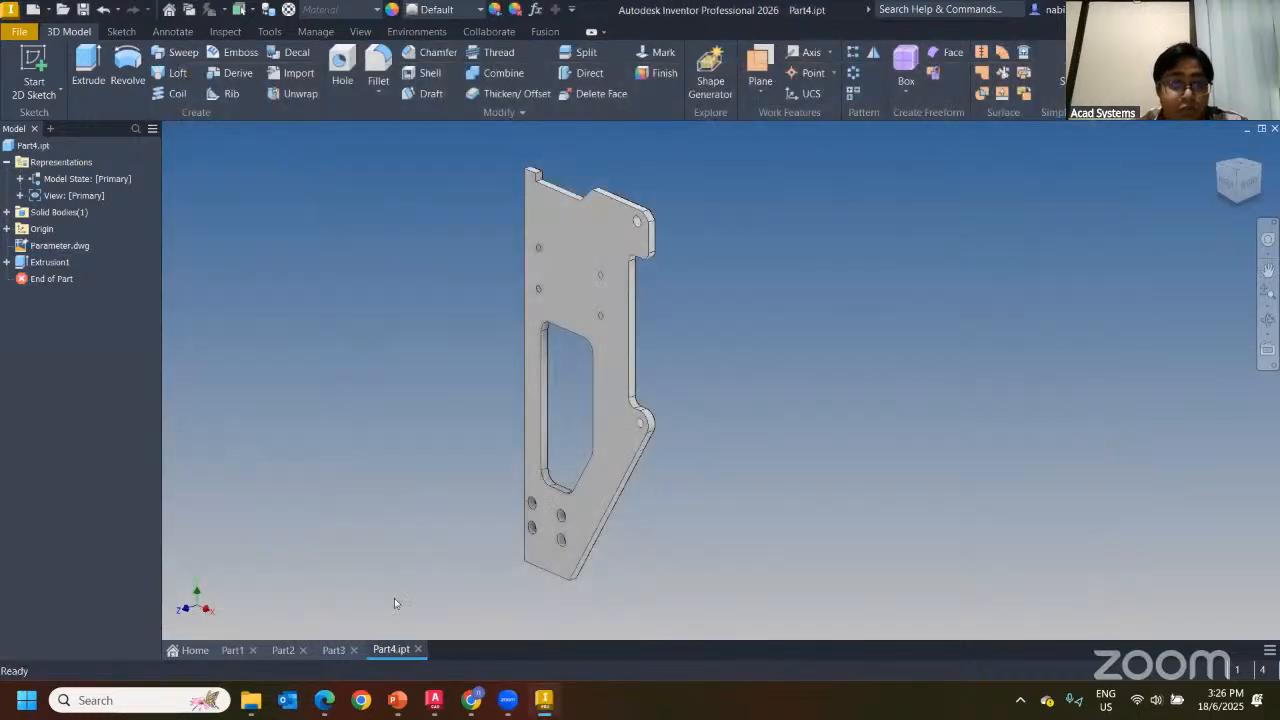
pyautogui.click(404, 649)
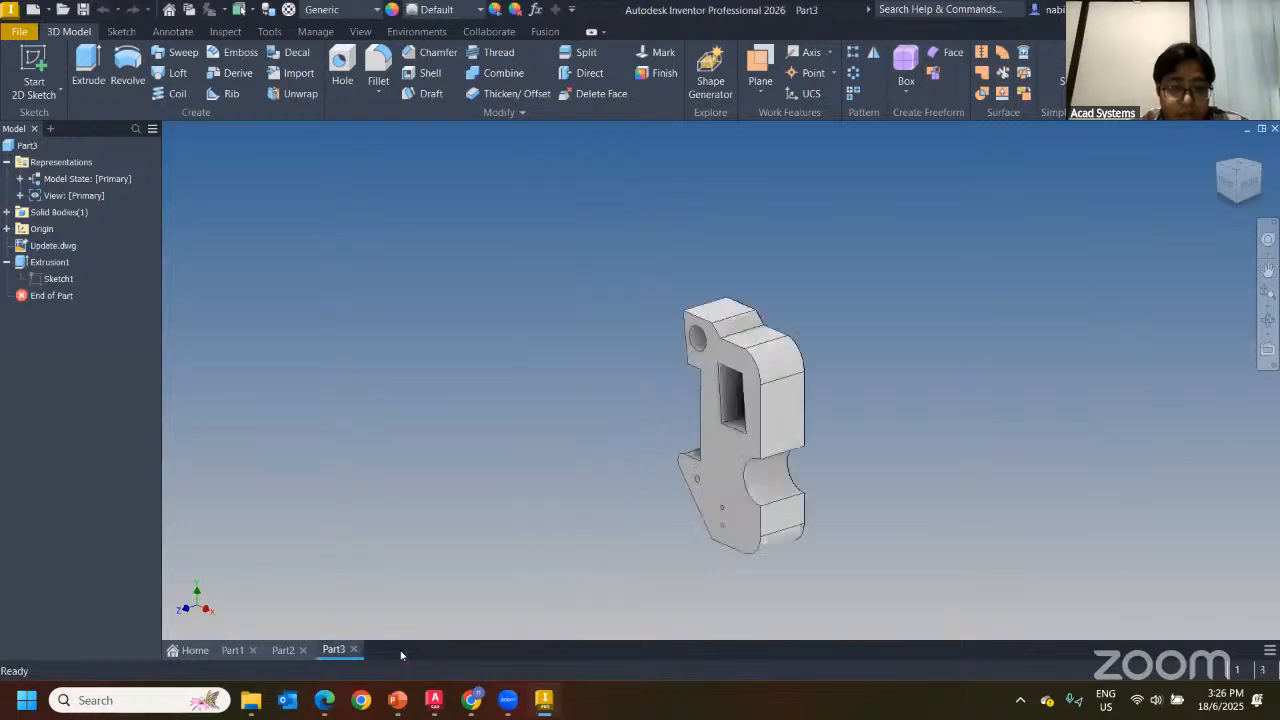
# Close the Parameters Manager and Parameter.dwg, then bring up the FOL AutoCAD to Inventor folder
pyautogui.click(433, 700)
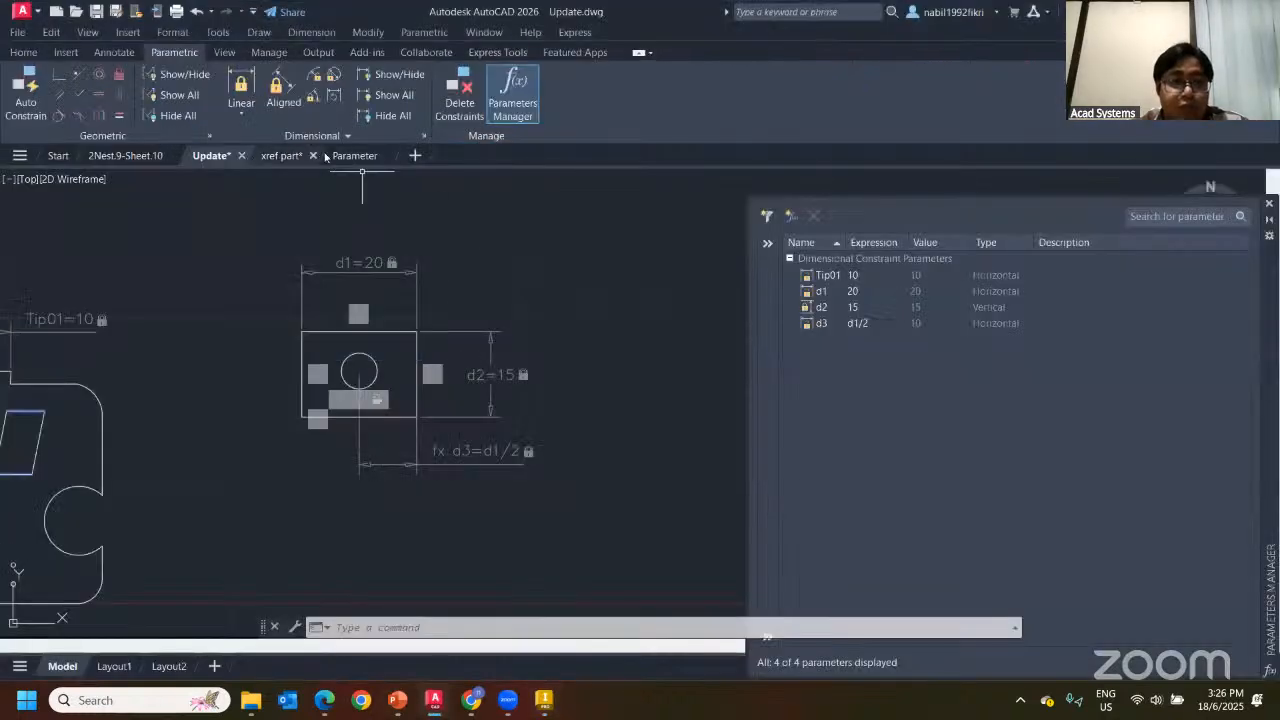
pyautogui.click(362, 156)
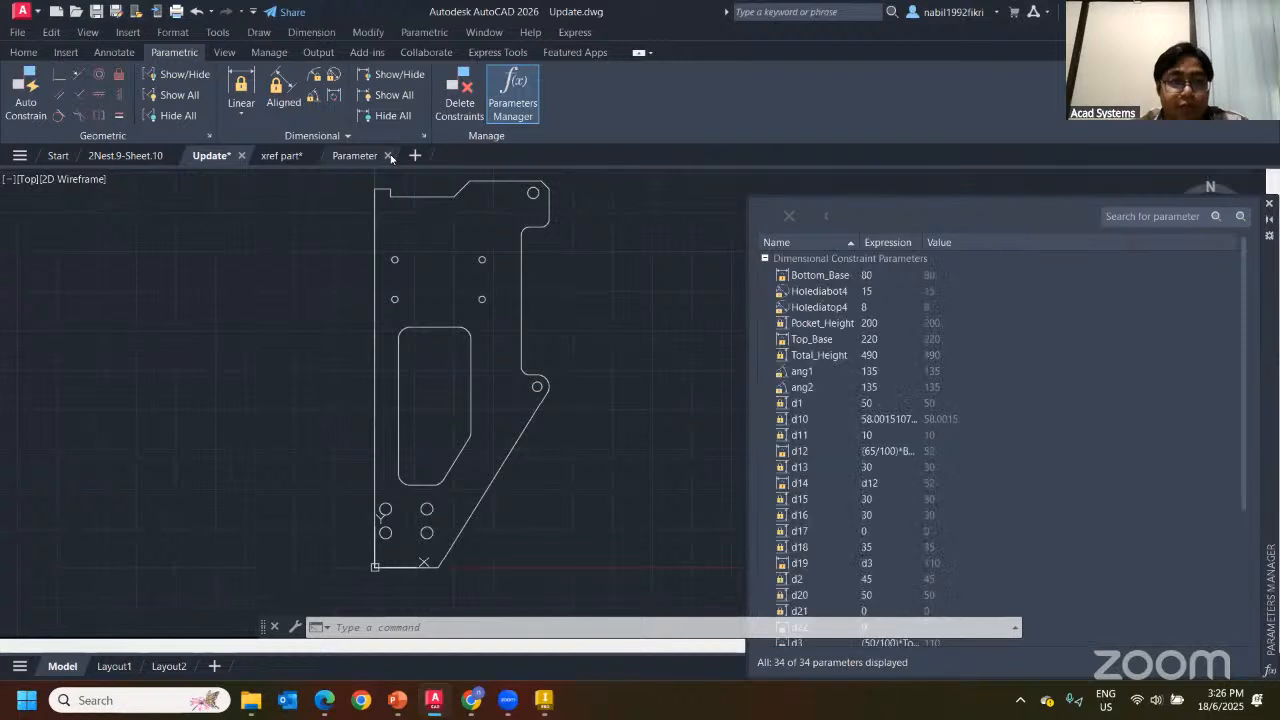
pyautogui.click(1268, 204)
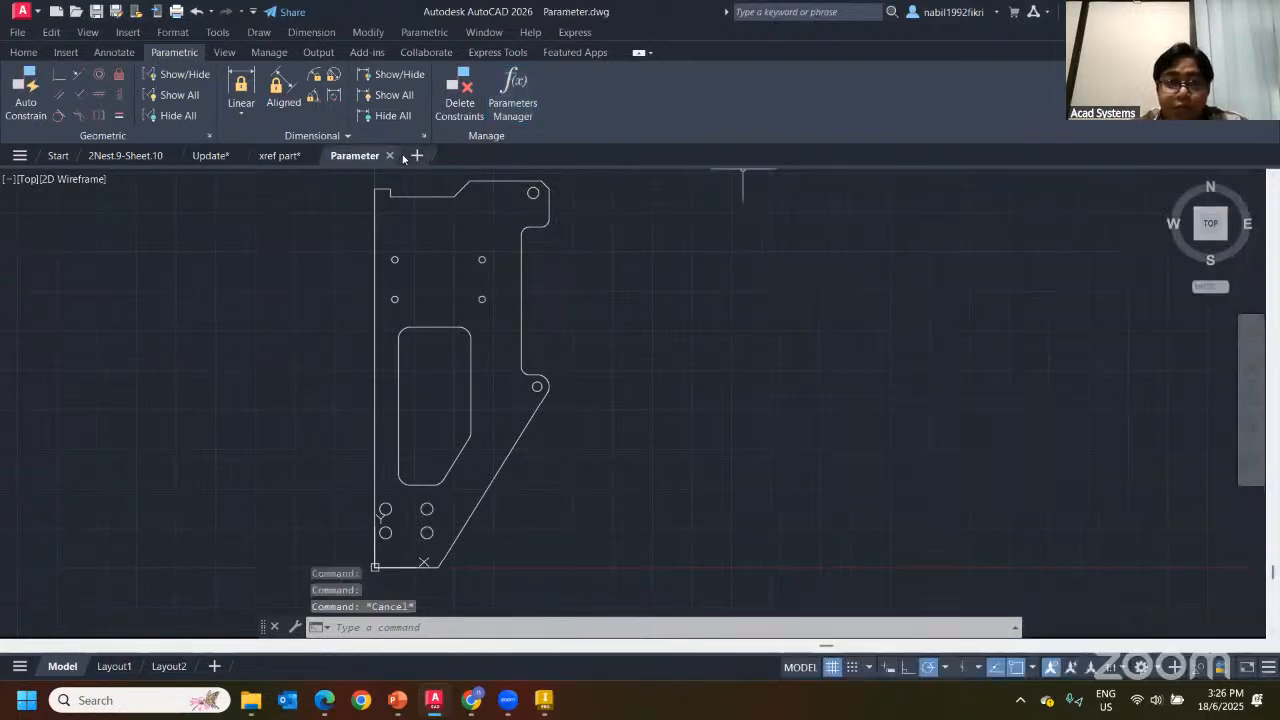
pyautogui.click(388, 156)
pyautogui.click(355, 321)
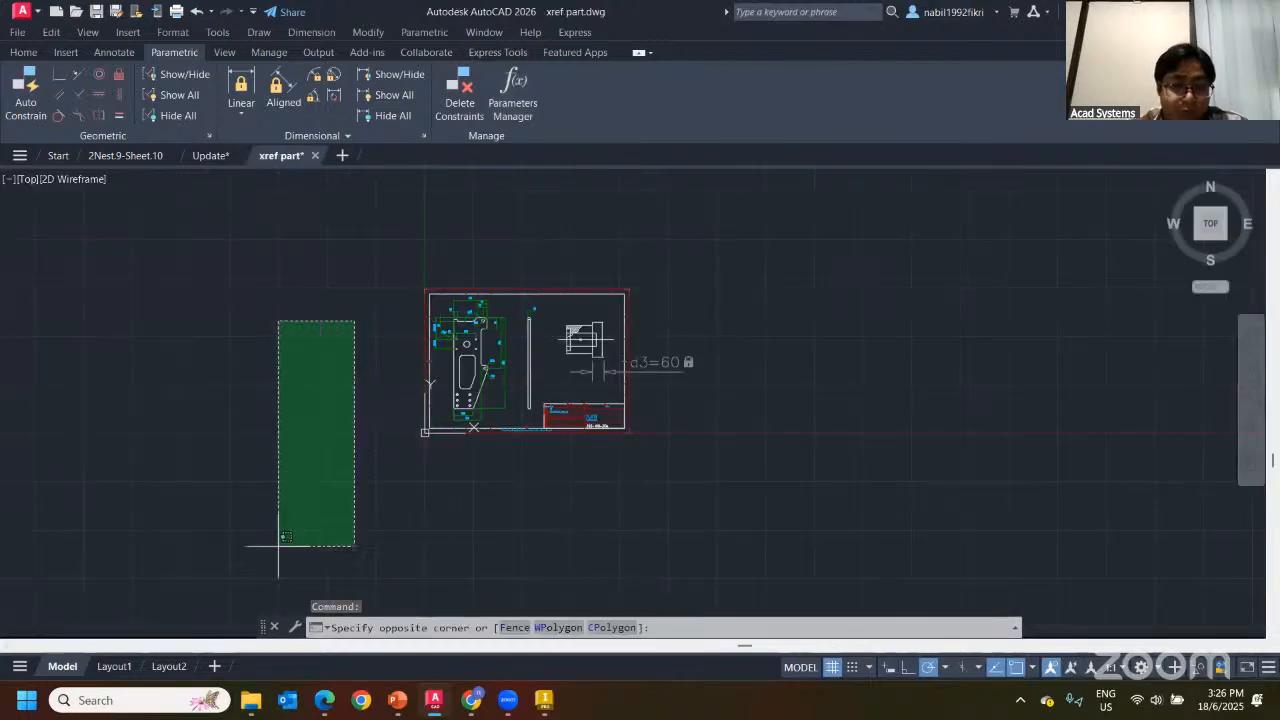
pyautogui.click(250, 700)
pyautogui.click(230, 612)
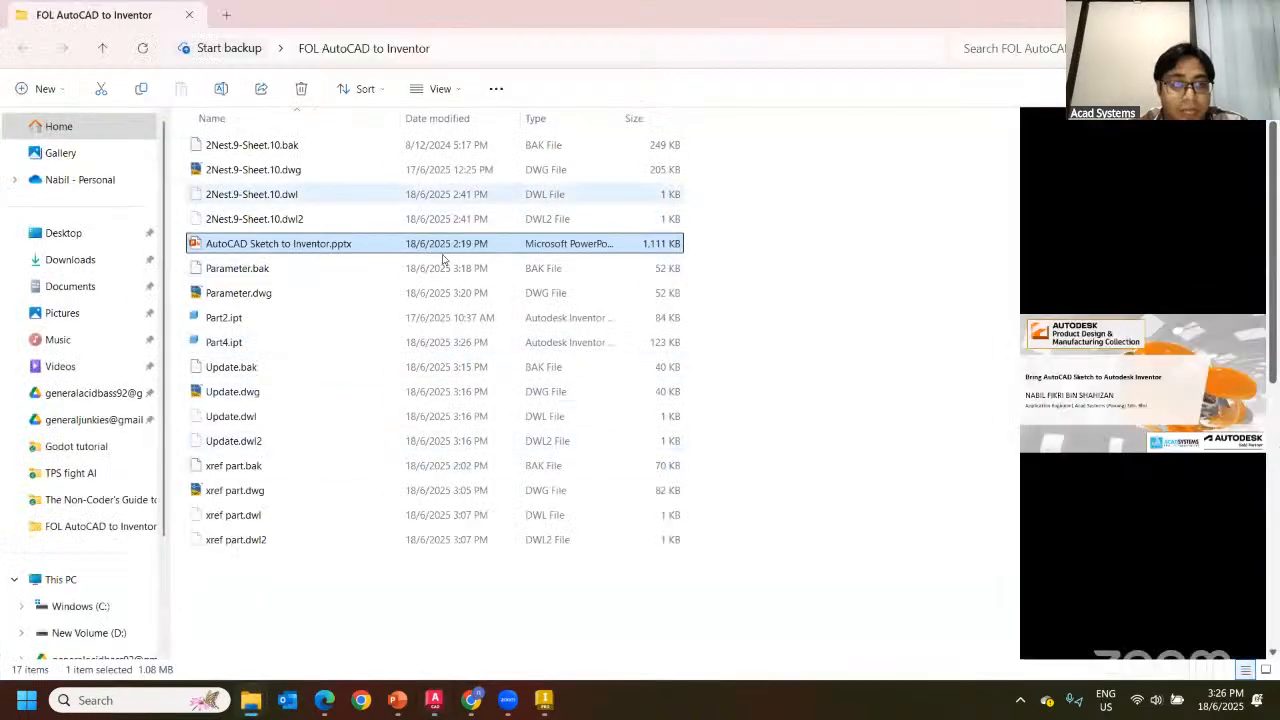
# Create a New folder inside FOL AutoCAD to Inventor
pyautogui.rightClick(772, 309)
pyautogui.moveTo(1027, 418)
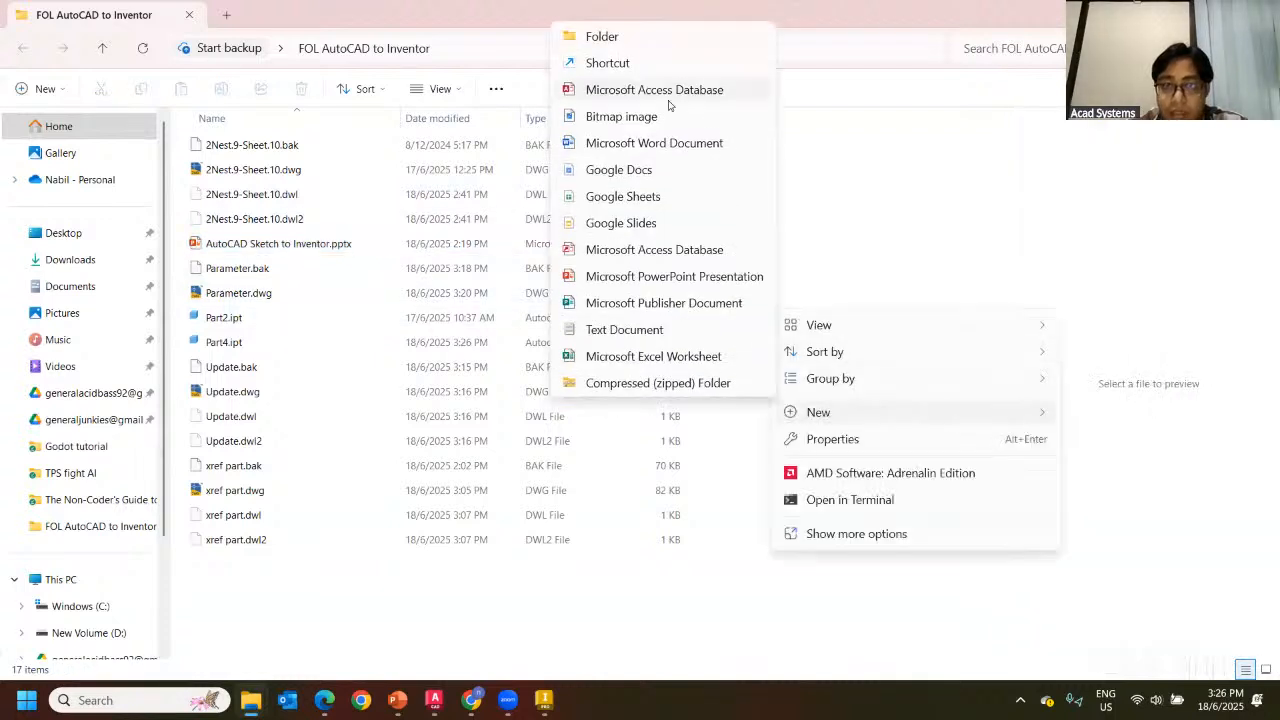
pyautogui.rightClick(549, 585)
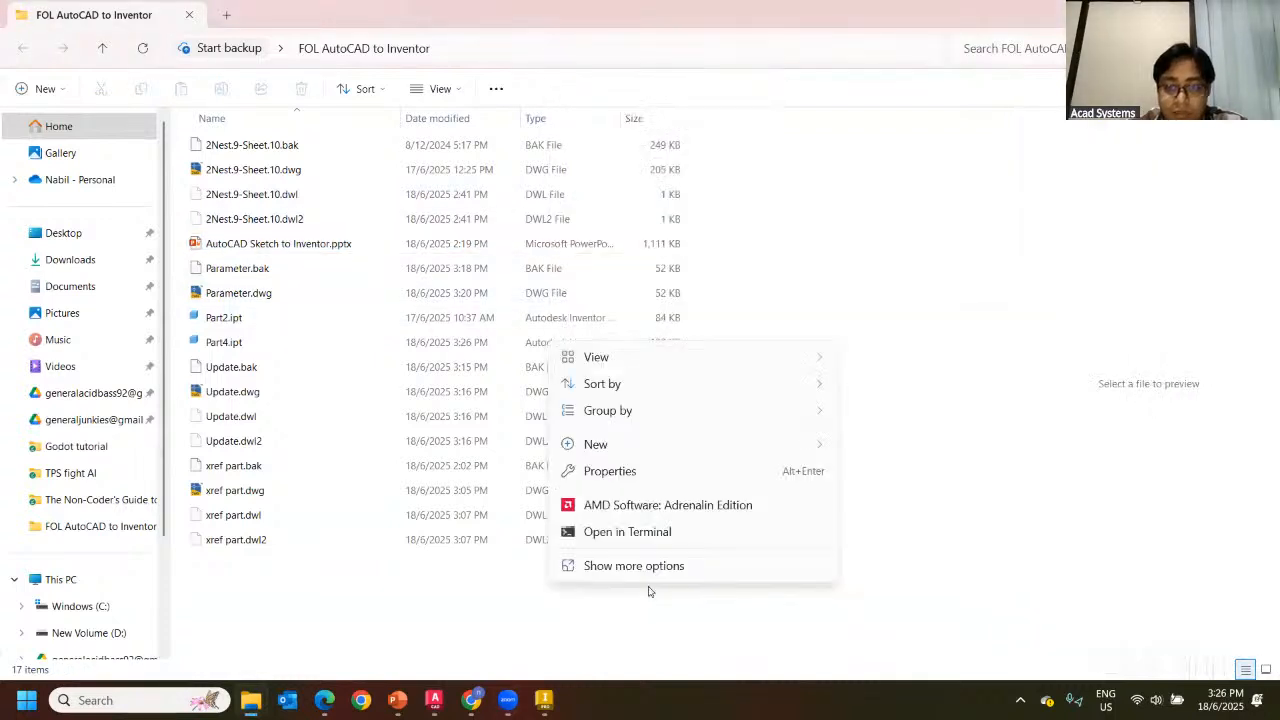
pyautogui.moveTo(692, 438)
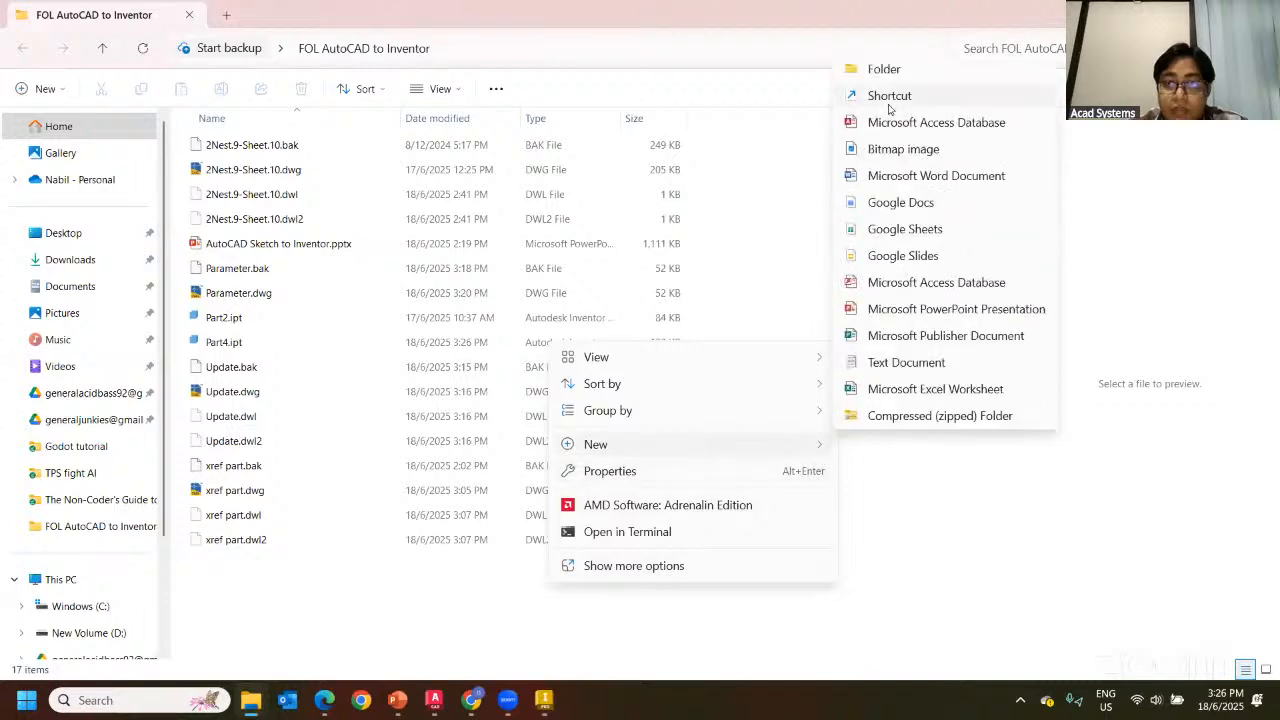
pyautogui.rightClick(716, 610)
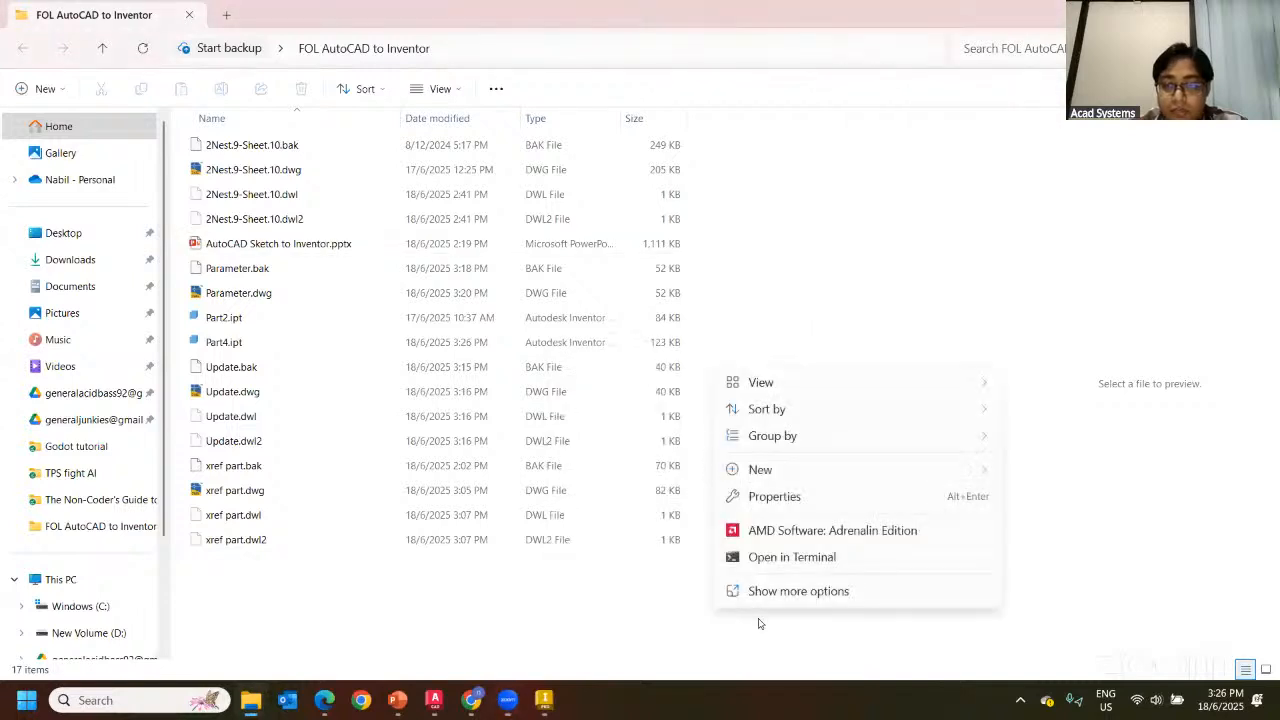
pyautogui.moveTo(891, 466)
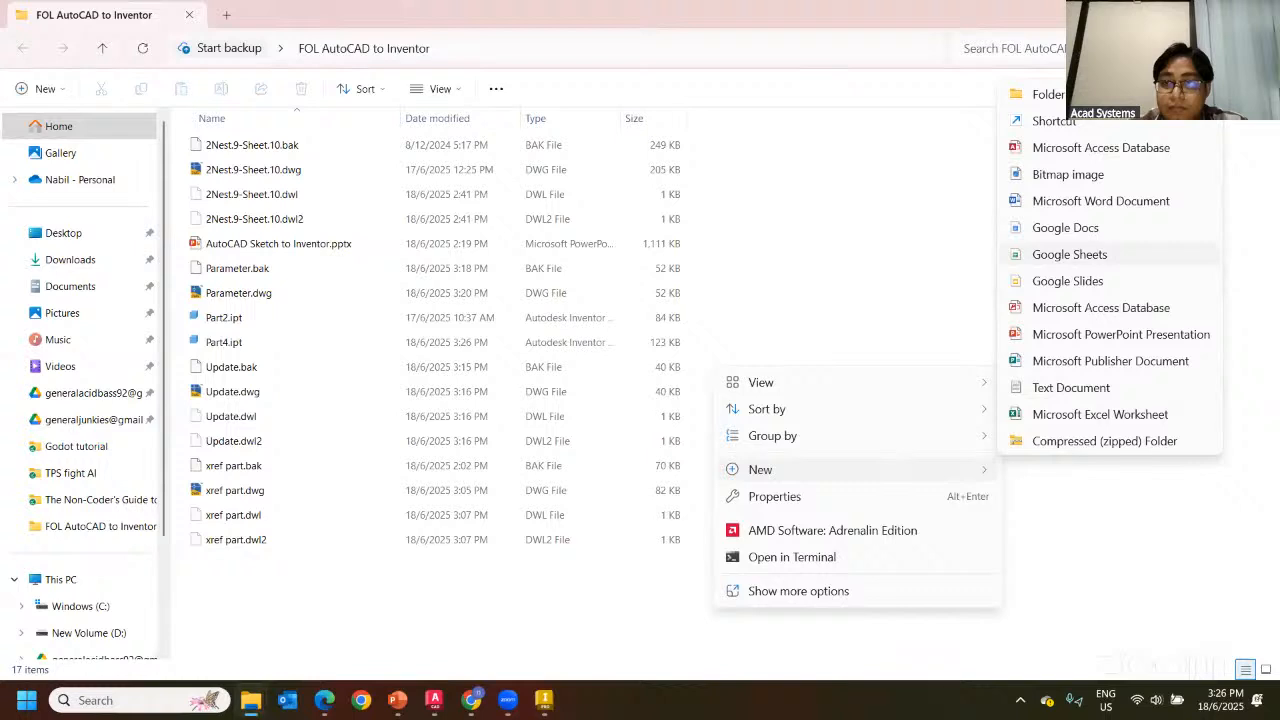
pyautogui.click(1045, 94)
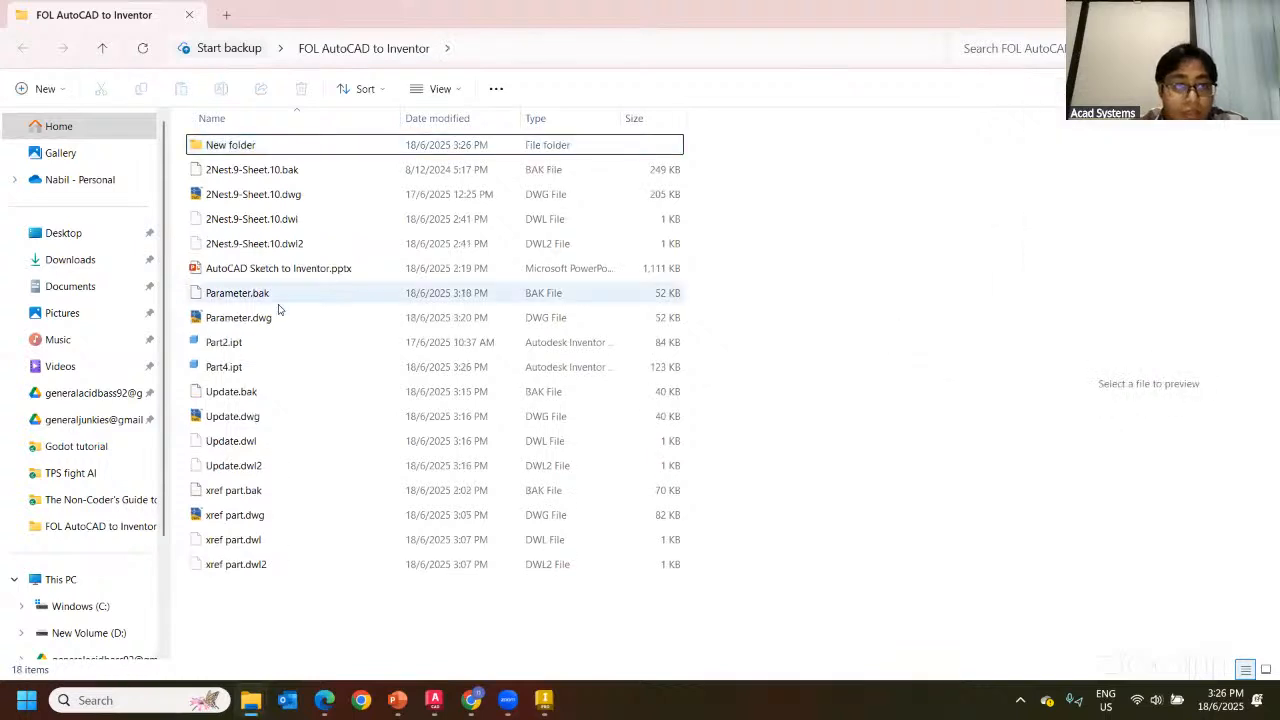
# Move Parameter.dwg into New folder and select Part4.ipt
pyautogui.moveTo(238, 317); pyautogui.dragTo(281, 197)
pyautogui.moveTo(229, 150); pyautogui.dragTo(229, 145)
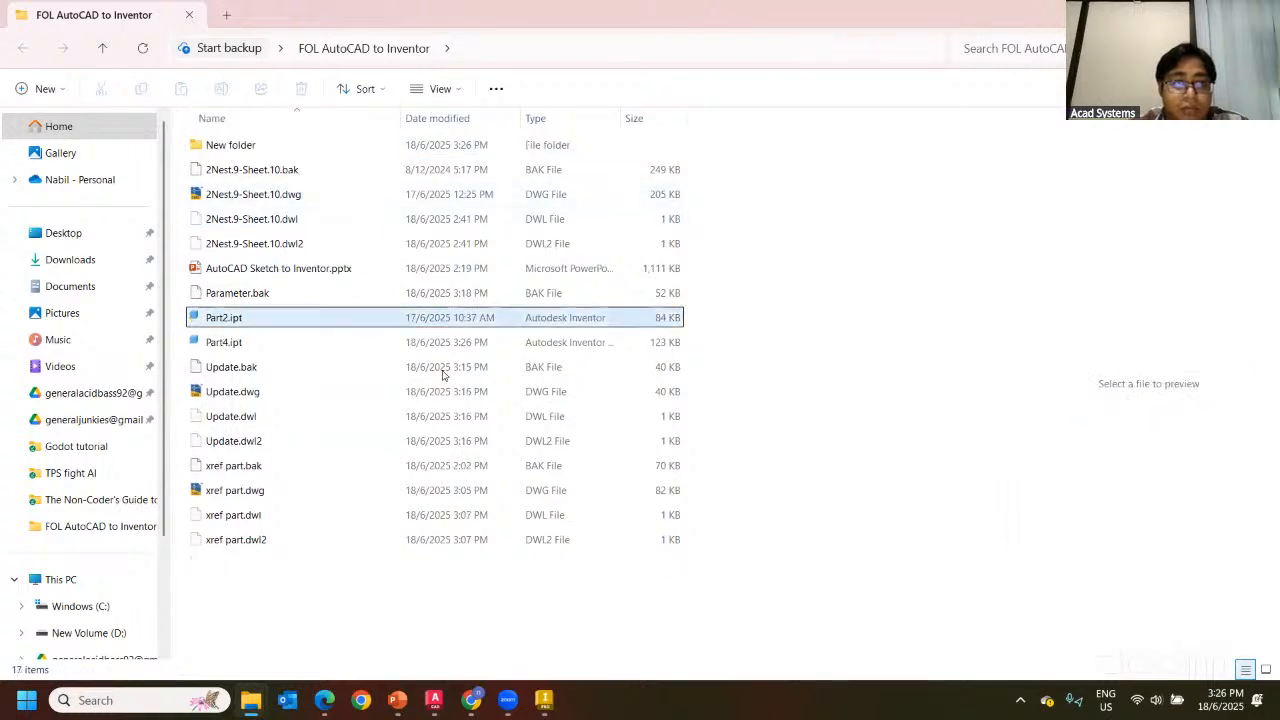
pyautogui.click(224, 346)
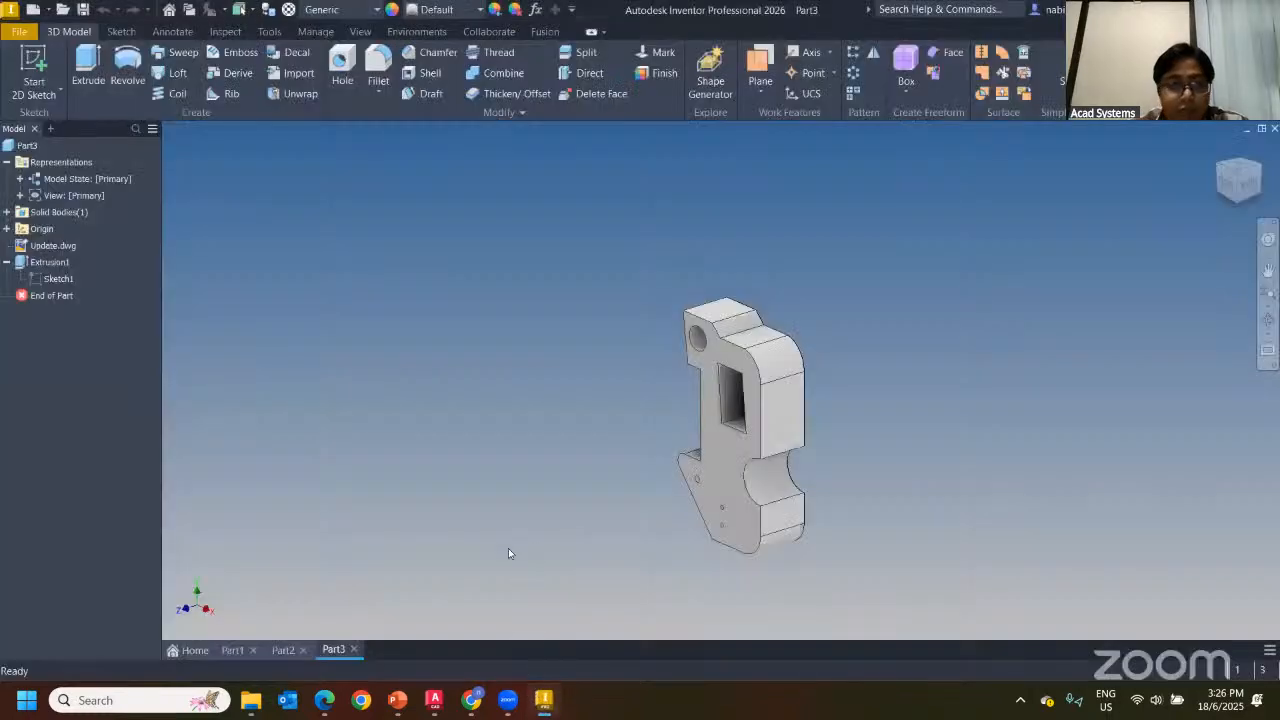
# Open Part4.ipt in Inventor, skipping all unresolved Parameter.dwg links
pyautogui.click(546, 707)
pyautogui.click(548, 706)
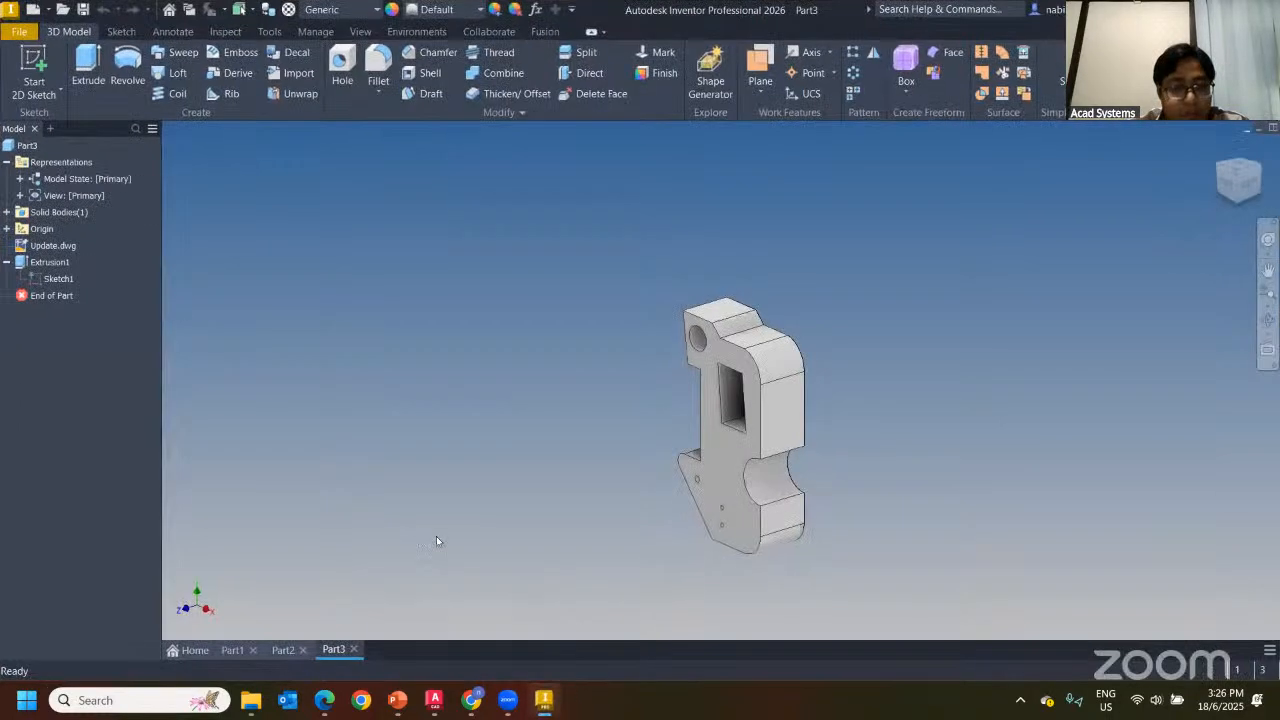
pyautogui.click(552, 705)
pyautogui.click(550, 706)
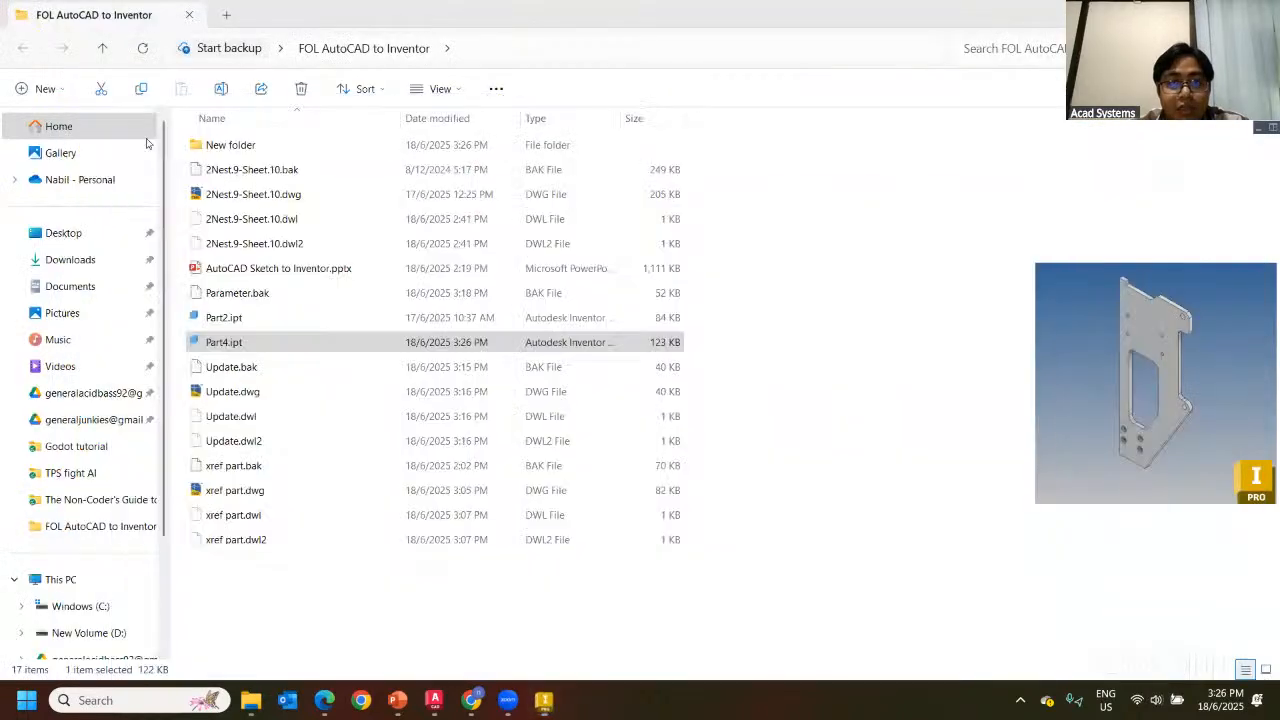
pyautogui.click(66, 10)
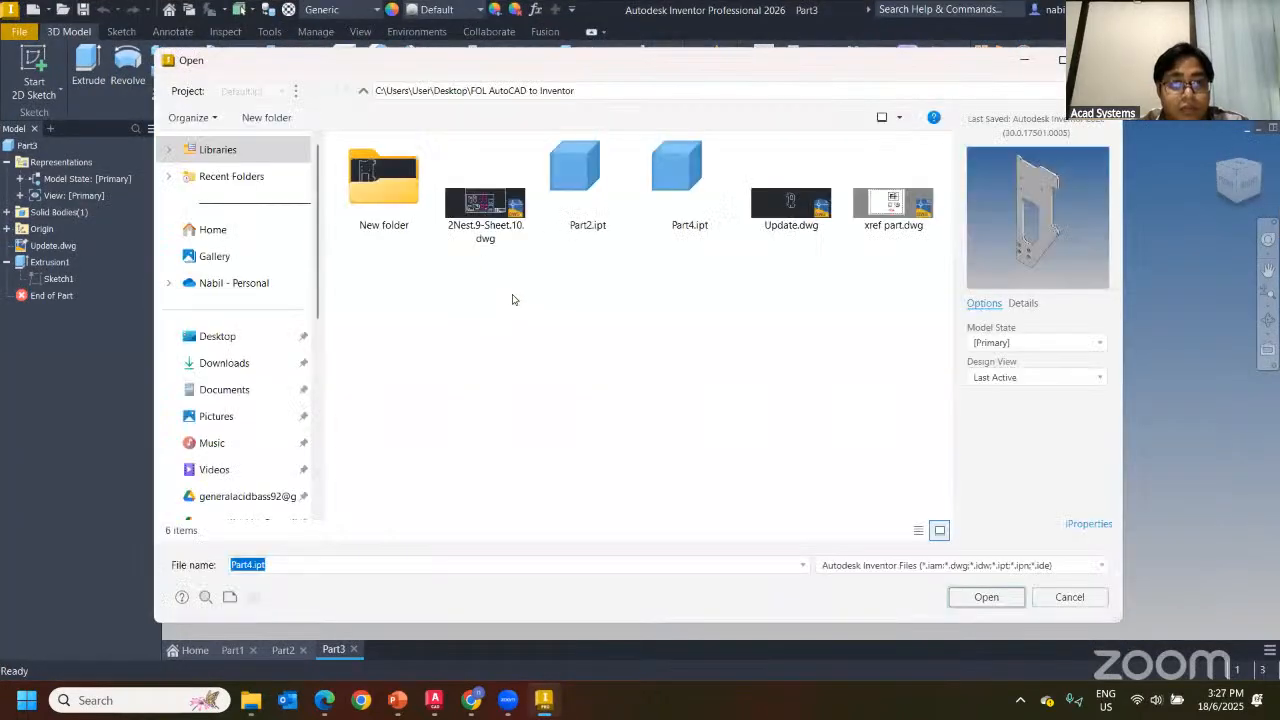
pyautogui.doubleClick(690, 200)
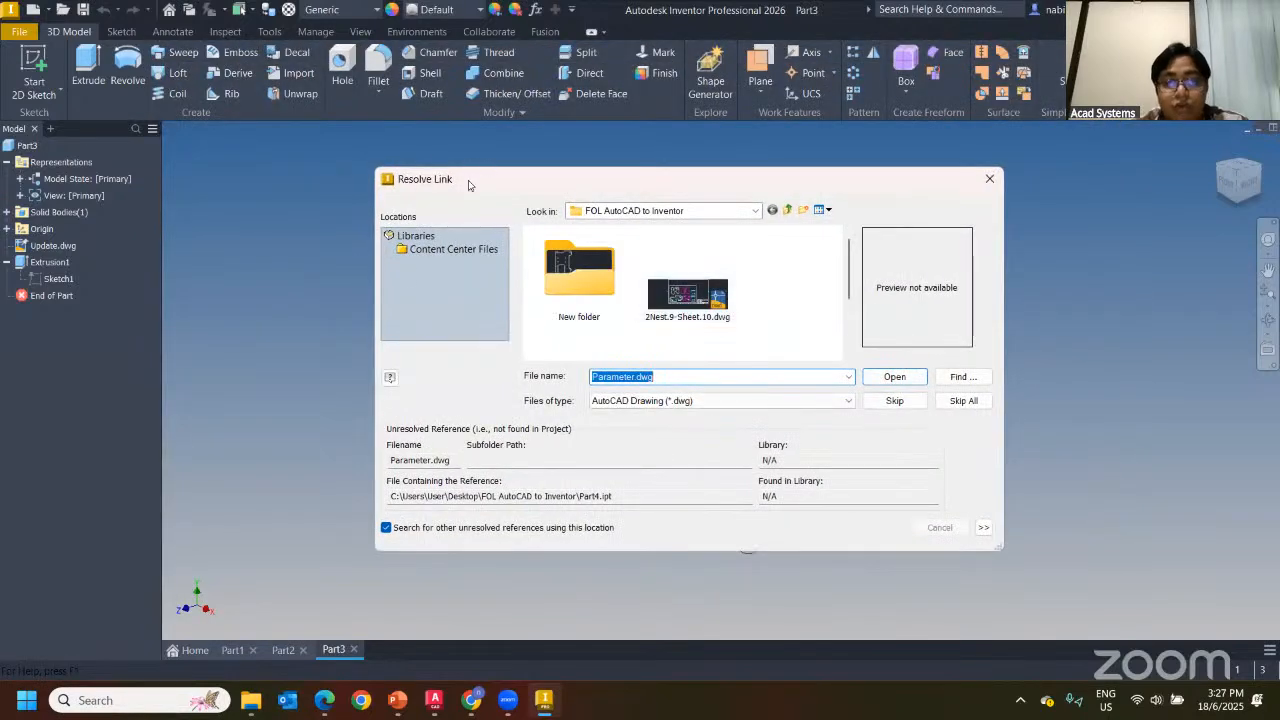
pyautogui.moveTo(464, 180); pyautogui.dragTo(462, 172)
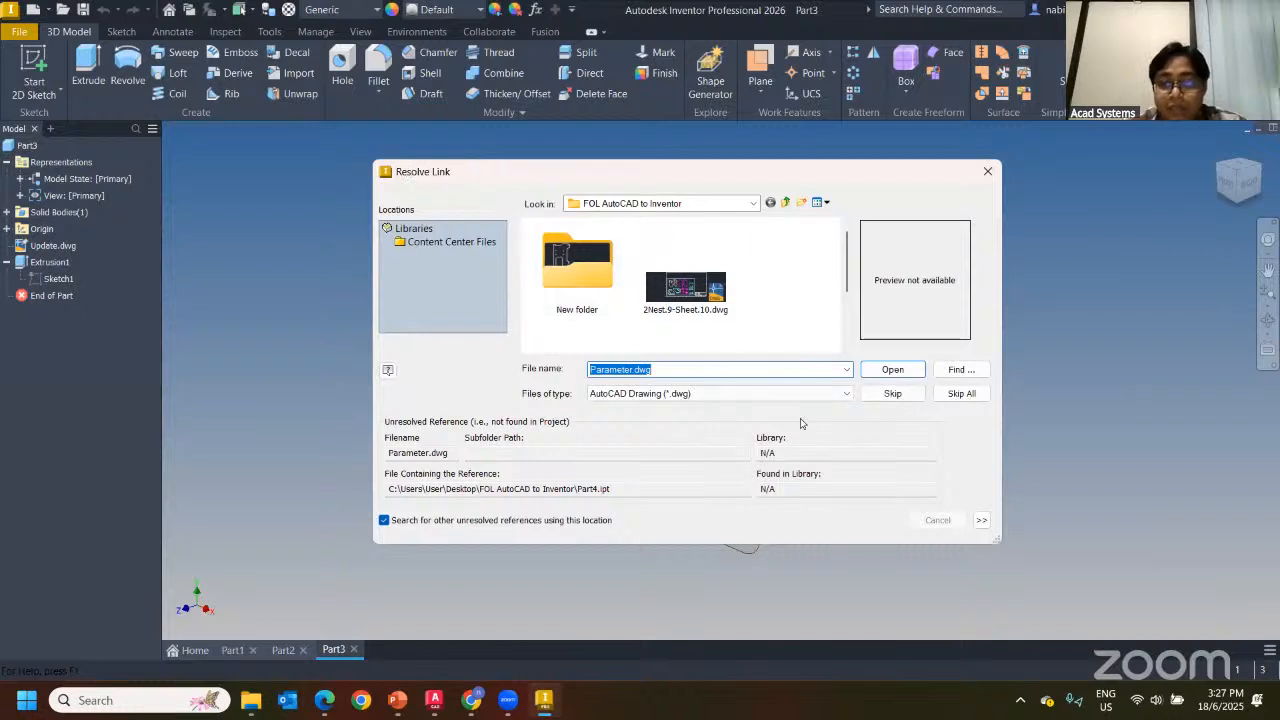
pyautogui.click(961, 394)
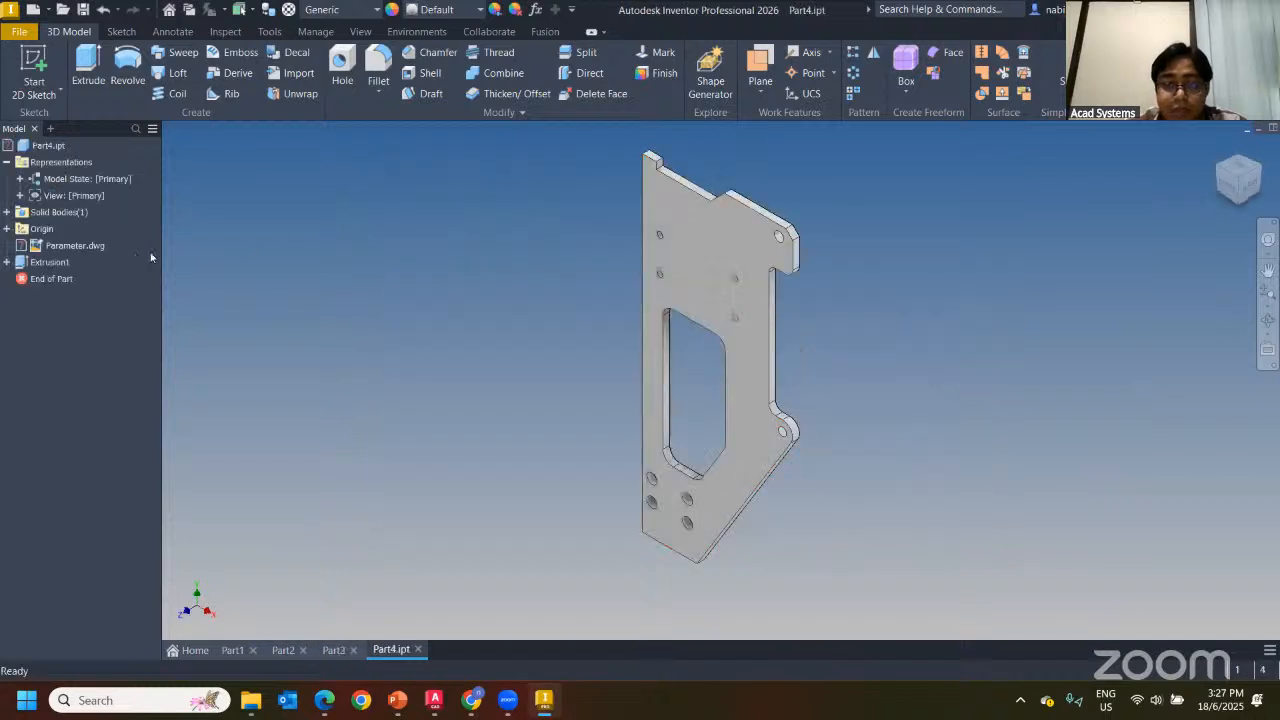
# Expand Extrusion1 and open its Sketch1 for editing
pyautogui.click(48, 262)
pyautogui.click(8, 262)
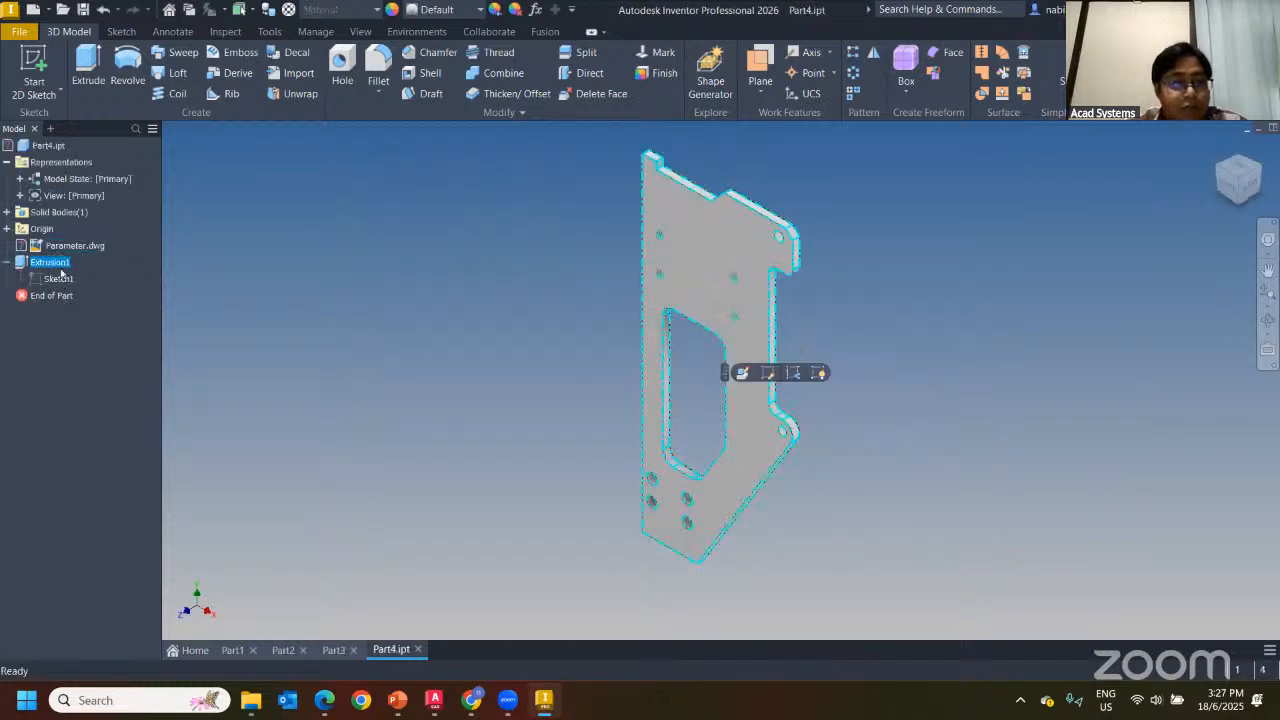
pyautogui.click(450, 244)
pyautogui.click(40, 263)
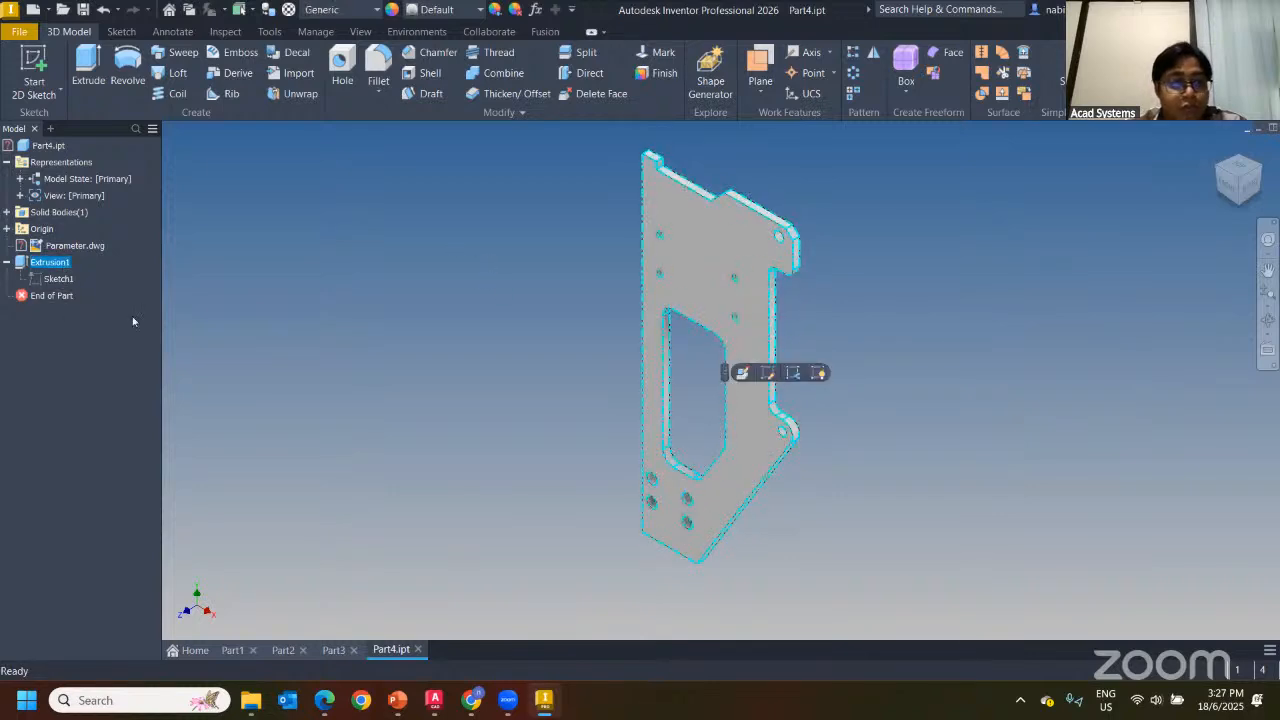
pyautogui.click(50, 280)
pyautogui.doubleClick(755, 438)
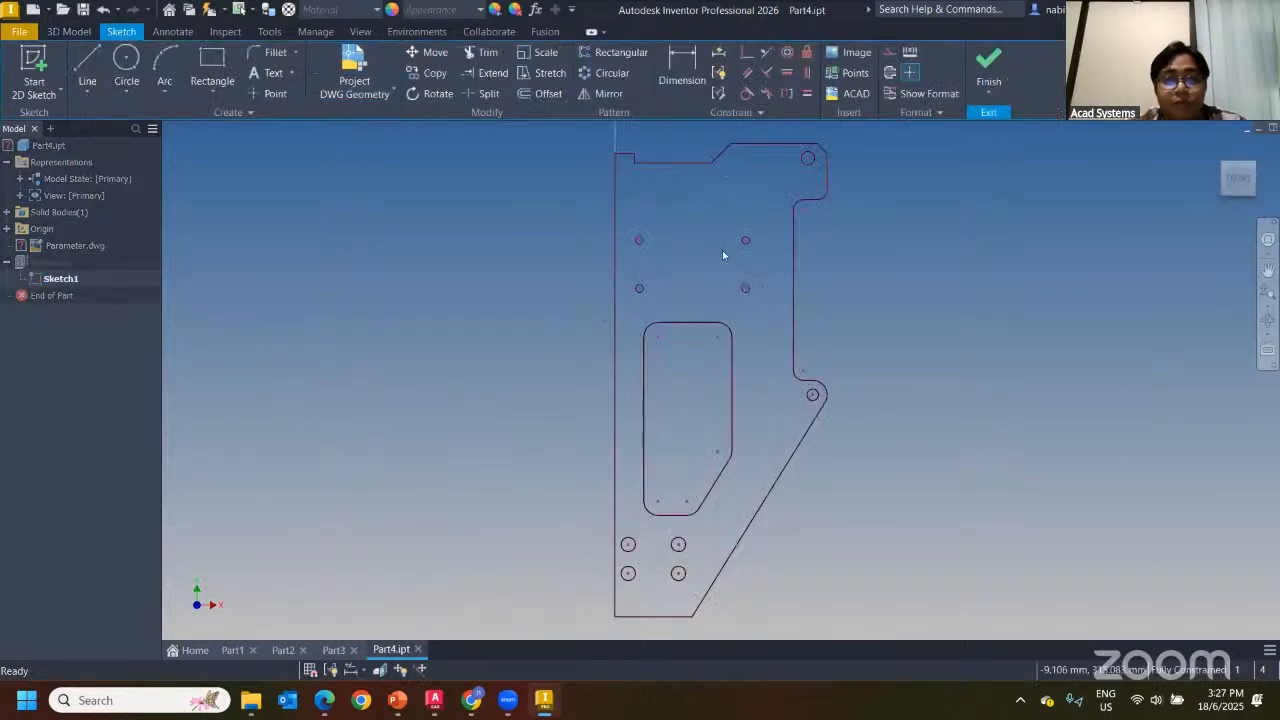
# Try to finish Sketch1, cancel at the problems report, and try finishing again
pyautogui.click(986, 62)
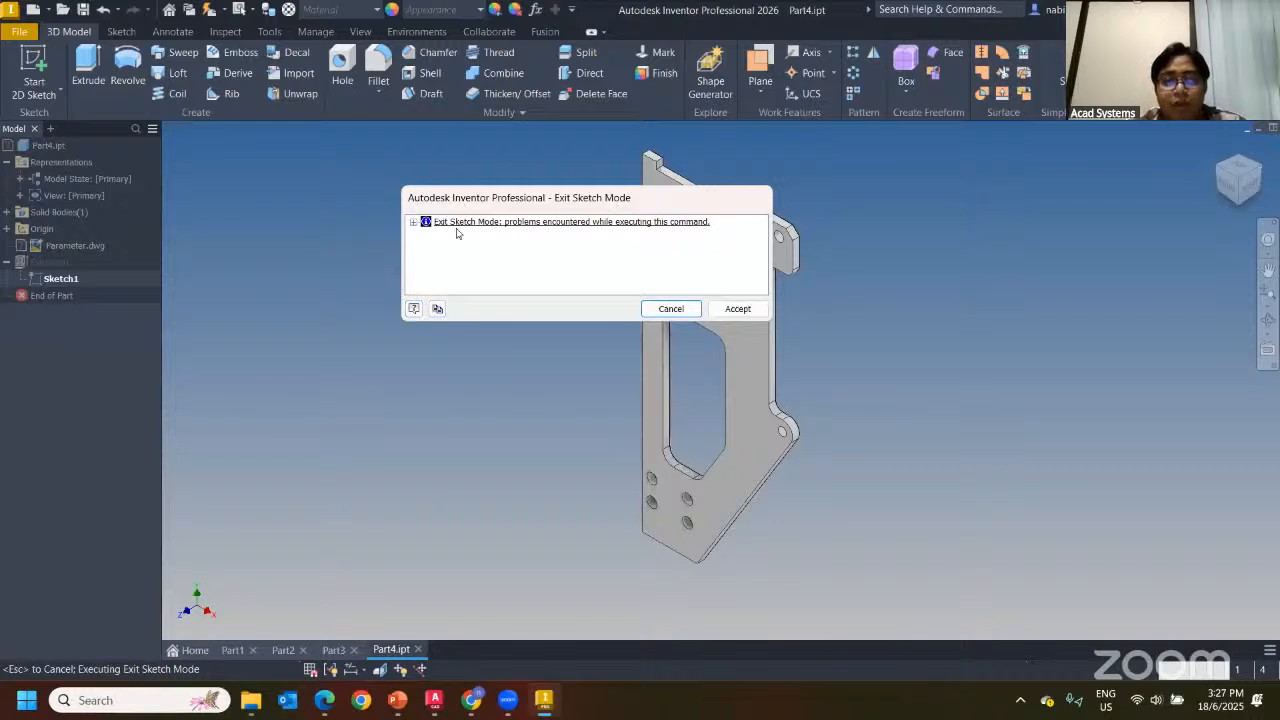
pyautogui.moveTo(617, 207); pyautogui.dragTo(508, 208)
pyautogui.press('Escape')
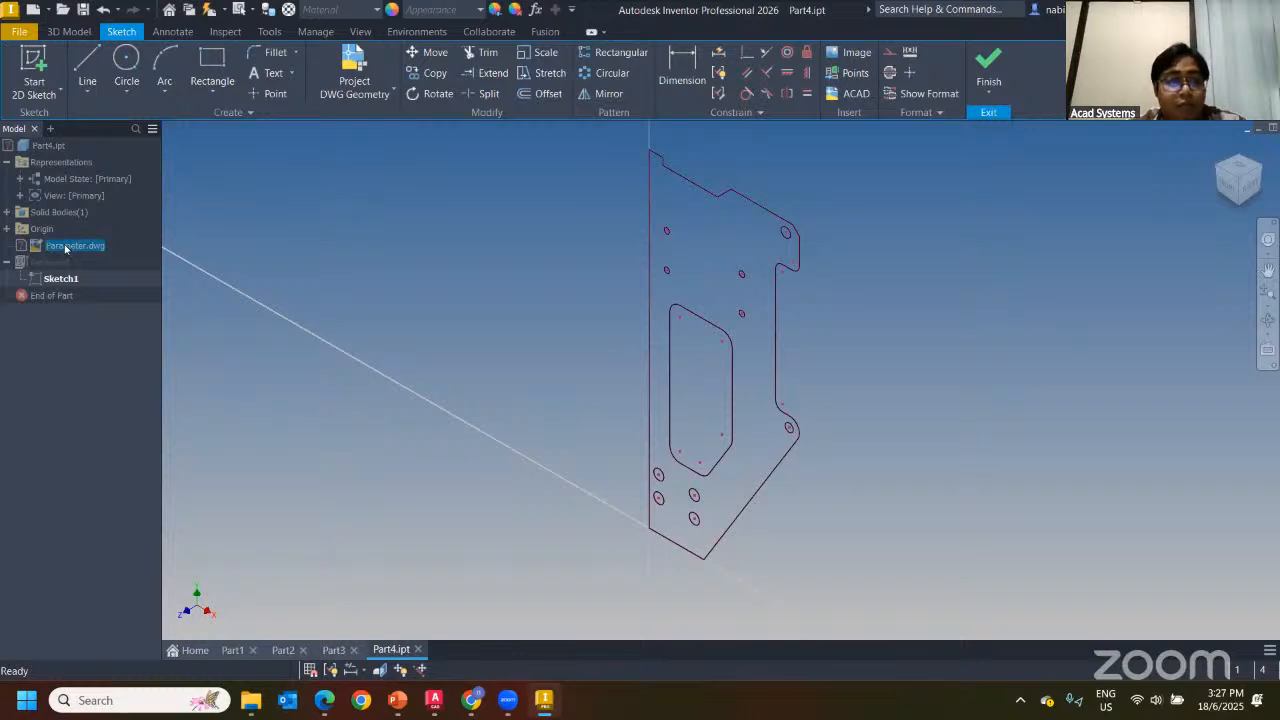
pyautogui.click(990, 66)
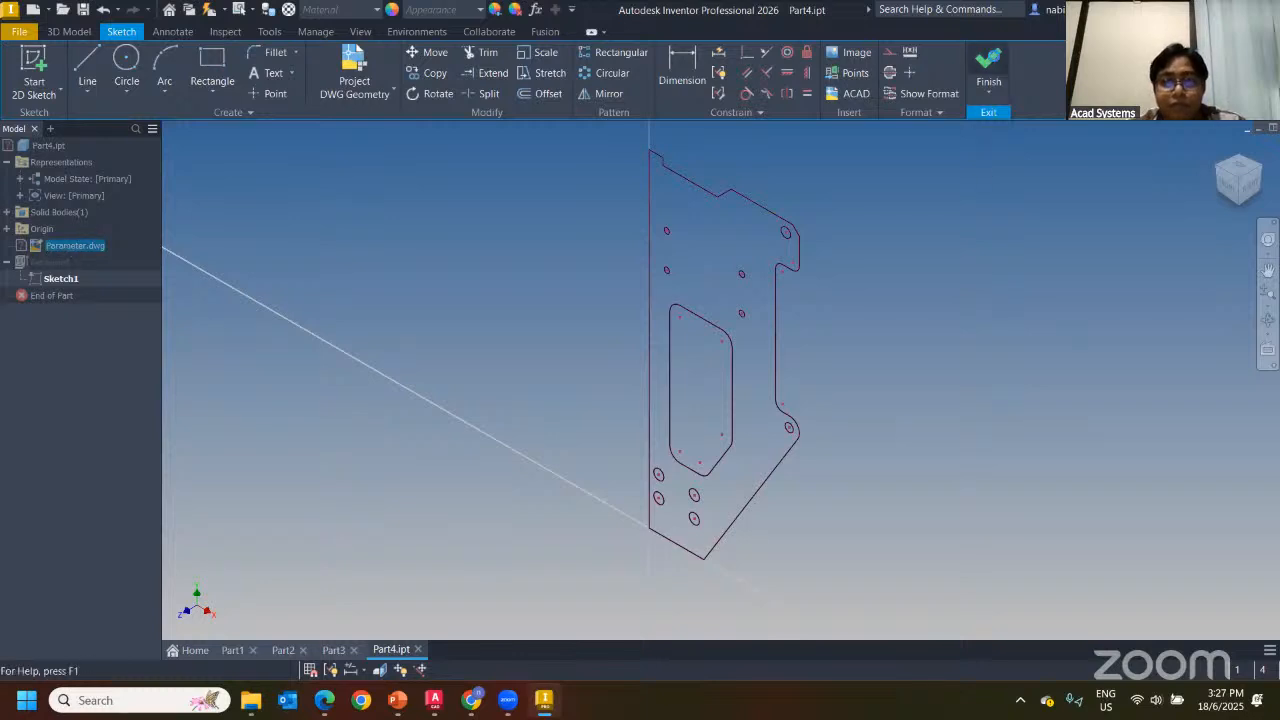